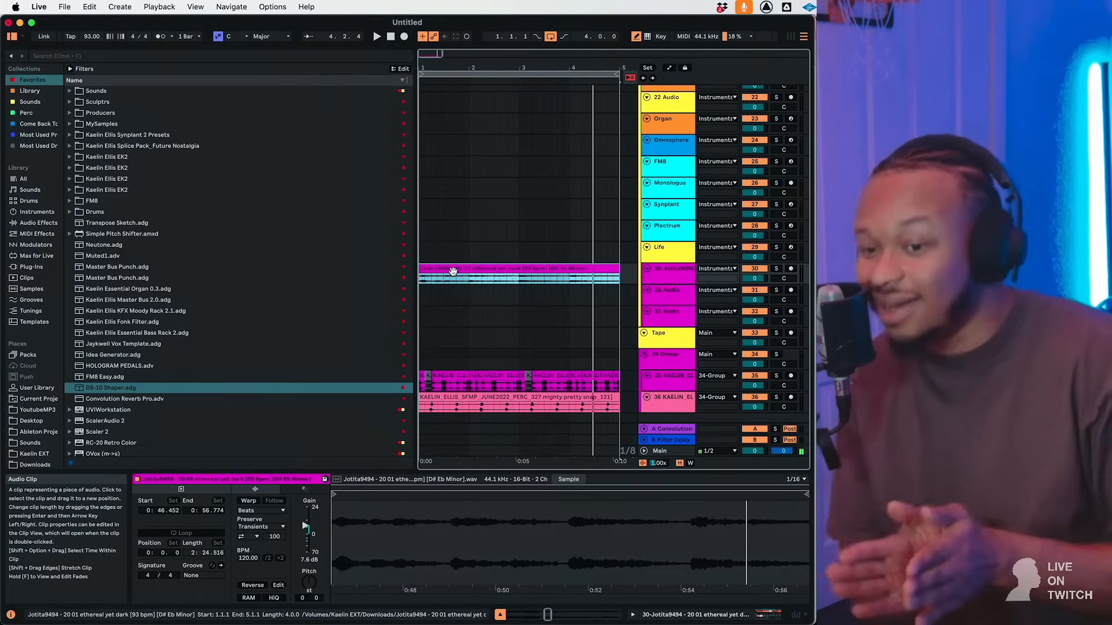
# Select the Bass track and lay down a four-bar bass part against the looping sample and drums.
pyautogui.press('space')
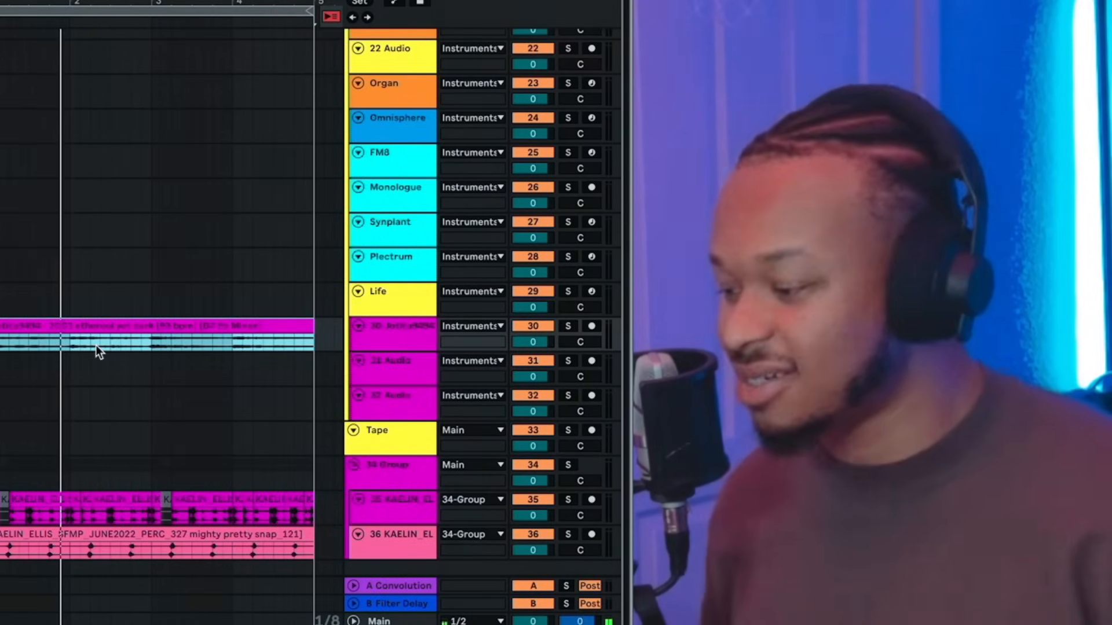
pyautogui.scroll(5, 579, 243)
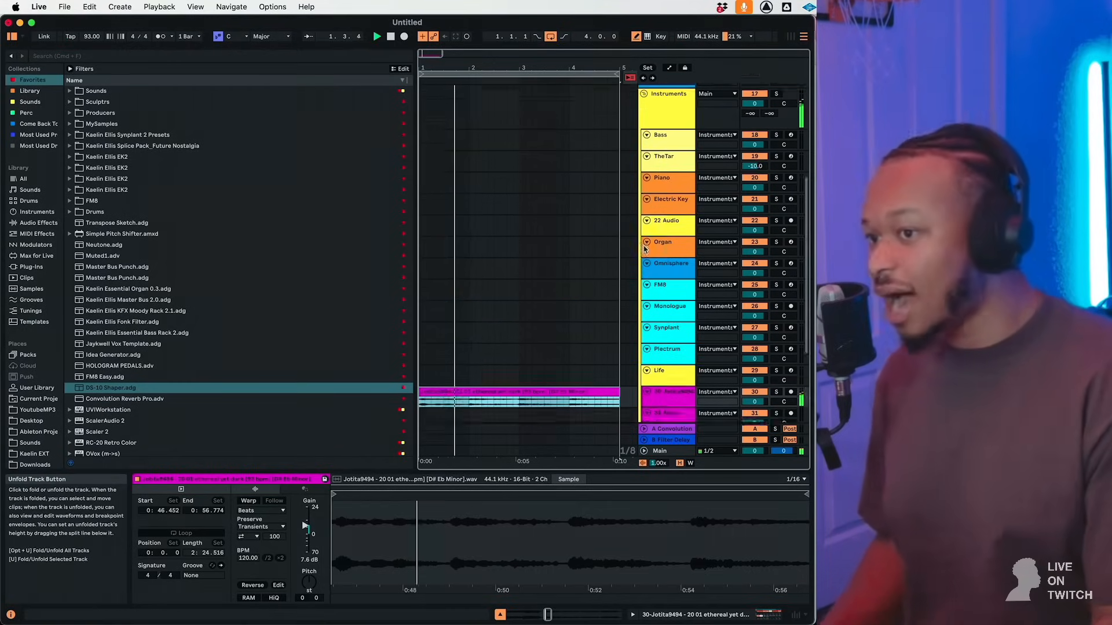
pyautogui.click(699, 196)
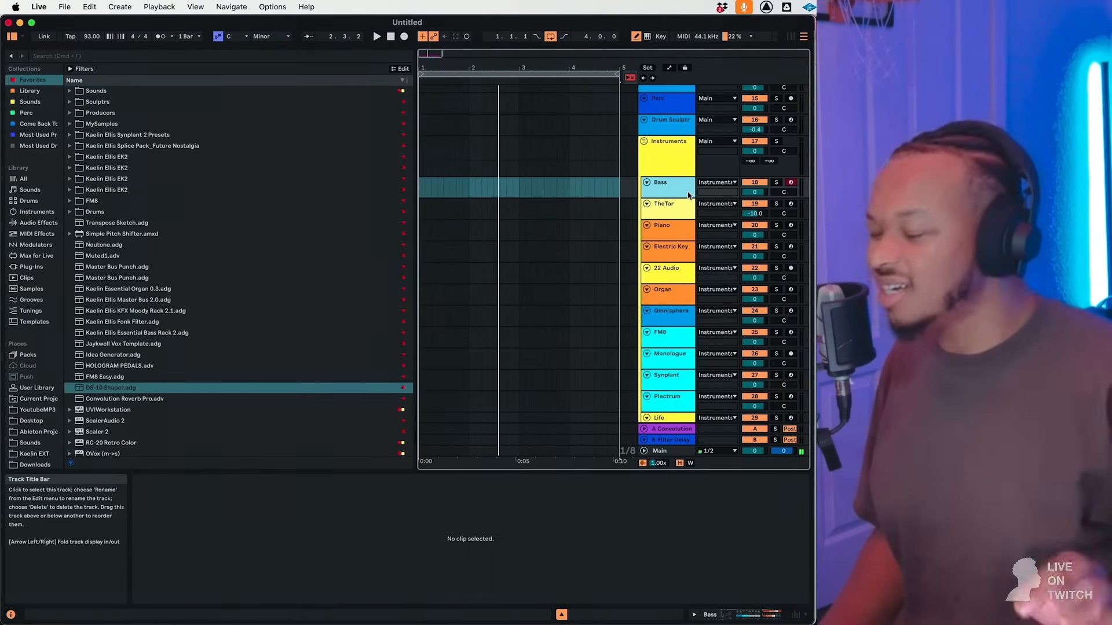
pyautogui.press('space')
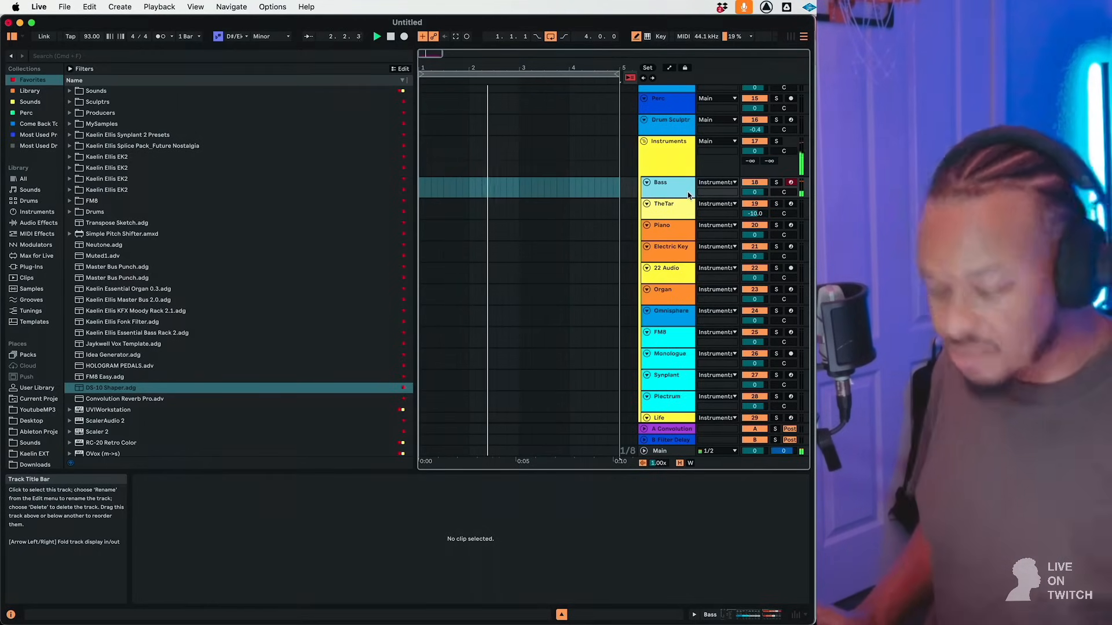
pyautogui.click(665, 183)
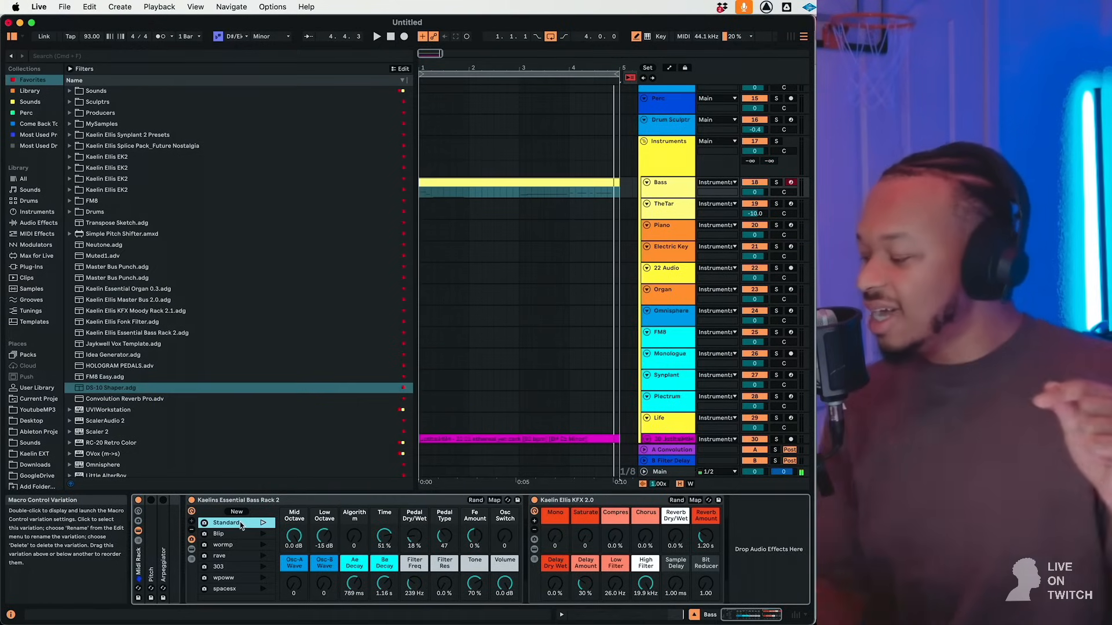
pyautogui.press('space')
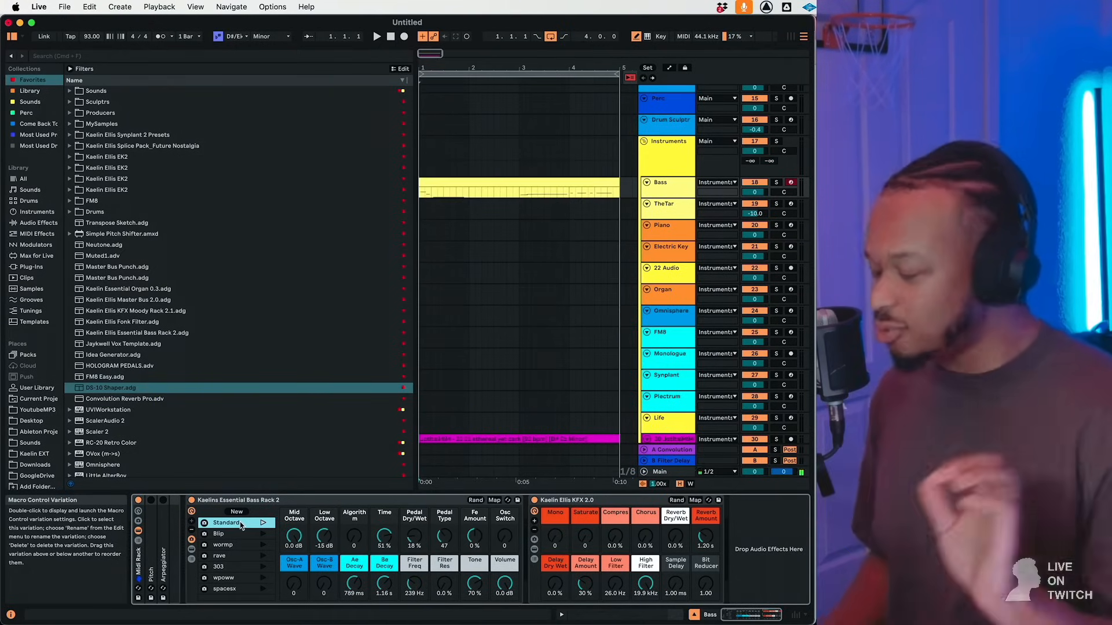
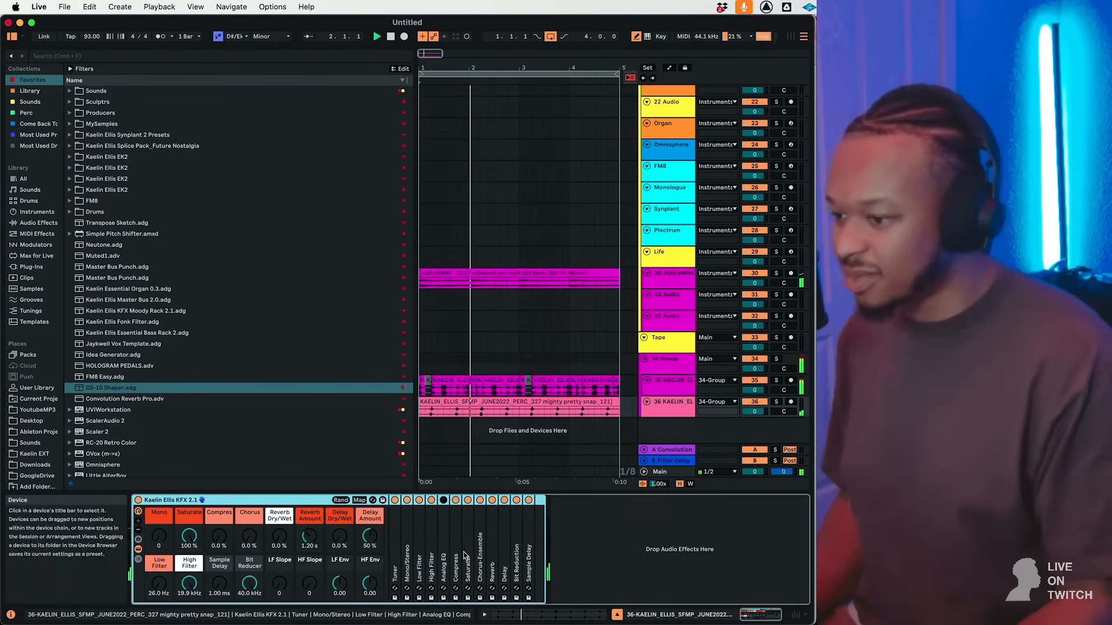
# Unfold the Saturate device in the percussion track's KFX 2.1 rack, and load the KNOCK plugin on the 34 Group track.
pyautogui.doubleClick(468, 534)
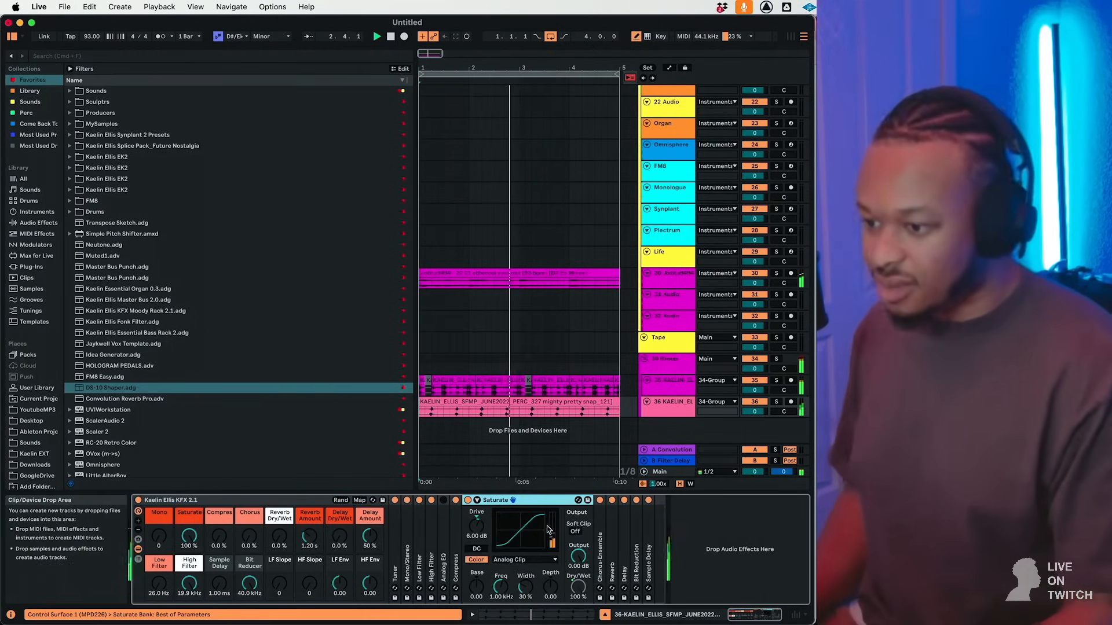
pyautogui.click(666, 359)
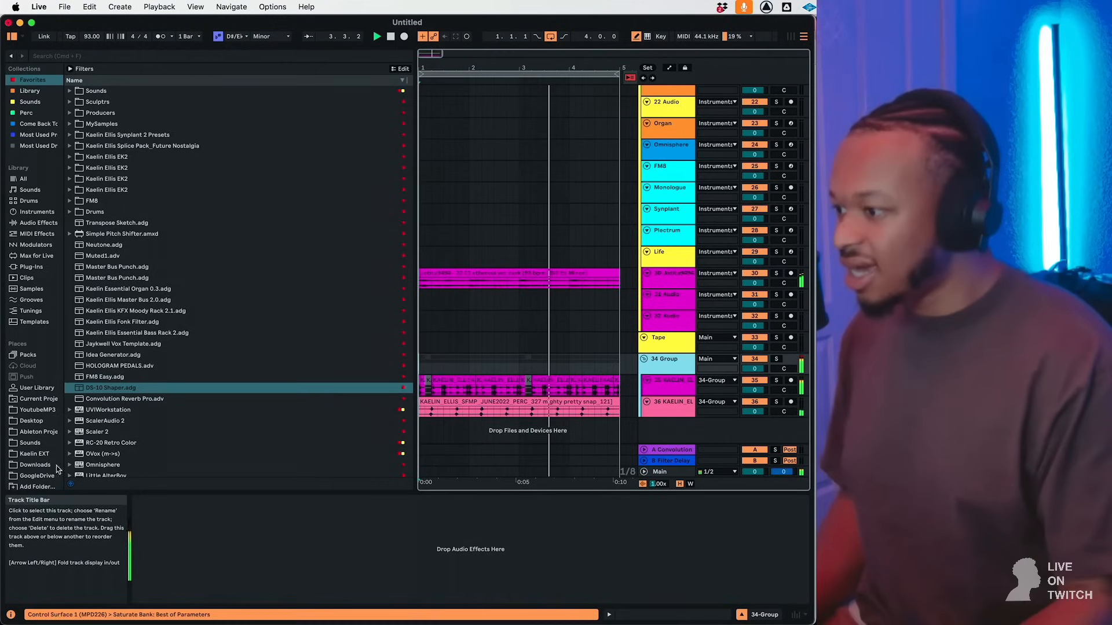
pyautogui.scroll(-5, 88, 458)
pyautogui.doubleClick(98, 407)
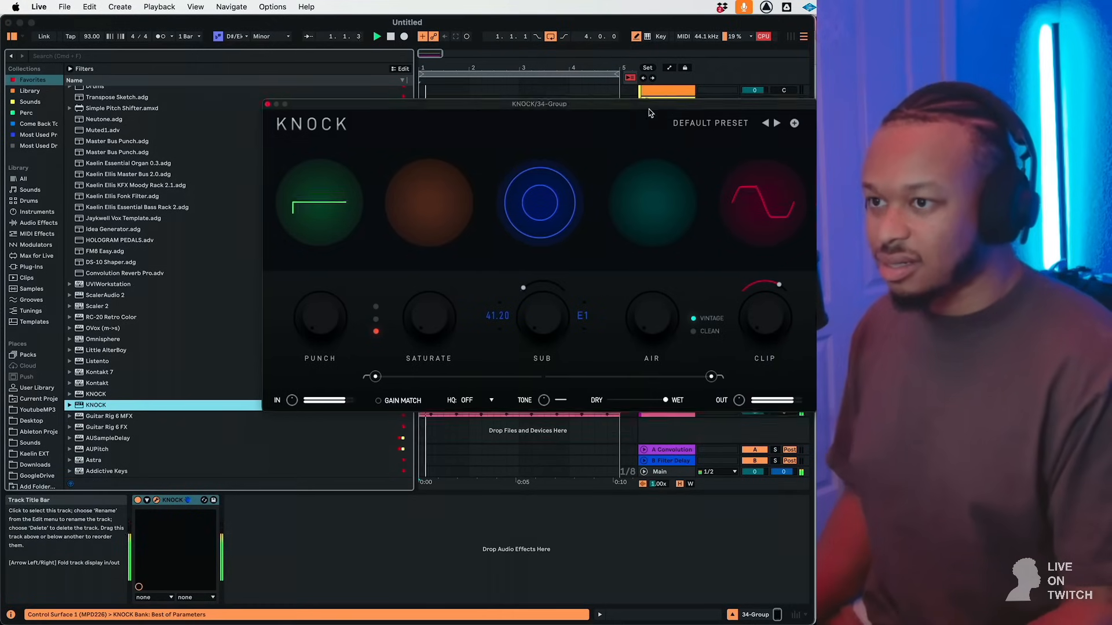
# Load KNOCK's DECAP - Breakbeat Dirty preset, widen its upper frequency limit to maximum, and reduce the dry/wet mix to about halfway.
pyautogui.click(668, 147)
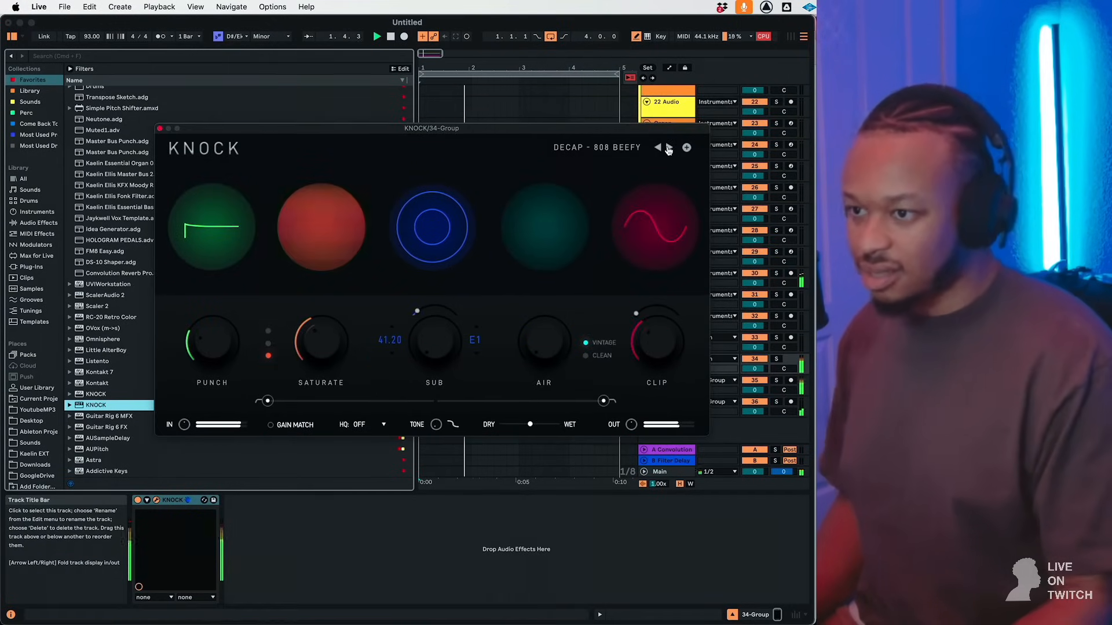
pyautogui.click(669, 147)
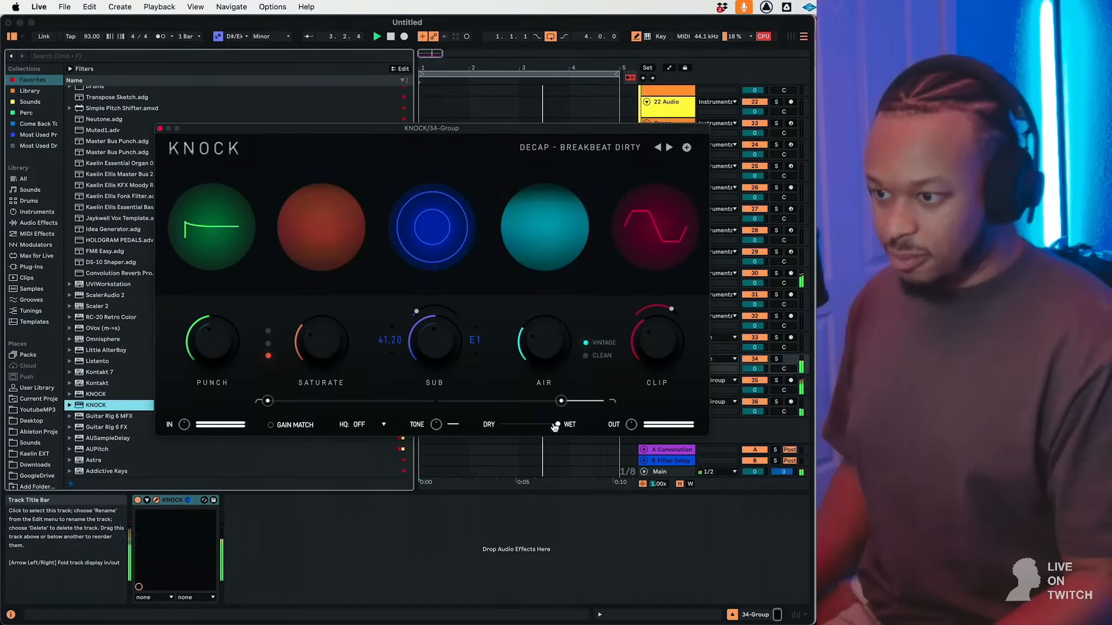
pyautogui.moveTo(561, 401); pyautogui.dragTo(655, 395)
pyautogui.moveTo(559, 426); pyautogui.dragTo(533, 431)
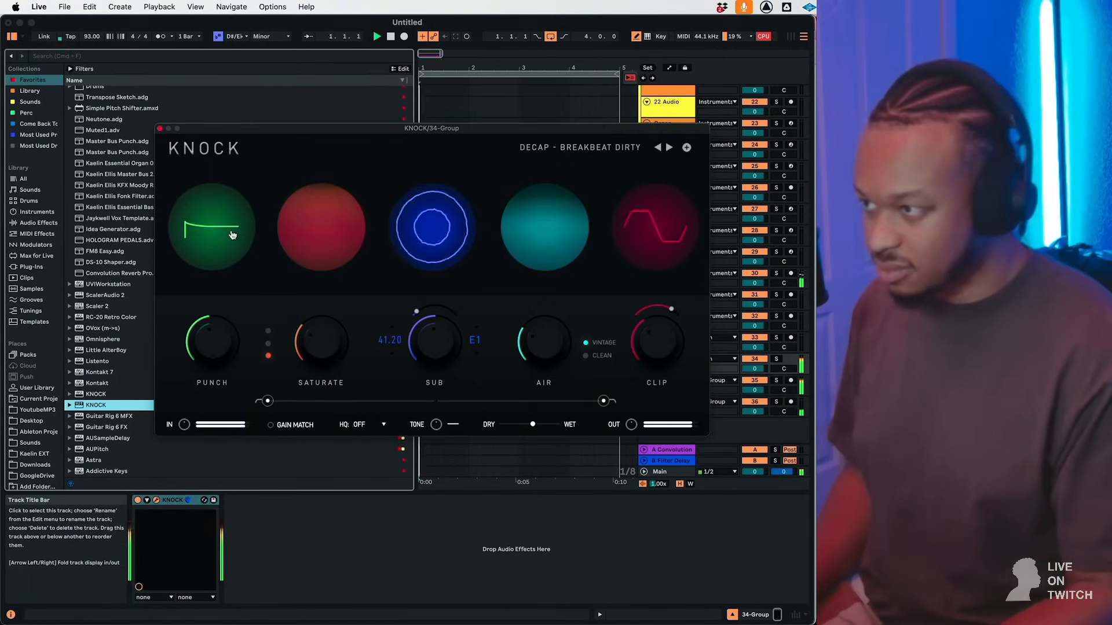
pyautogui.click(159, 128)
# Duplicate the four-bar section across all tracks so it repeats from bar 5 to bar 9.
pyautogui.scroll(5, 495, 281)
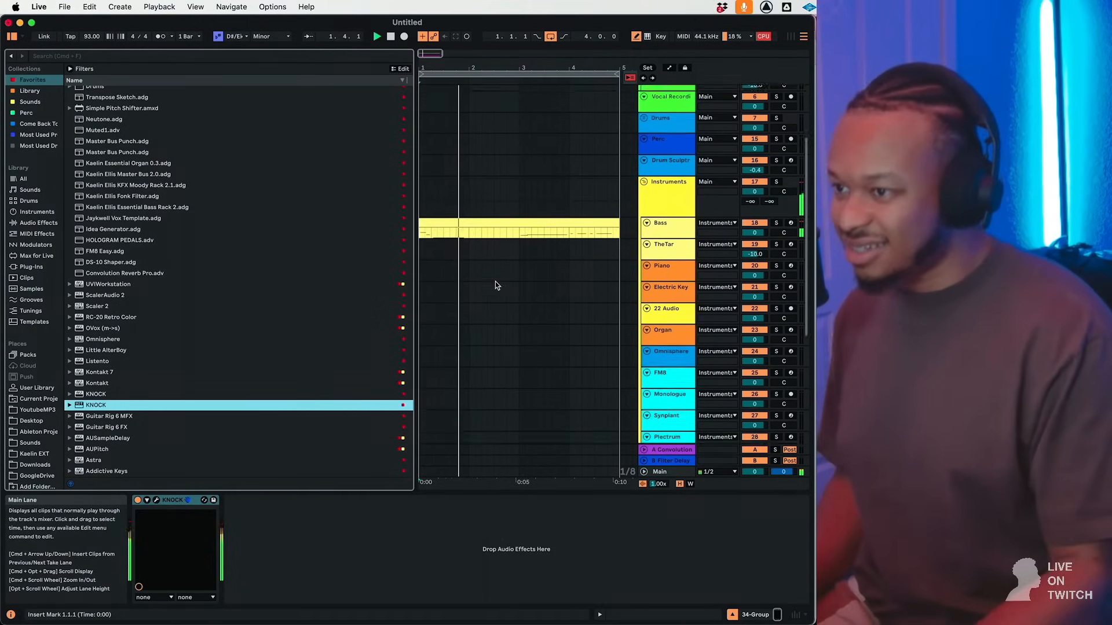
pyautogui.click(494, 347)
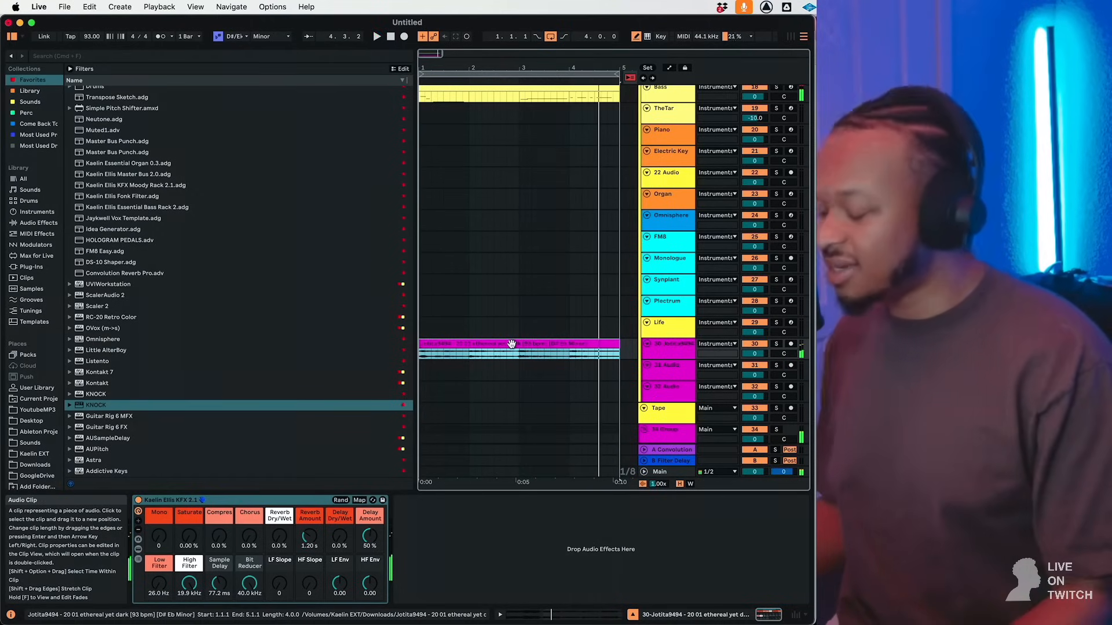
pyautogui.click(511, 74)
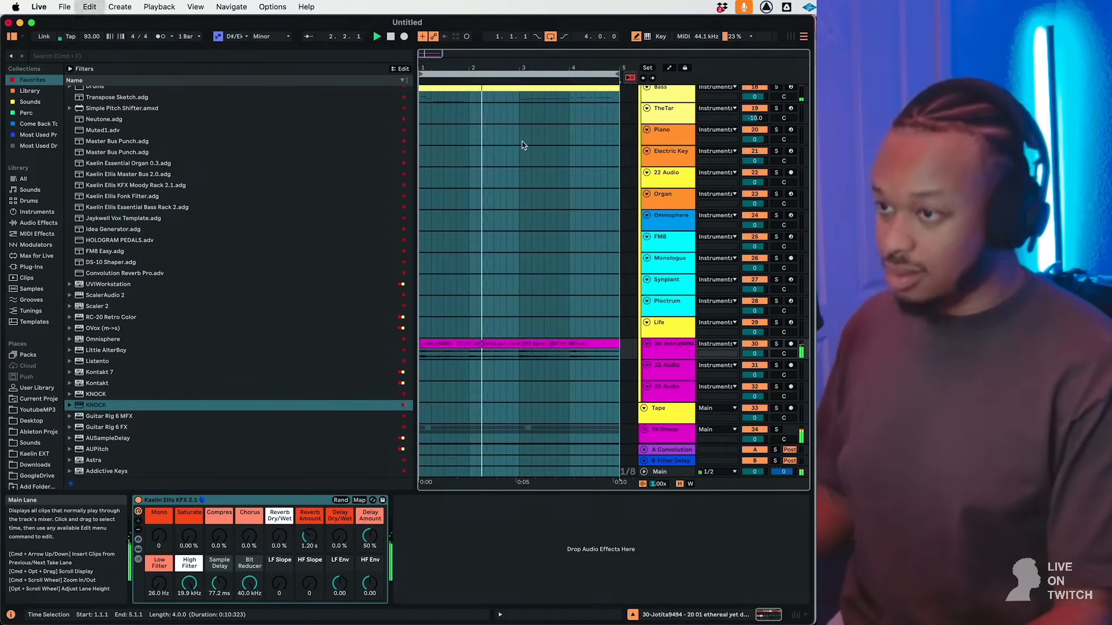
pyautogui.press('super+d')
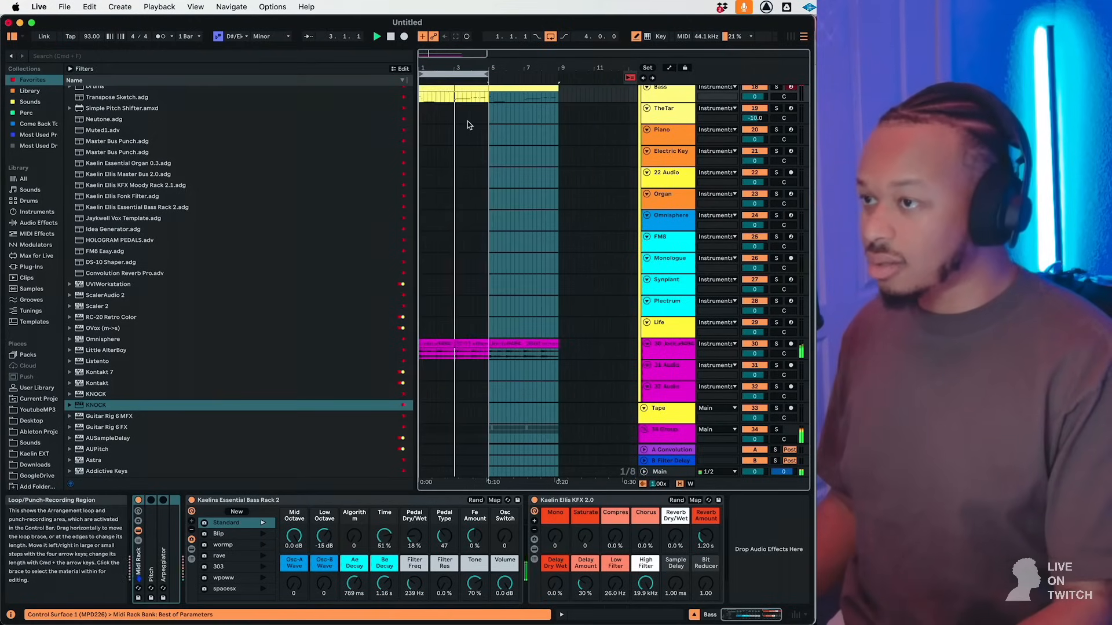
# Extend the arrangement loop to eight bars, ending at bar 9, and select the Instruments group.
pyautogui.scroll(1, 468, 122)
pyautogui.moveTo(486, 74); pyautogui.dragTo(558, 91)
pyautogui.scroll(1, 662, 139)
pyautogui.click(669, 106)
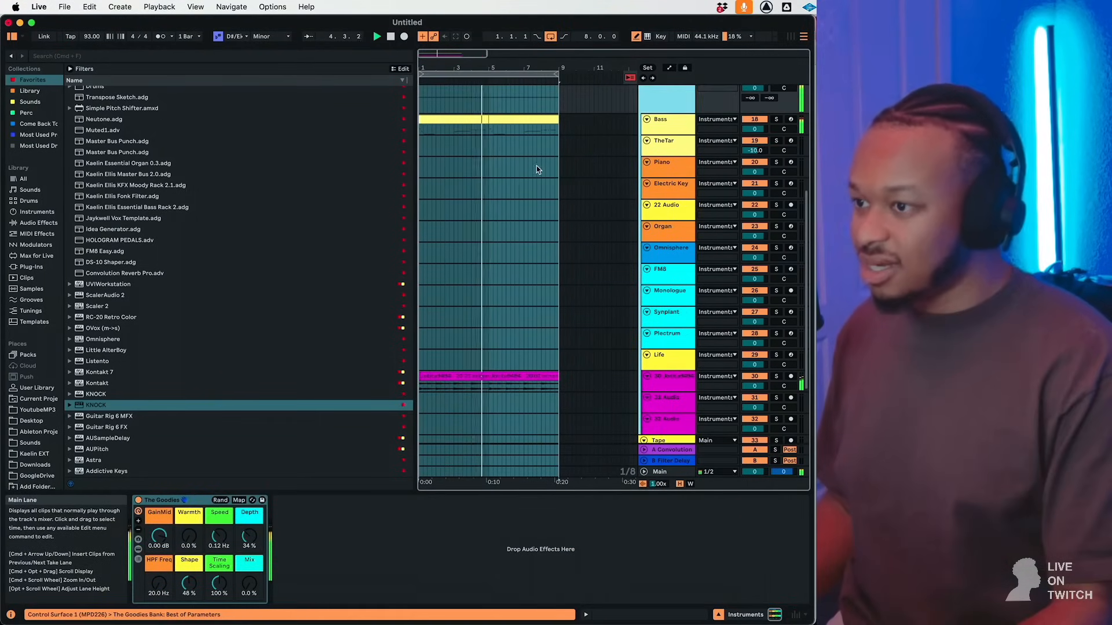
# Duplicate sample track 30 and delete the first four-bar clip from the copy, keeping only the bars 5 to 9 clip.
pyautogui.scroll(-3, 521, 203)
pyautogui.click(508, 314)
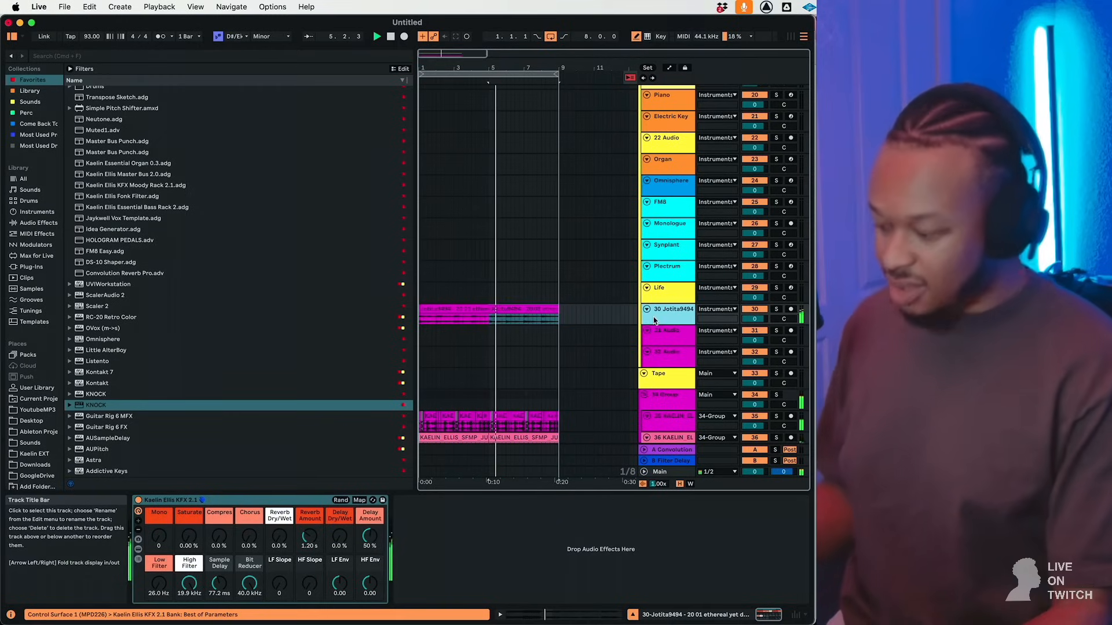
pyautogui.click(521, 317)
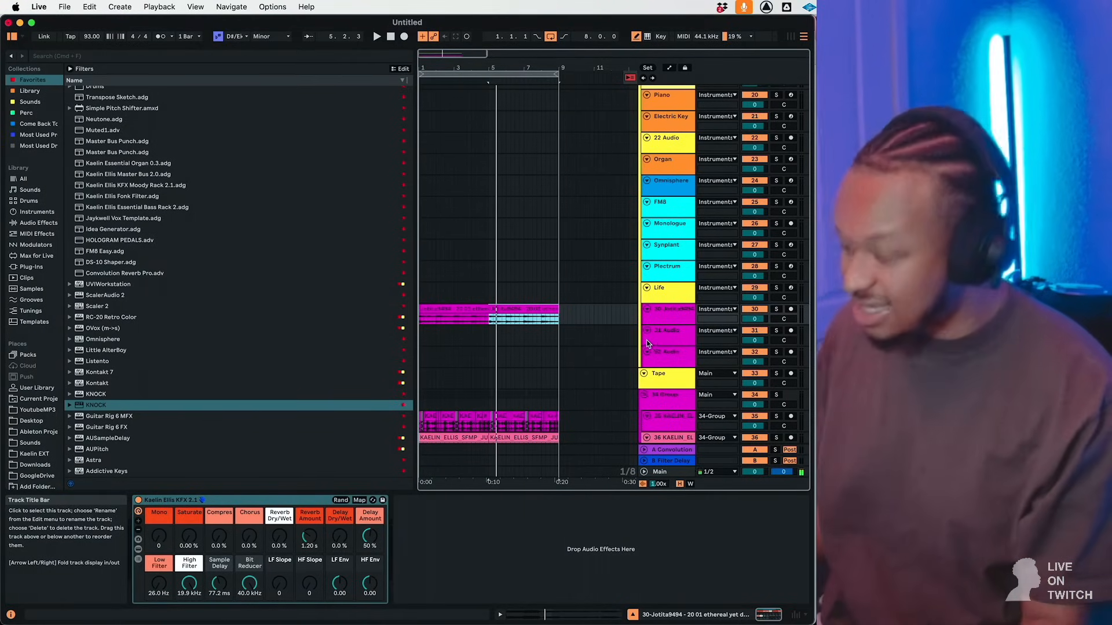
pyautogui.click(655, 317)
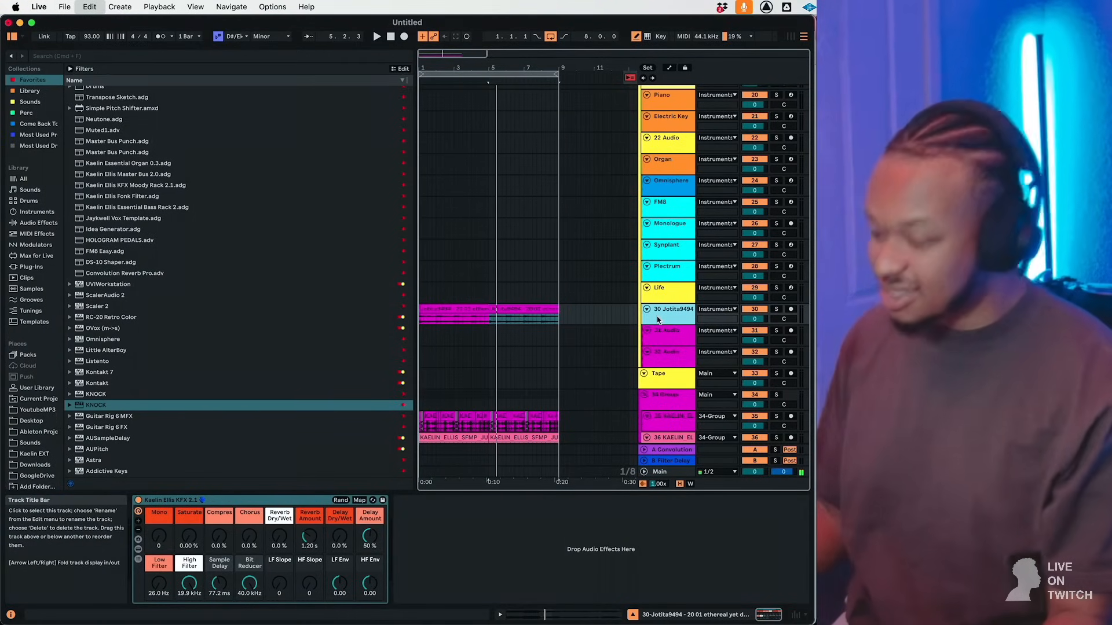
pyautogui.press('super+d')
pyautogui.press('Delete')
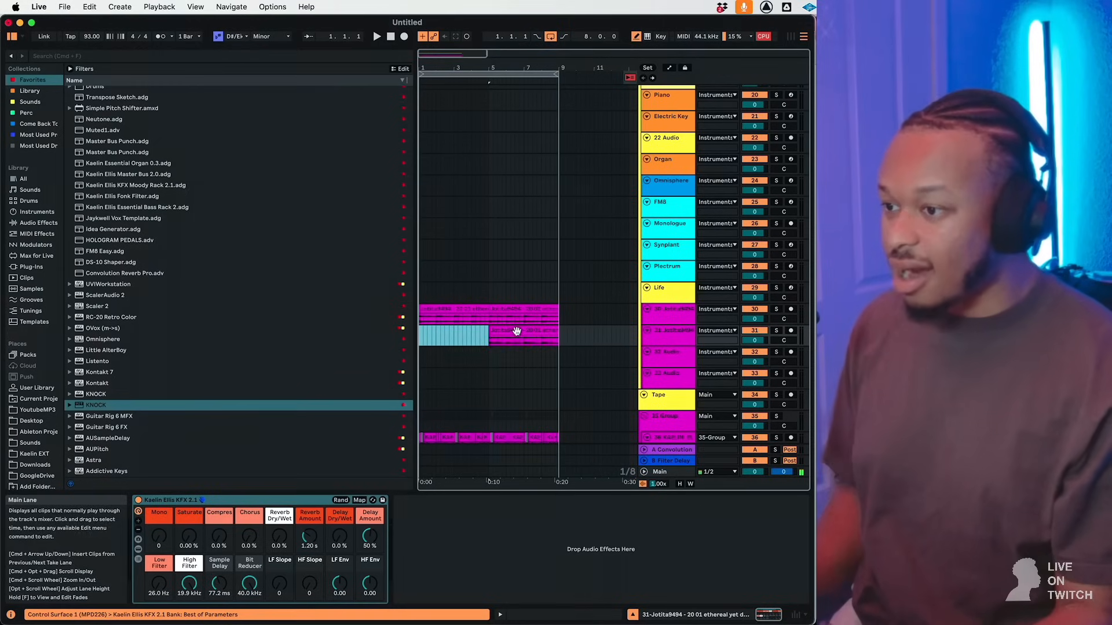
# Deactivate the second sample clip on track 30 and move the copied clip on track 31 to start at 5.2.1.
pyautogui.click(517, 332)
pyautogui.click(534, 318)
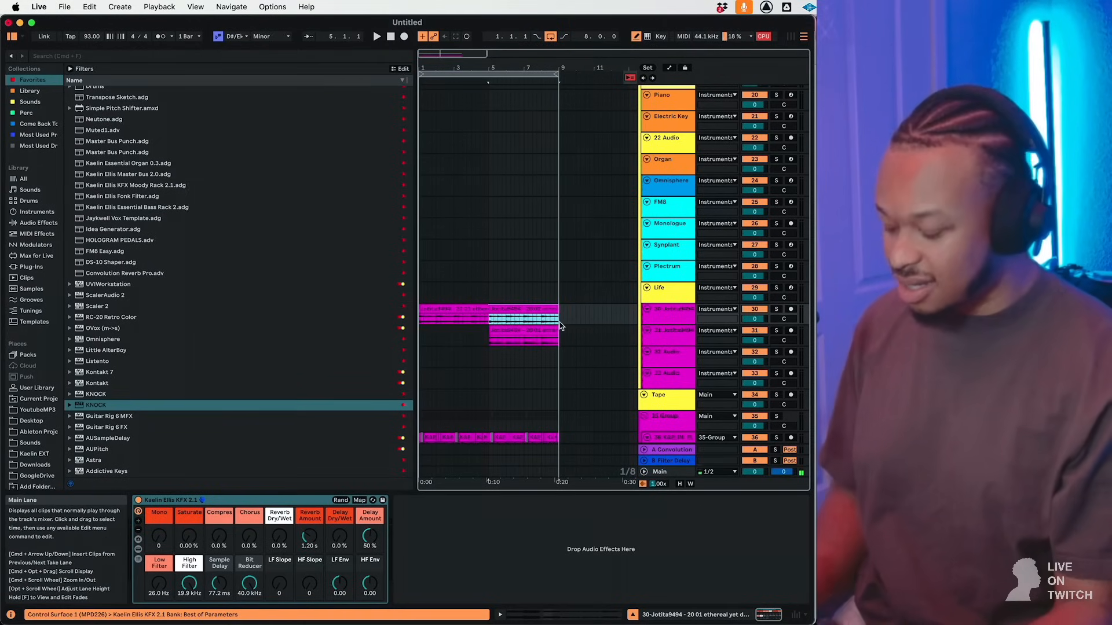
pyautogui.click(526, 332)
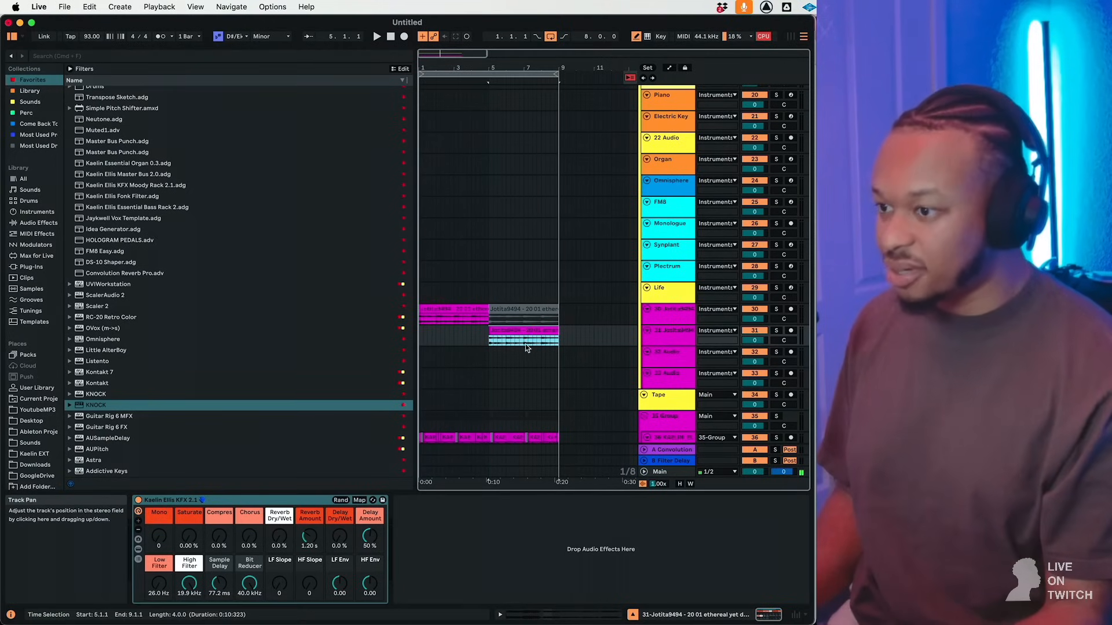
pyautogui.press('z')
pyautogui.press('space')
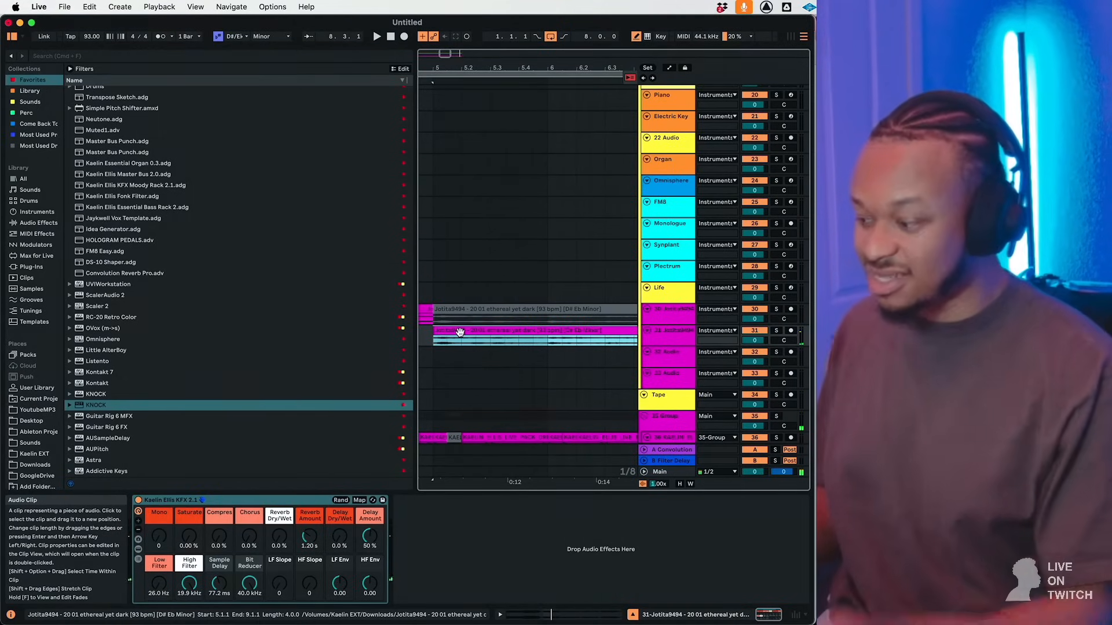
pyautogui.press('space')
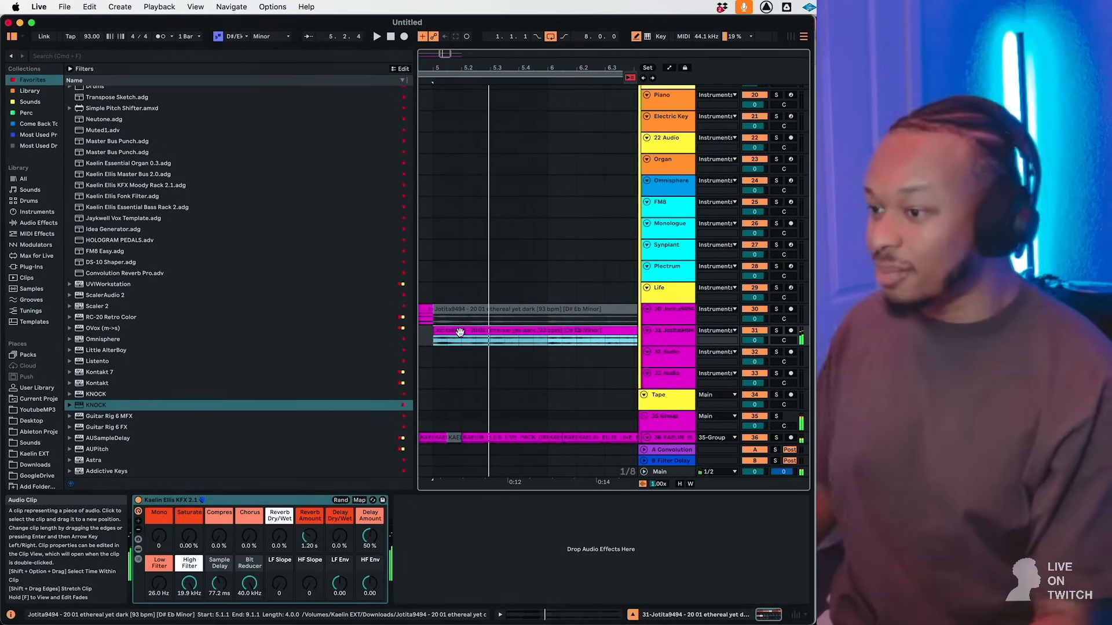
pyautogui.moveTo(460, 333); pyautogui.dragTo(489, 336)
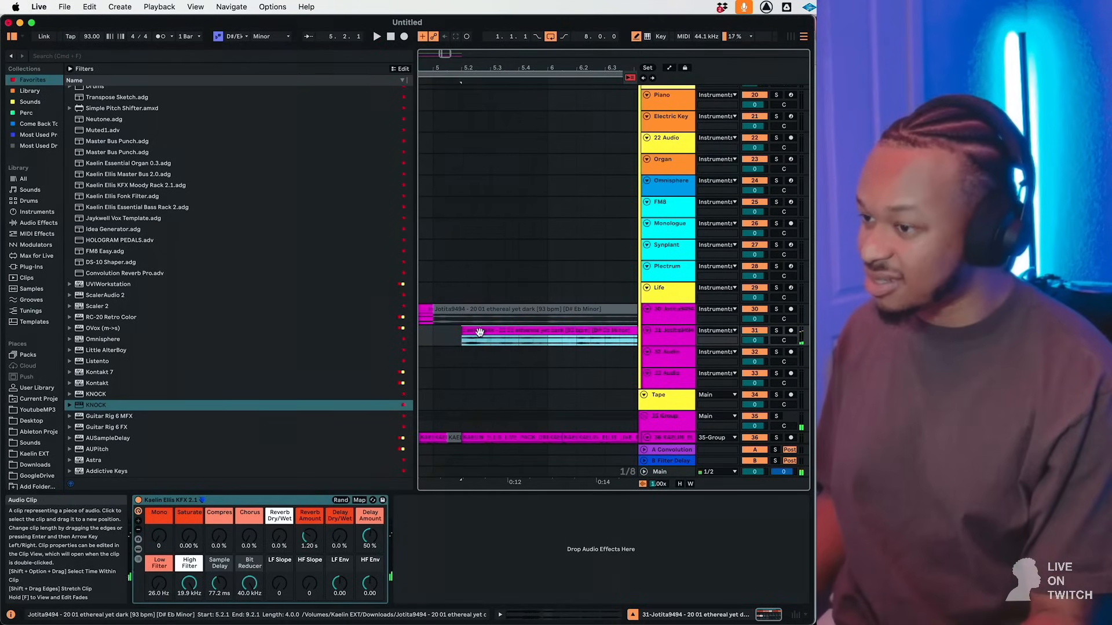
# Play the arrangement from 5.1.1 to audition the shifted sample clip on track 31.
pyautogui.click(433, 342)
pyautogui.press('space')
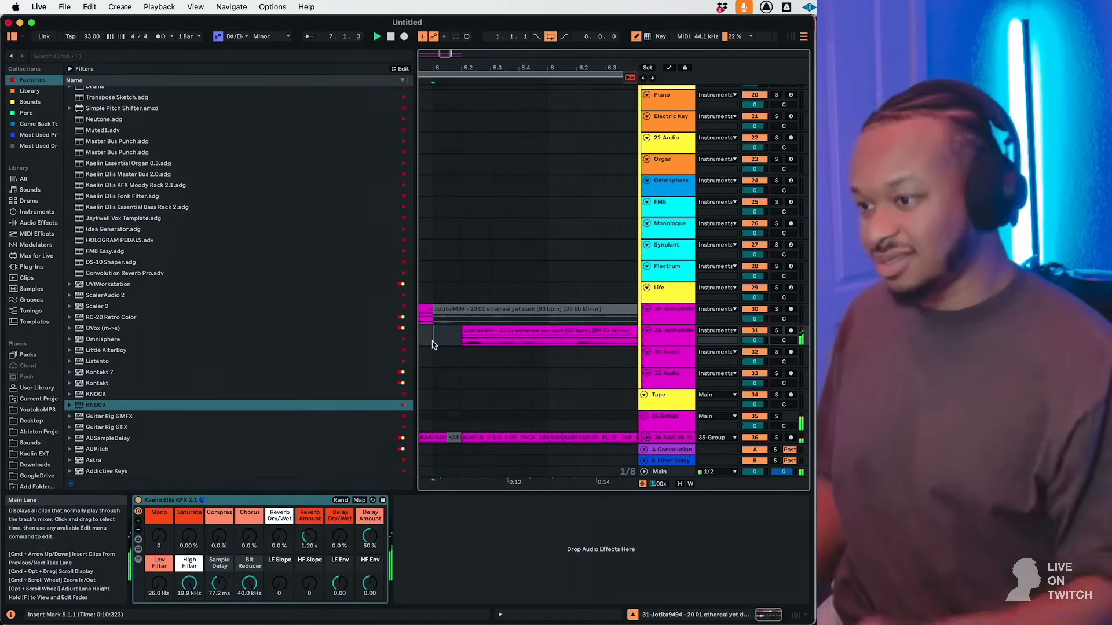
pyautogui.press('space')
# Turn on Warp for the shifted sample clip, transpose it up 12 semitones, and play it back.
pyautogui.doubleClick(469, 332)
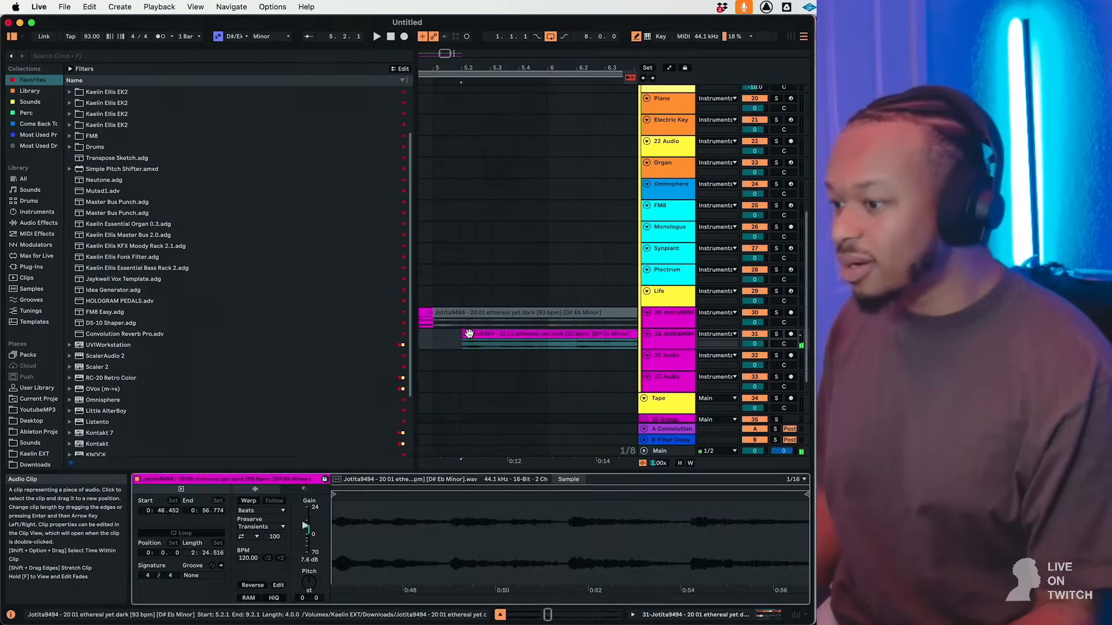
pyautogui.click(248, 501)
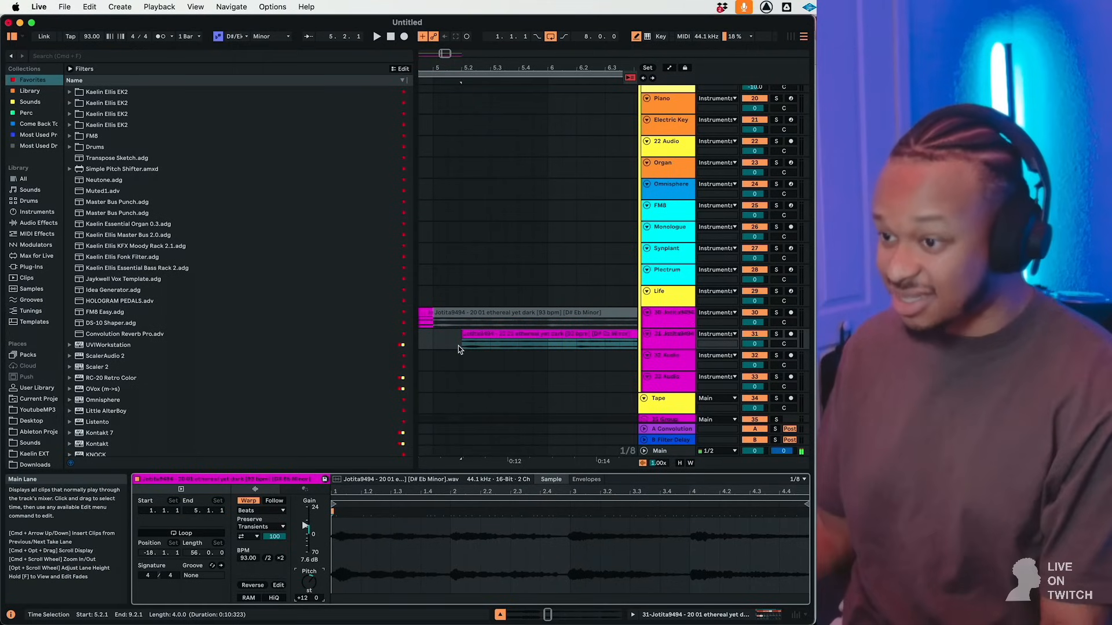
pyautogui.press('space')
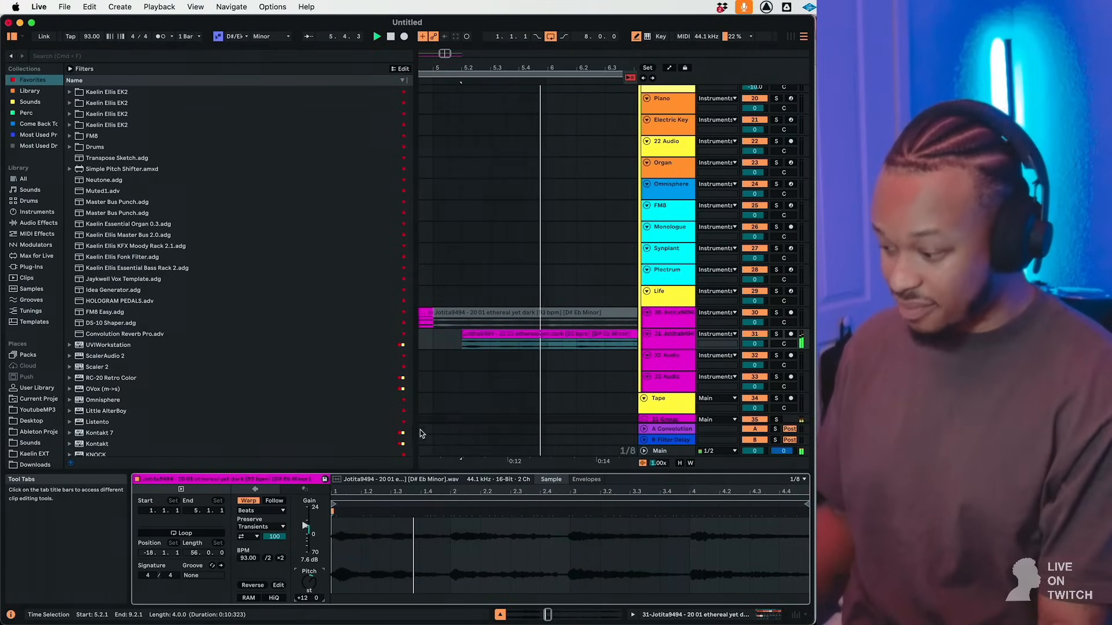
# Reactivate the second sample clip on track 30, play it together with the octave-up layer, and select track 31.
pyautogui.click(446, 314)
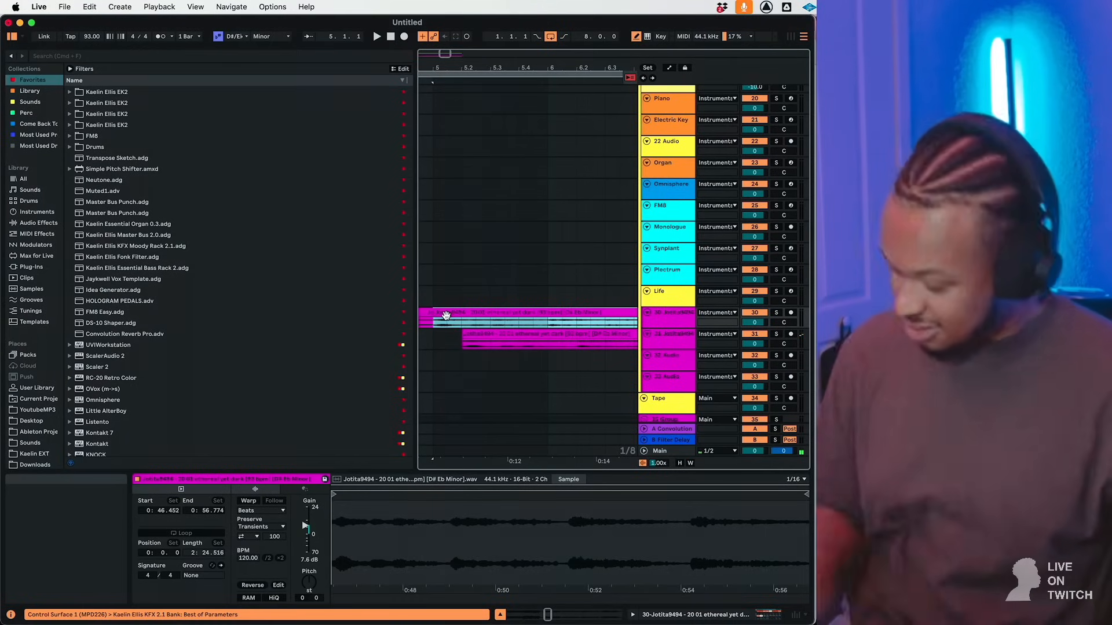
pyautogui.press('space')
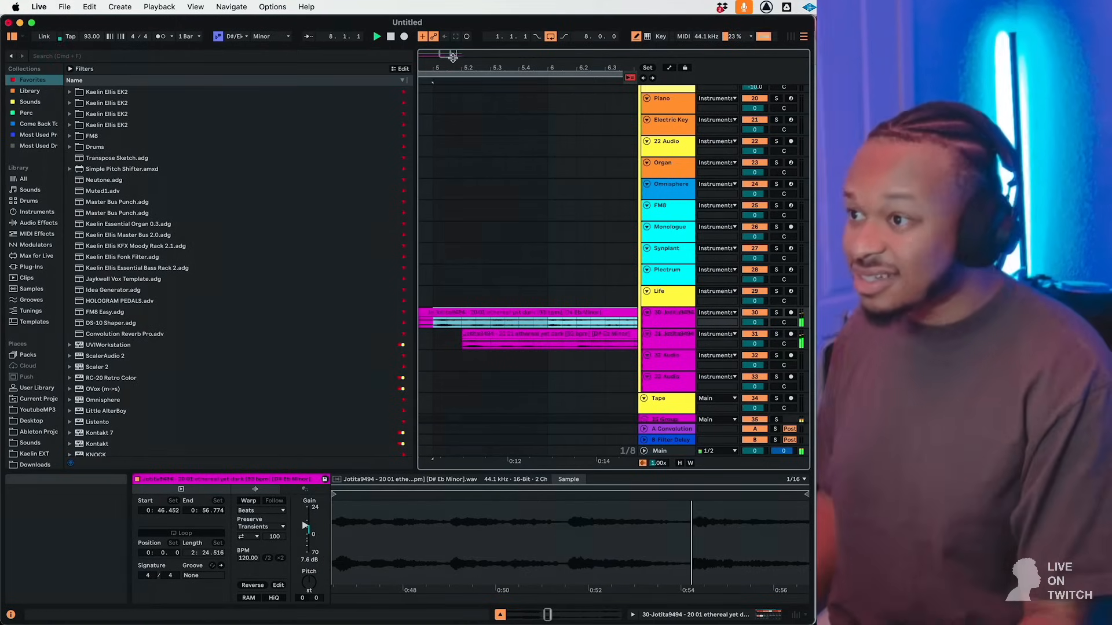
pyautogui.moveTo(444, 53); pyautogui.dragTo(422, 54)
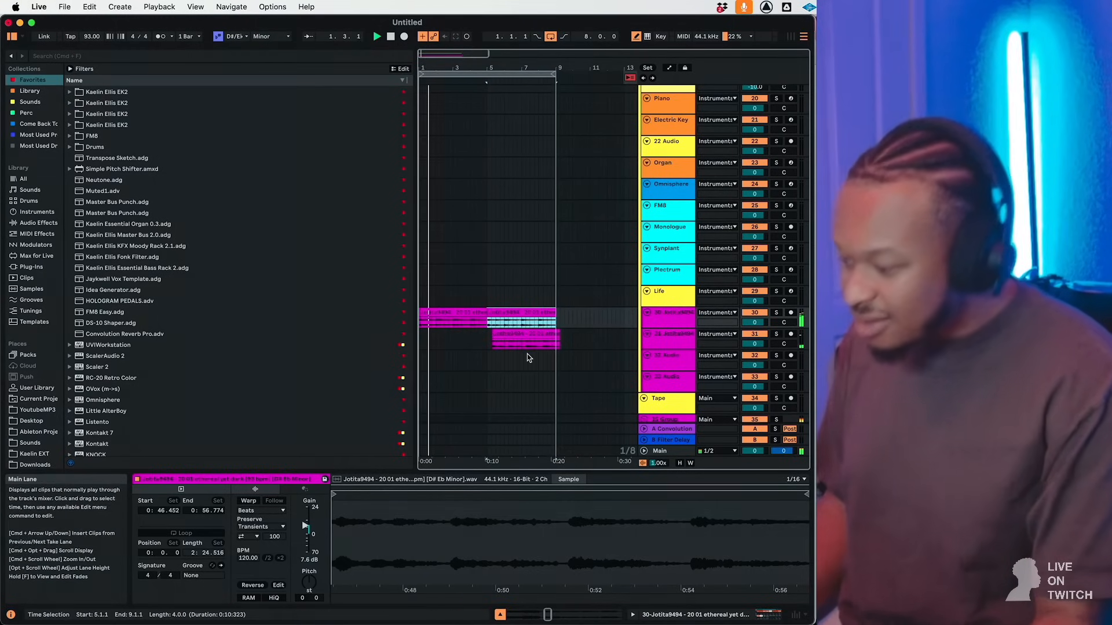
pyautogui.click(679, 341)
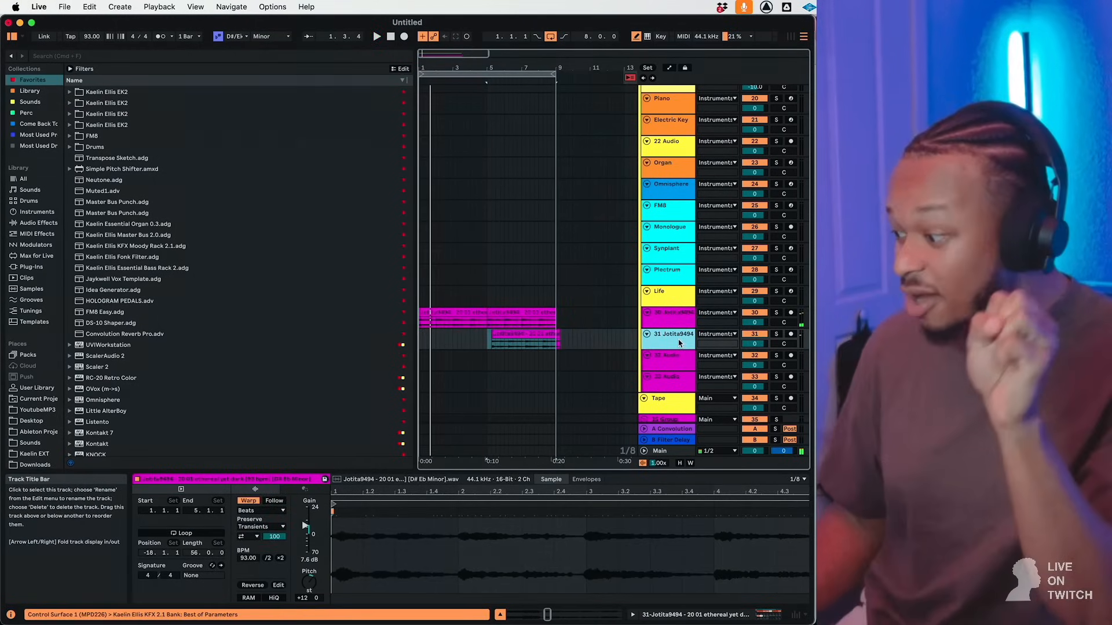
# Delete the last beat of the first sample clip on track 30, from 4.4.1 to 5.1.1, and play from the start.
pyautogui.click(463, 359)
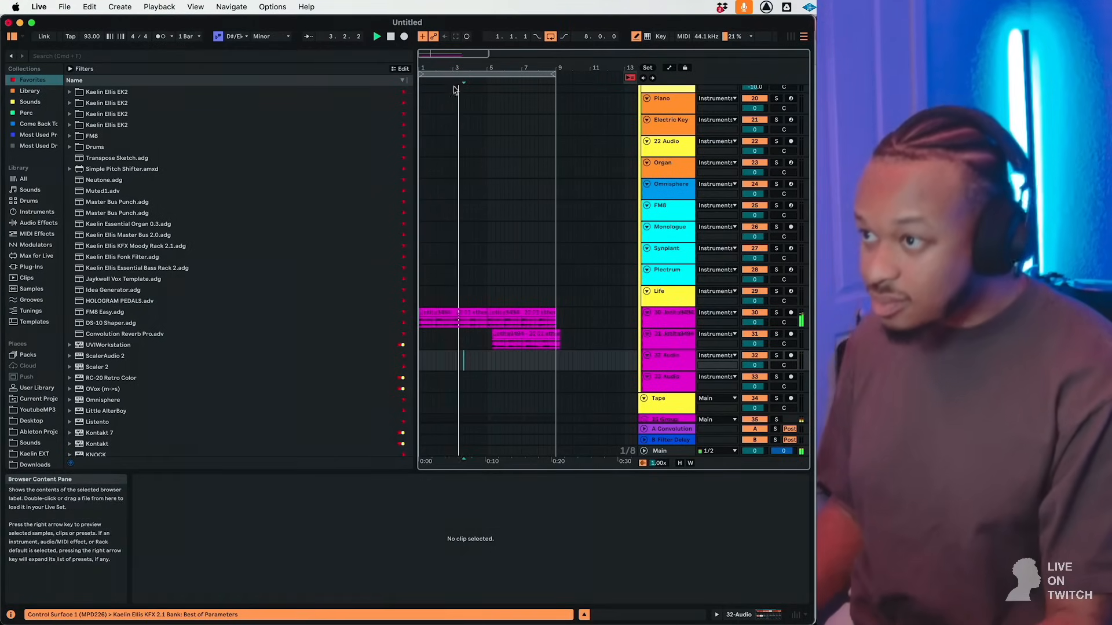
pyautogui.moveTo(455, 68); pyautogui.dragTo(464, 116)
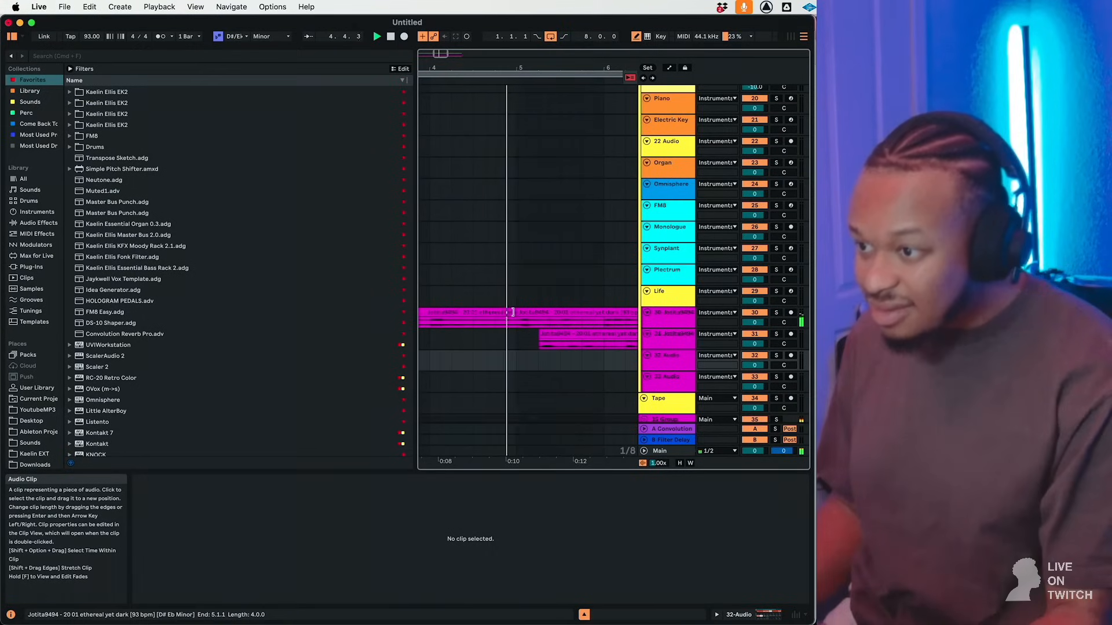
pyautogui.click(472, 331)
pyautogui.press('space')
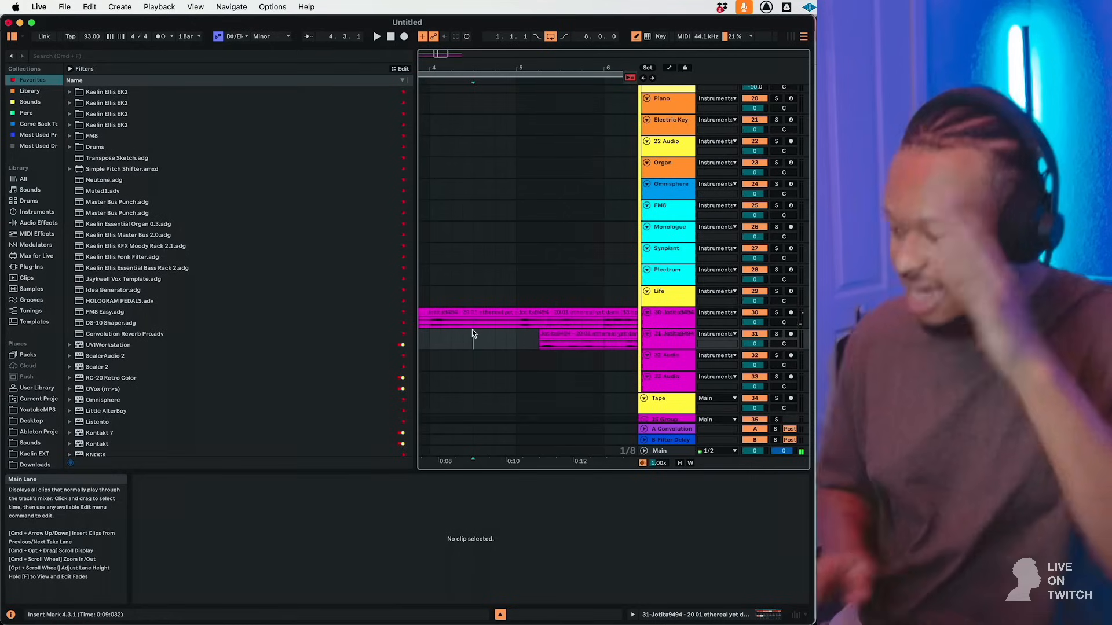
pyautogui.press('Home')
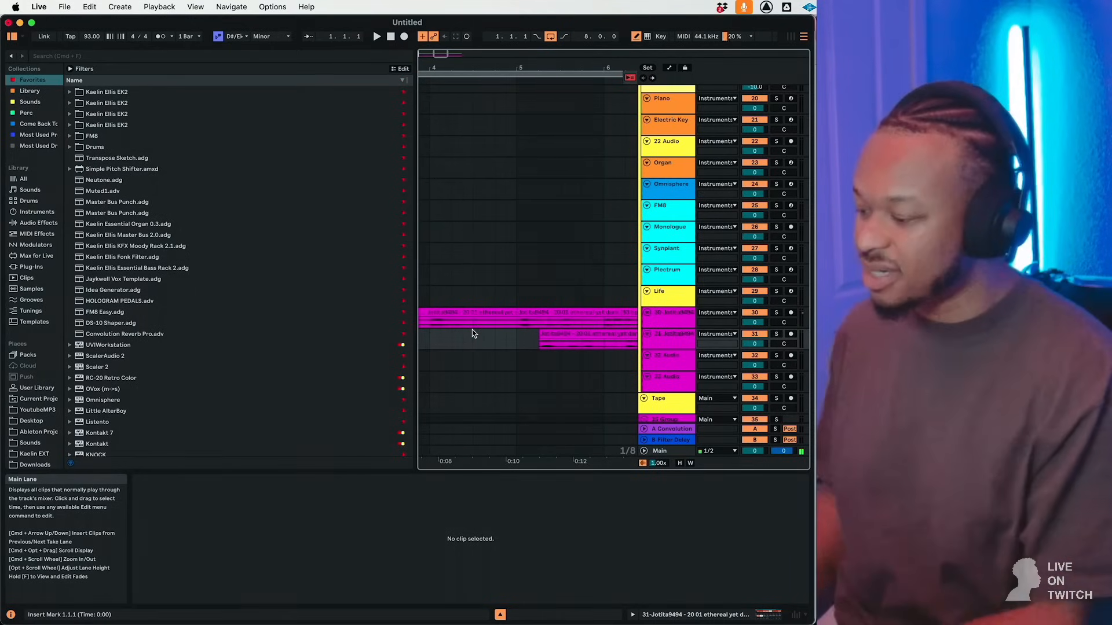
pyautogui.click(513, 315)
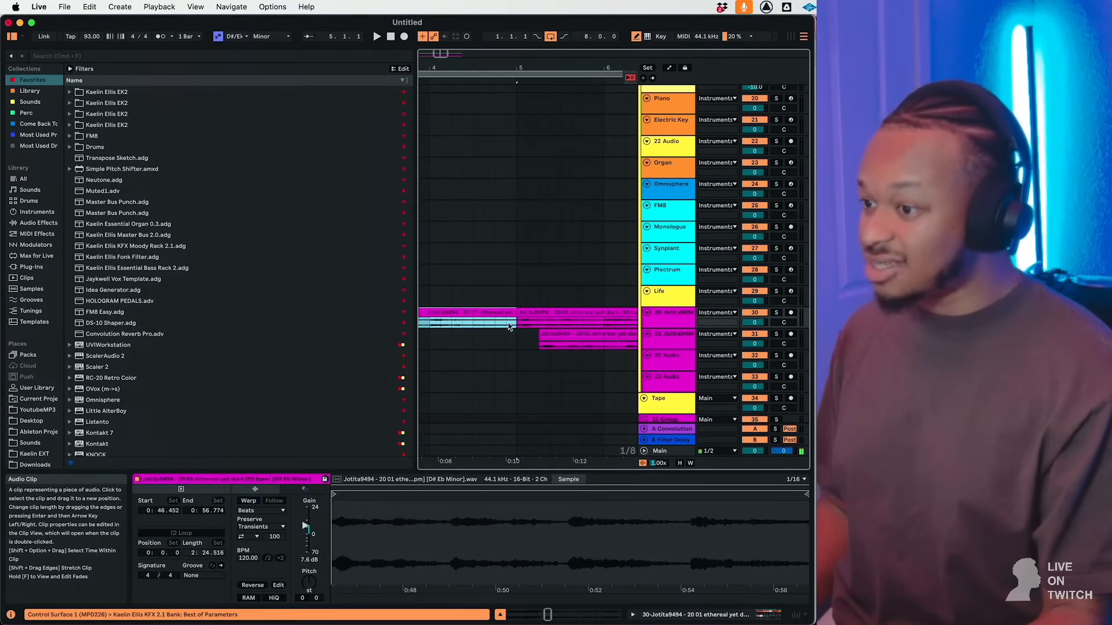
pyautogui.moveTo(492, 325); pyautogui.dragTo(509, 319)
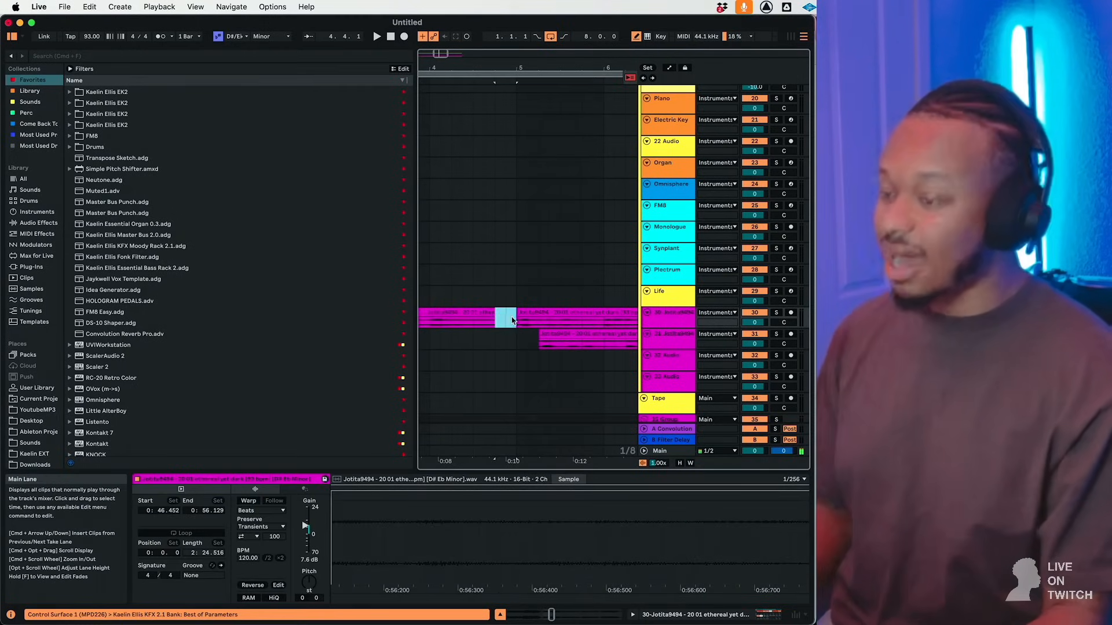
pyautogui.press('Delete')
pyautogui.press('space')
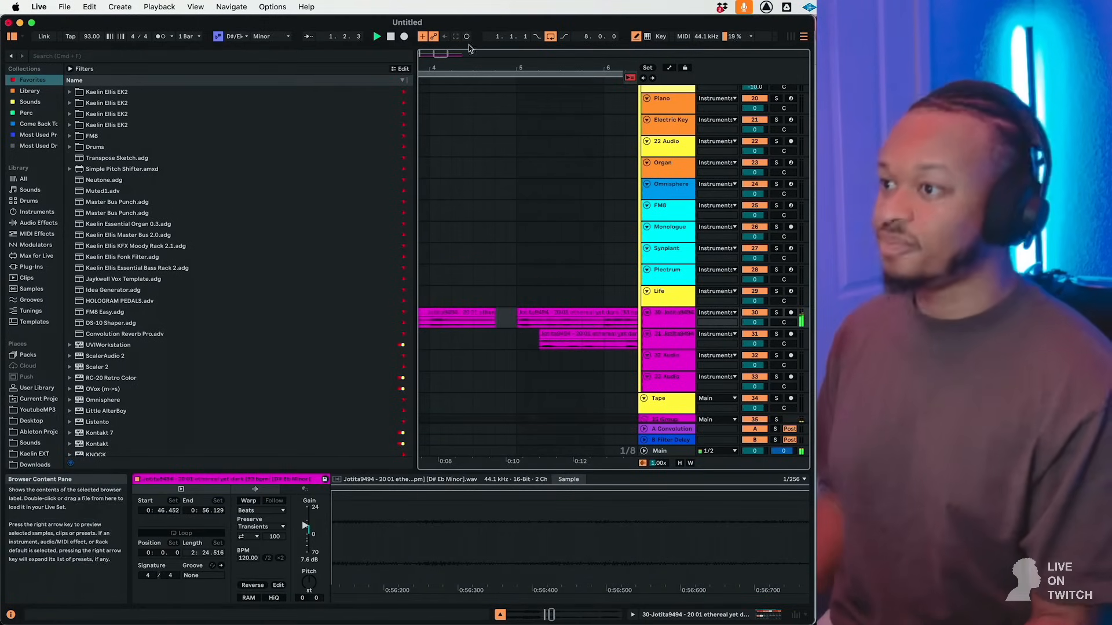
# Lower the volume of track 31, the octave-up sample layer, to -1.0 dB during playback.
pyautogui.moveTo(445, 53); pyautogui.dragTo(434, 23)
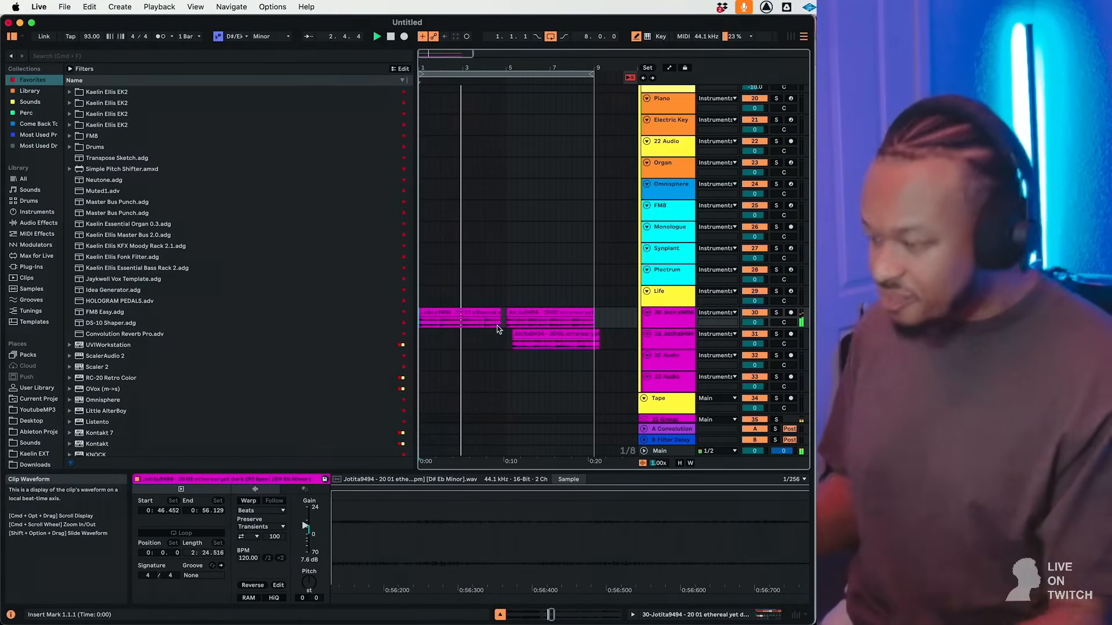
pyautogui.click(672, 345)
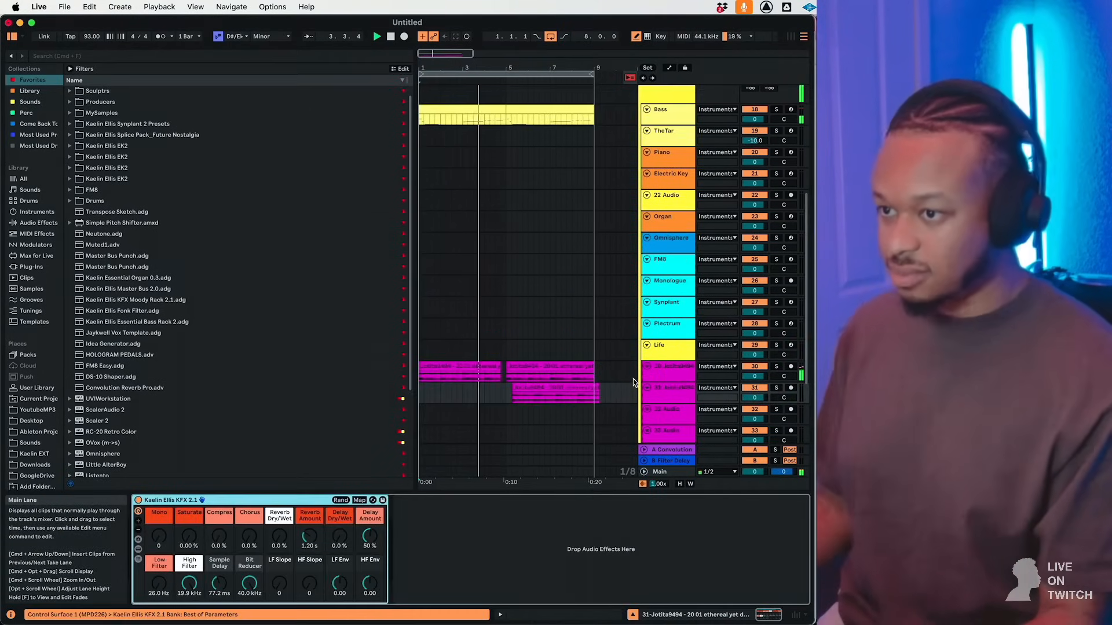
pyautogui.click(649, 131)
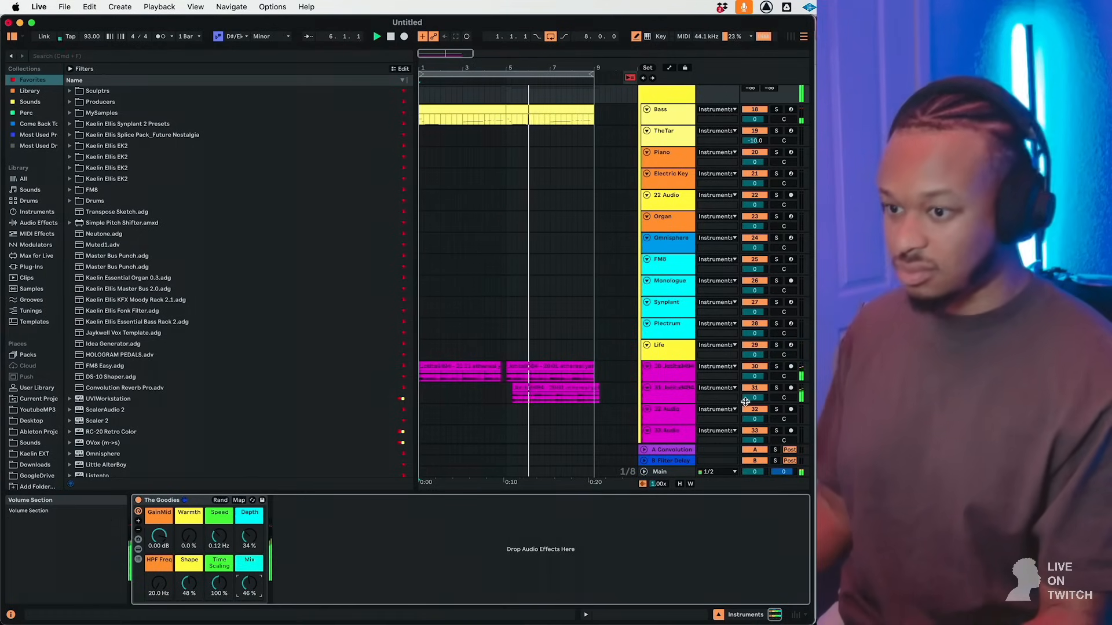
pyautogui.moveTo(755, 397); pyautogui.dragTo(754, 399)
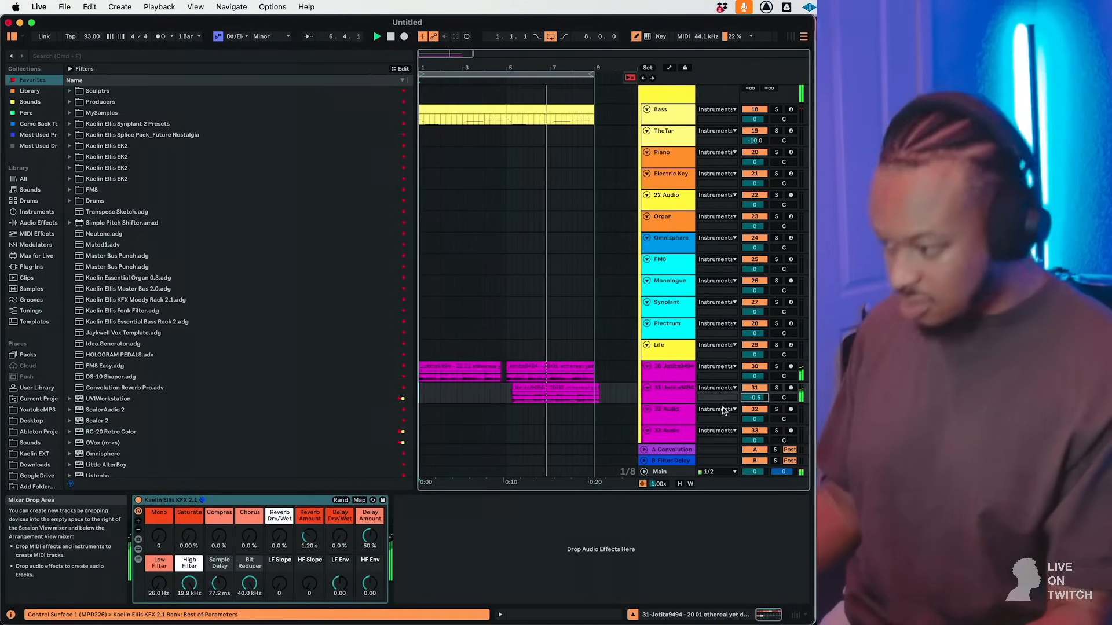
pyautogui.moveTo(742, 397); pyautogui.dragTo(743, 399)
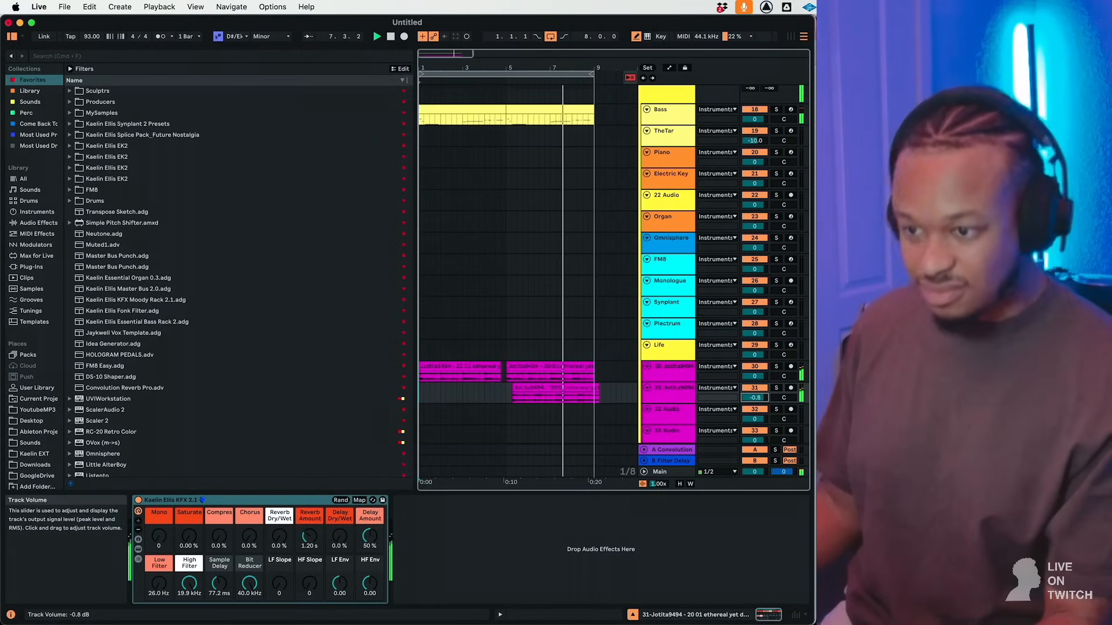
# Trim the end of the second sample clip on track 30 to leave a one-beat gap before bar 9.
pyautogui.scroll(-4, 564, 377)
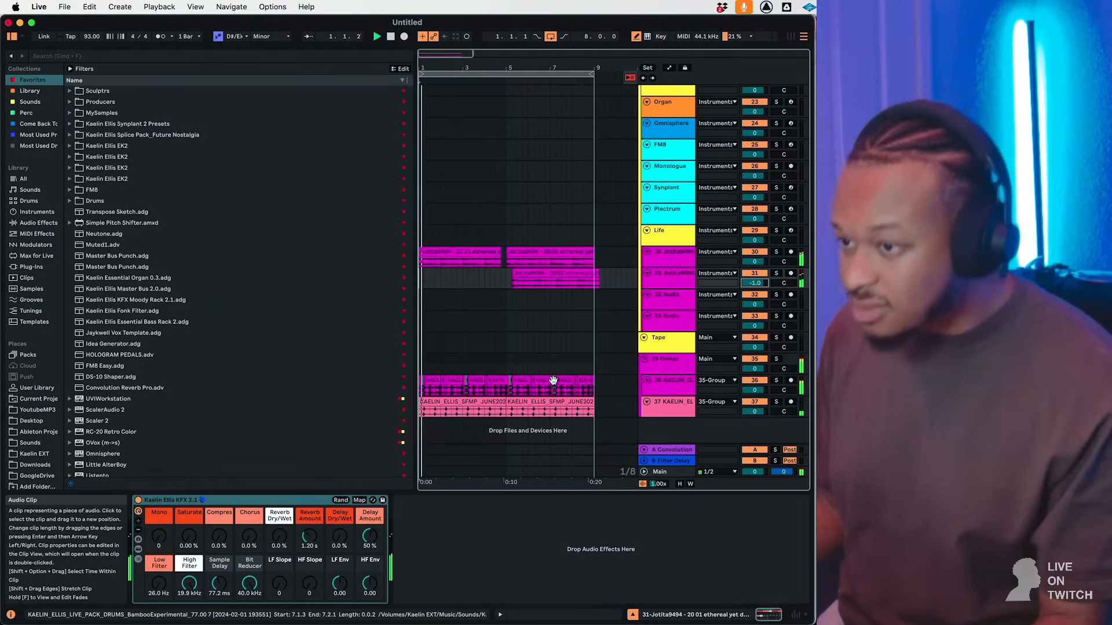
pyautogui.click(586, 255)
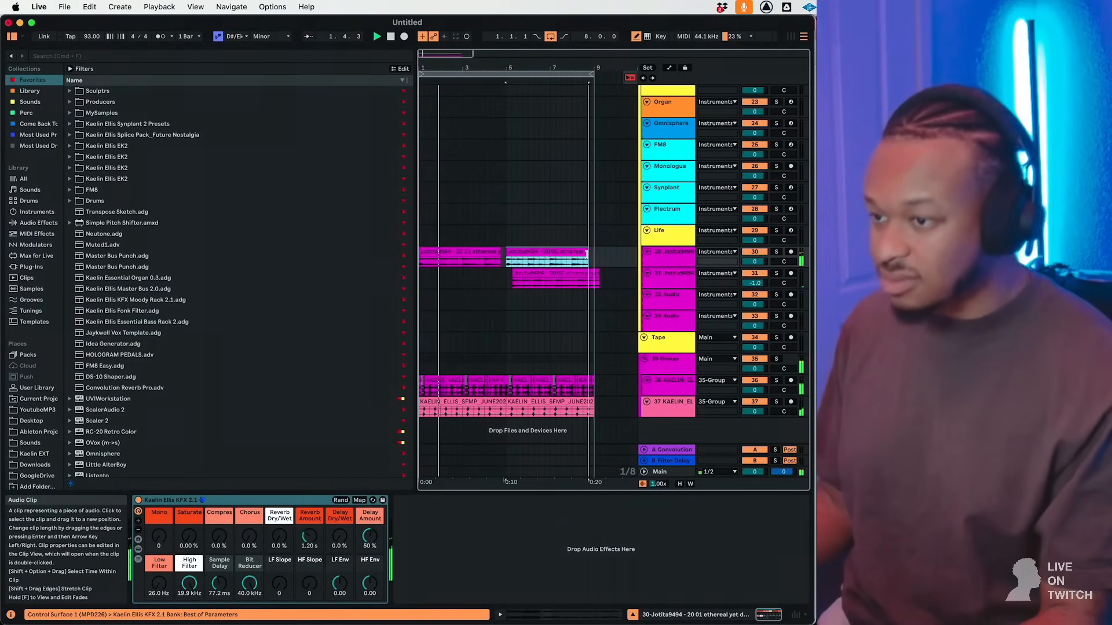
pyautogui.click(577, 298)
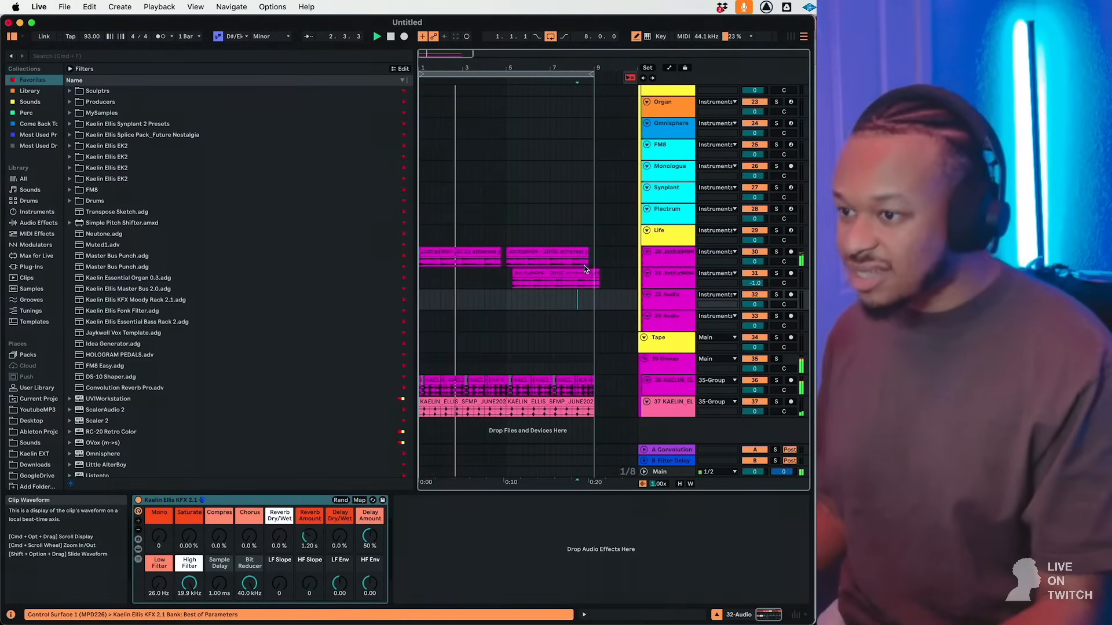
# Widen the grid to 1/4 and trim the end of the octave-up clip on track 31 back to 8.4.1.
pyautogui.click(588, 297)
pyautogui.rightClick(588, 297)
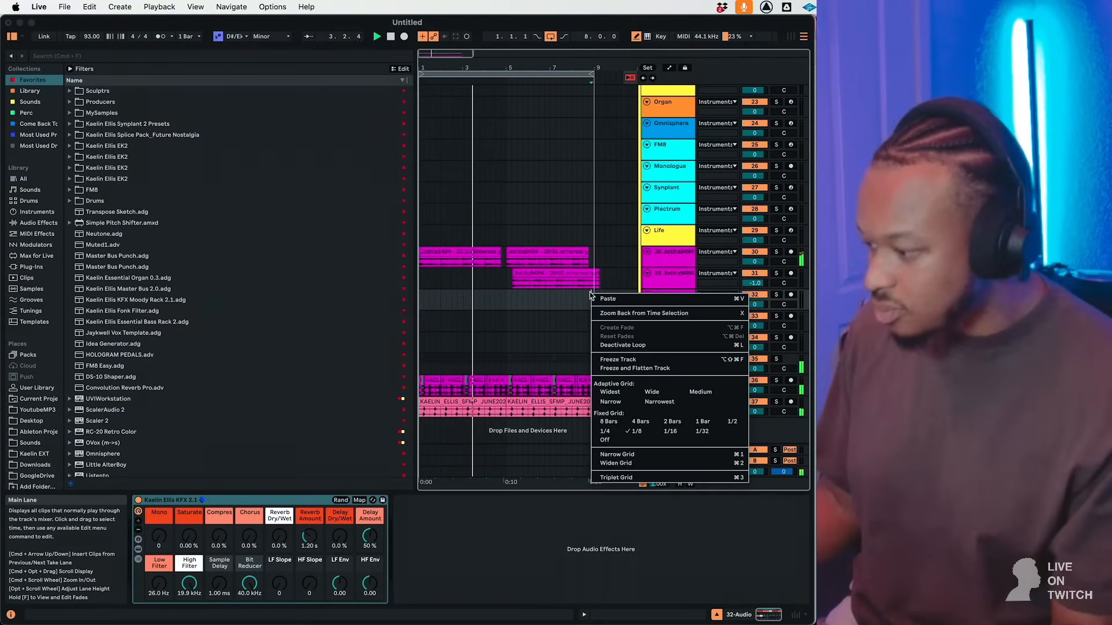
pyautogui.click(592, 283)
pyautogui.moveTo(592, 282); pyautogui.dragTo(609, 276)
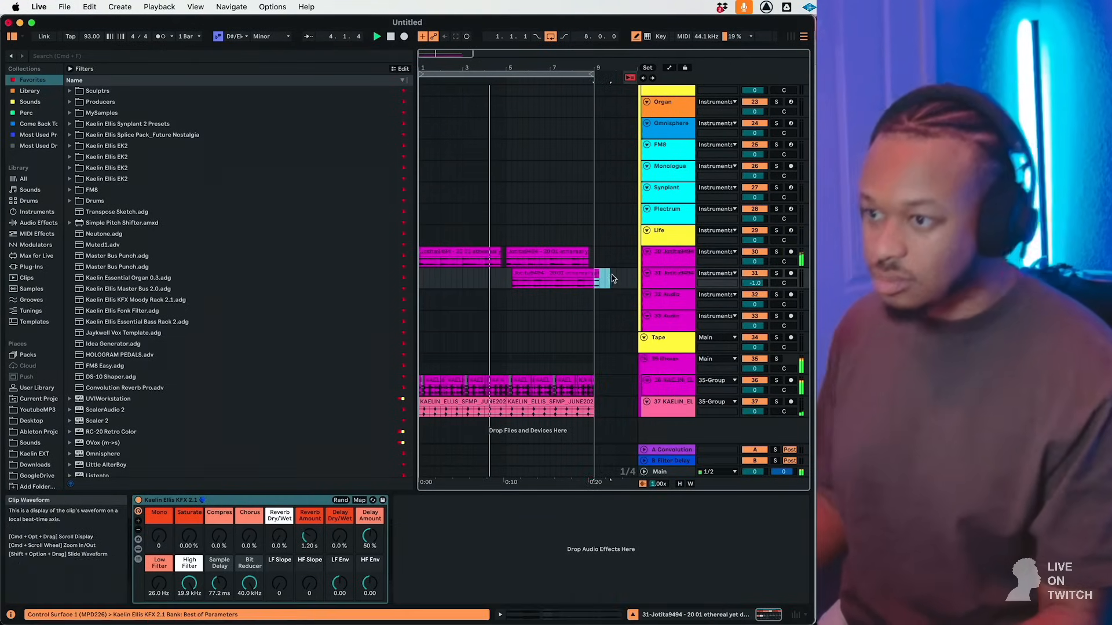
pyautogui.click(537, 75)
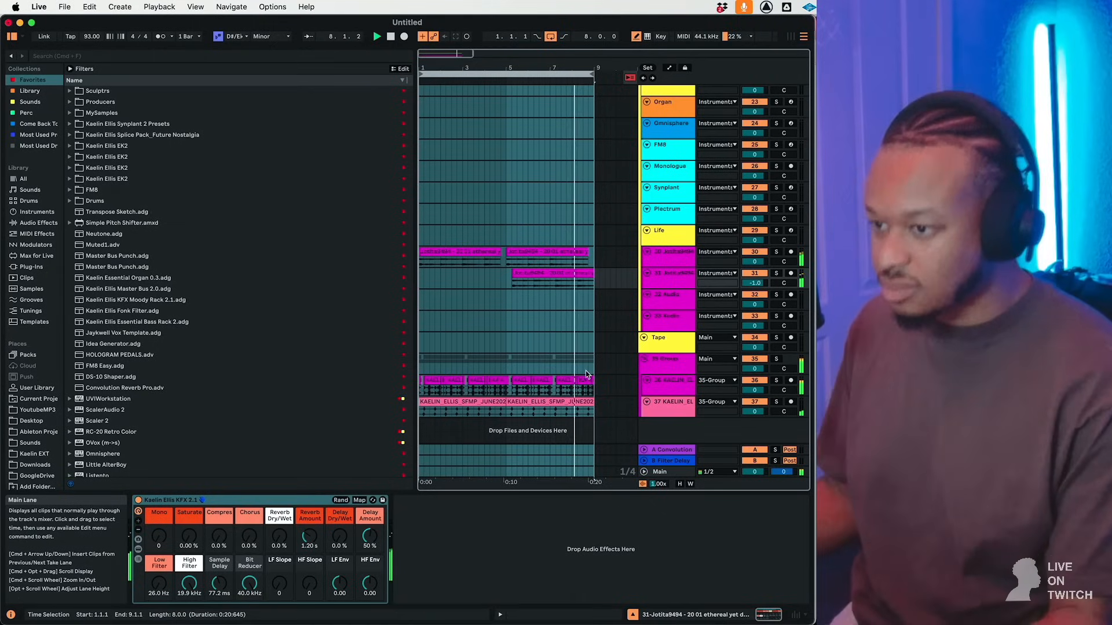
pyautogui.scroll(1, 582, 349)
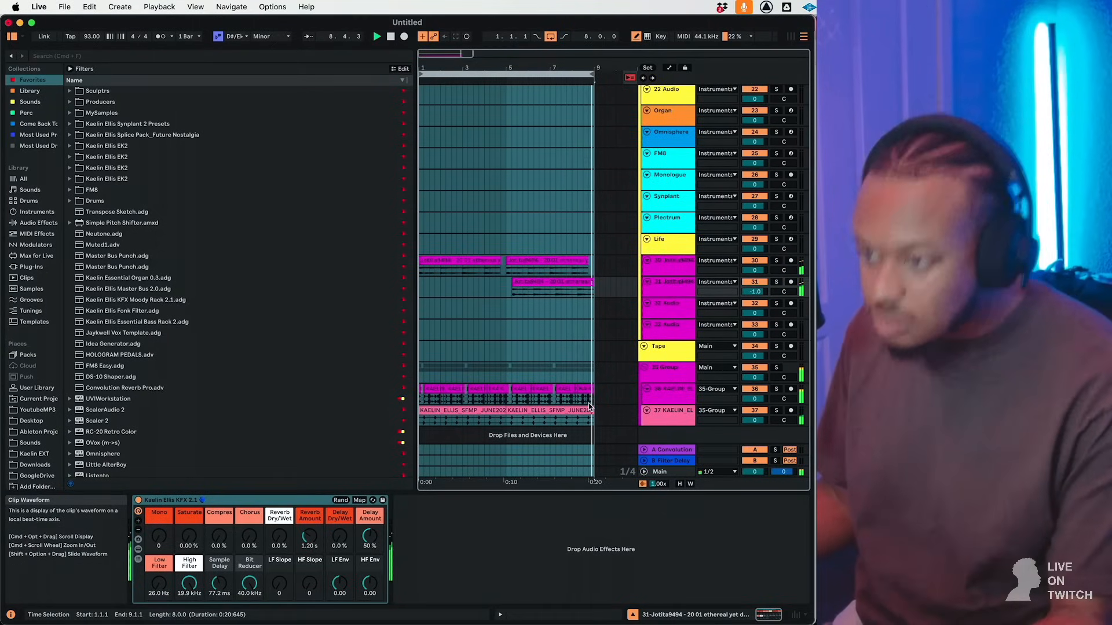
pyautogui.click(585, 284)
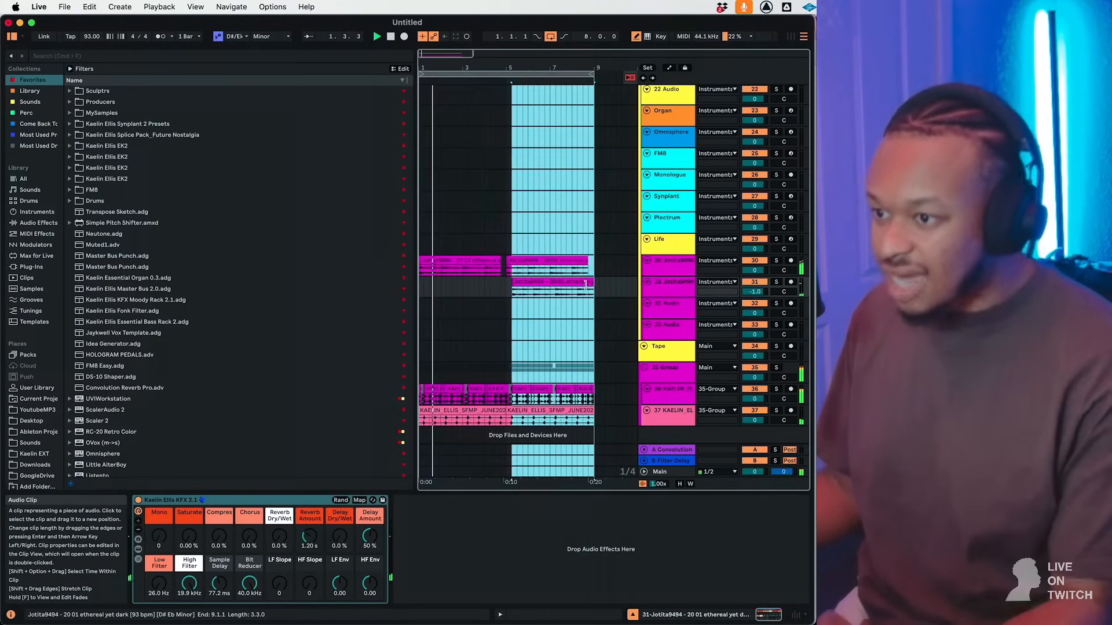
pyautogui.click(585, 284)
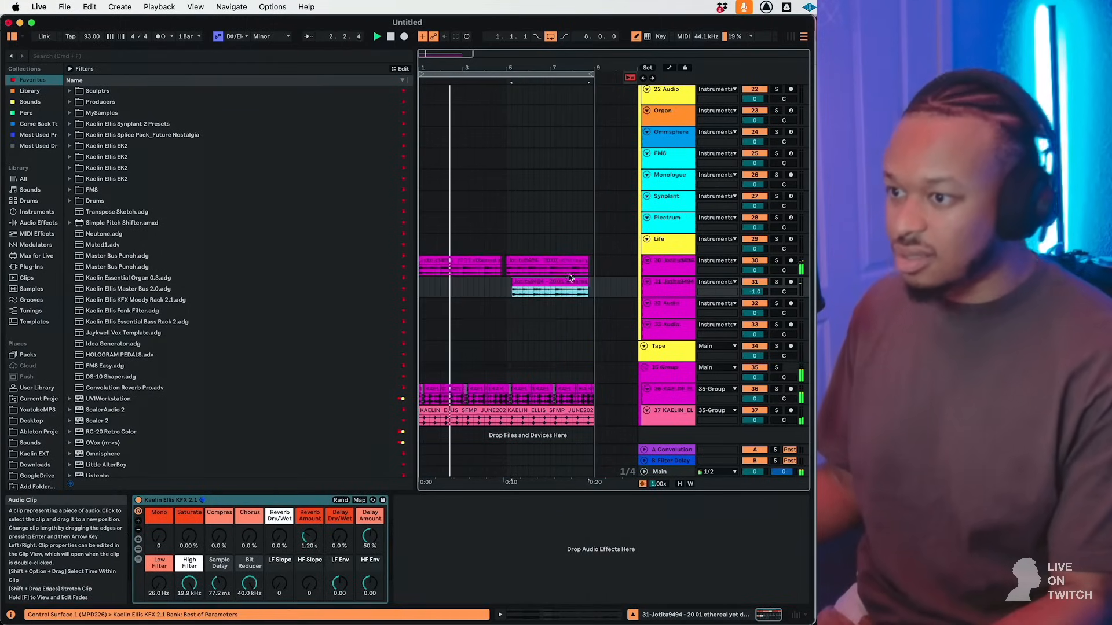
# Select the sample clips on tracks 30 and 31 across the whole loop.
pyautogui.click(472, 262)
pyautogui.keyDown('shift'); pyautogui.click(576, 283); pyautogui.keyUp('shift')
pyautogui.click(669, 288)
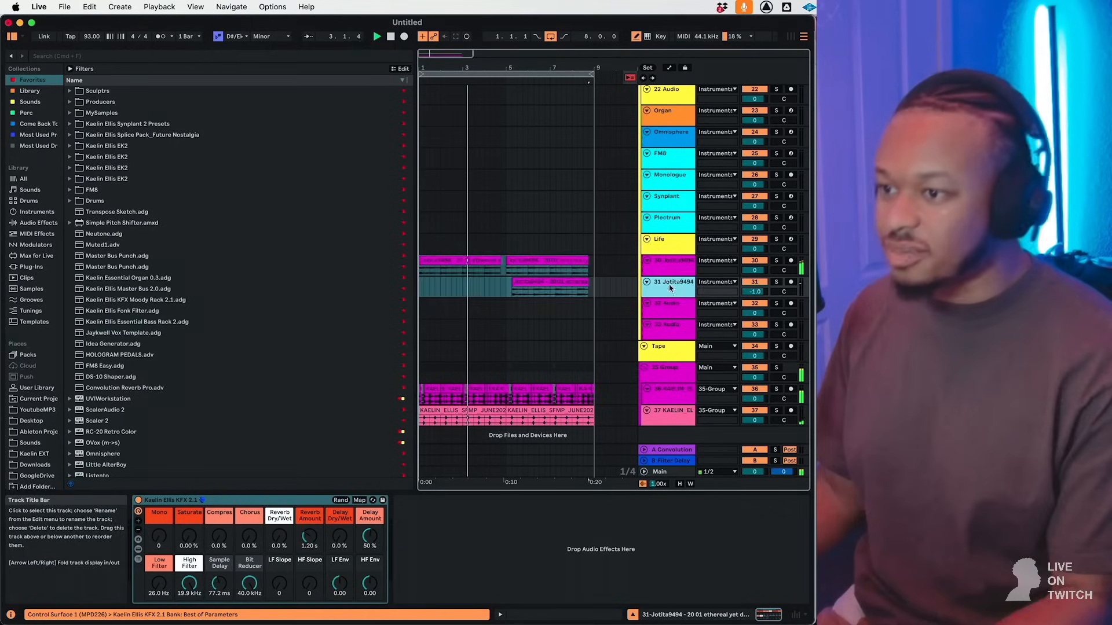
pyautogui.keyDown('shift'); pyautogui.click(584, 283); pyautogui.keyUp('shift')
pyautogui.moveTo(592, 289); pyautogui.dragTo(414, 264)
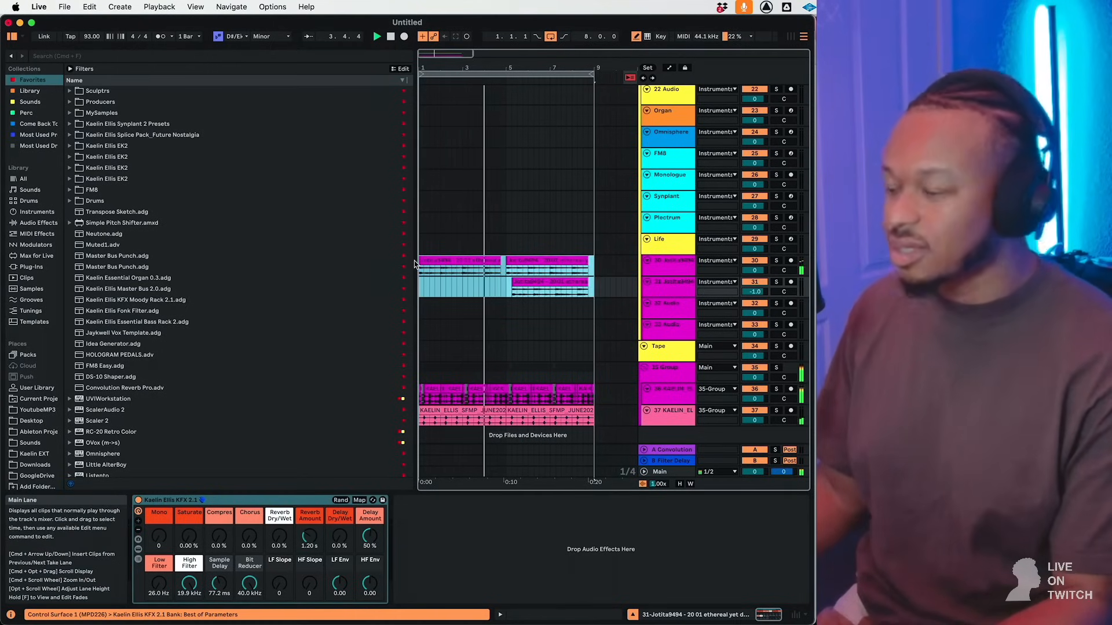
# Solo and duplicate track 30 with its sample clips, leaving the original unsoloed and deactivated.
pyautogui.click(686, 262)
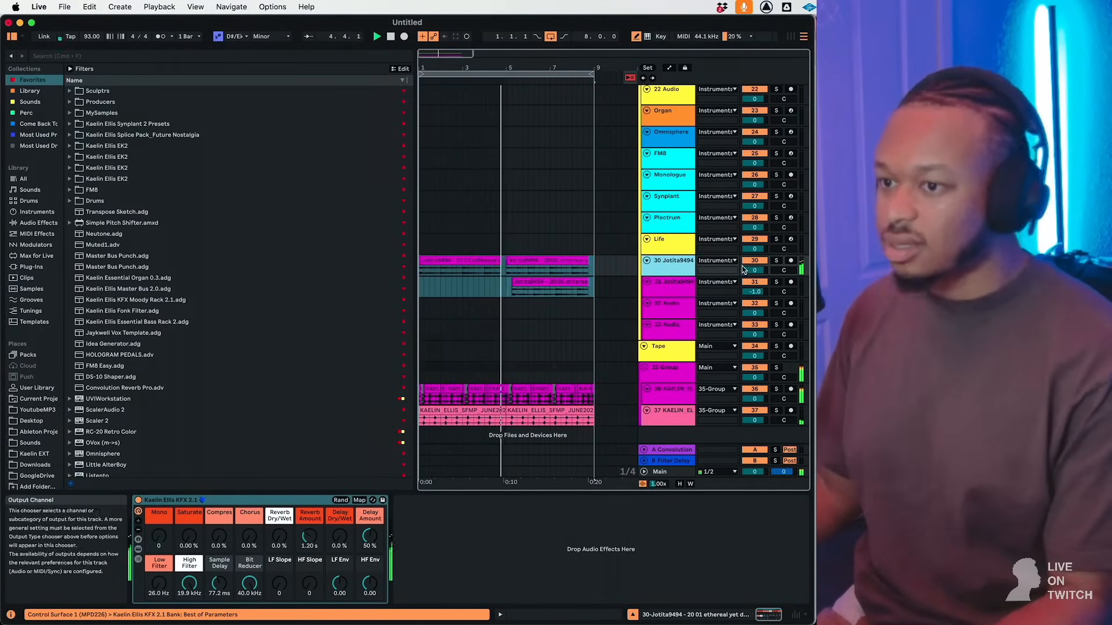
pyautogui.click(776, 260)
pyautogui.doubleClick(667, 272)
pyautogui.click(665, 273)
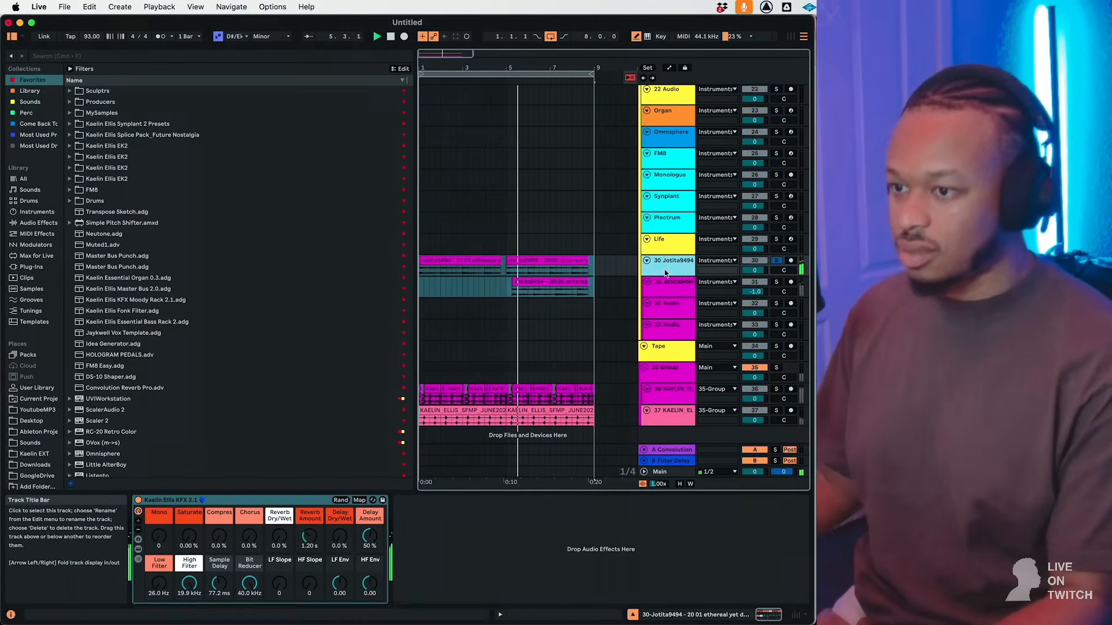
pyautogui.press('super+d')
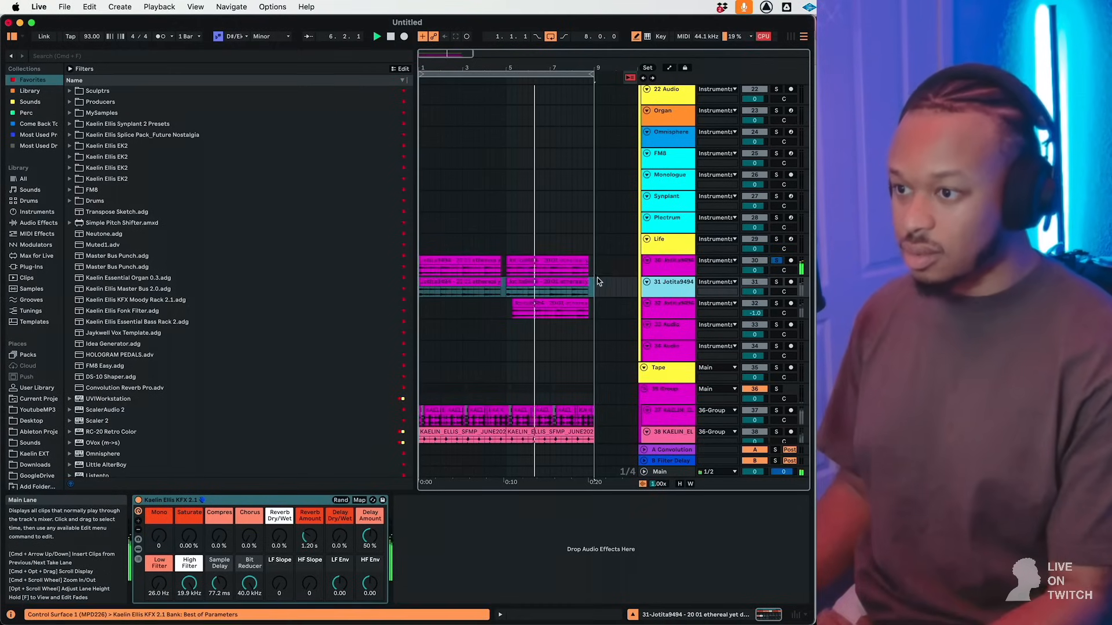
pyautogui.click(776, 260)
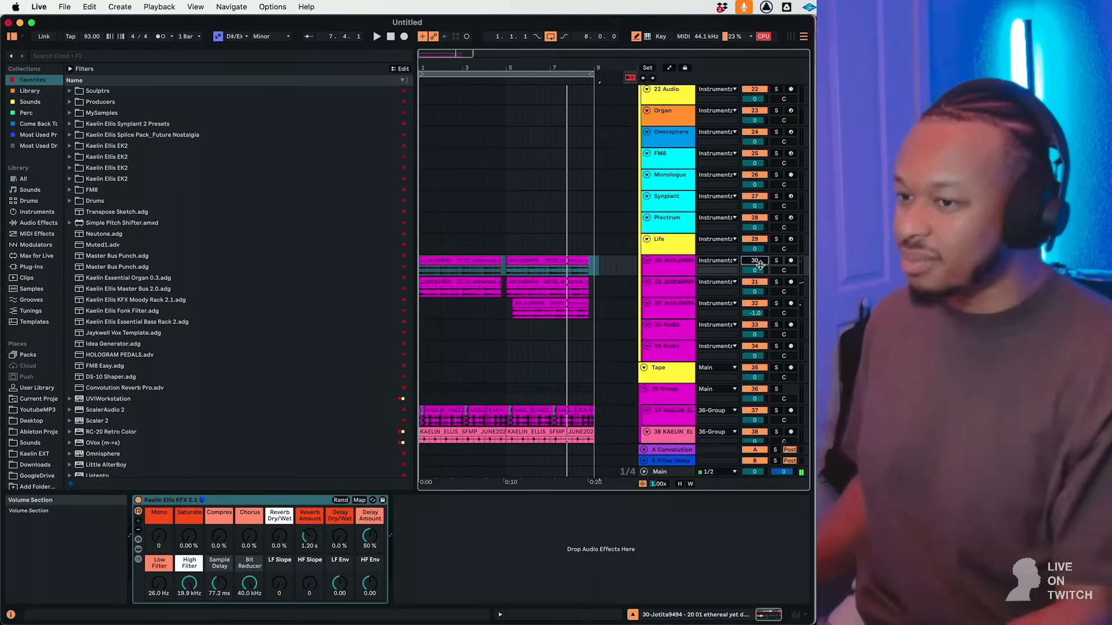
pyautogui.click(554, 310)
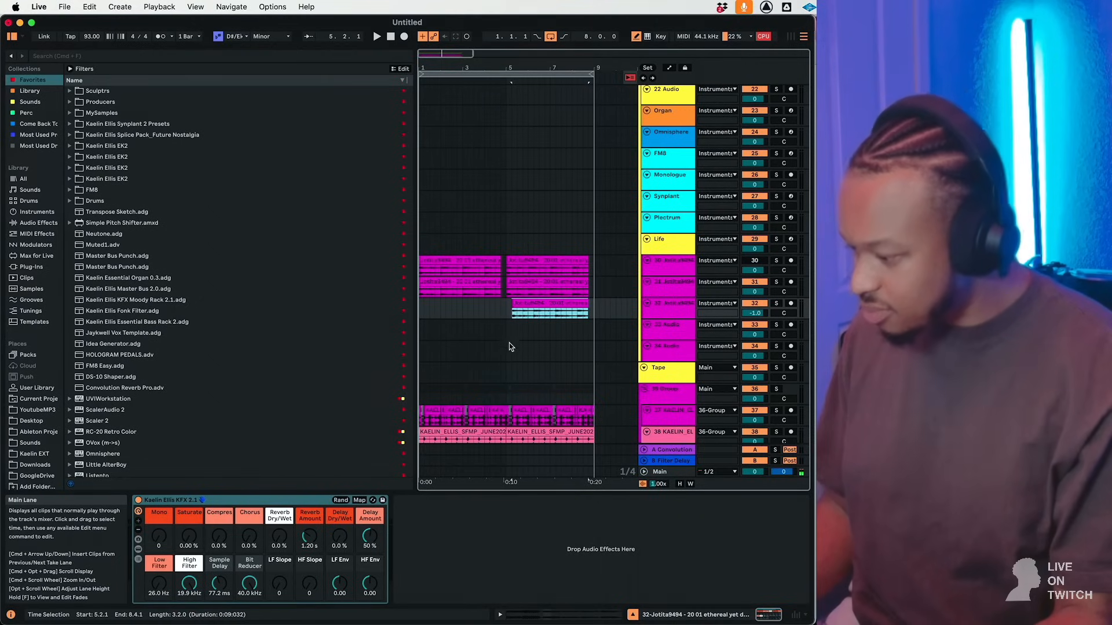
# Select both sample clips on track 30 and play the track soloed.
pyautogui.moveTo(599, 266); pyautogui.dragTo(279, 255)
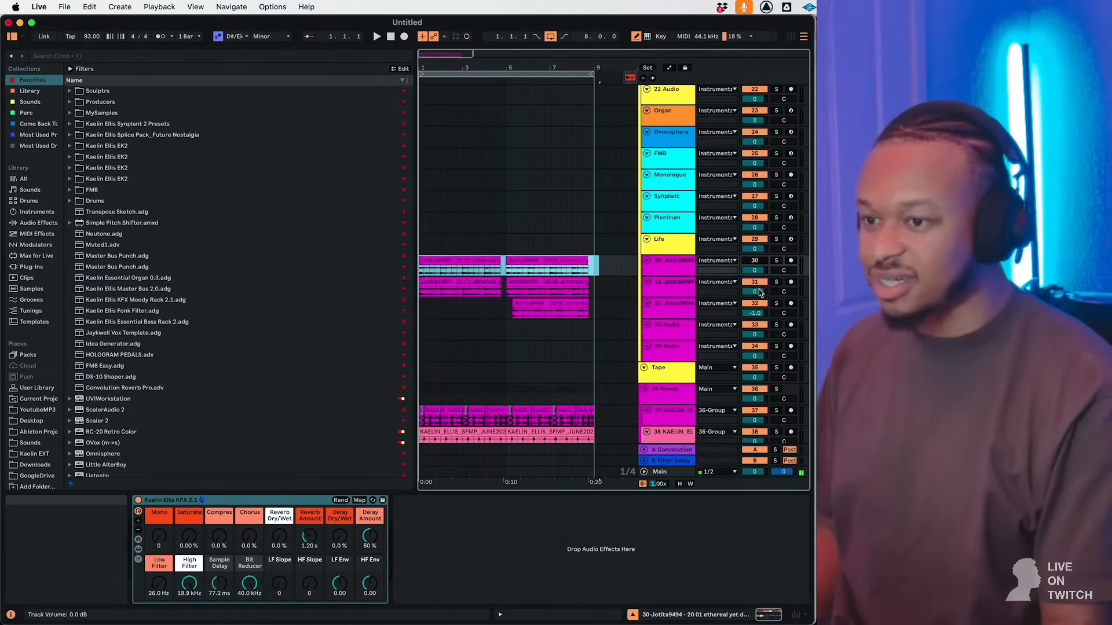
pyautogui.click(776, 261)
pyautogui.press('space')
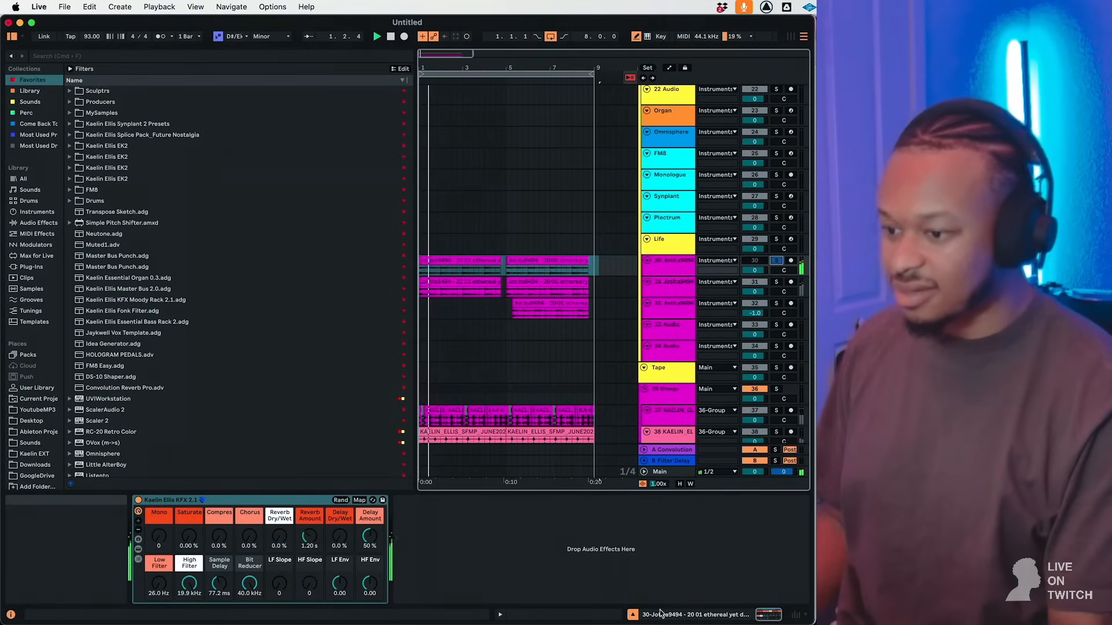
# Turn on Warp for both selected clips on track 30, transpose them down 12 semitones, and unsolo the track.
pyautogui.click(546, 614)
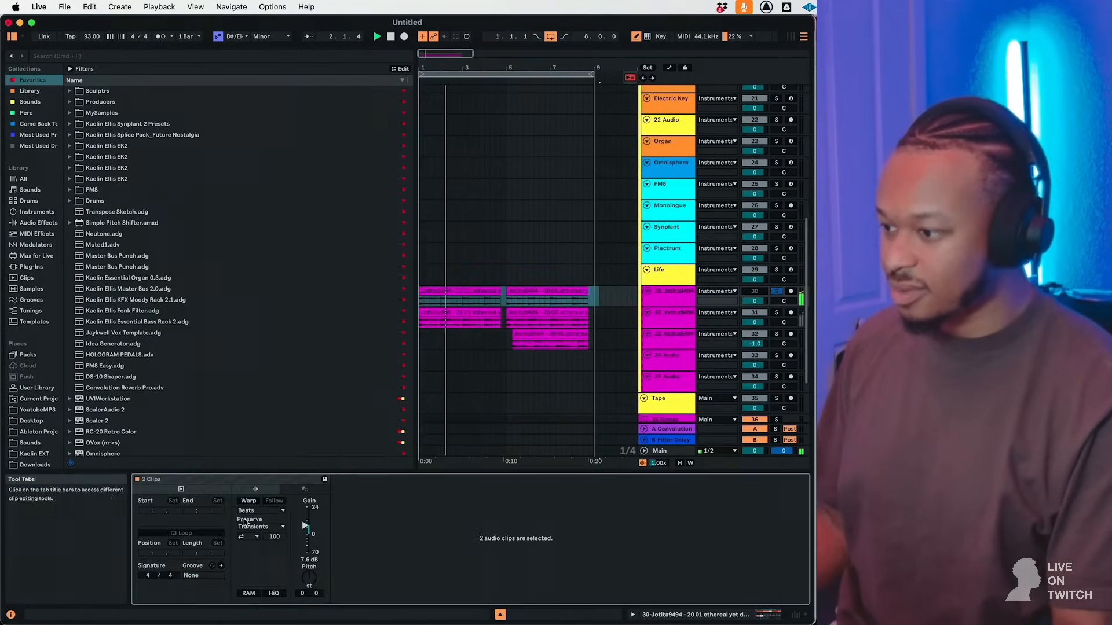
pyautogui.click(249, 501)
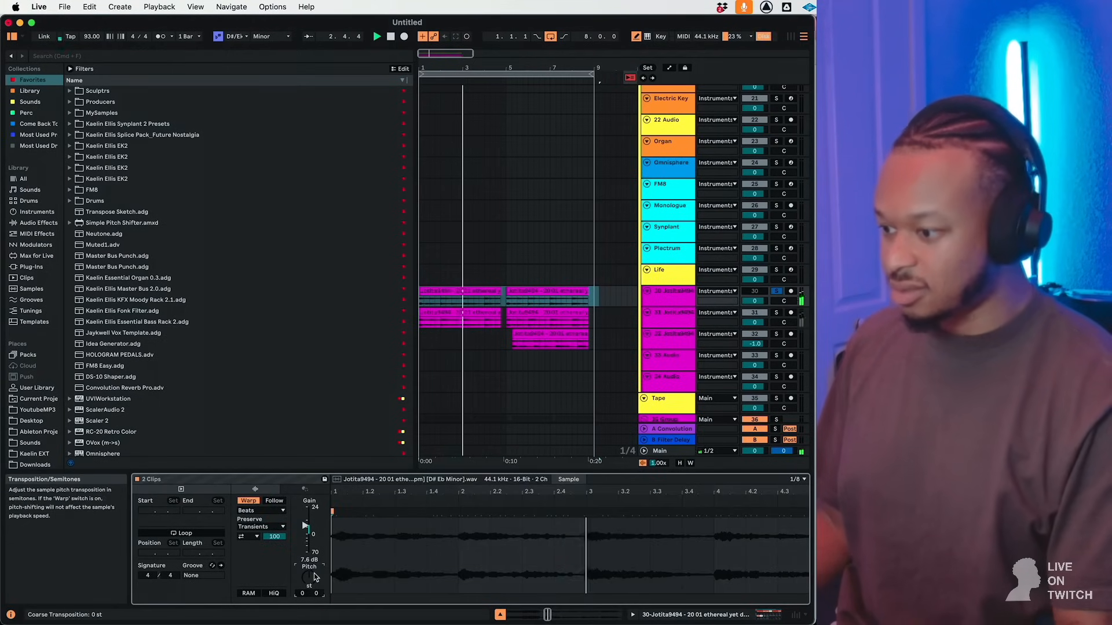
pyautogui.doubleClick(683, 295)
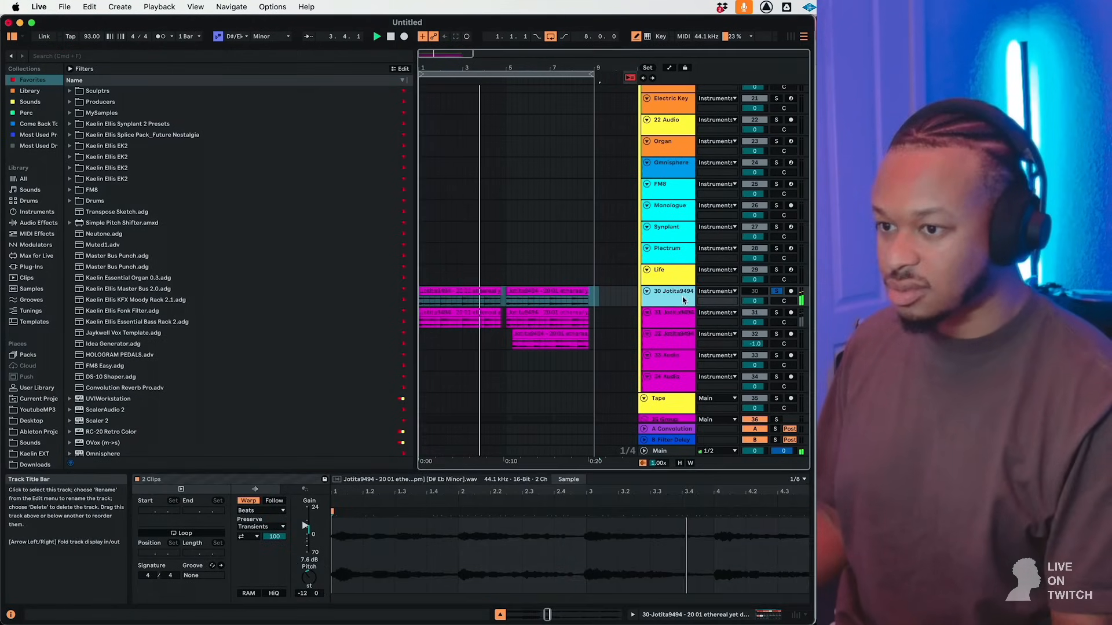
pyautogui.click(780, 348)
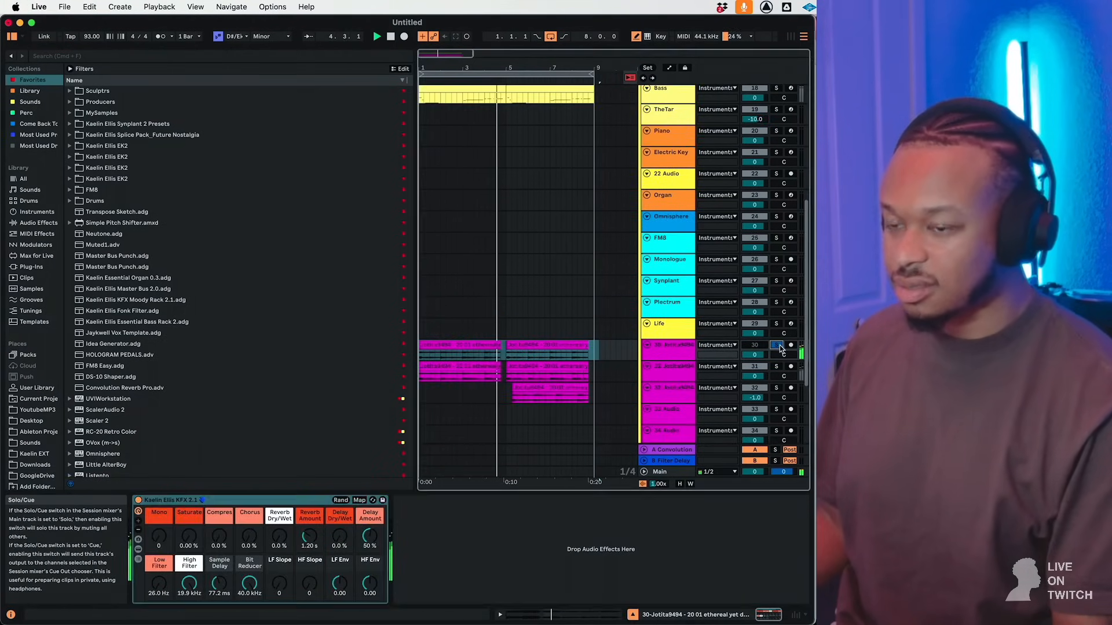
pyautogui.click(776, 346)
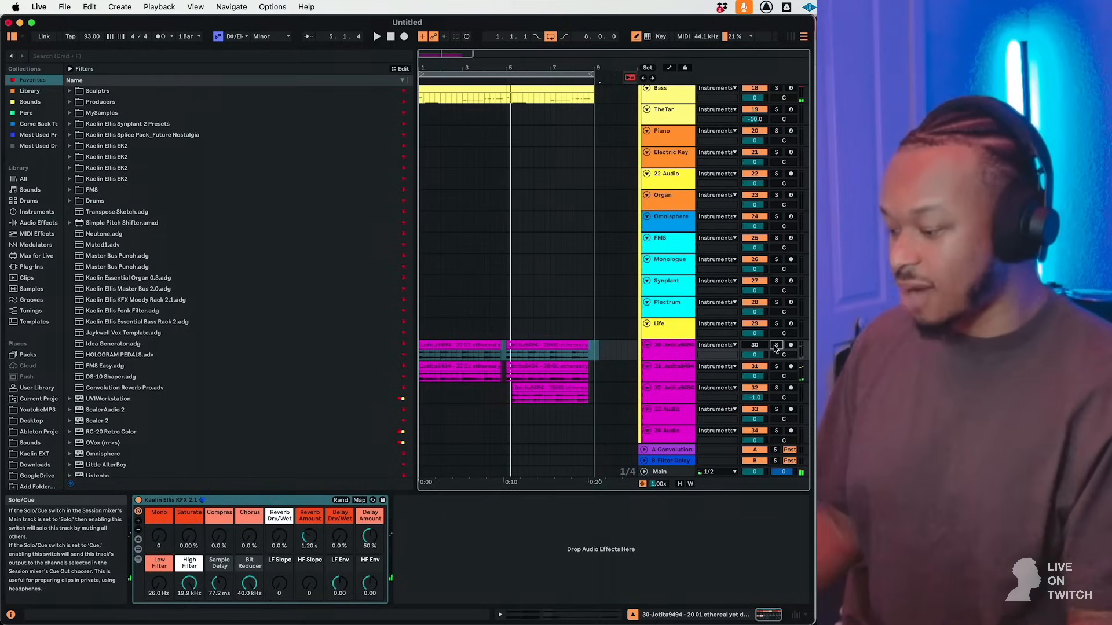
# Set the arrangement's fixed grid to 1 Bar.
pyautogui.scroll(-1, 721, 396)
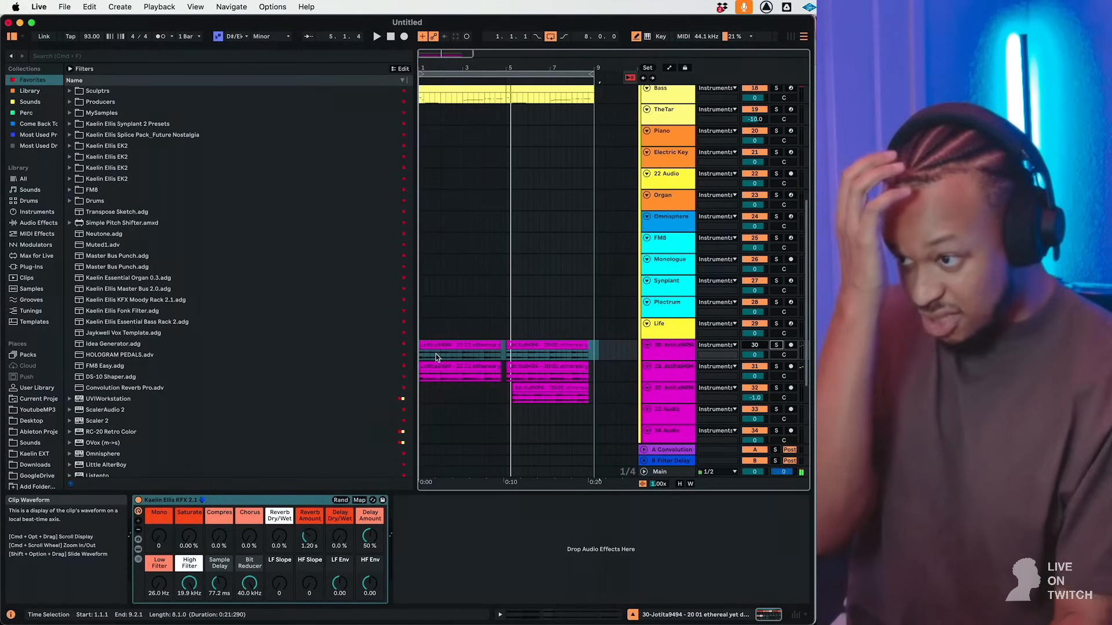
pyautogui.click(445, 334)
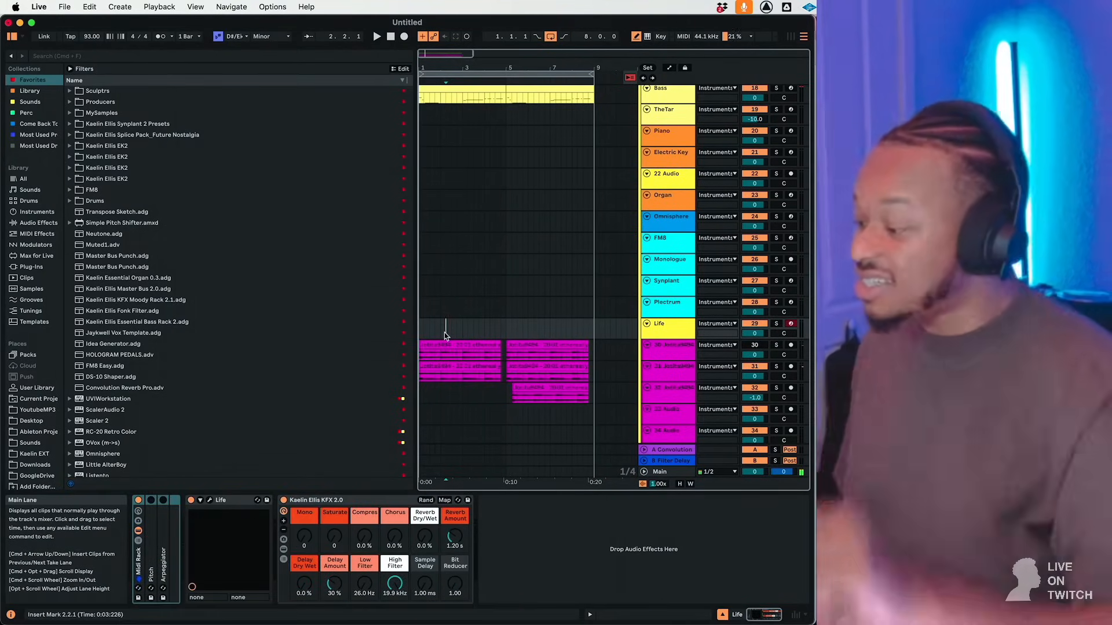
pyautogui.rightClick(444, 323)
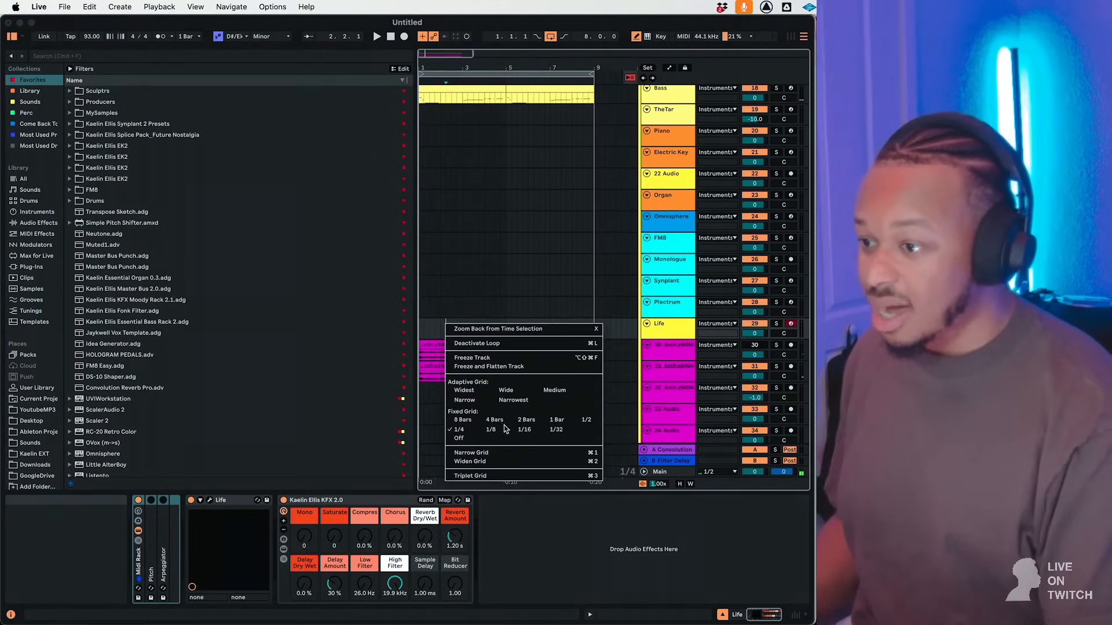
pyautogui.click(549, 419)
# Split both sample clips on track 30 at every bar into one-bar clips.
pyautogui.click(447, 359)
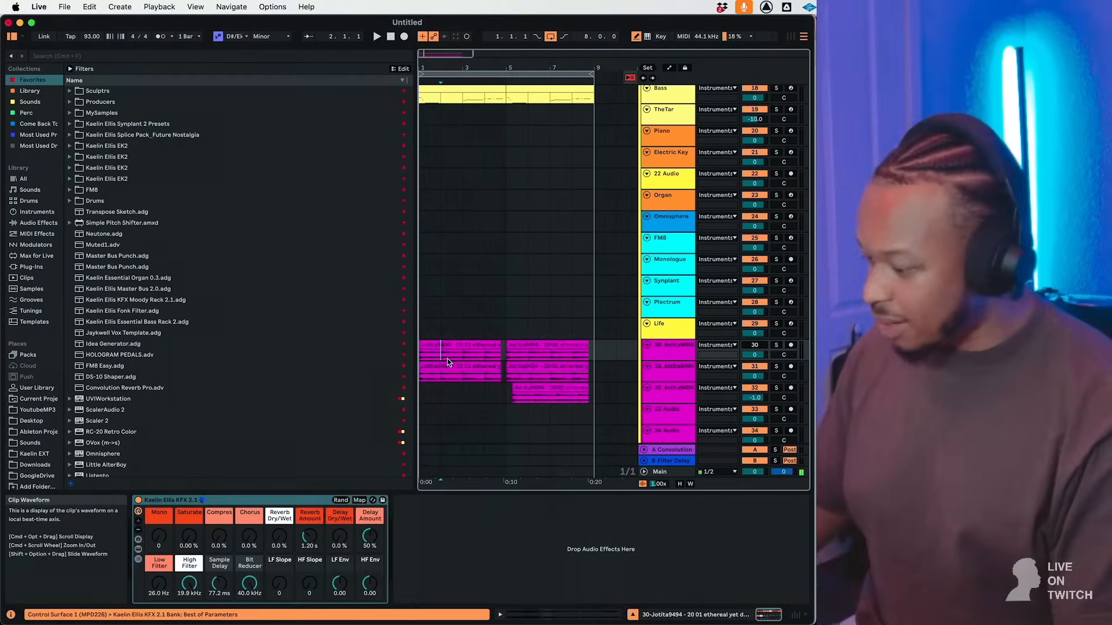
pyautogui.click(458, 356)
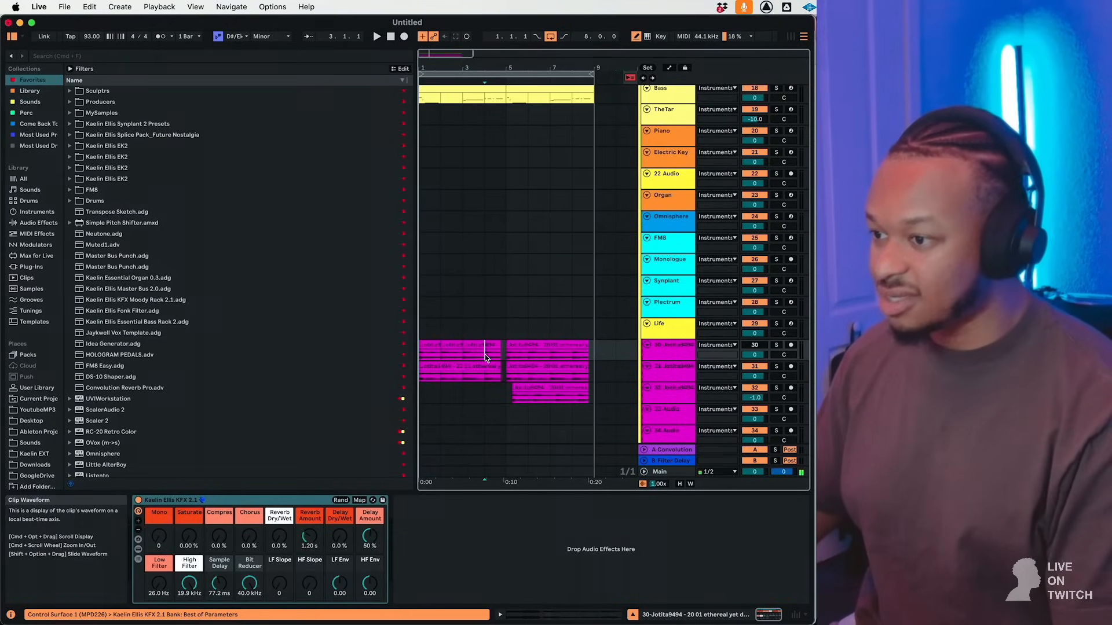
pyautogui.click(505, 358)
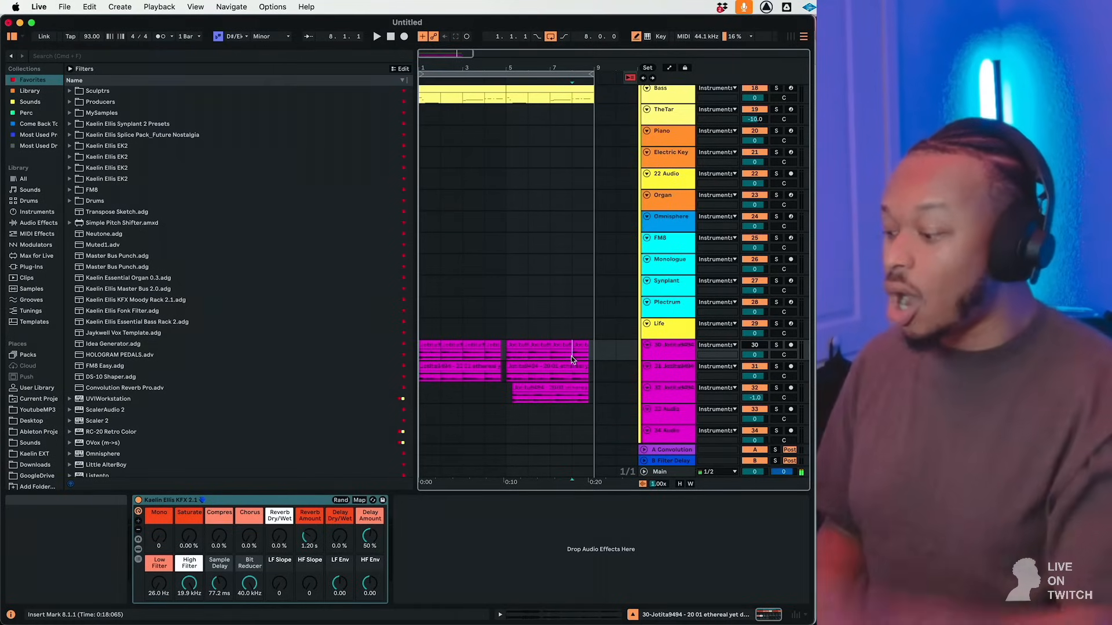
# Select all the one-bar clips on track 30, show their clip settings, and play the track soloed.
pyautogui.moveTo(571, 355); pyautogui.dragTo(388, 350)
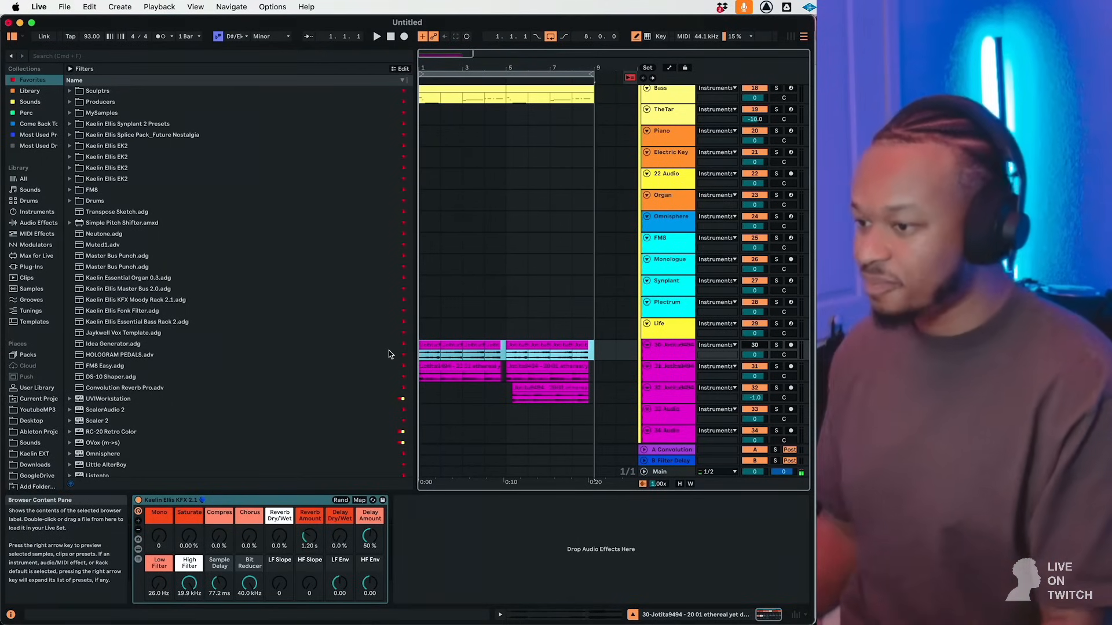
pyautogui.scroll(1, 388, 349)
pyautogui.click(558, 614)
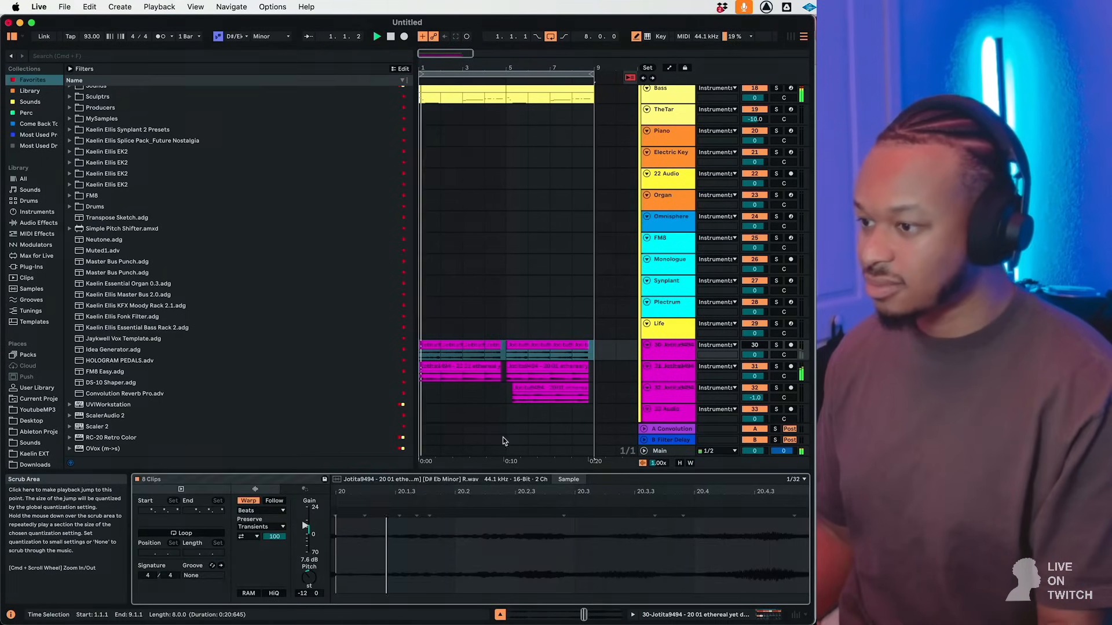
pyautogui.click(776, 346)
pyautogui.scroll(1, 773, 348)
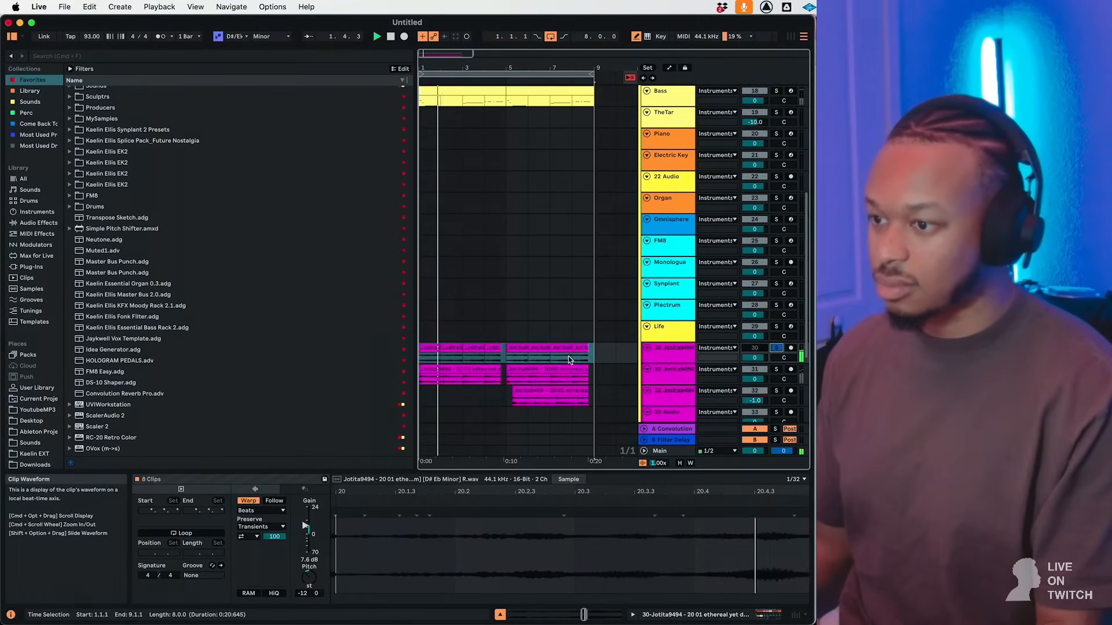
# Select all eight clips on track 30 and bring their transposition to 0 st while listening.
pyautogui.click(597, 356)
pyautogui.click(428, 347)
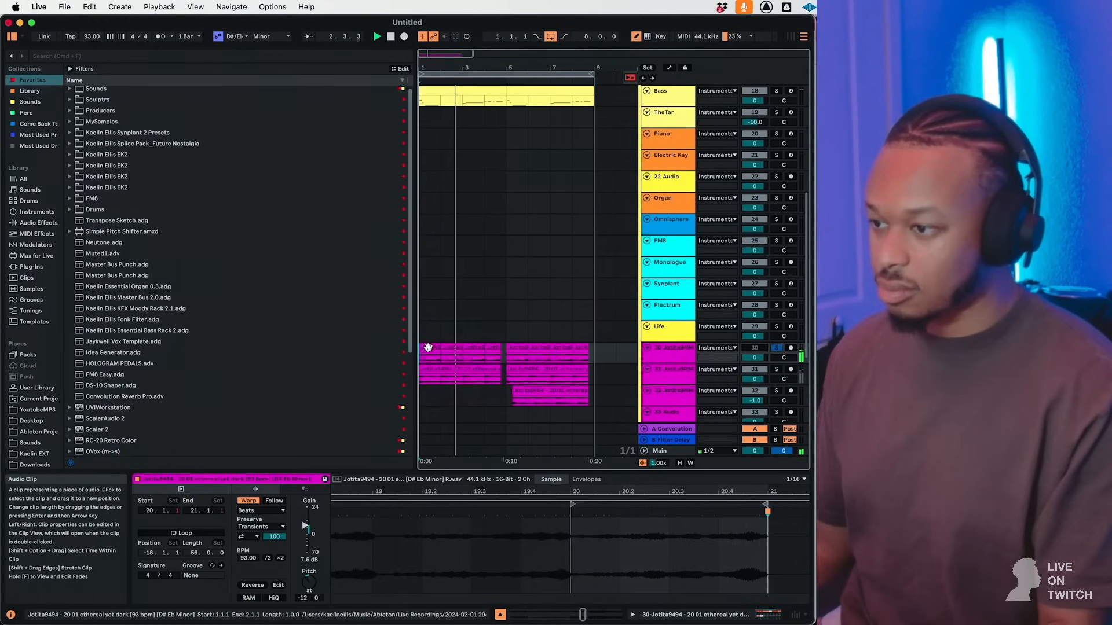
pyautogui.keyDown('shift'); pyautogui.click(591, 352); pyautogui.keyUp('shift')
pyautogui.click(315, 579)
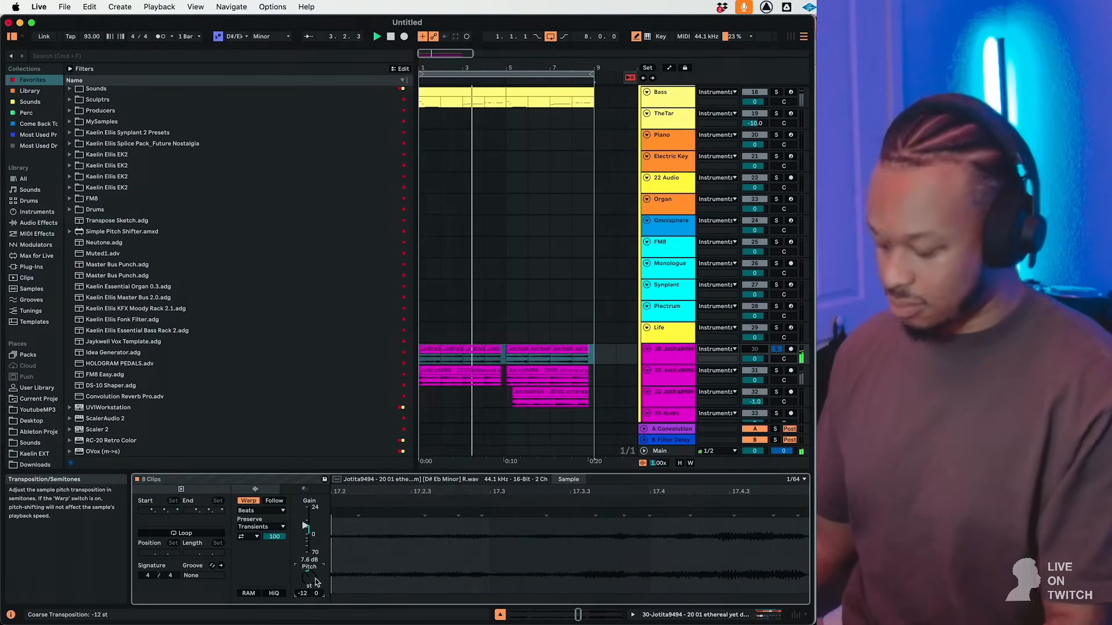
pyautogui.press('Delete')
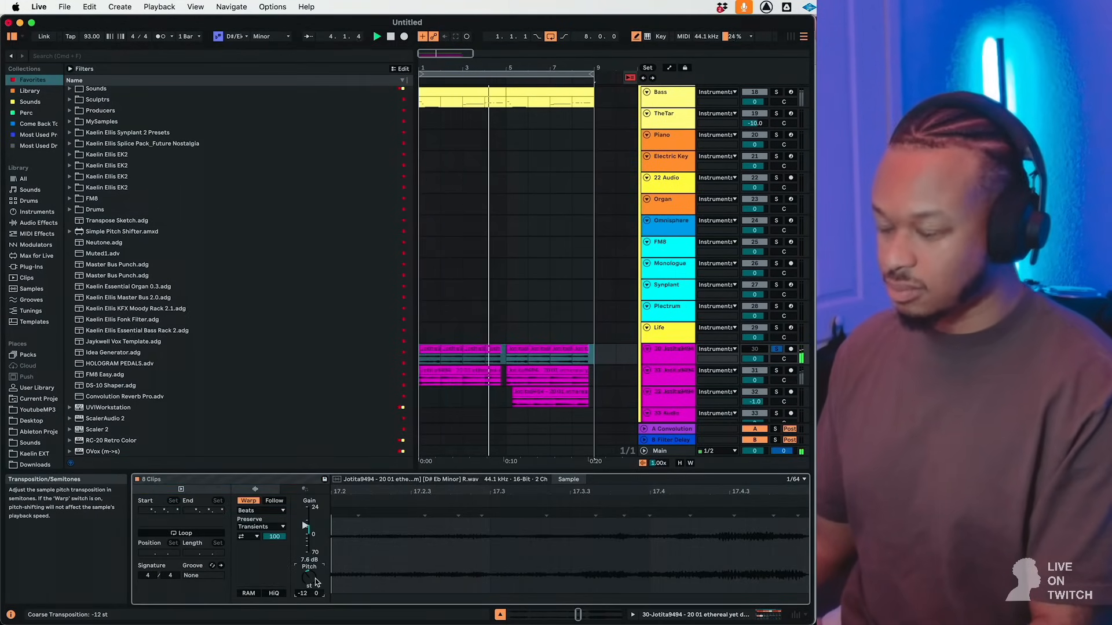
pyautogui.press('Up')
pyautogui.press('Up')
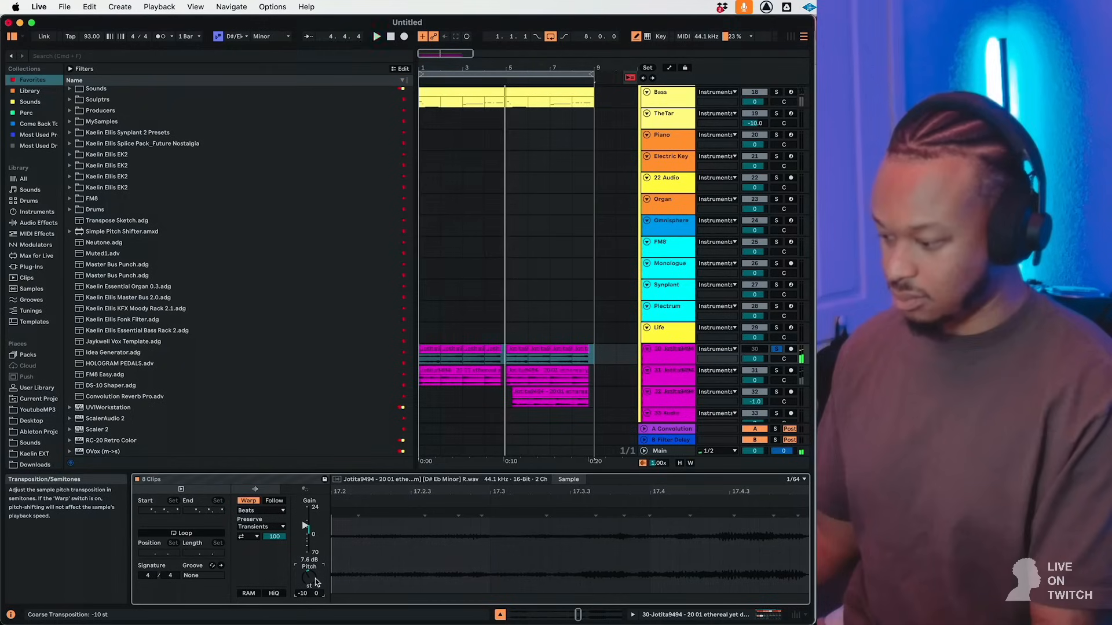
pyautogui.press('space')
pyautogui.press('space')
pyautogui.press('Up')
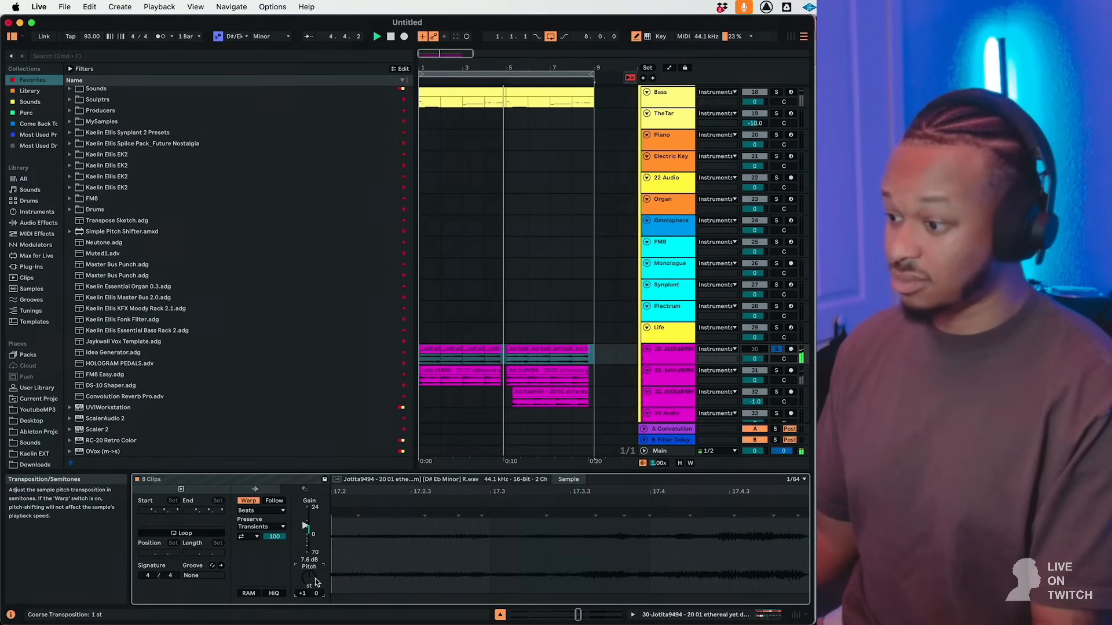
# Unsolo track 30, lower its volume to -7.7 dB, and stop playback.
pyautogui.click(776, 350)
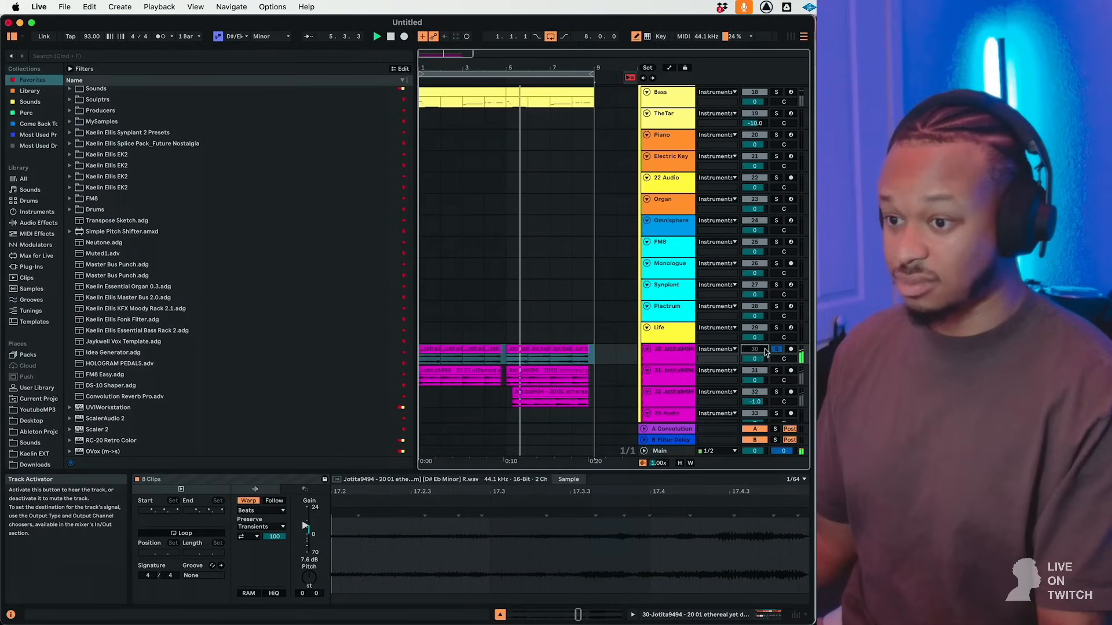
pyautogui.moveTo(762, 360); pyautogui.dragTo(762, 381)
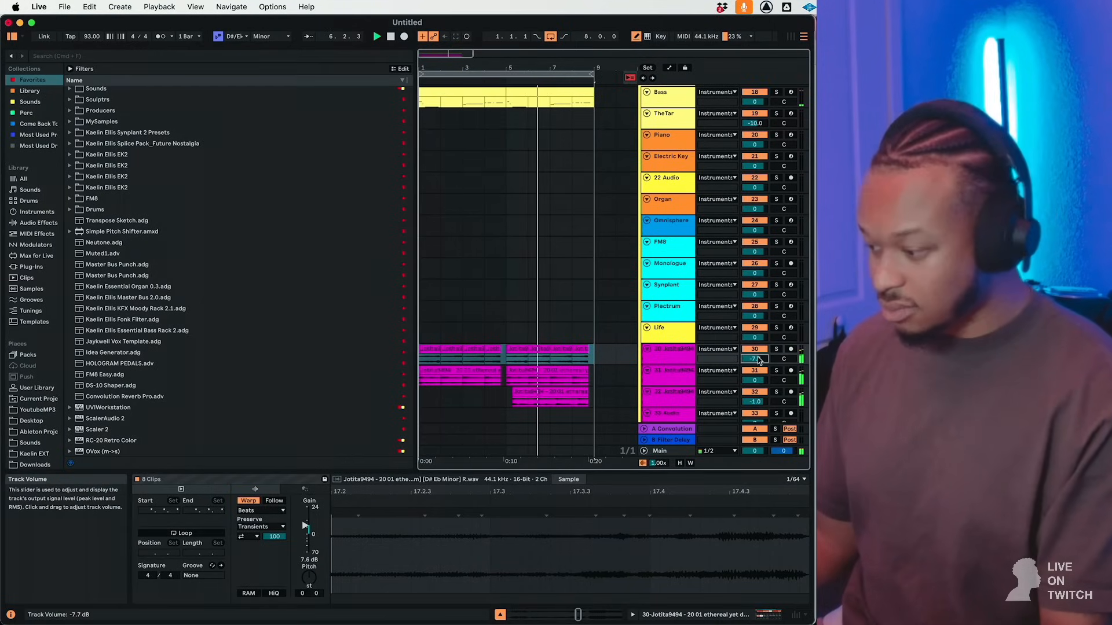
pyautogui.click(590, 357)
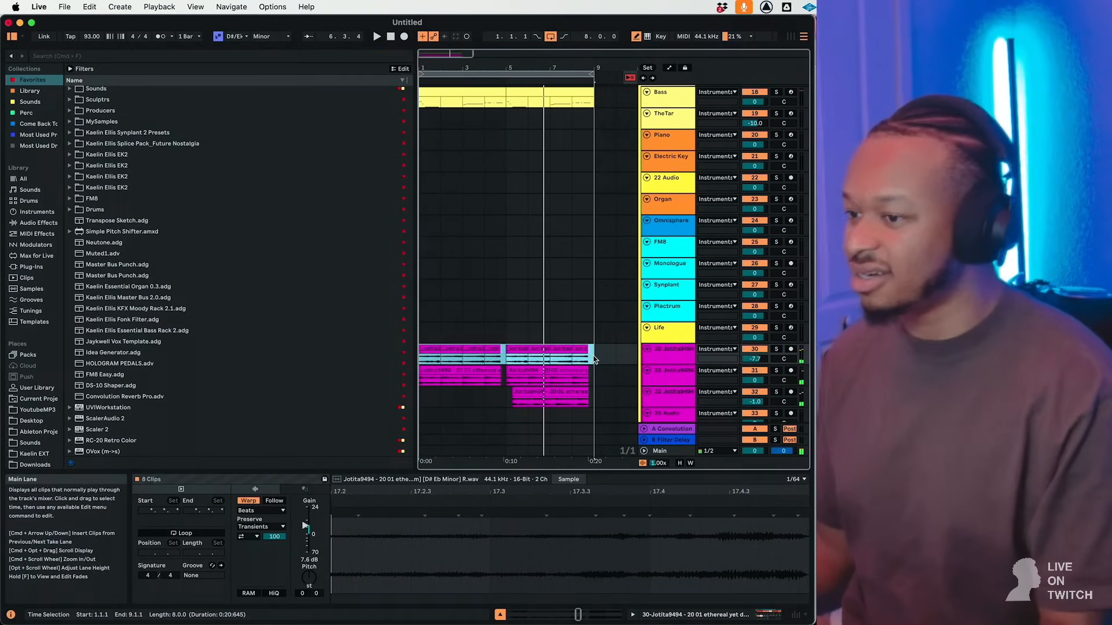
pyautogui.press('space')
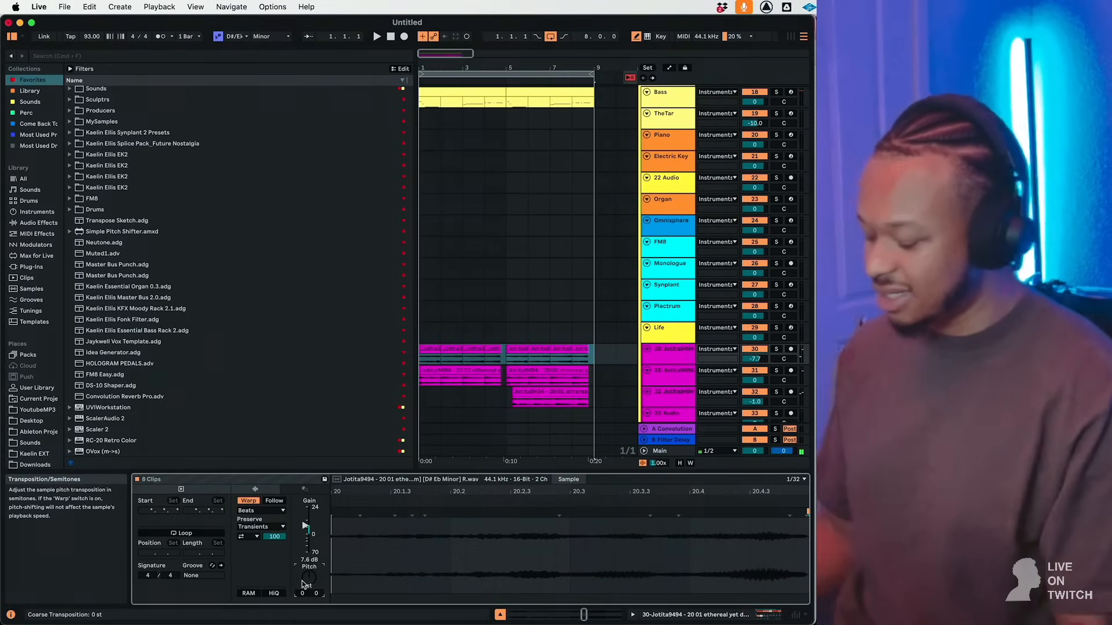
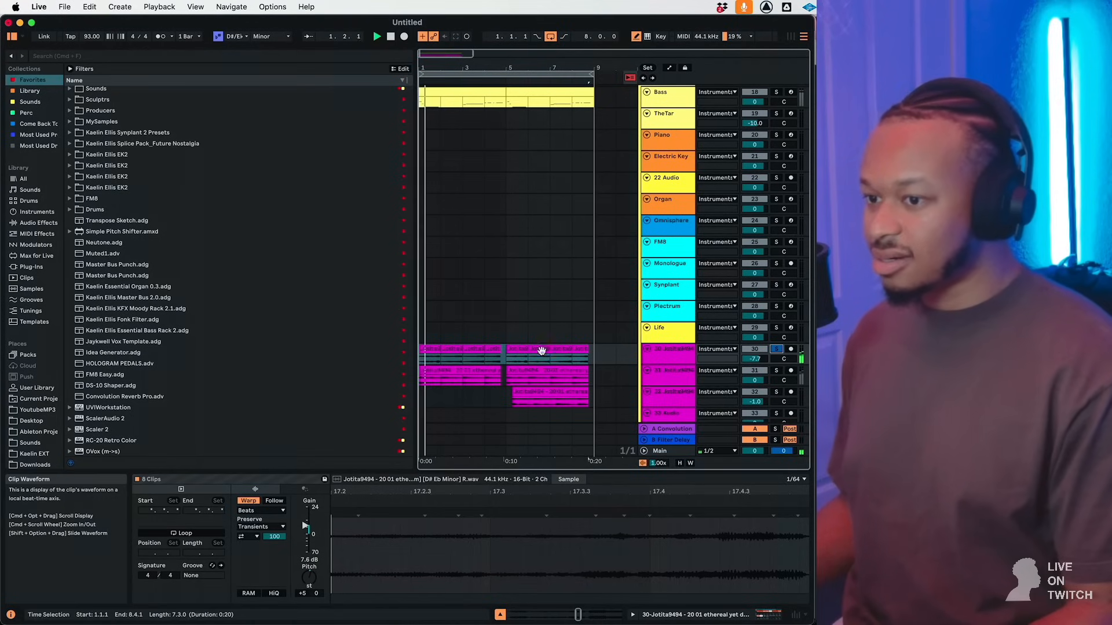
# Unsolo track 30, reselect all its clips, and transpose them to +7 semitones while playing them with the full beat.
pyautogui.click(777, 351)
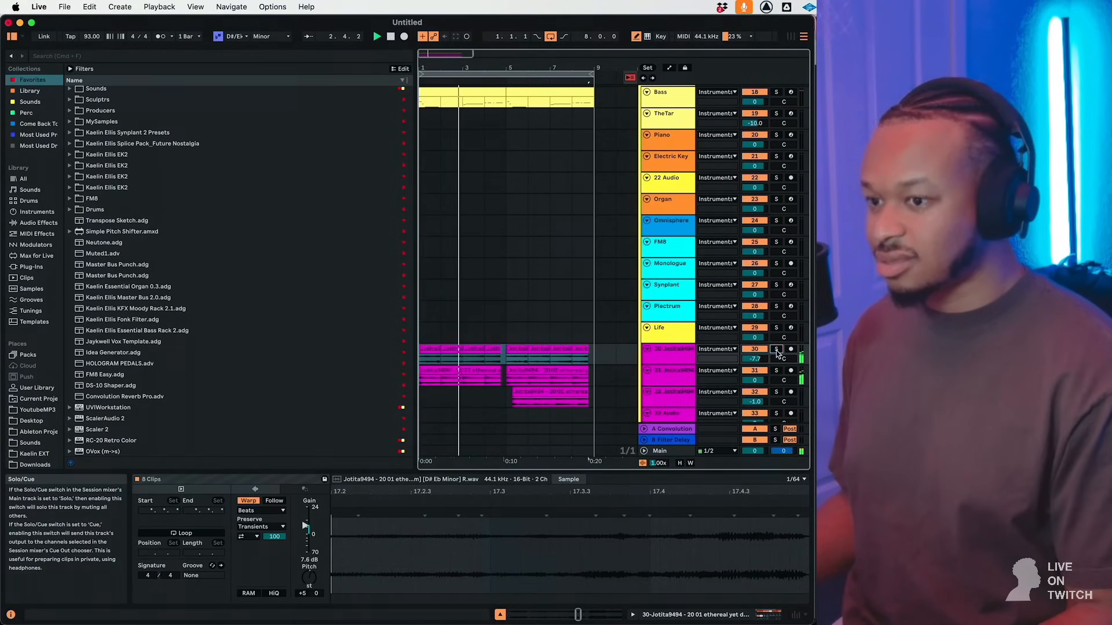
pyautogui.click(428, 350)
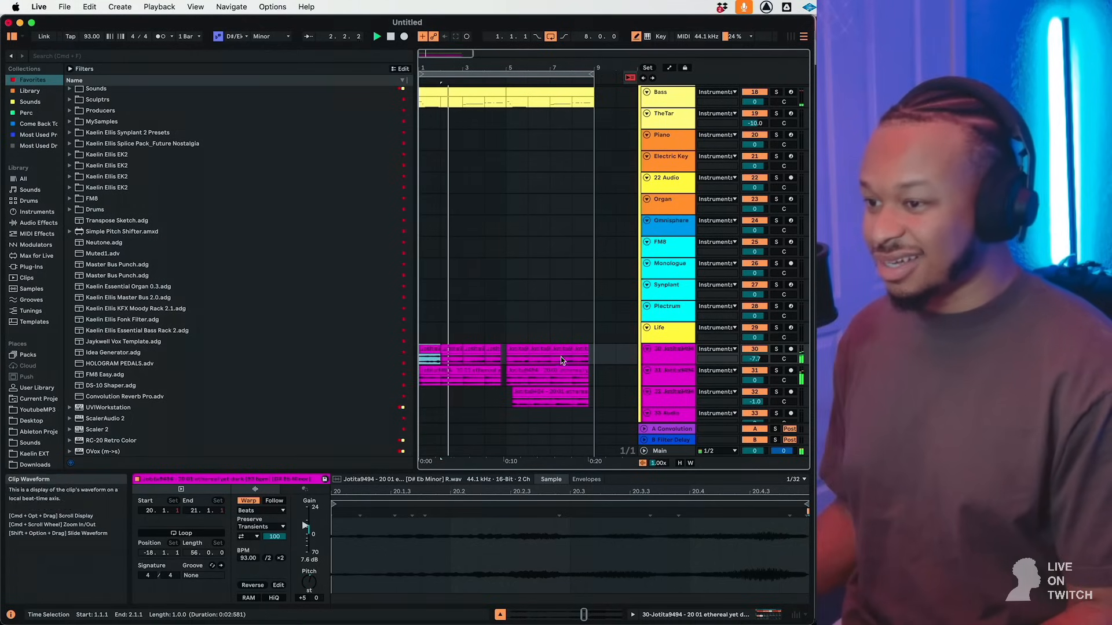
pyautogui.keyDown('shift'); pyautogui.click(588, 353); pyautogui.keyUp('shift')
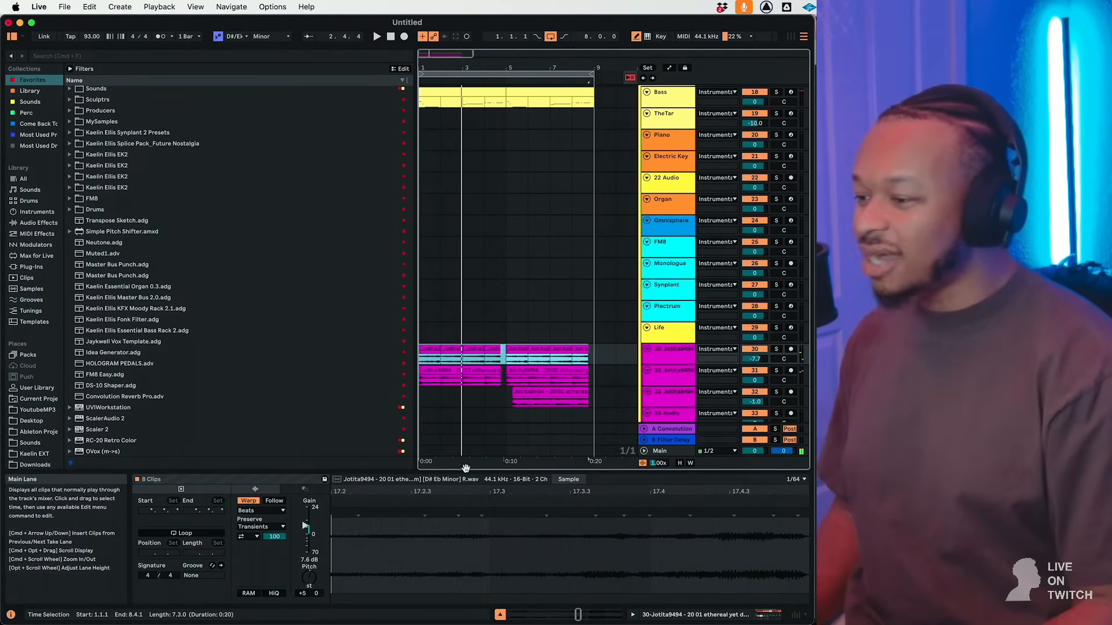
pyautogui.click(312, 578)
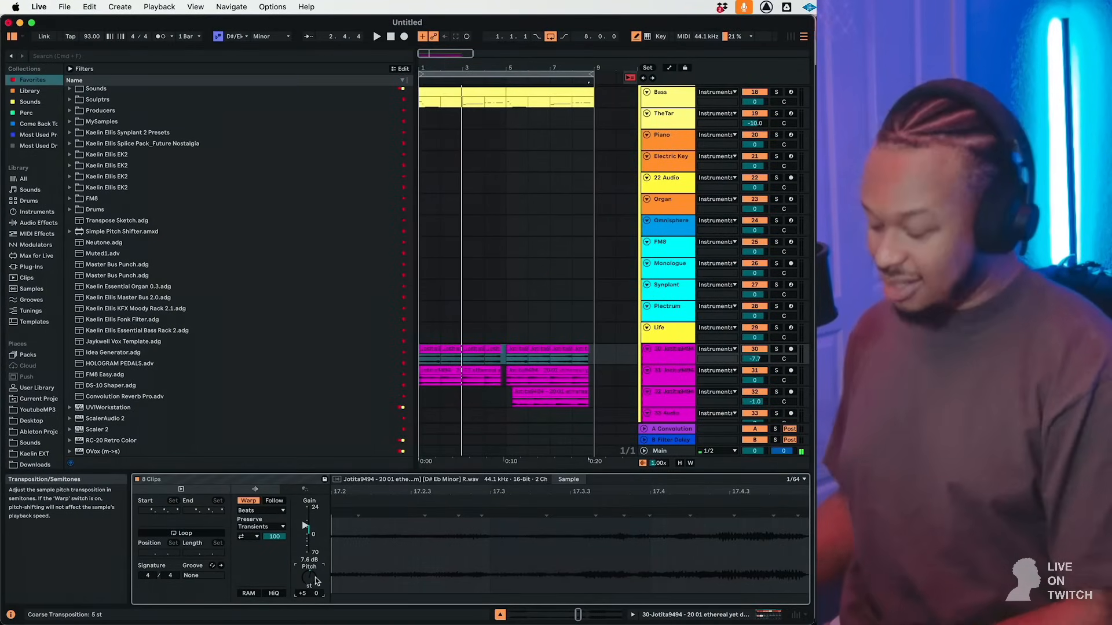
pyautogui.press('space')
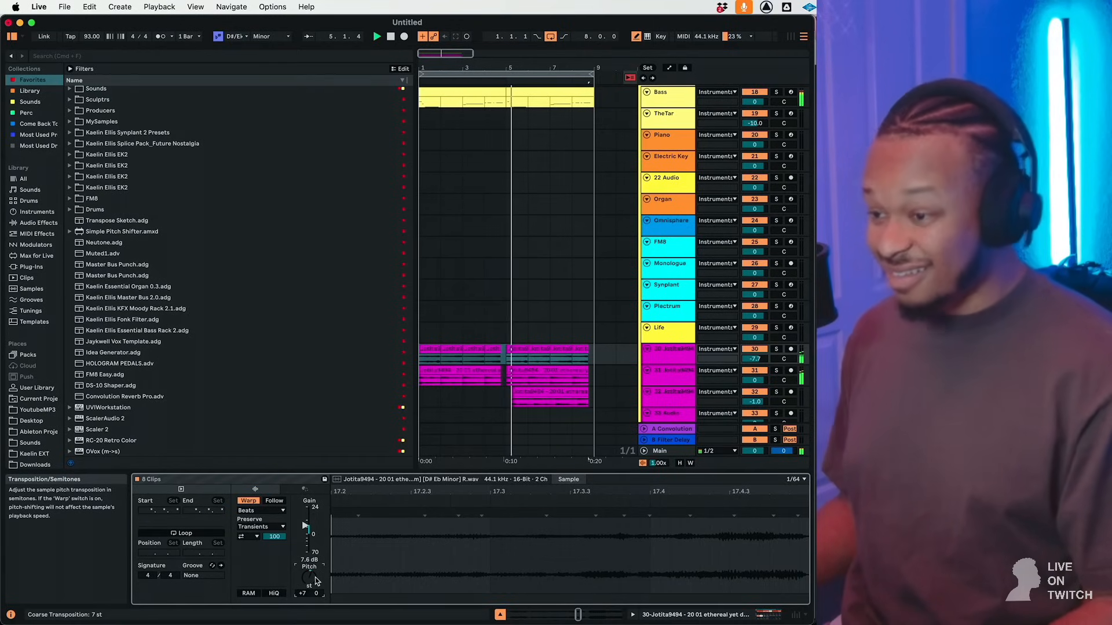
# Deactivate the first four one-bar clips on track 30, leaving the second half active.
pyautogui.click(503, 362)
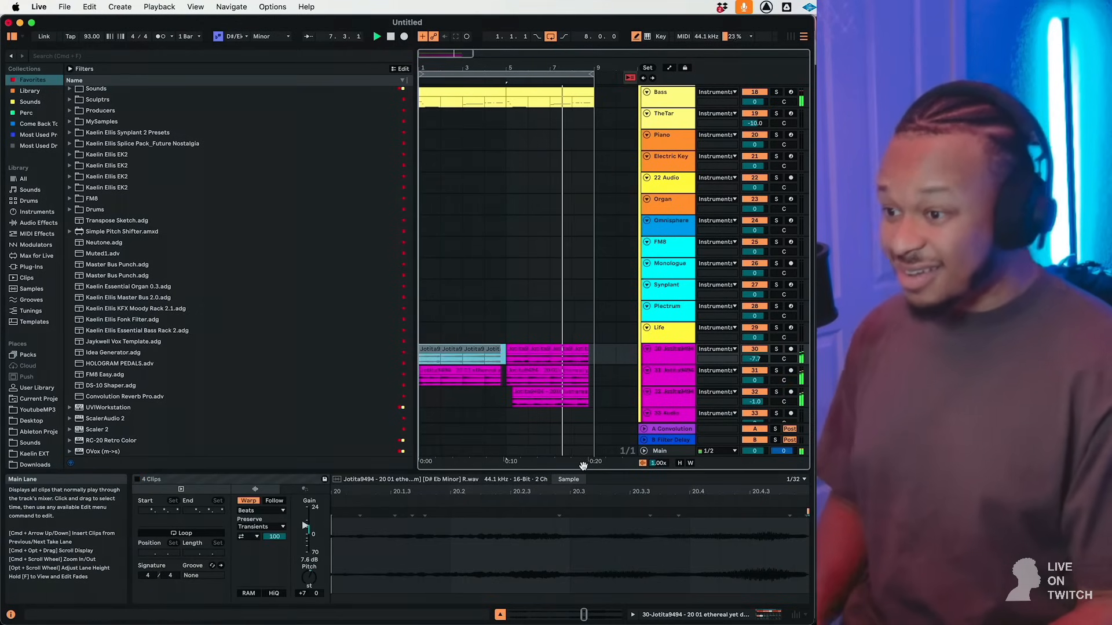
pyautogui.click(578, 351)
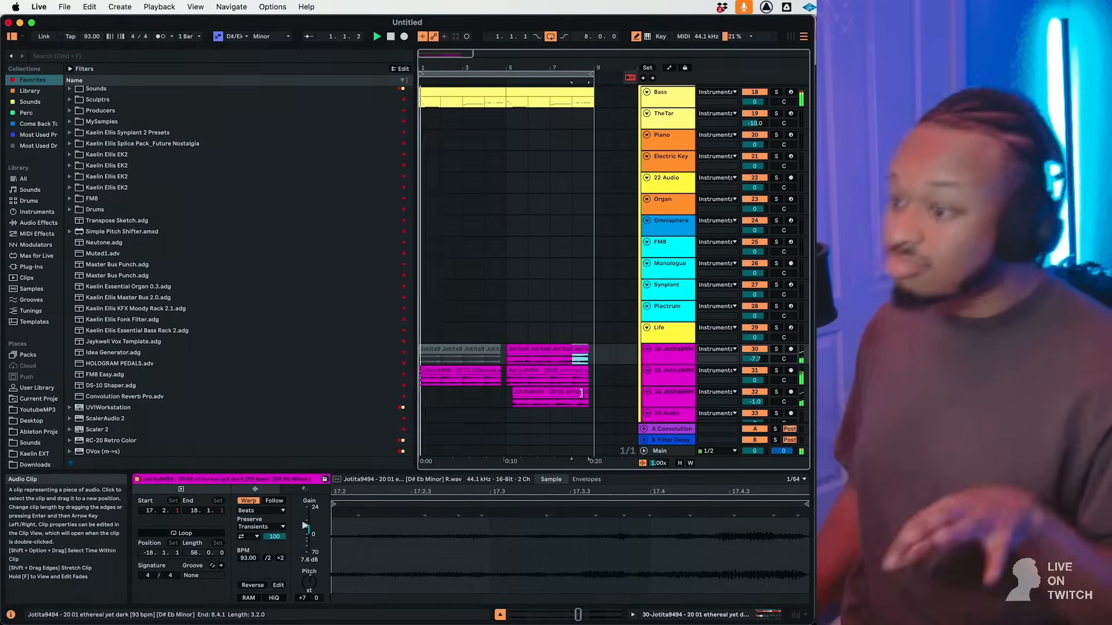
pyautogui.click(527, 389)
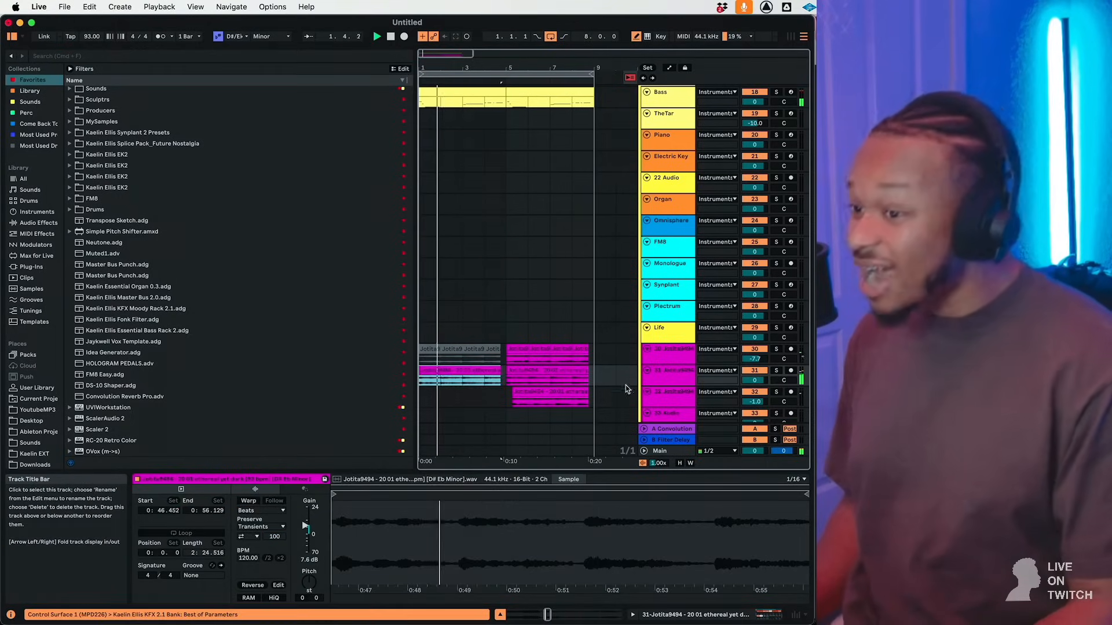
# Raise Warmth to about 6.5% in The Goodies rack on the Instruments group.
pyautogui.scroll(6, 675, 235)
pyautogui.click(675, 235)
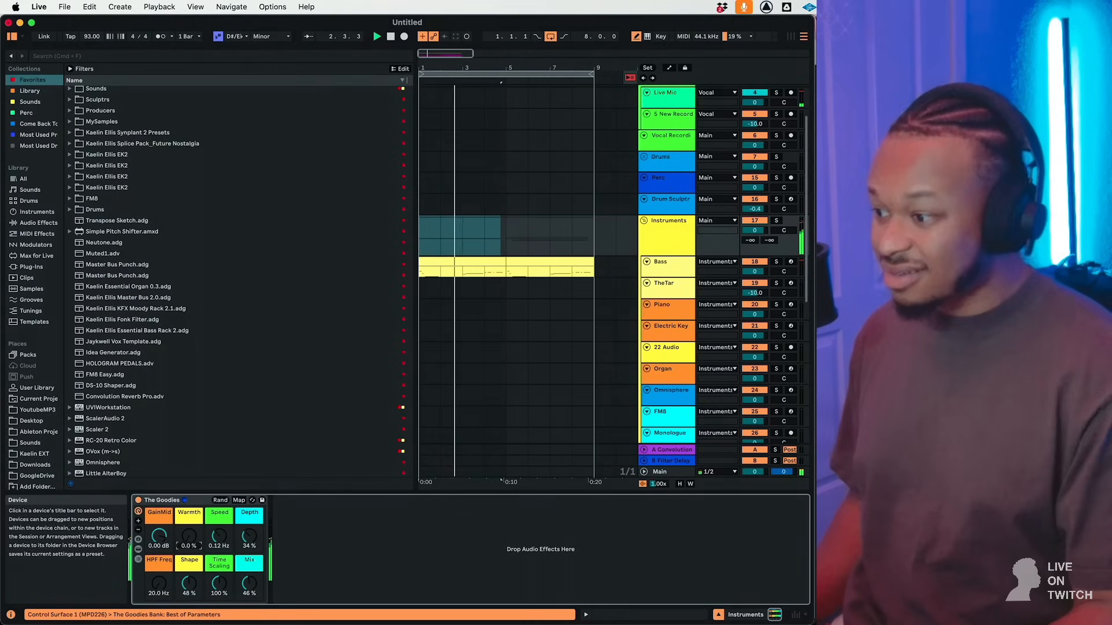
pyautogui.scroll(-5, 586, 307)
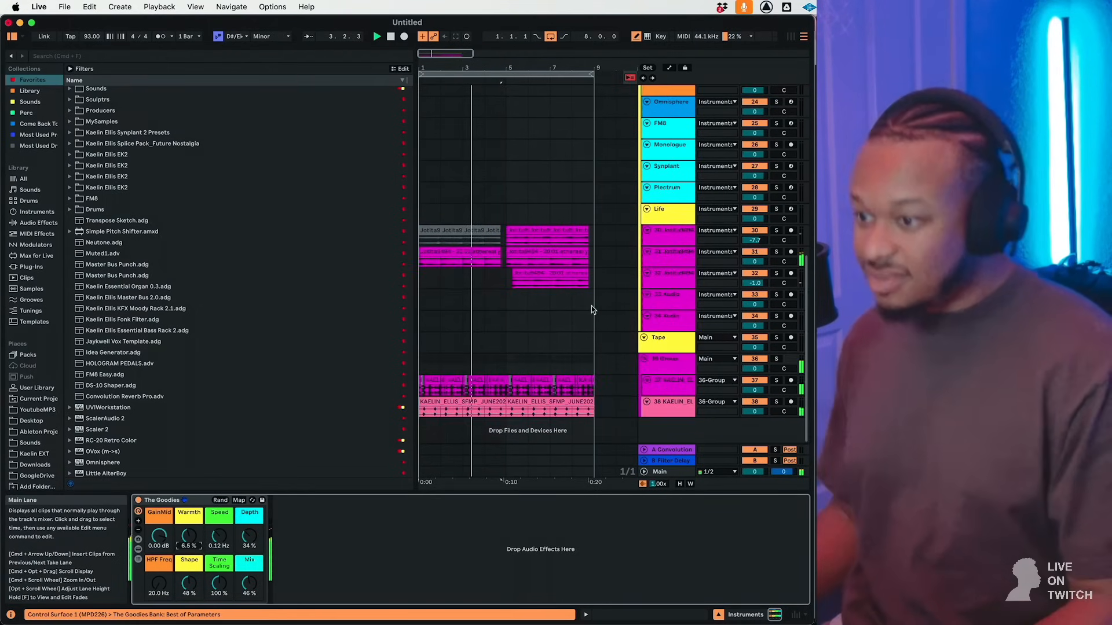
# Select the whole 8-bar loop across all tracks, duplicate it directly after itself, and stop playback.
pyautogui.click(507, 74)
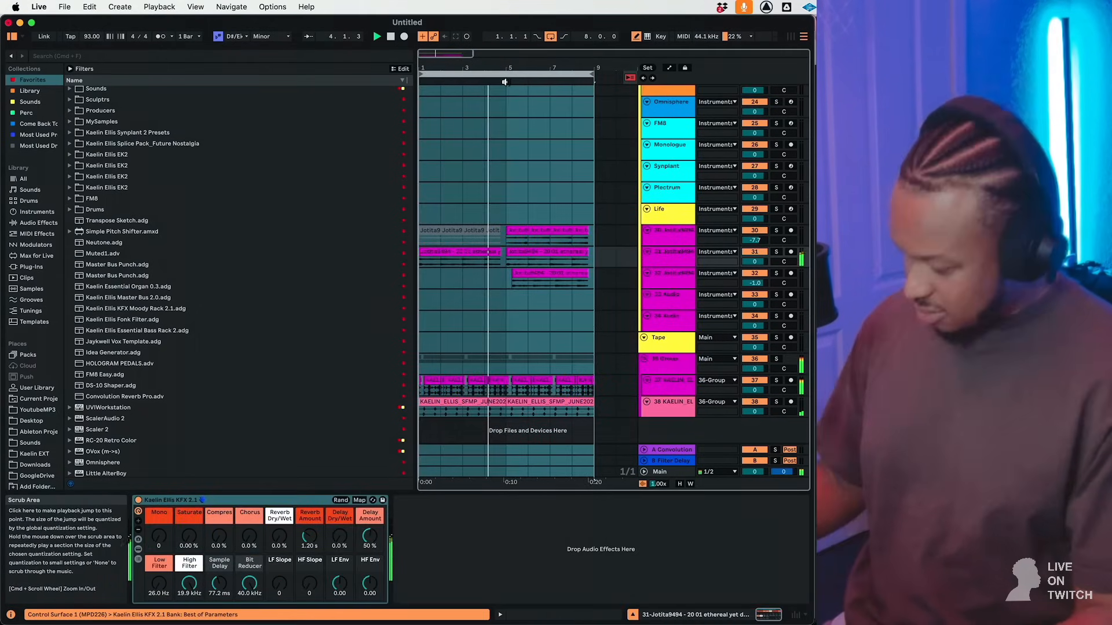
pyautogui.press('super+d')
pyautogui.moveTo(481, 56); pyautogui.dragTo(485, 24)
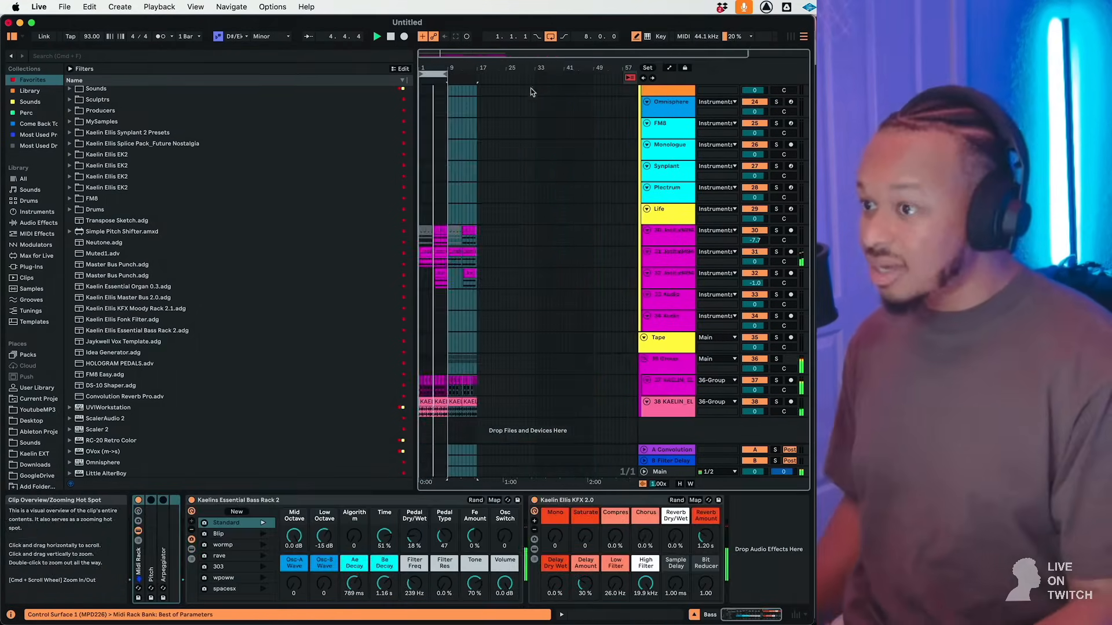
pyautogui.press('space')
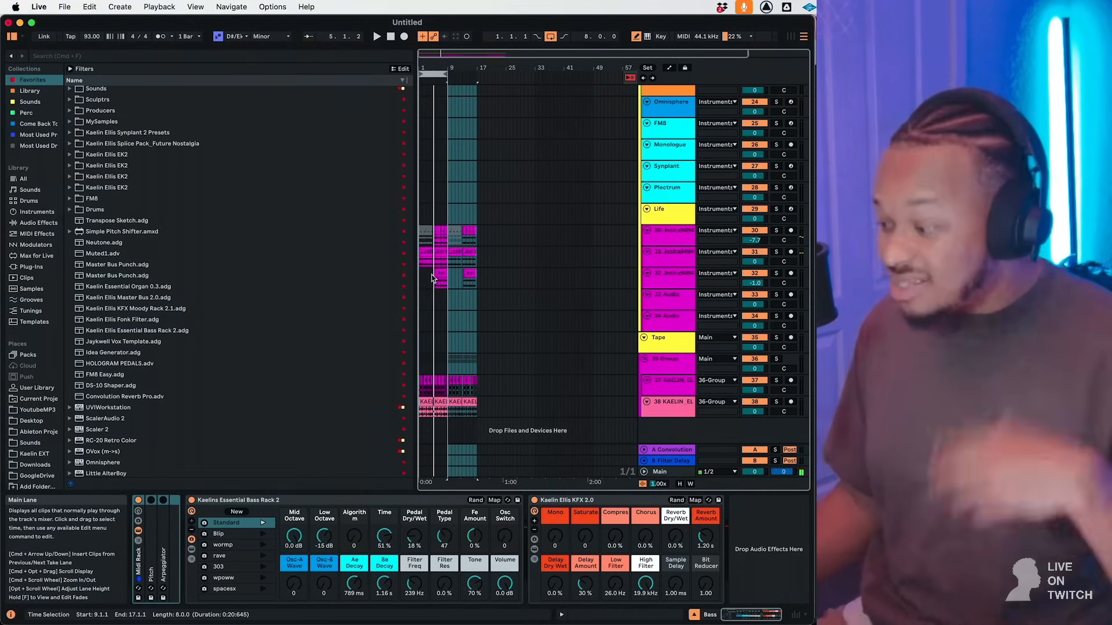
# Select tracks 30 to 32, and examine the first deactivated one-bar clip on track 30 up close.
pyautogui.click(686, 274)
pyautogui.keyDown('shift'); pyautogui.click(682, 244); pyautogui.keyUp('shift')
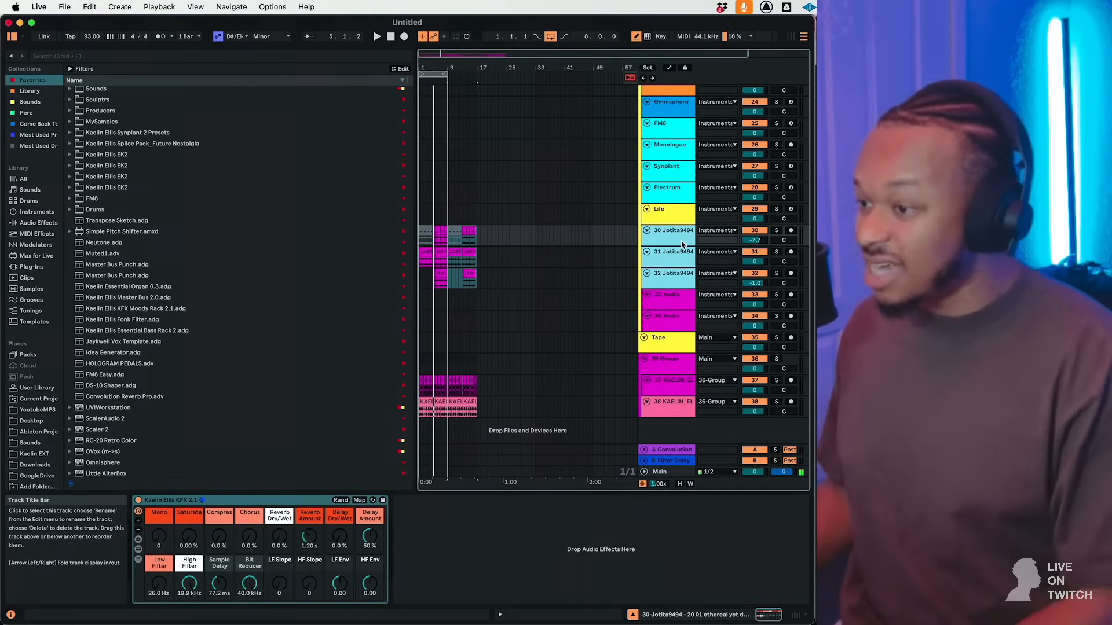
pyautogui.moveTo(419, 241); pyautogui.dragTo(422, 241)
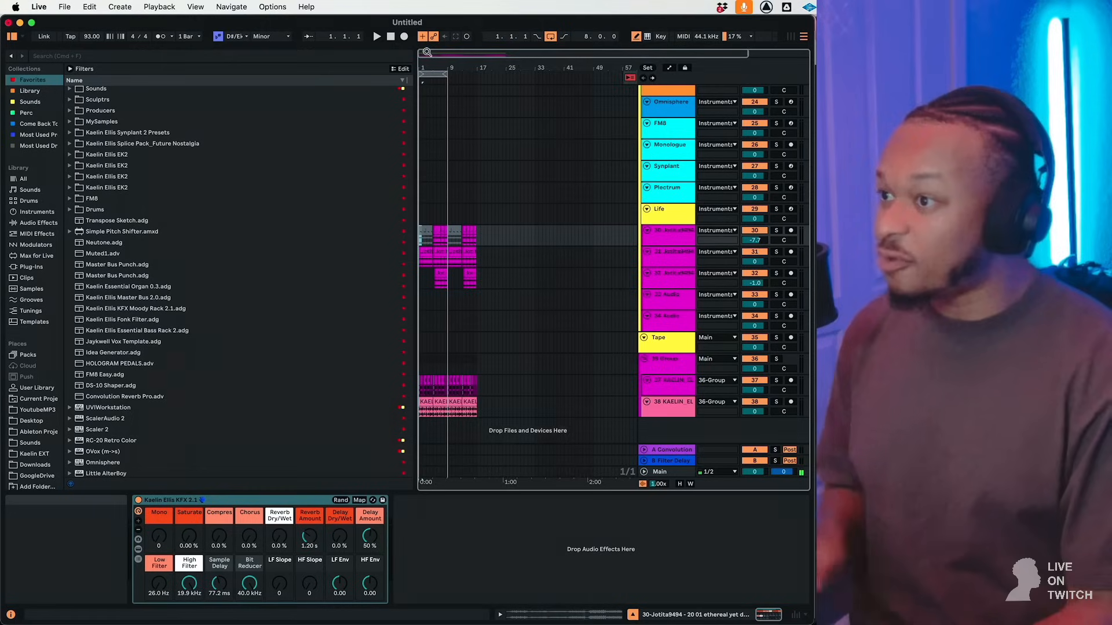
pyautogui.moveTo(425, 54); pyautogui.dragTo(425, 104)
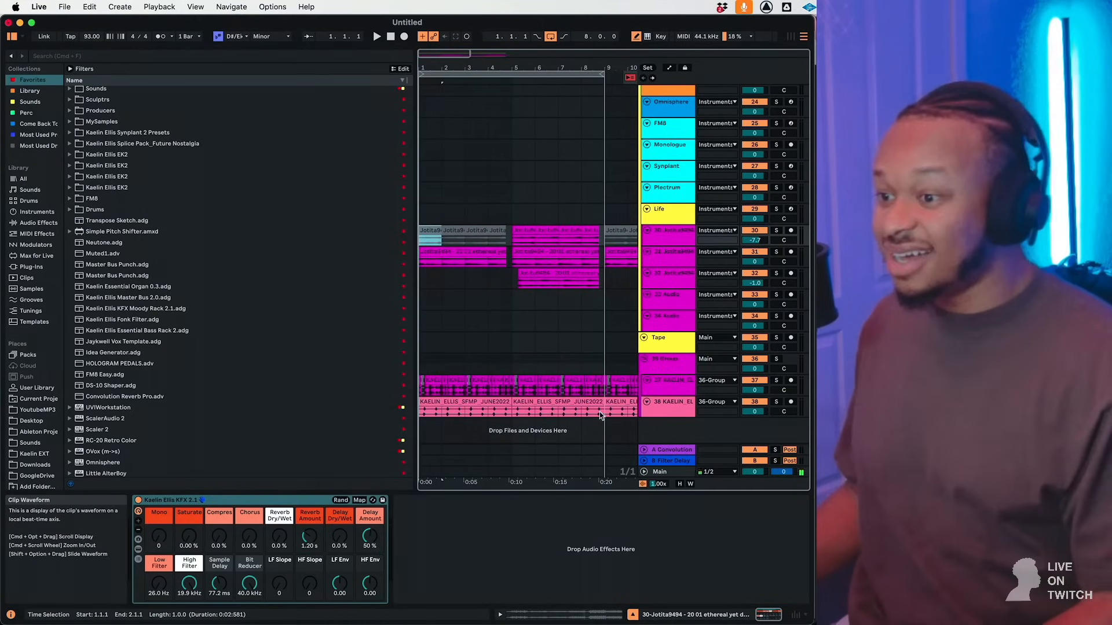
# Undo the last duplication, play the original loop, and duplicate the 8-bar section across all tracks directly after itself again.
pyautogui.moveTo(452, 55); pyautogui.dragTo(470, 56)
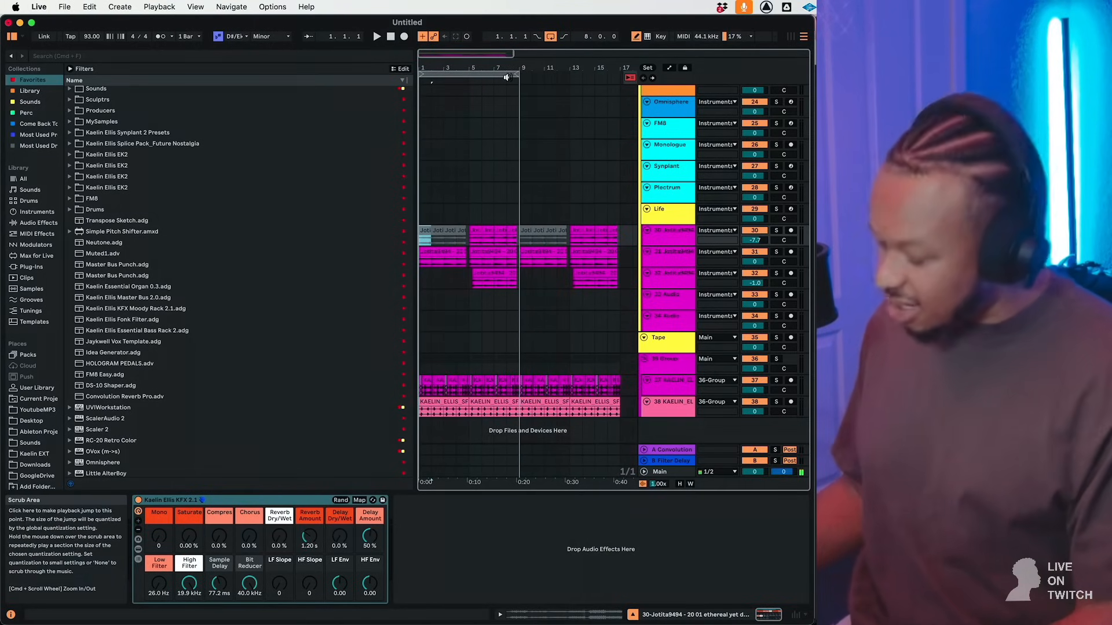
pyautogui.press('super+z')
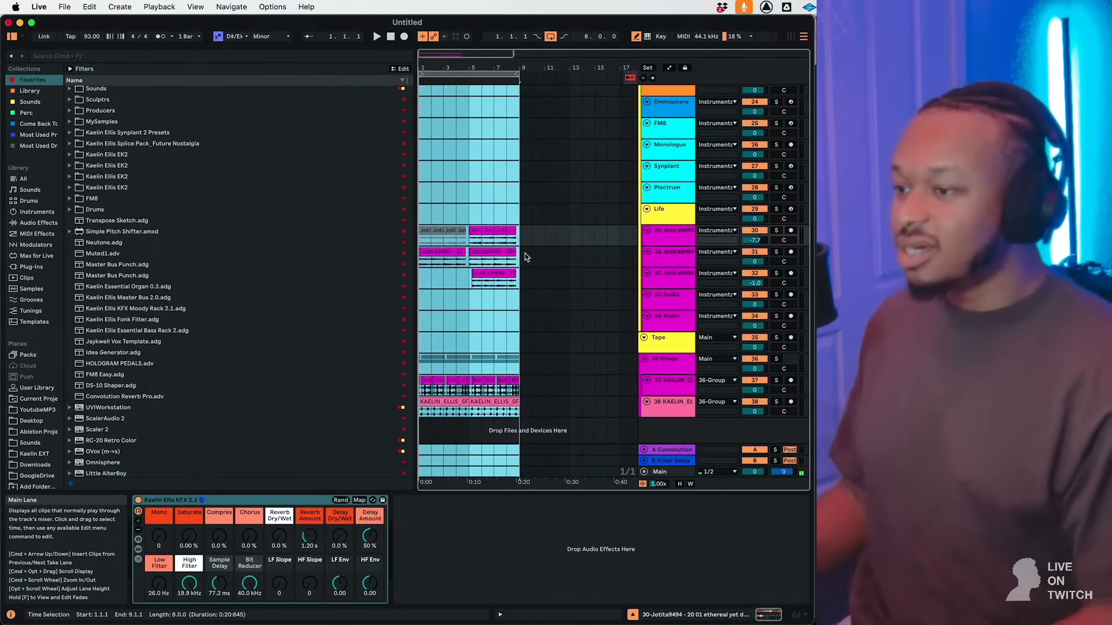
pyautogui.press('space')
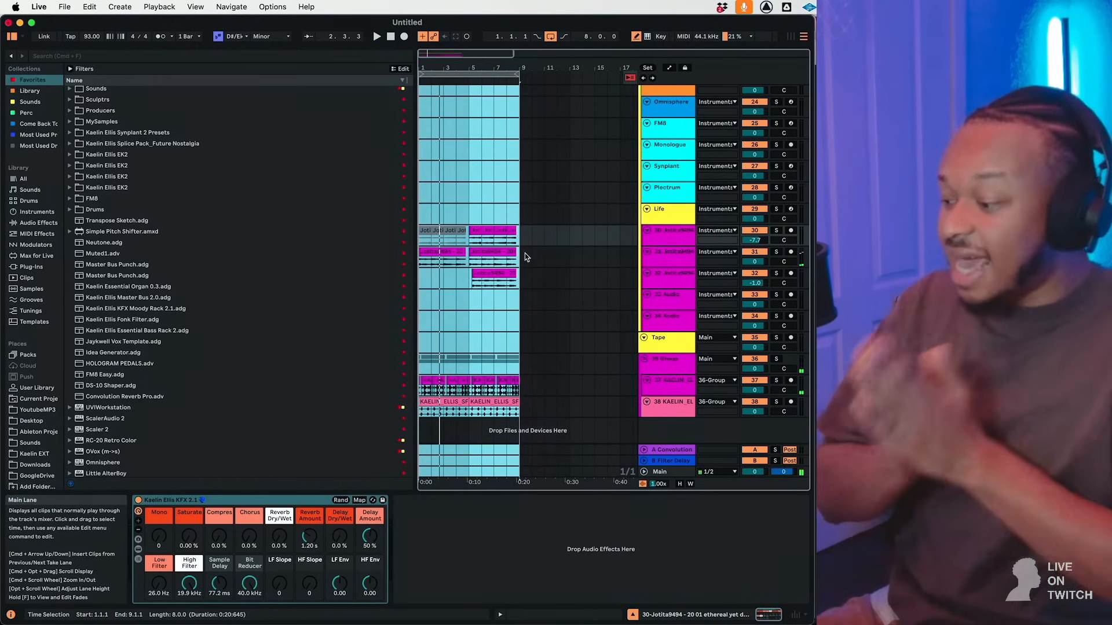
pyautogui.press('super+d')
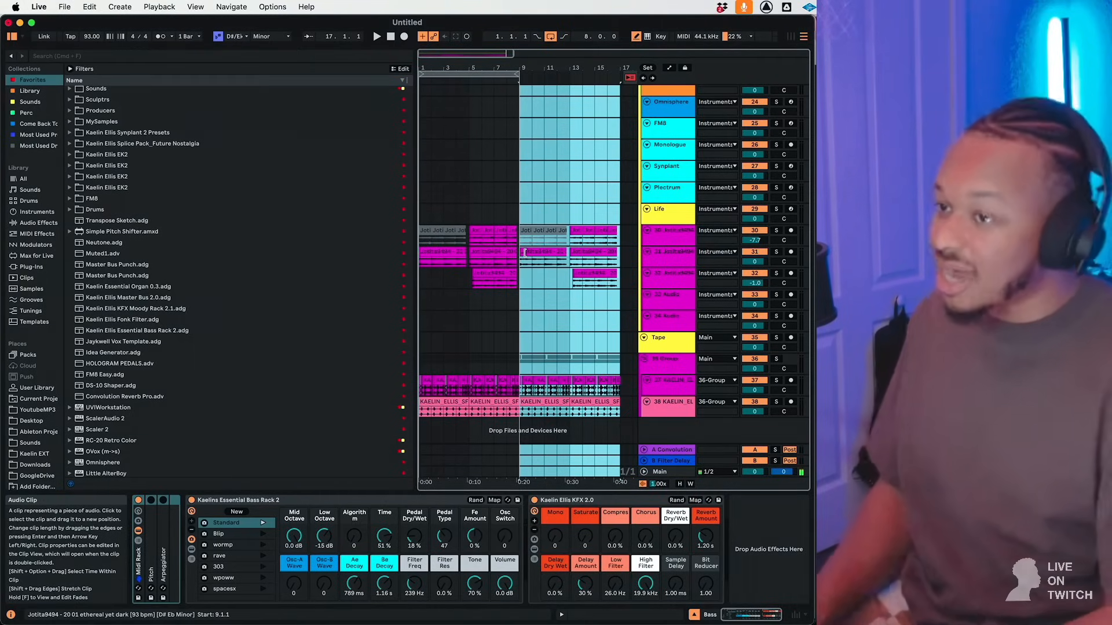
# Select the sample clips on tracks 30 to 32 across bars 1 to 16 and examine their shared clip settings.
pyautogui.scroll(5, 620, 200)
pyautogui.scroll(-5, 616, 211)
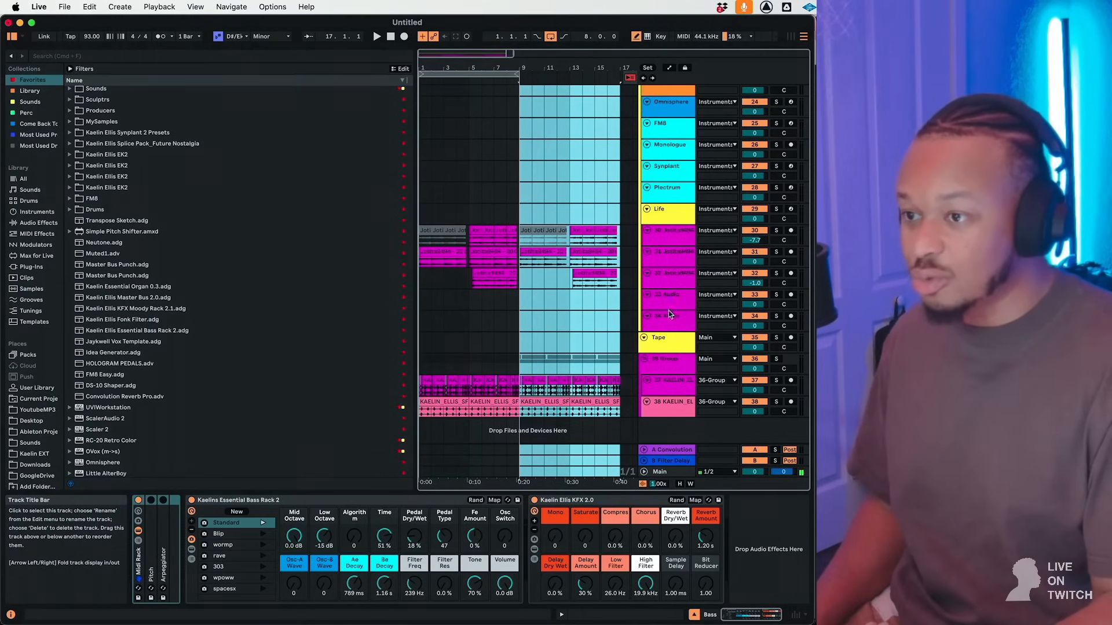
pyautogui.scroll(9, 671, 231)
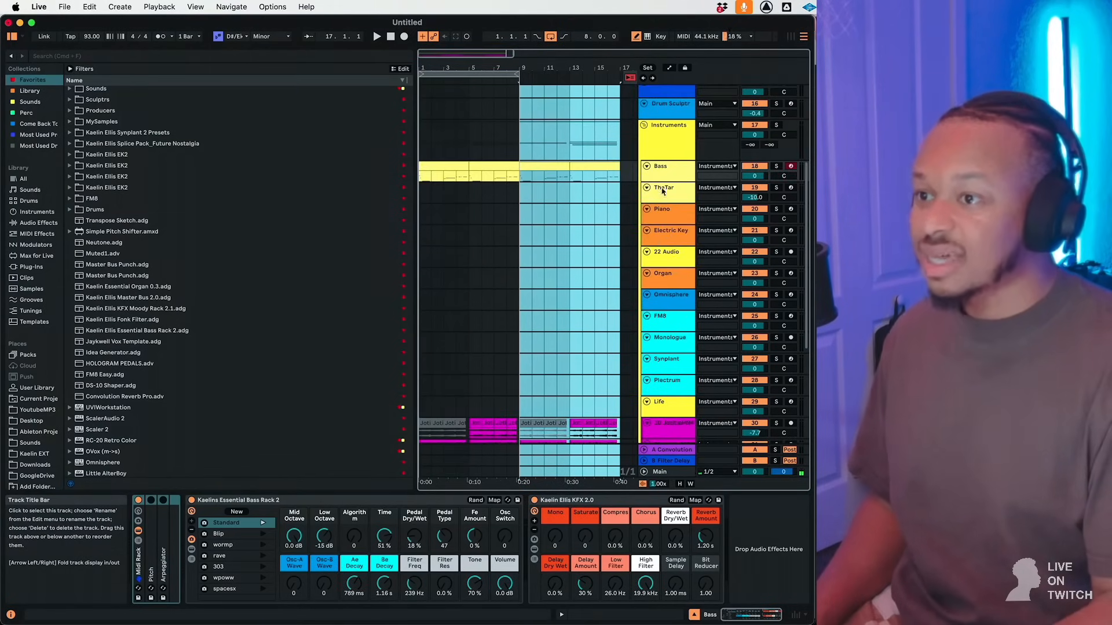
pyautogui.scroll(-9, 689, 237)
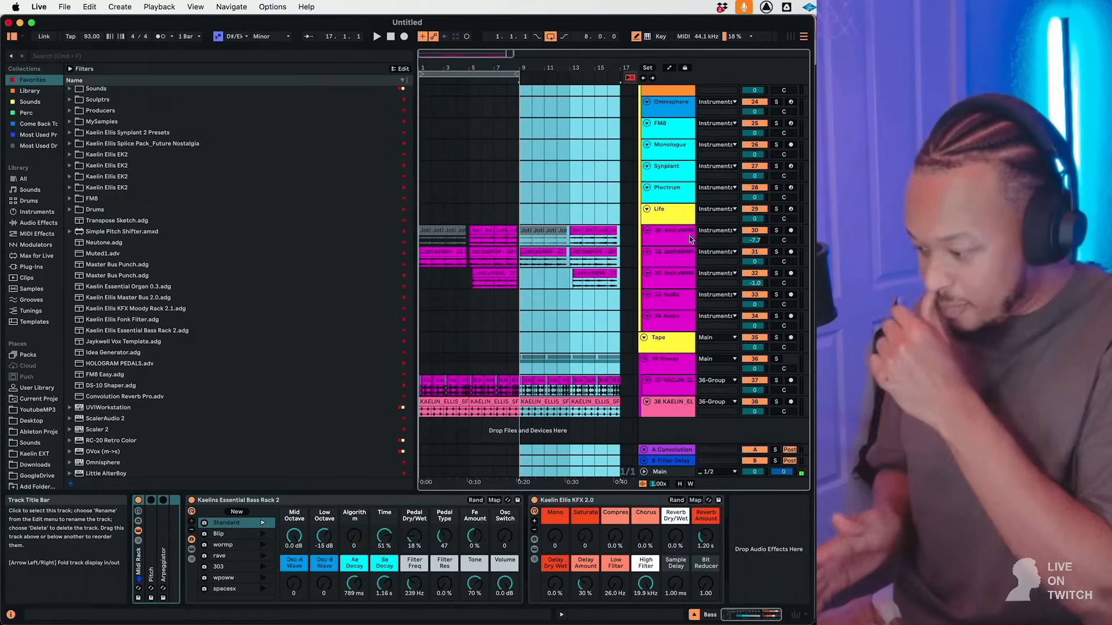
pyautogui.click(690, 236)
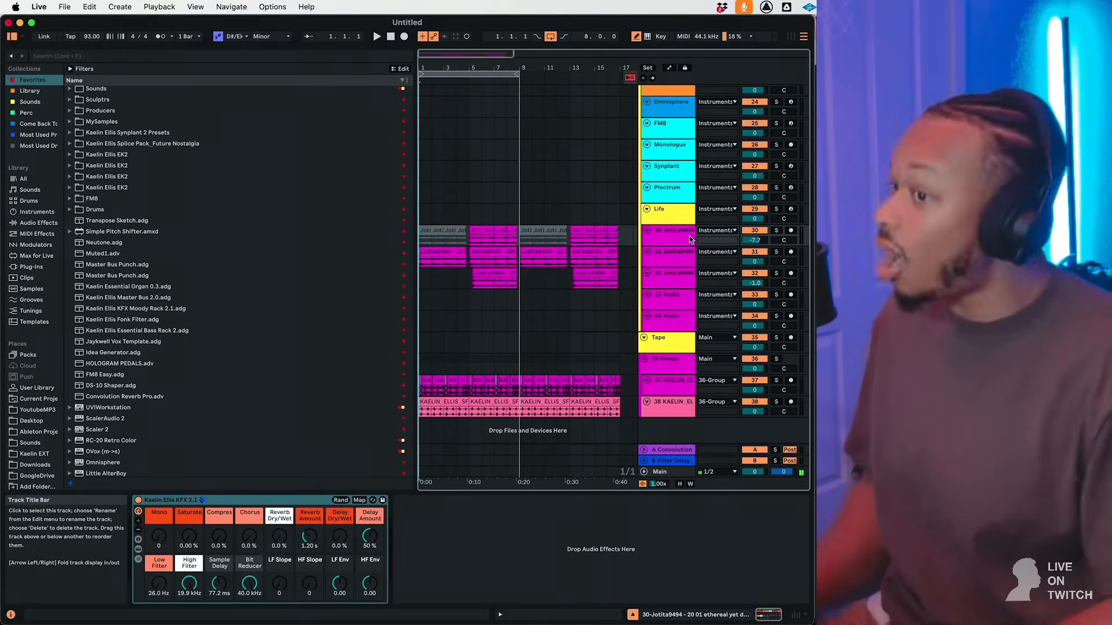
pyautogui.moveTo(621, 284); pyautogui.dragTo(426, 232)
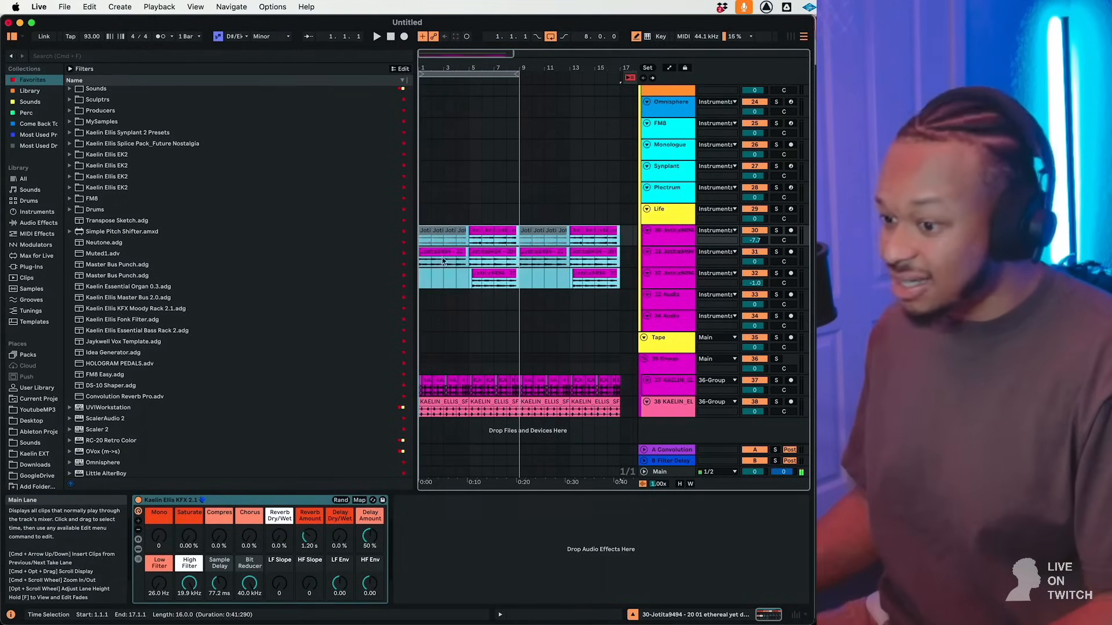
pyautogui.click(558, 616)
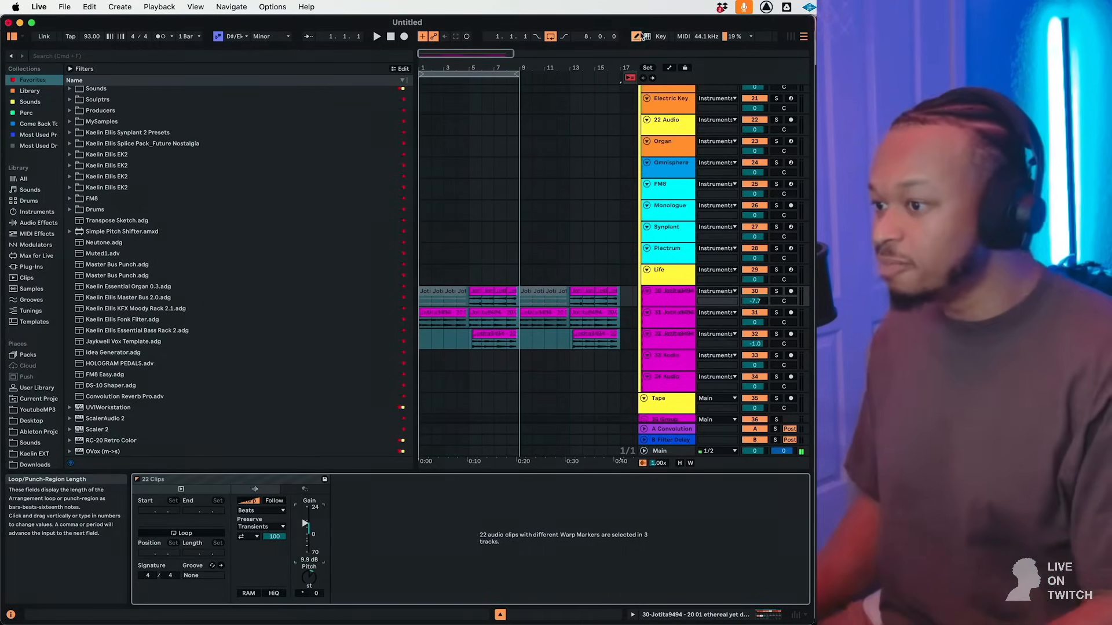
pyautogui.scroll(8, 534, 175)
pyautogui.scroll(-8, 440, 276)
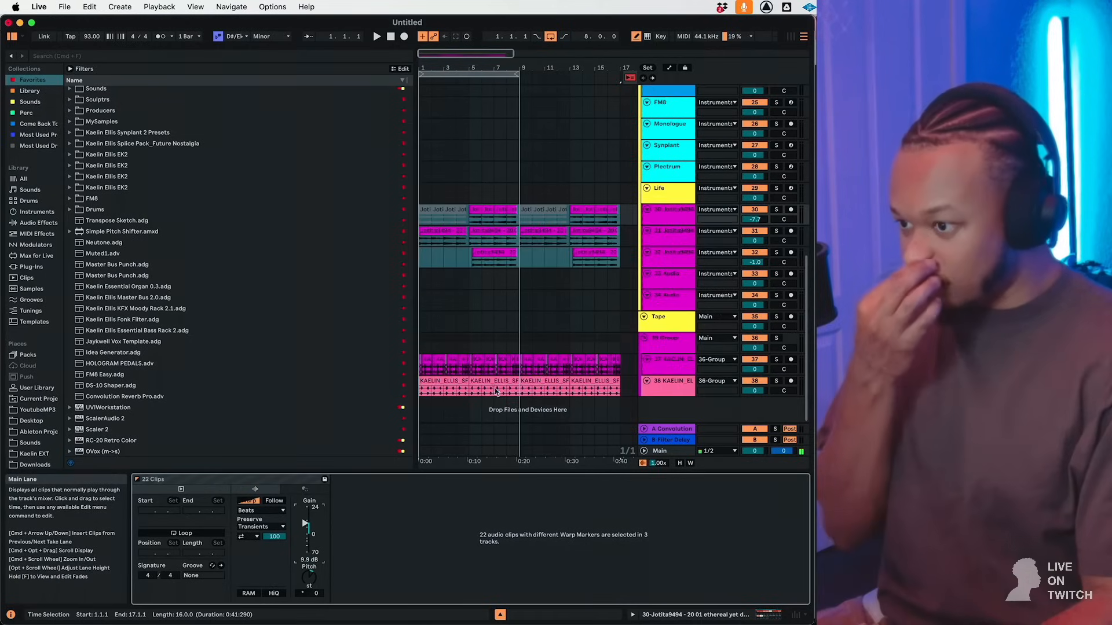
# Deactivate the clips on tracks 37 and 38 in the first four bars, along with the Bass clip over the same bars.
pyautogui.moveTo(464, 391); pyautogui.dragTo(387, 364)
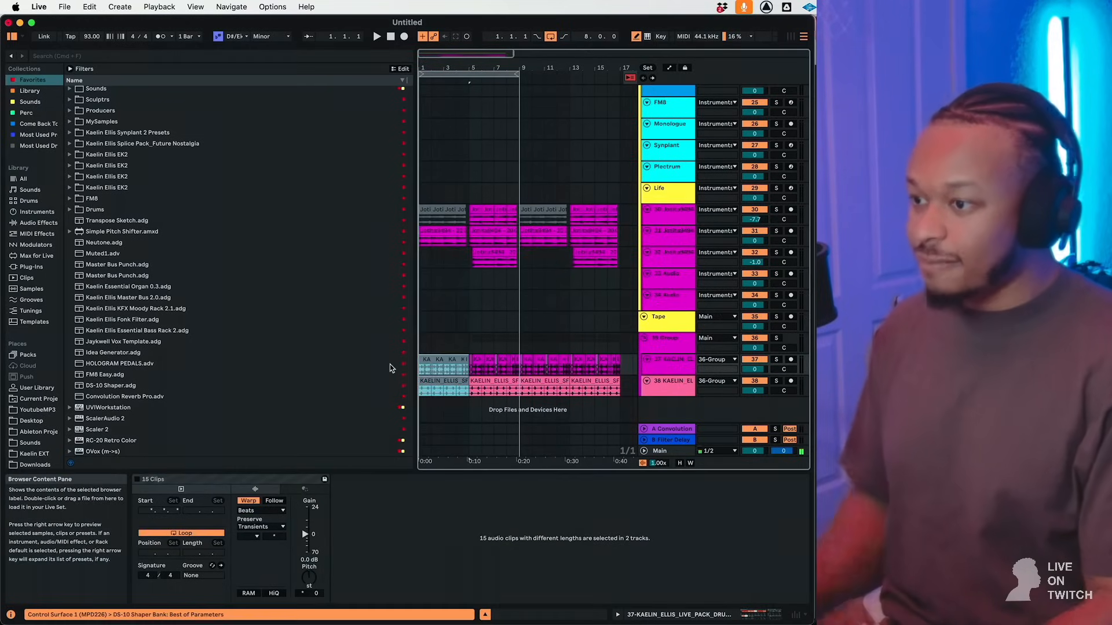
pyautogui.press('space')
pyautogui.scroll(5, 479, 245)
pyautogui.click(451, 168)
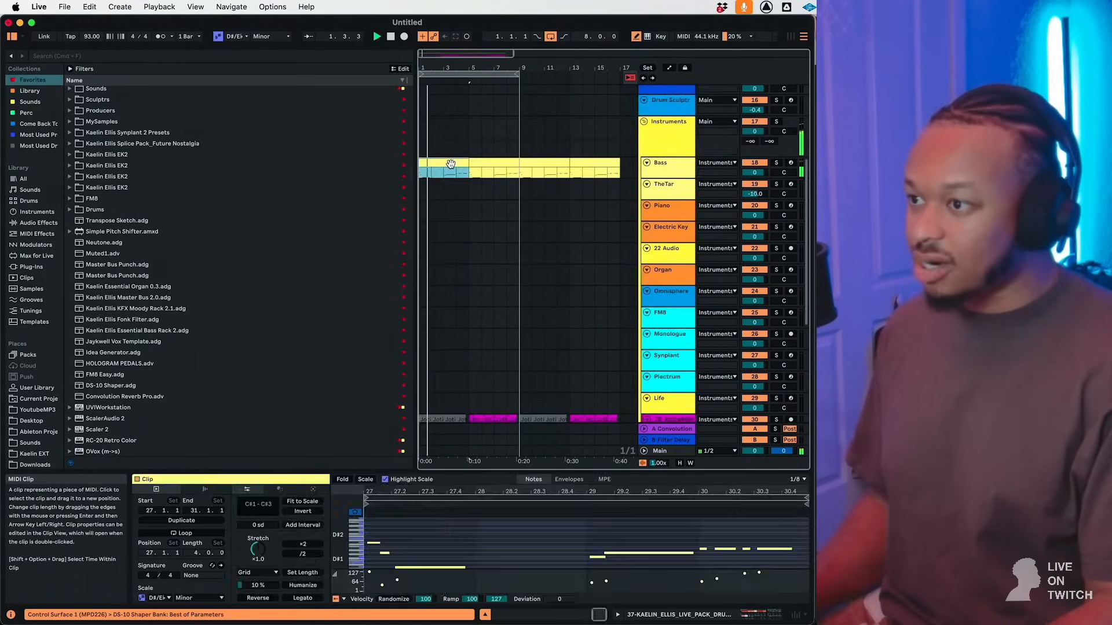
pyautogui.scroll(-5, 450, 168)
pyautogui.scroll(-2, 450, 165)
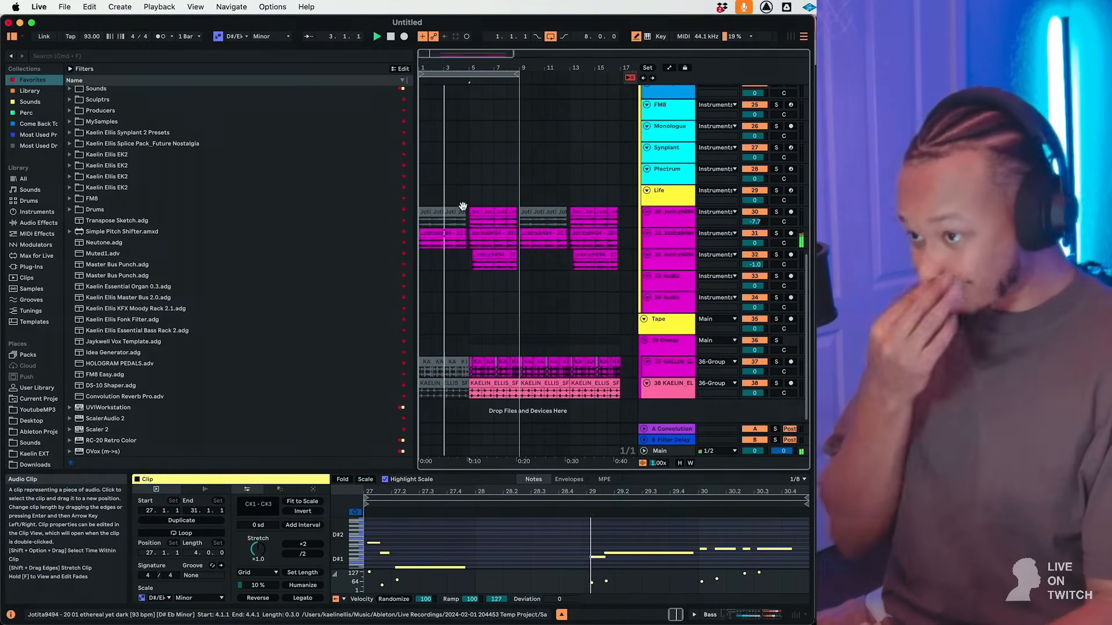
# Delete all clips in bars 5 to 8 from the Bass track down through track 38.
pyautogui.click(444, 280)
pyautogui.moveTo(521, 401); pyautogui.dragTo(465, 194)
pyautogui.press('Delete')
# Select bars 1 to 4 from track 38 up to the Bass track and duplicate them into bars 5 to 8.
pyautogui.scroll(-10, 468, 190)
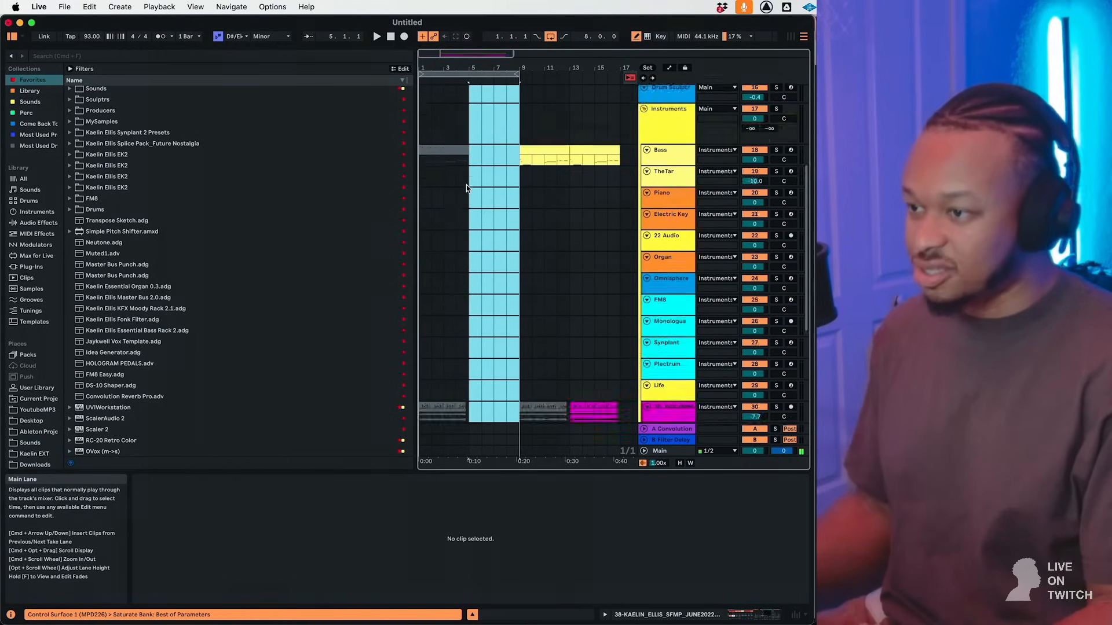
pyautogui.click(473, 383)
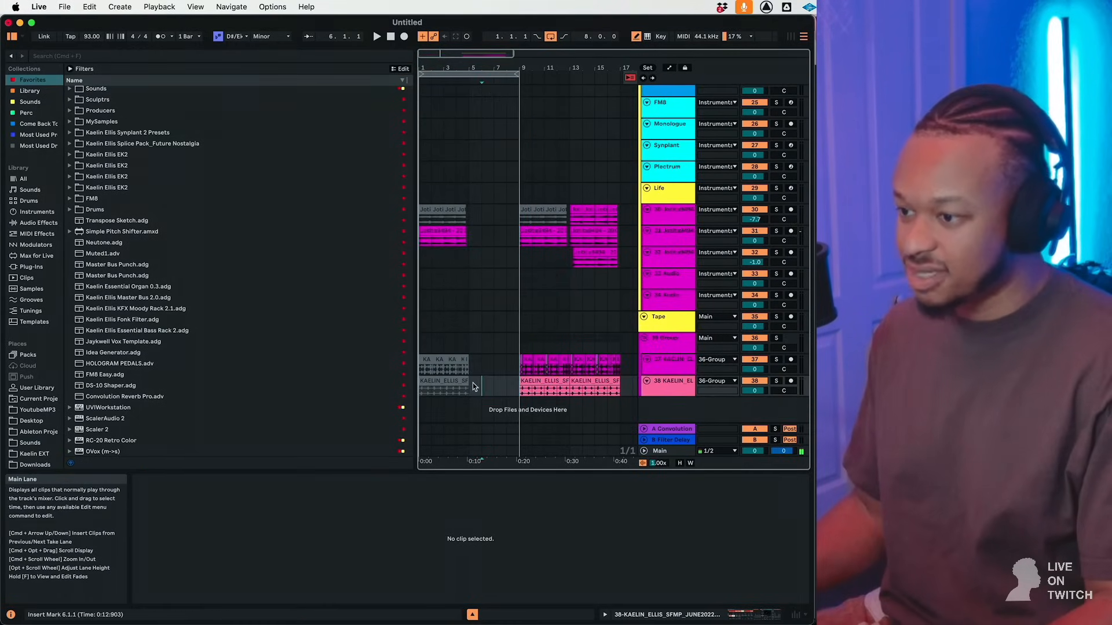
pyautogui.scroll(10, 453, 243)
pyautogui.keyDown('shift'); pyautogui.click(428, 186); pyautogui.keyUp('shift')
pyautogui.scroll(-5, 429, 186)
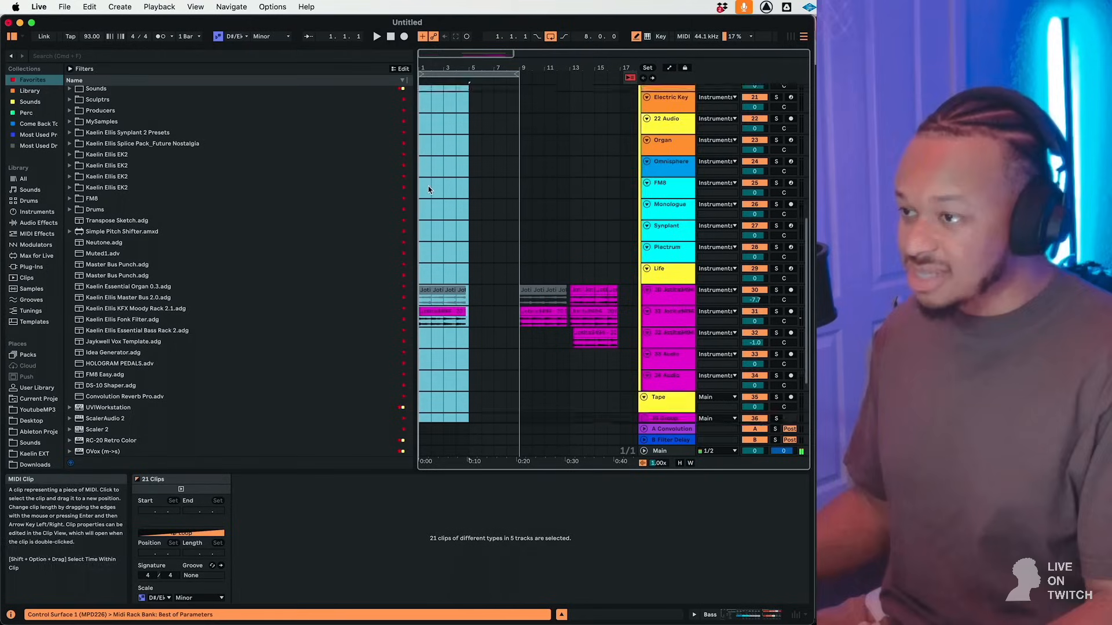
pyautogui.press('super+d')
pyautogui.scroll(-2, 454, 327)
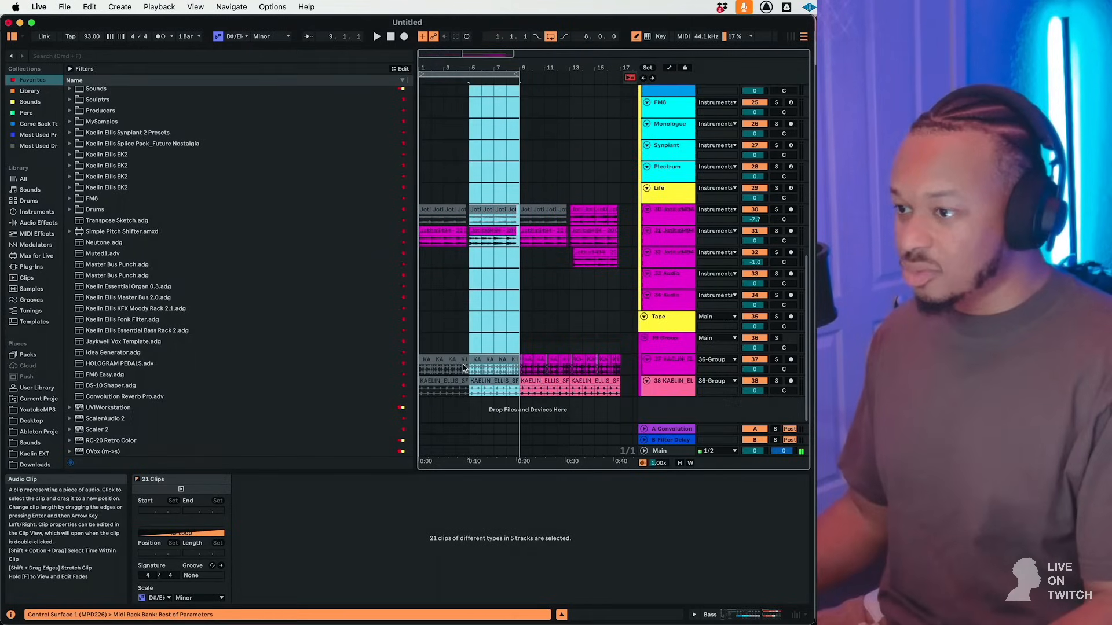
# Delete the original clips in bars 1 to 4 from the Bass track down to the drum tracks.
pyautogui.click(463, 363)
pyautogui.scroll(8, 454, 307)
pyautogui.scroll(1, 453, 300)
pyautogui.keyDown('shift'); pyautogui.click(428, 208); pyautogui.keyUp('shift')
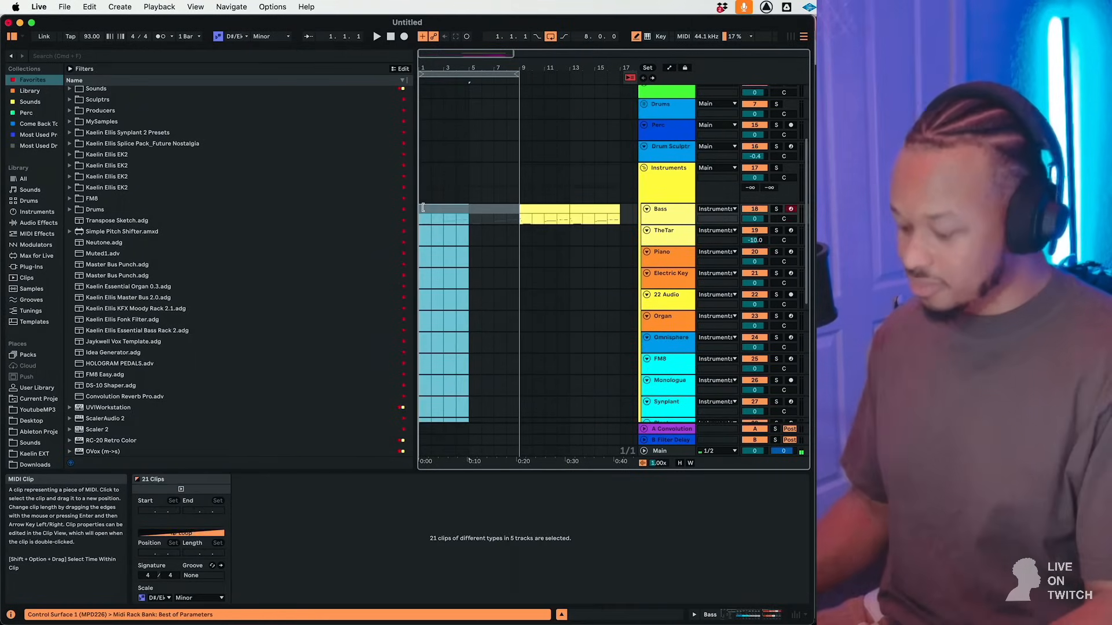
pyautogui.press('Delete')
# Move the arrangement loop to the four bars starting at bar 5 and play it.
pyautogui.moveTo(421, 74); pyautogui.dragTo(473, 76)
pyautogui.press('space')
pyautogui.scroll(-5, 452, 231)
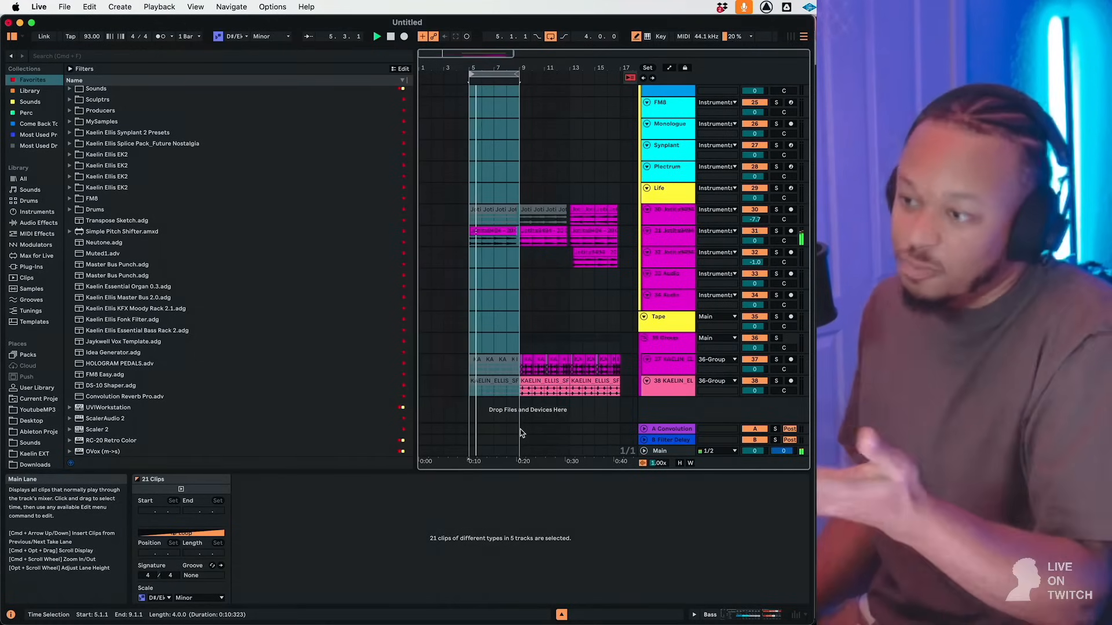
# Duplicate sample track 31 and delete the copy's clips from bar 9 onward.
pyautogui.click(651, 235)
pyautogui.press('super+d')
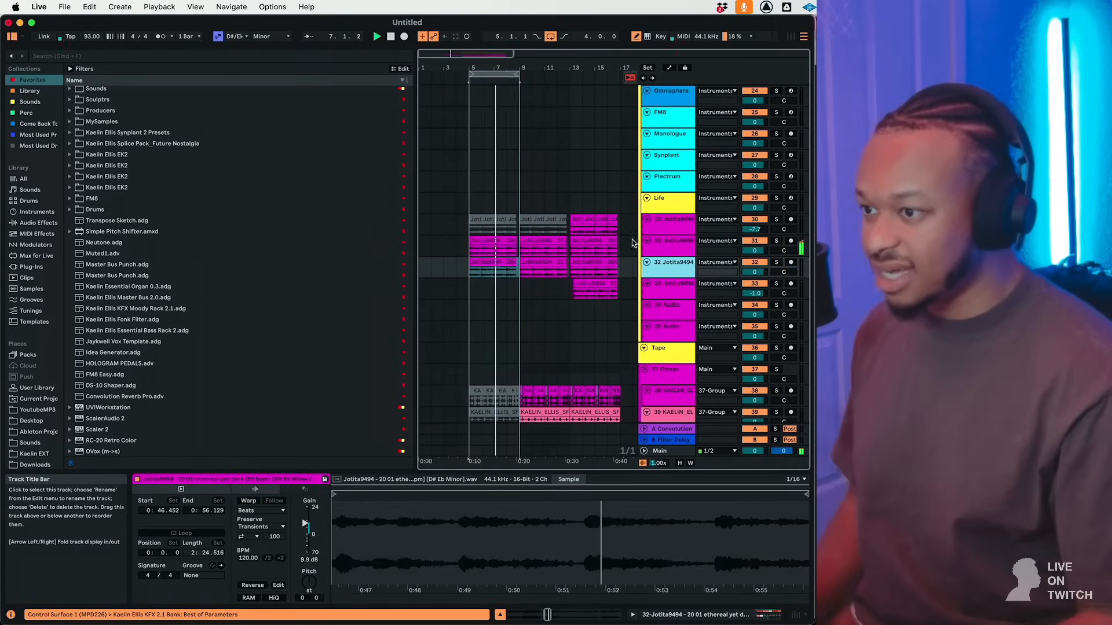
pyautogui.moveTo(519, 271); pyautogui.dragTo(576, 307)
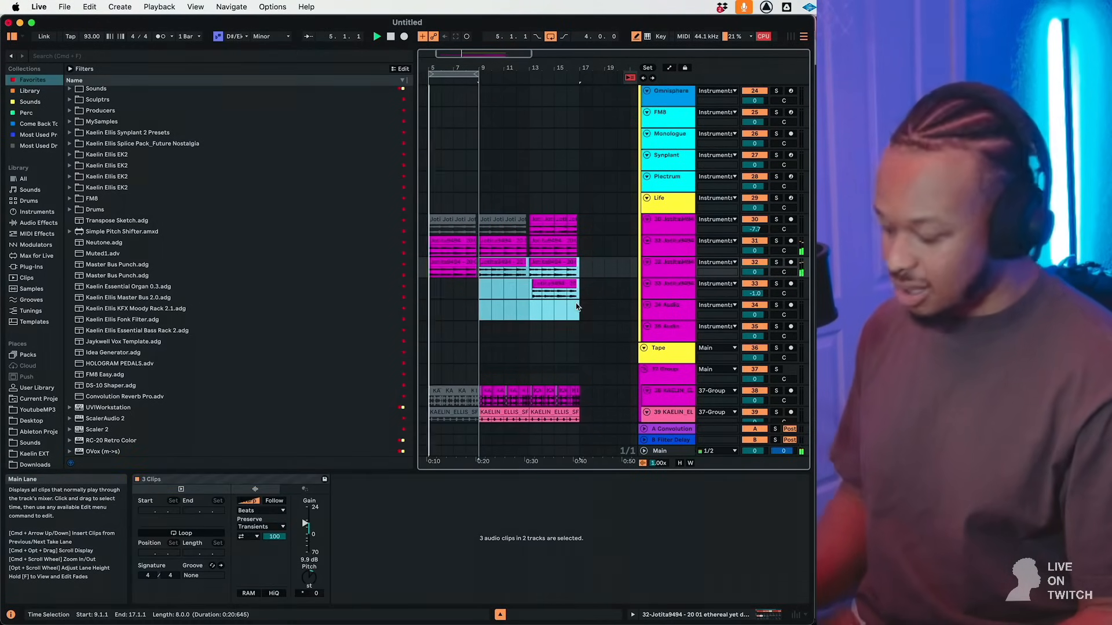
pyautogui.click(546, 294)
pyautogui.click(488, 281)
pyautogui.moveTo(483, 275); pyautogui.dragTo(601, 276)
pyautogui.press('Delete')
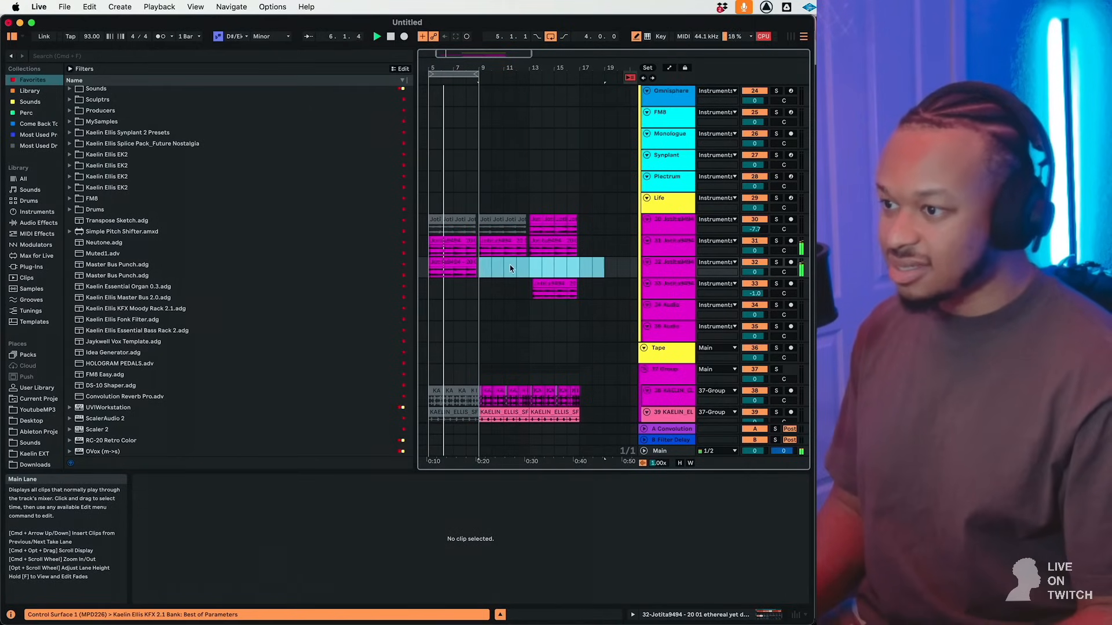
# Turn on Warp for the four-bar clip on track 32 and transpose it by -12 semitones.
pyautogui.click(451, 267)
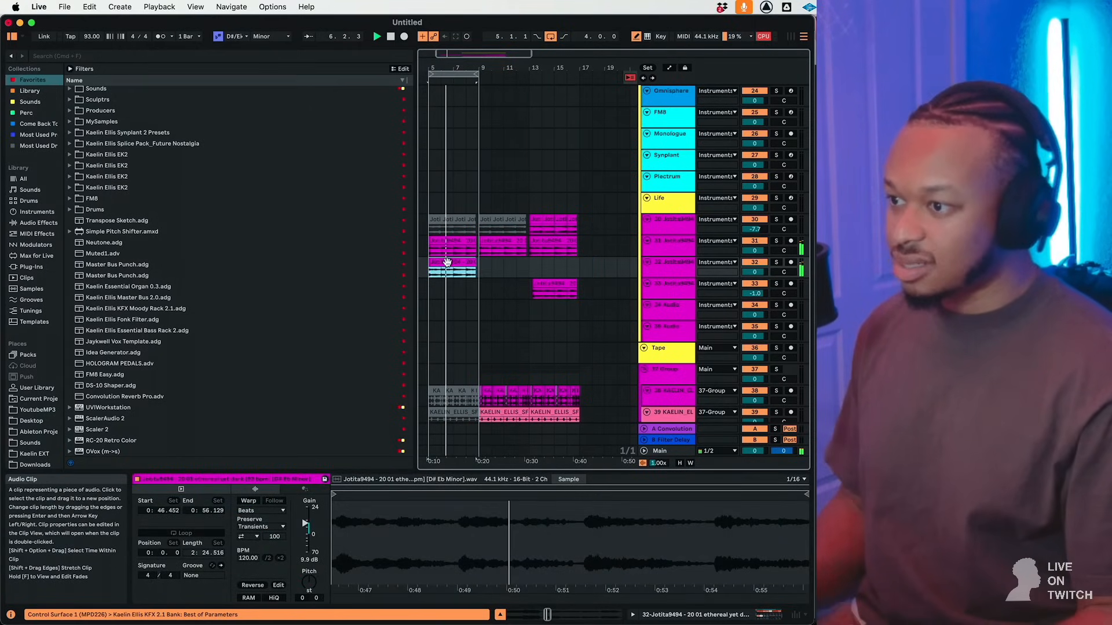
pyautogui.click(304, 584)
pyautogui.write('-12')
pyautogui.press('Return')
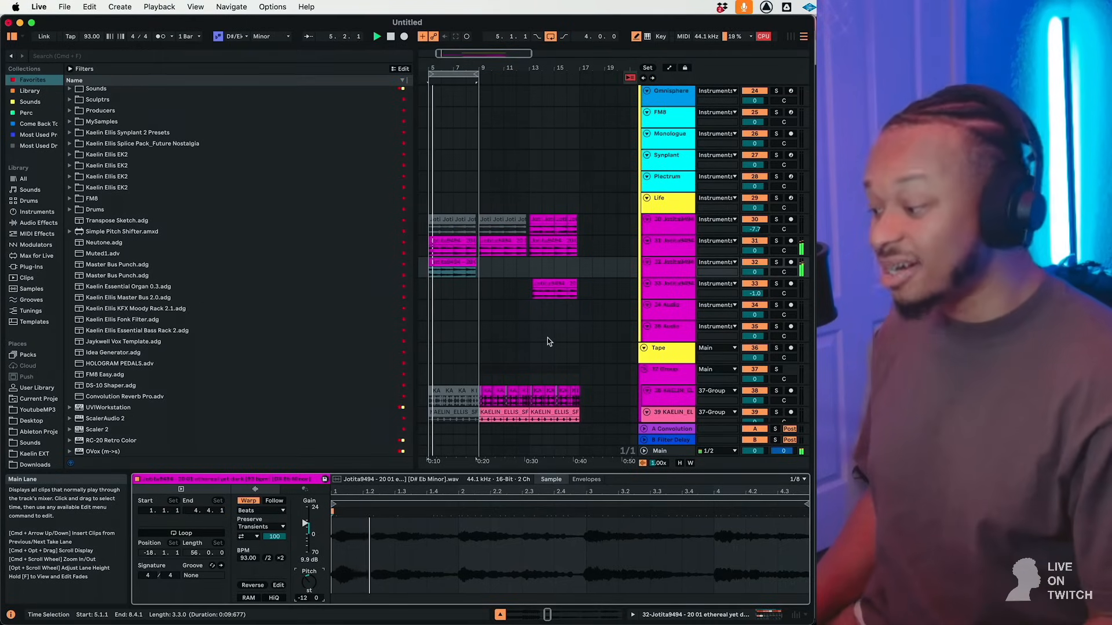
pyautogui.click(449, 263)
# Browse the Roar audio effect presets and add Rough Dub Echo to track 32 after its Kaelin Ellis KFX 2.1 rack.
pyautogui.click(666, 253)
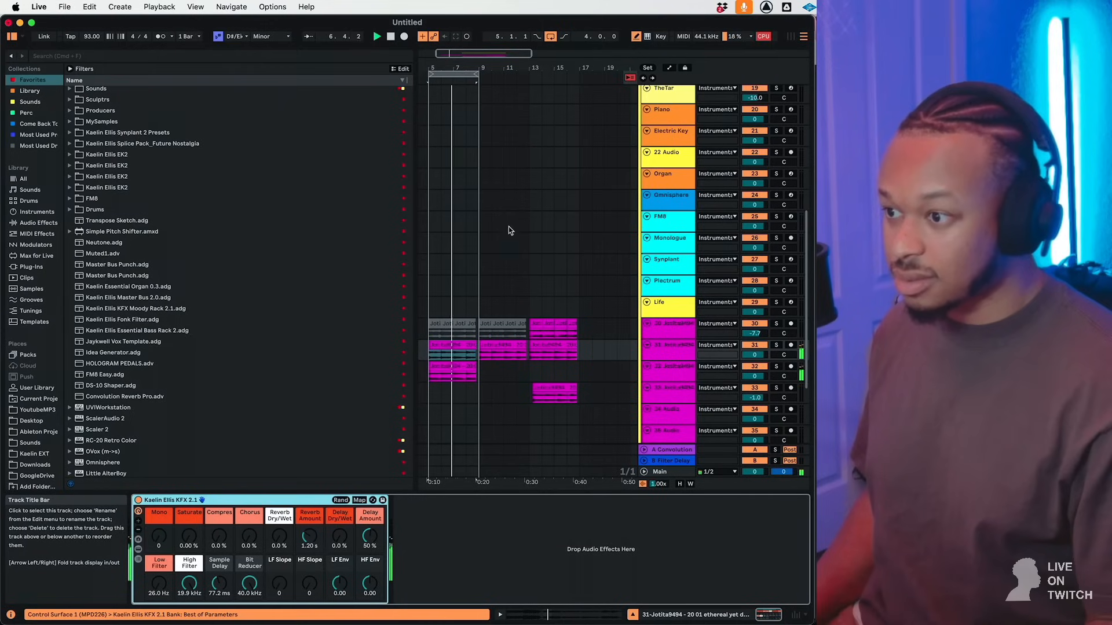
pyautogui.scroll(-3, 476, 342)
pyautogui.click(455, 312)
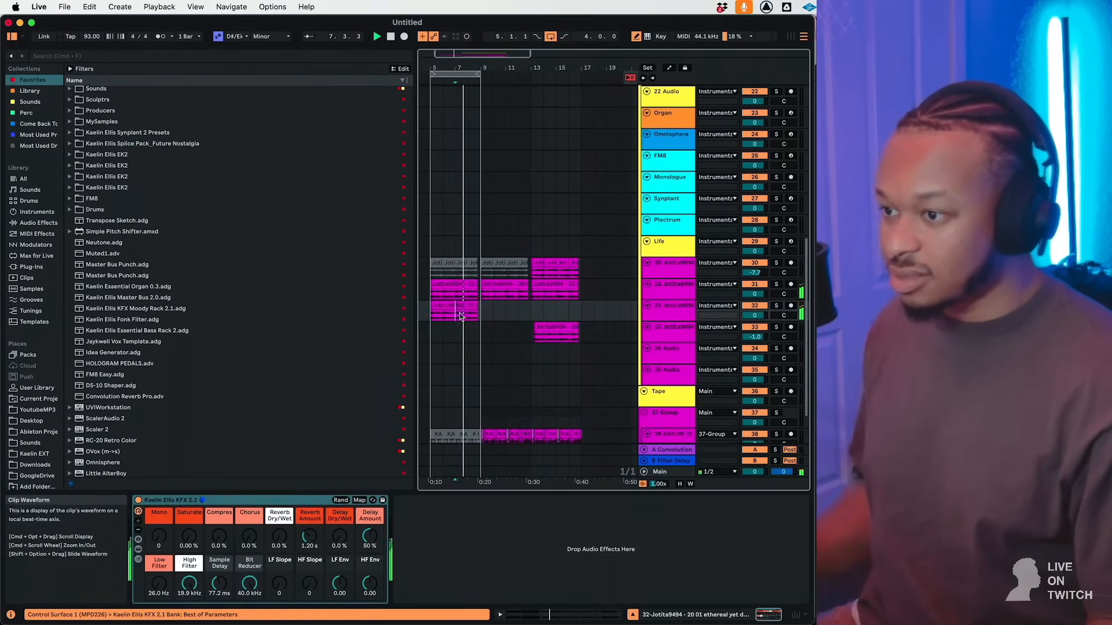
pyautogui.click(39, 222)
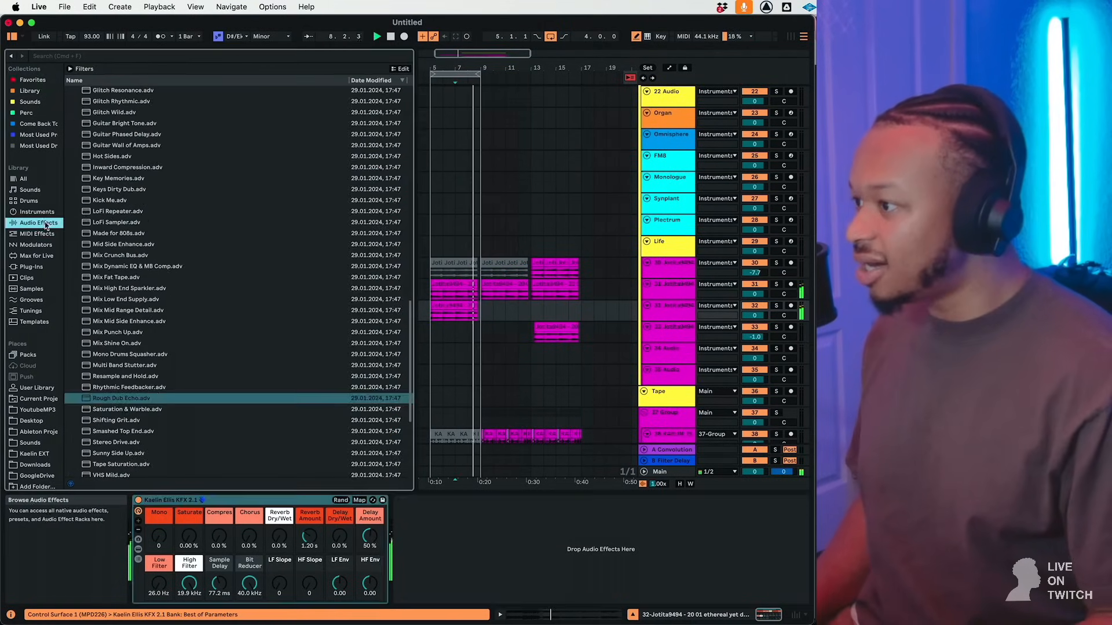
pyautogui.scroll(-5, 149, 391)
pyautogui.scroll(20, 149, 390)
pyautogui.scroll(-9, 152, 389)
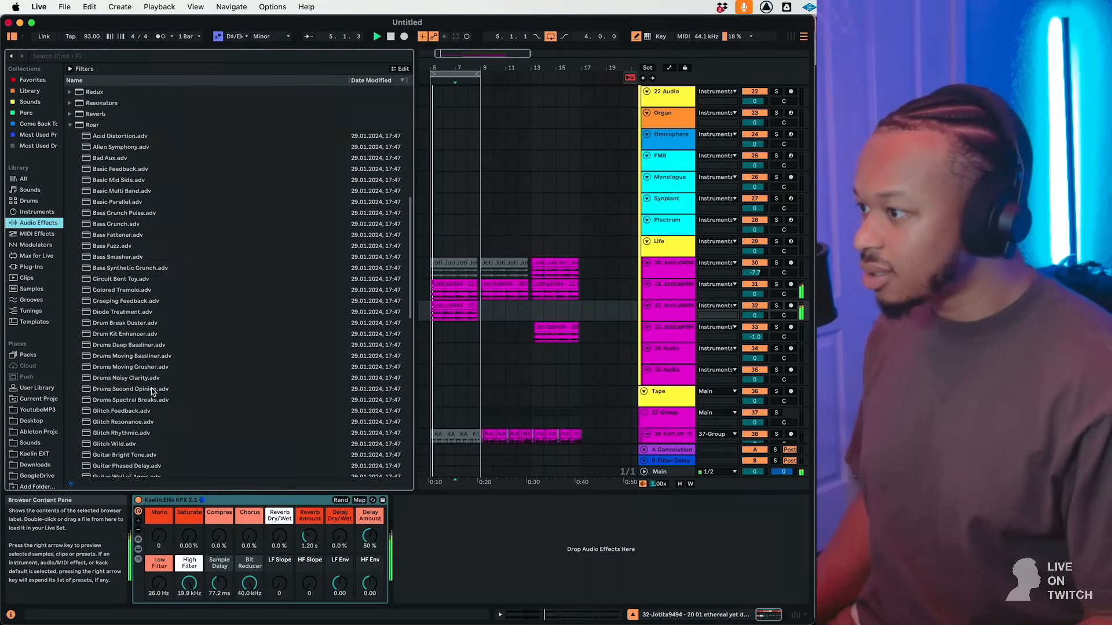
pyautogui.scroll(3, 148, 399)
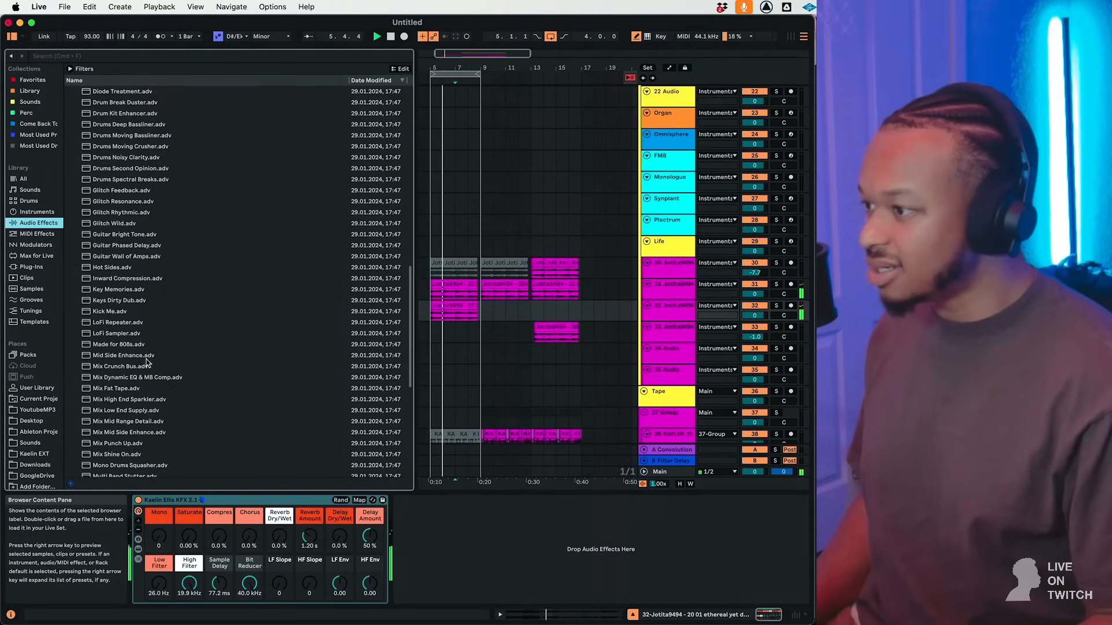
pyautogui.scroll(-5, 152, 364)
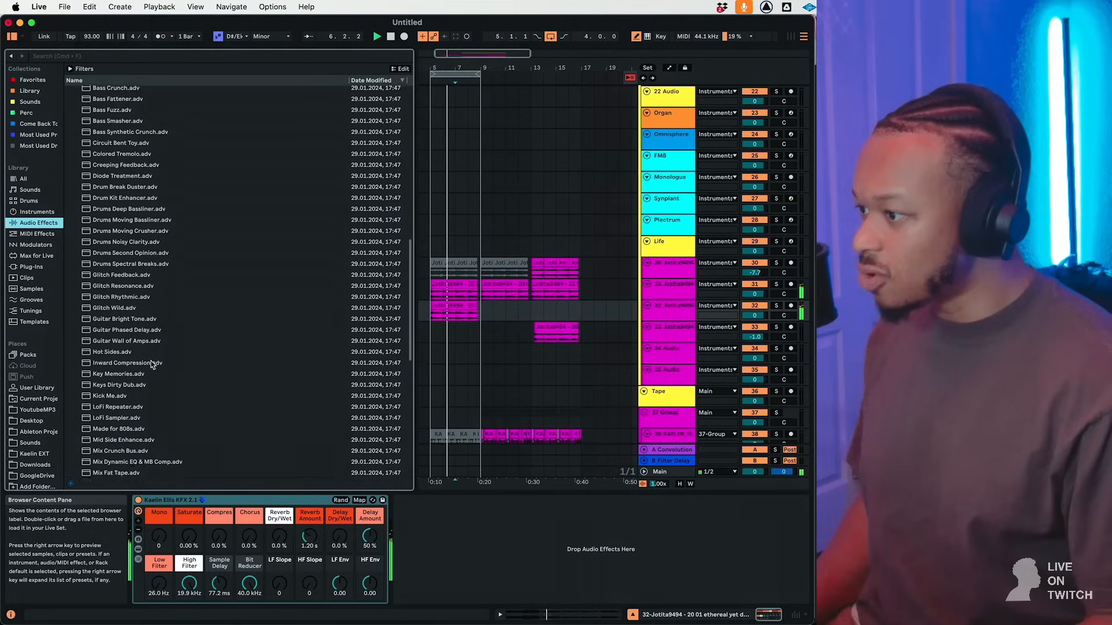
pyautogui.click(653, 320)
pyautogui.scroll(-10, 139, 404)
pyautogui.click(116, 390)
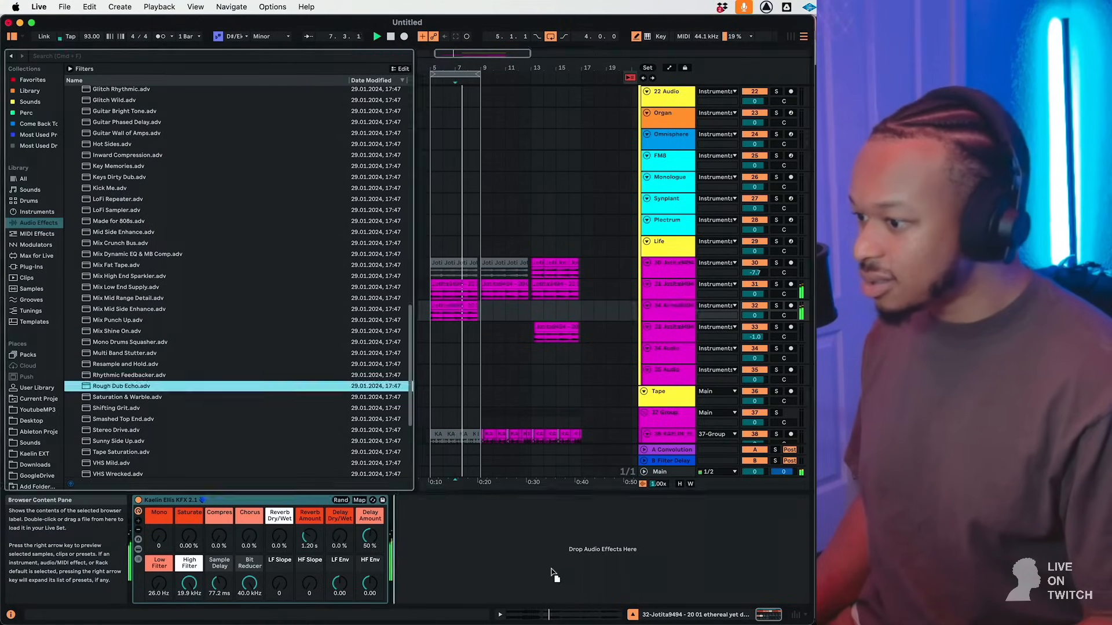
pyautogui.moveTo(535, 575); pyautogui.dragTo(539, 575)
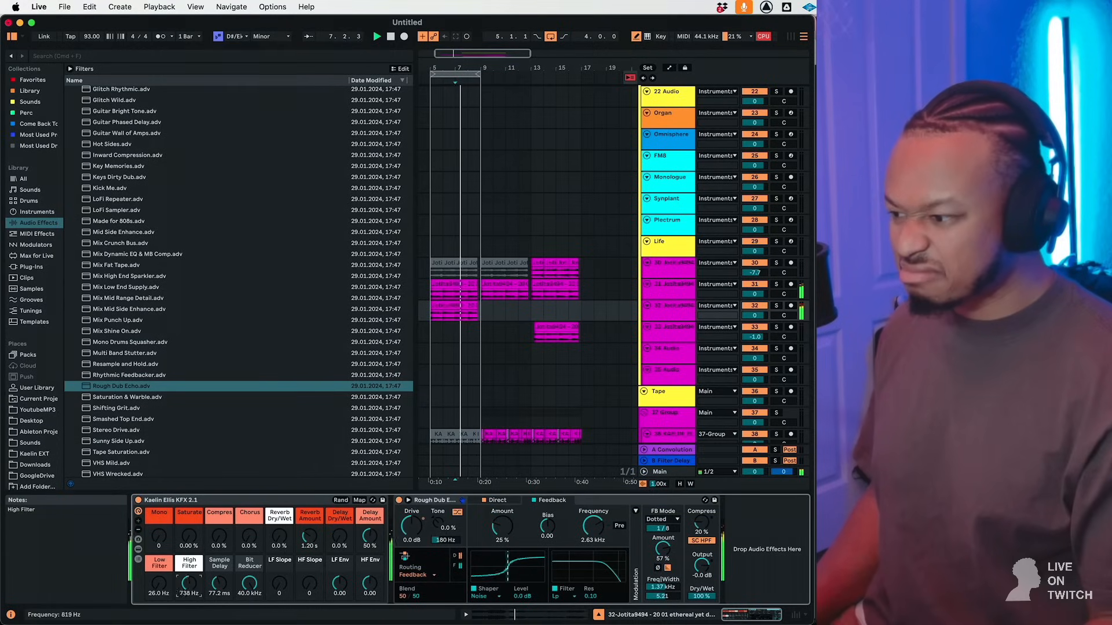
# Raise the Low Filter on track 31 to about 486 Hz and lower the High Filter on track 32 to about 539 Hz.
pyautogui.click(664, 299)
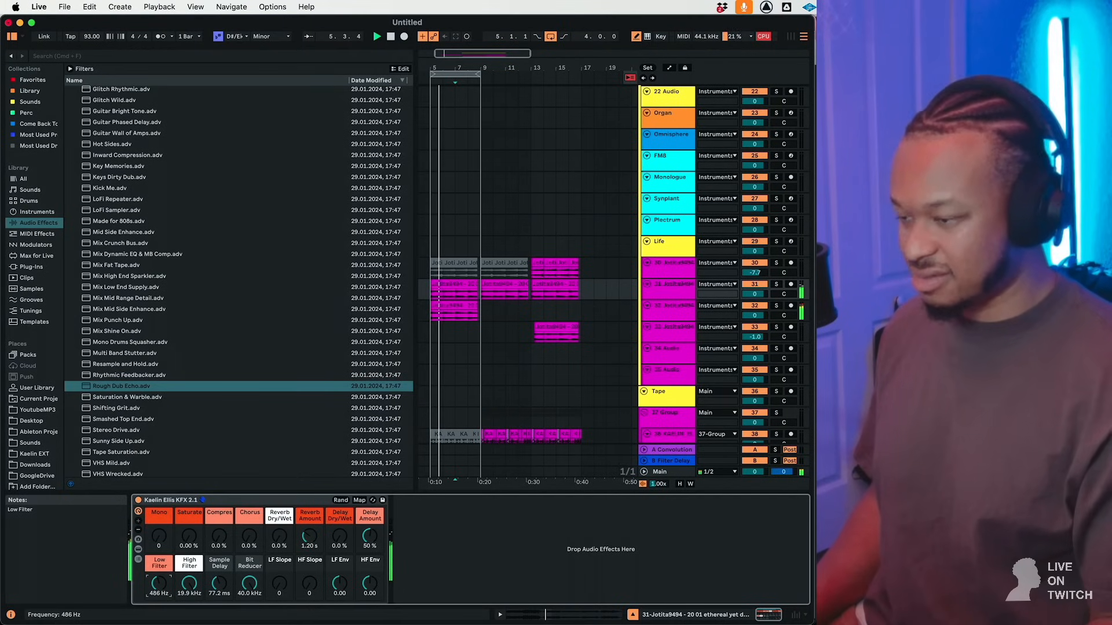
pyautogui.click(472, 317)
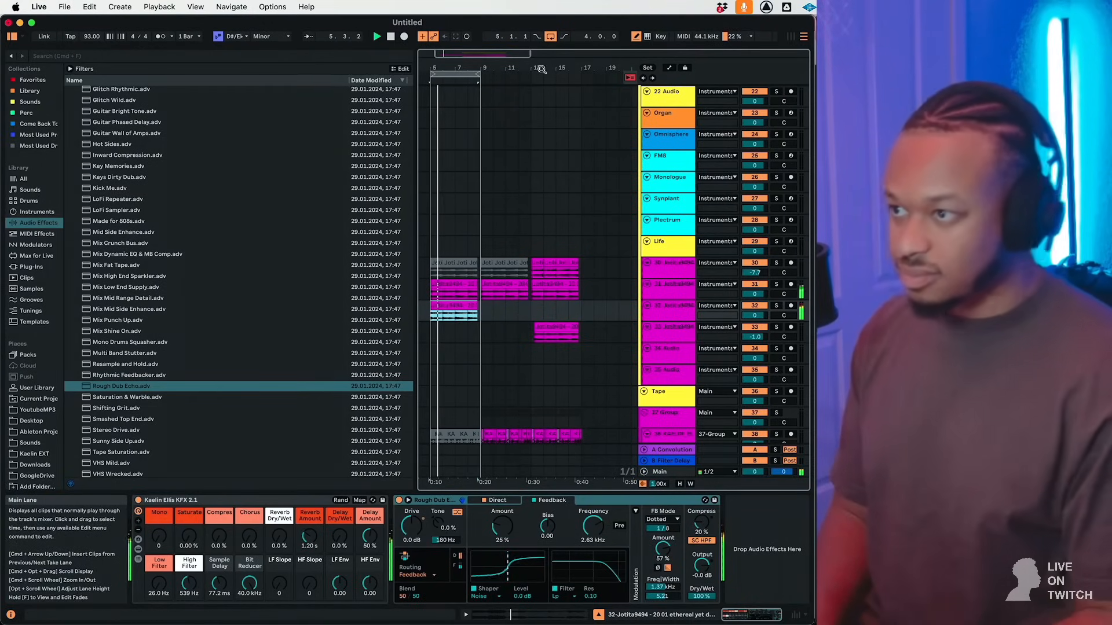
# Copy the four-bar sample clip at bar 5 on track 31 and paste it on the same track at bar 33.
pyautogui.moveTo(470, 54); pyautogui.dragTo(463, 32)
pyautogui.hscroll(2, 572, 288)
pyautogui.hscroll(2, 572, 289)
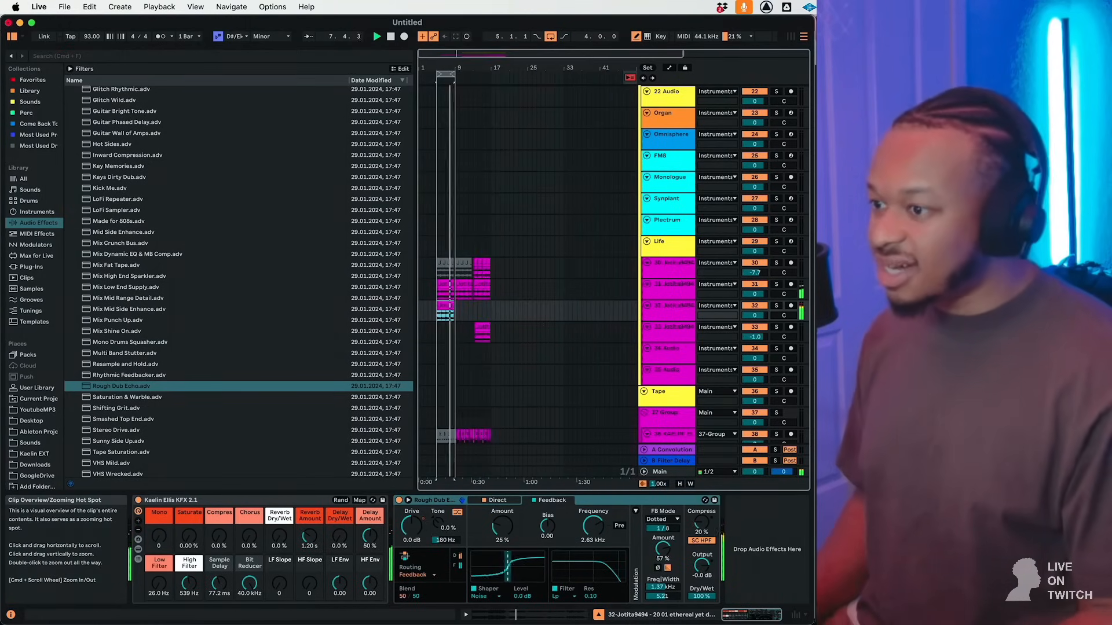
pyautogui.hscroll(3, 592, 235)
pyautogui.scroll(3, 592, 235)
pyautogui.hscroll(-6, 592, 235)
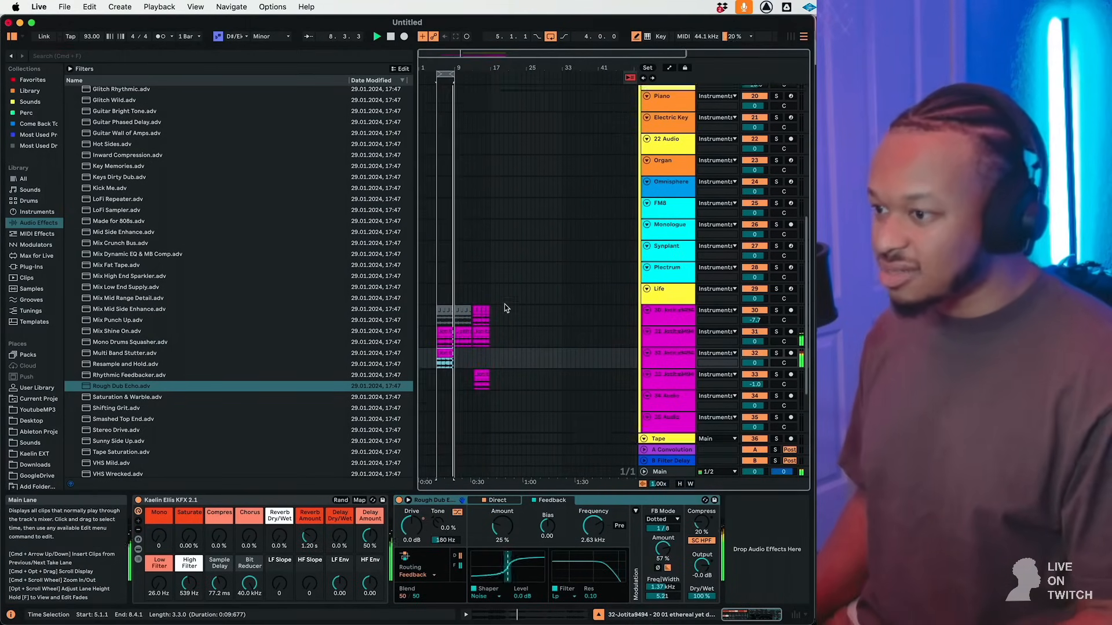
pyautogui.click(443, 333)
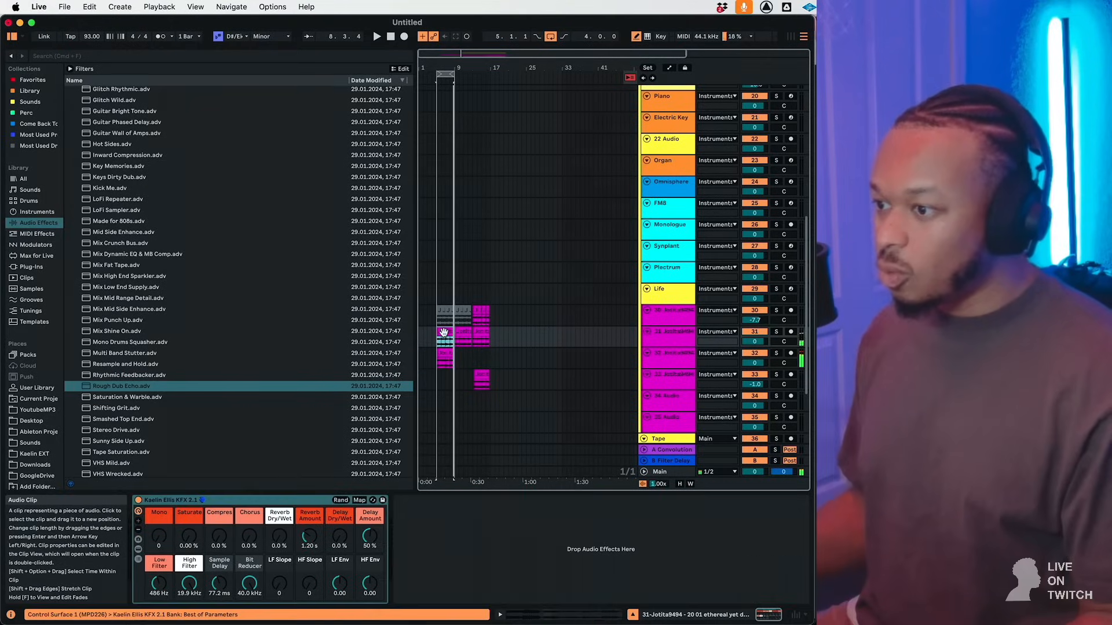
pyautogui.click(562, 339)
pyautogui.press('super+v')
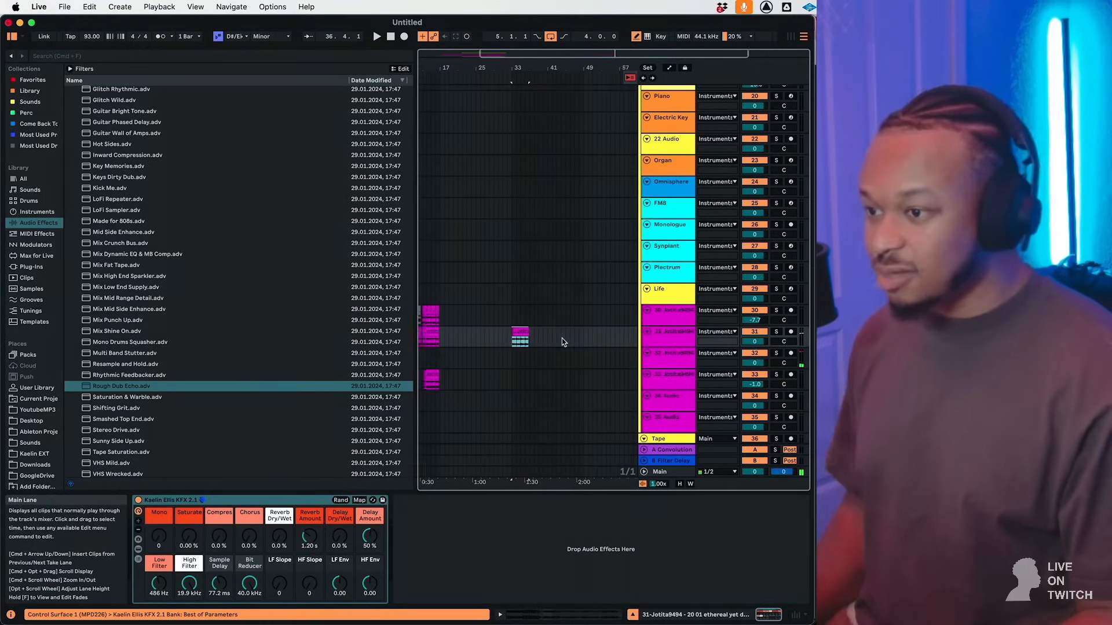
# Extend the end of the pasted clip at bar 33 to expose more of the sample and play it from bar 55.
pyautogui.hscroll(6, 499, 330)
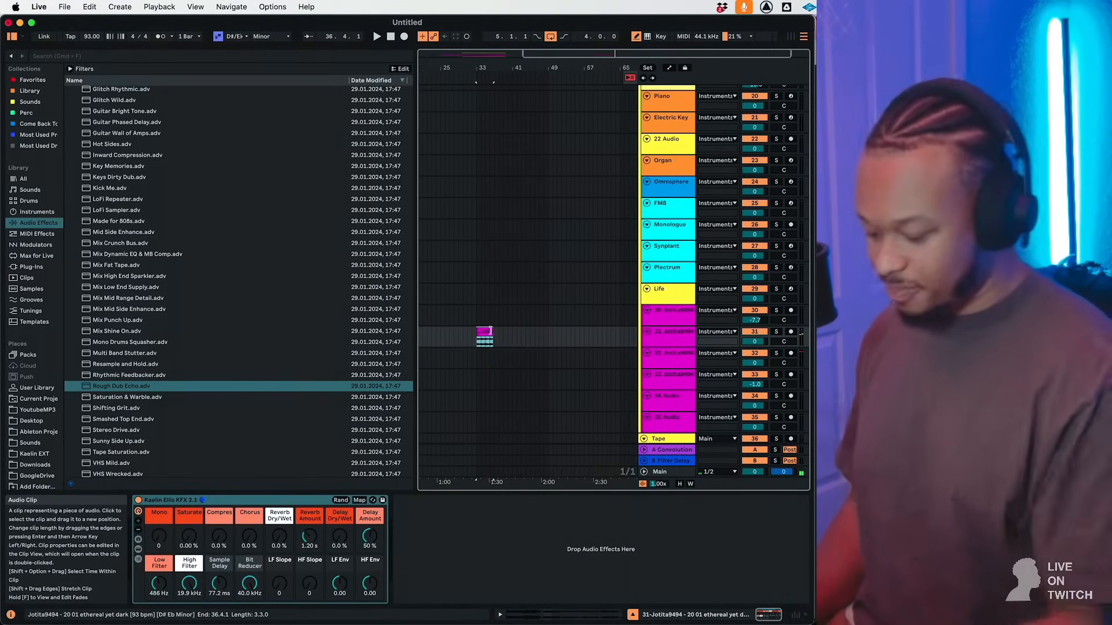
pyautogui.scroll(-1, 490, 331)
pyautogui.moveTo(548, 331); pyautogui.dragTo(643, 333)
pyautogui.click(575, 362)
pyautogui.press('space')
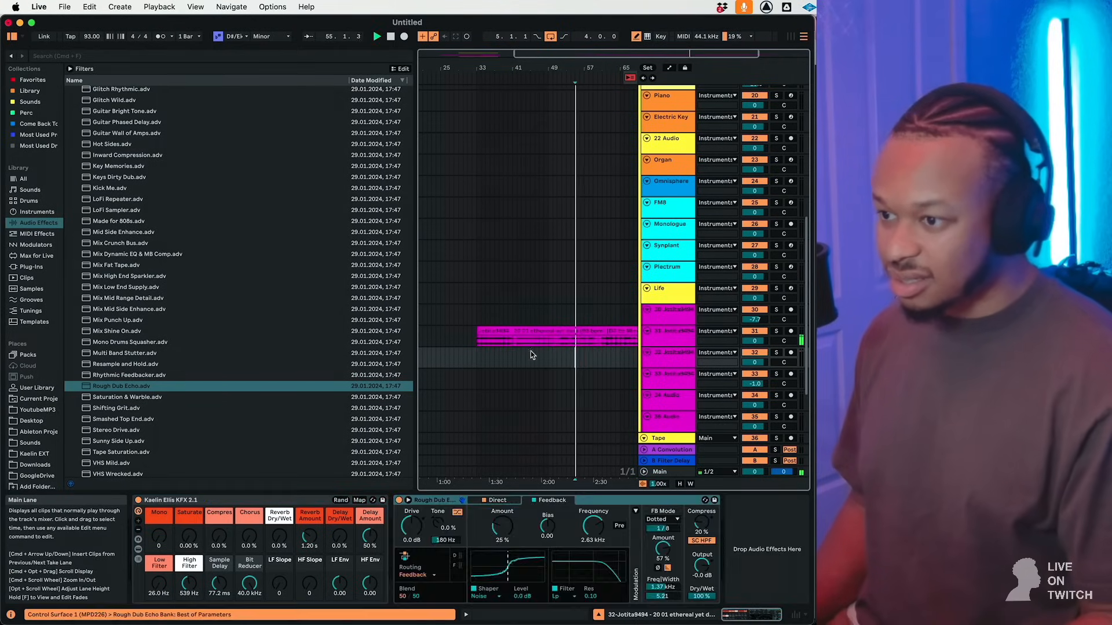
# Audition the extended sample from bar 42 and cut the eight-bar section between bars 42 and 50 on track 31.
pyautogui.click(561, 343)
pyautogui.click(516, 344)
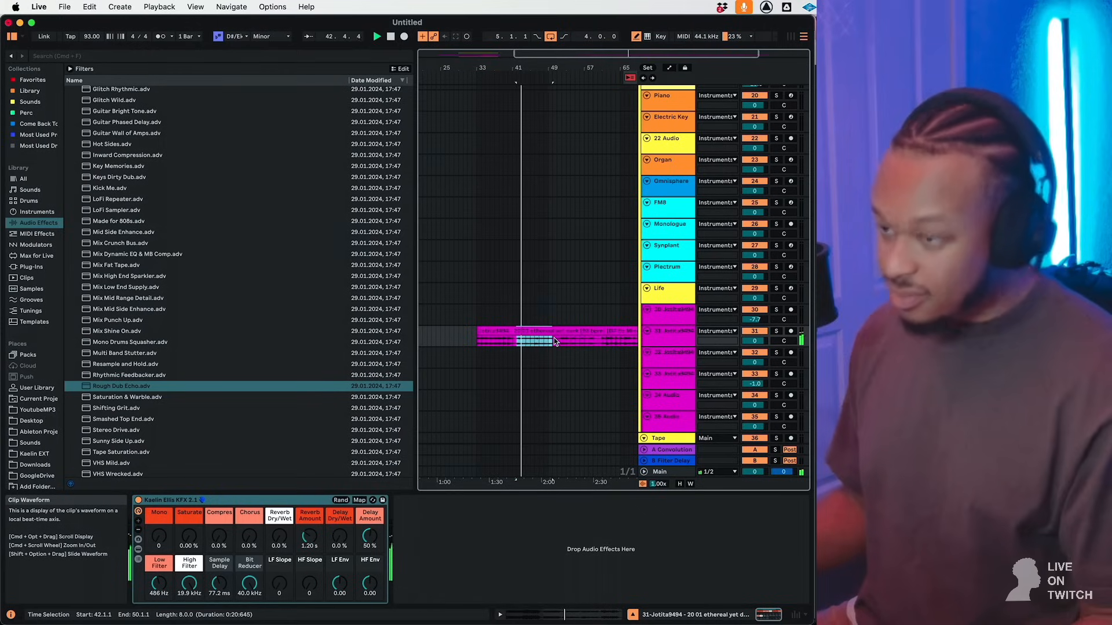
pyautogui.press('Delete')
pyautogui.press('space')
pyautogui.hscroll(-1, 554, 339)
pyautogui.hscroll(-5, 554, 340)
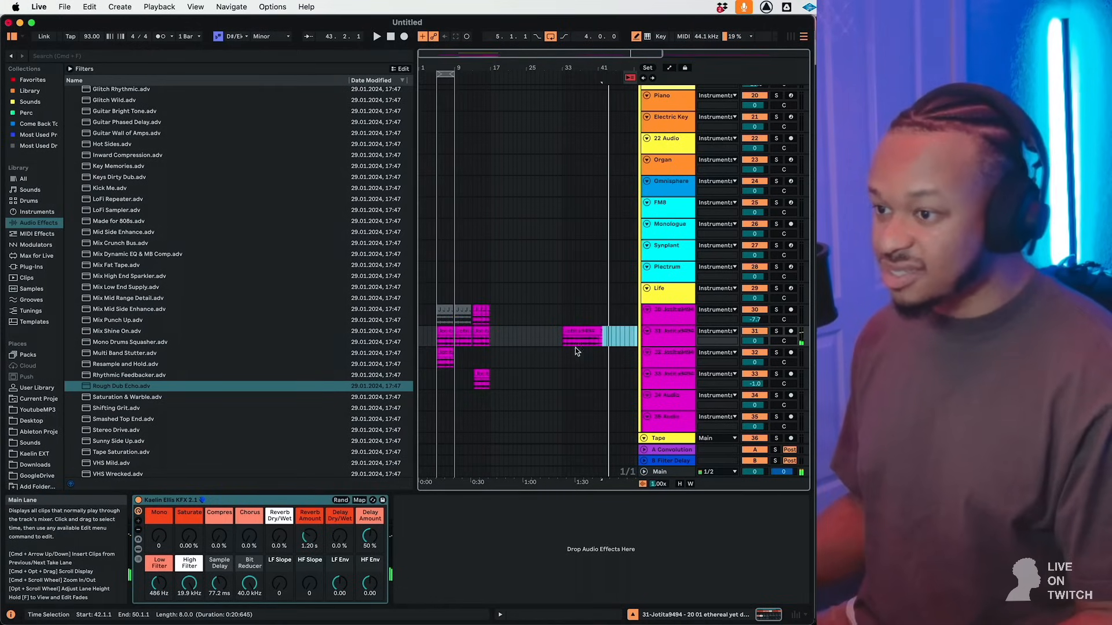
# Duplicate sample track 31 and delete the copy's clips in the opening bars, leaving its clip at bar 33.
pyautogui.click(663, 337)
pyautogui.press('super+d')
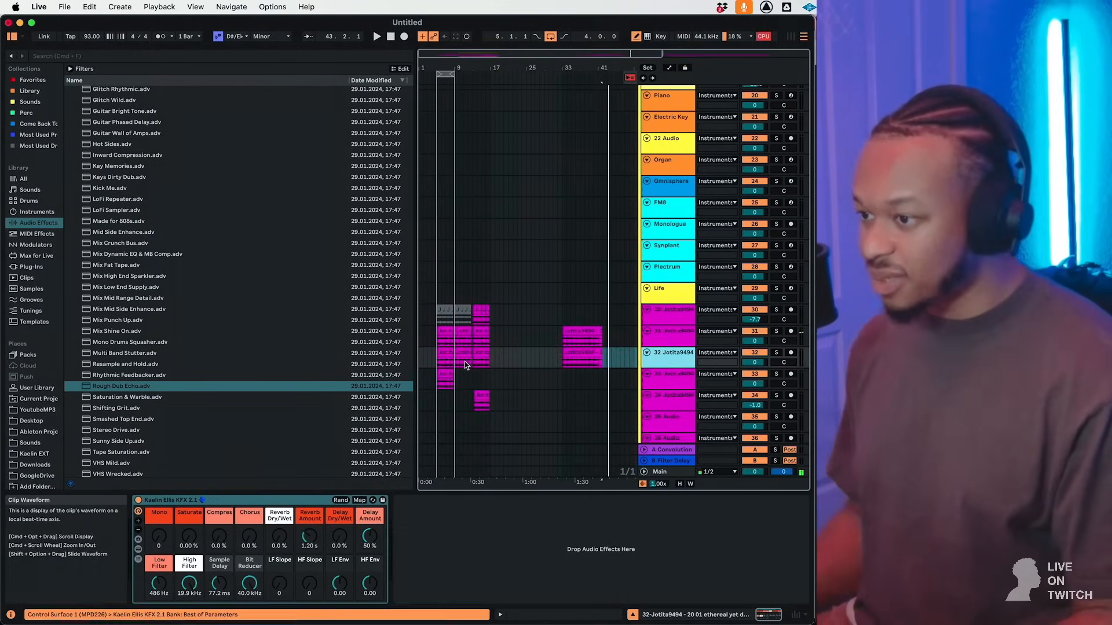
pyautogui.moveTo(495, 357); pyautogui.dragTo(415, 356)
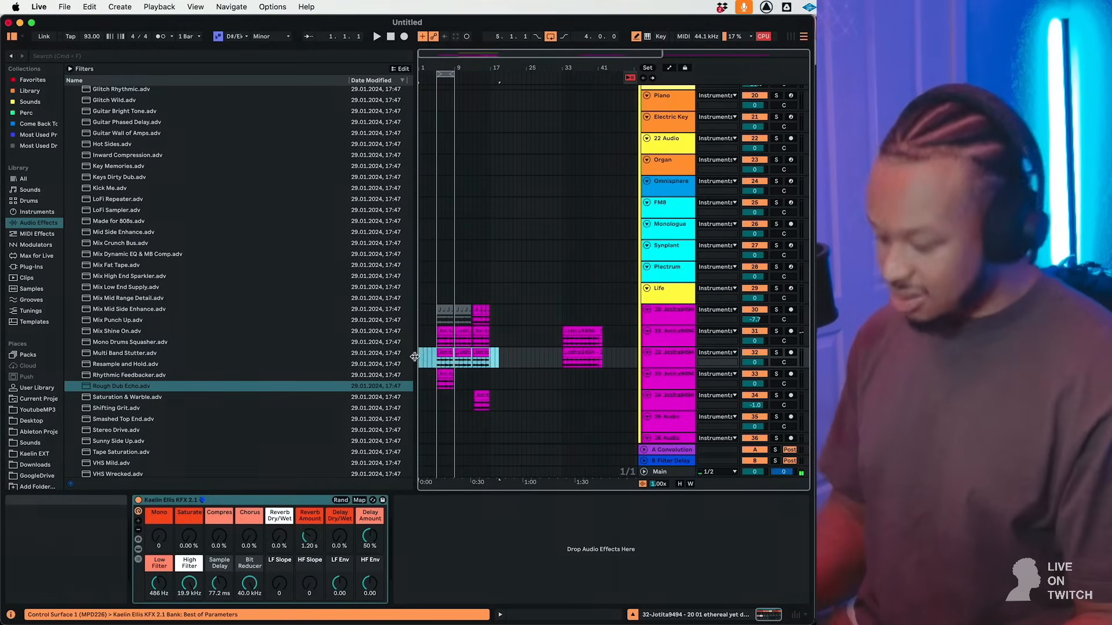
# Set the fixed grid to 2 bars and paste the cut eight-bar sample section at bar 9 on track 32.
pyautogui.rightClick(453, 359)
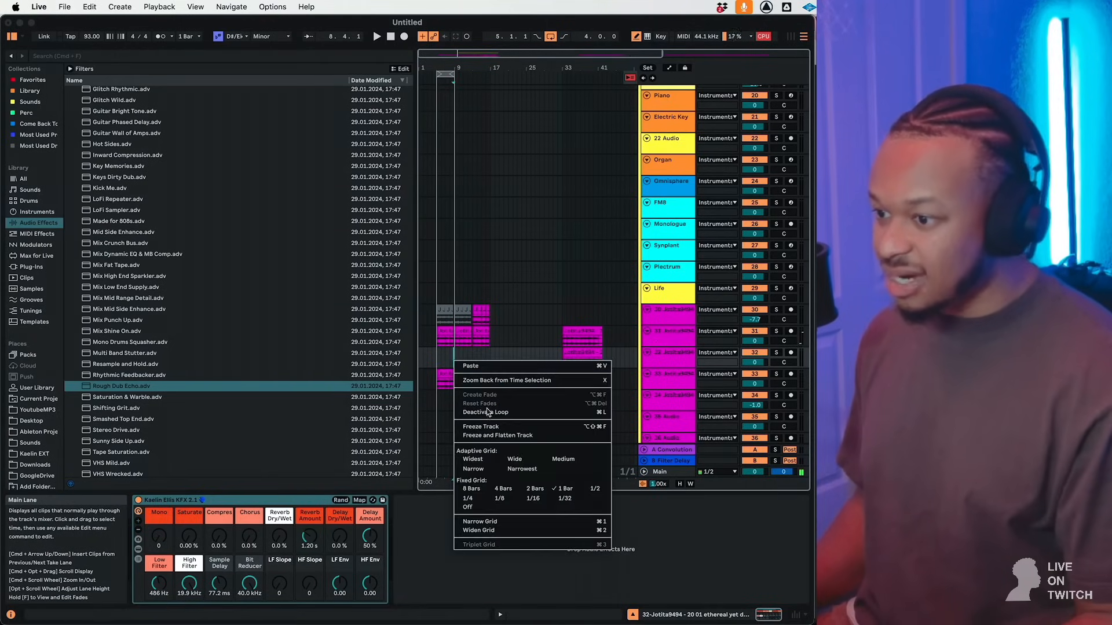
pyautogui.click(532, 489)
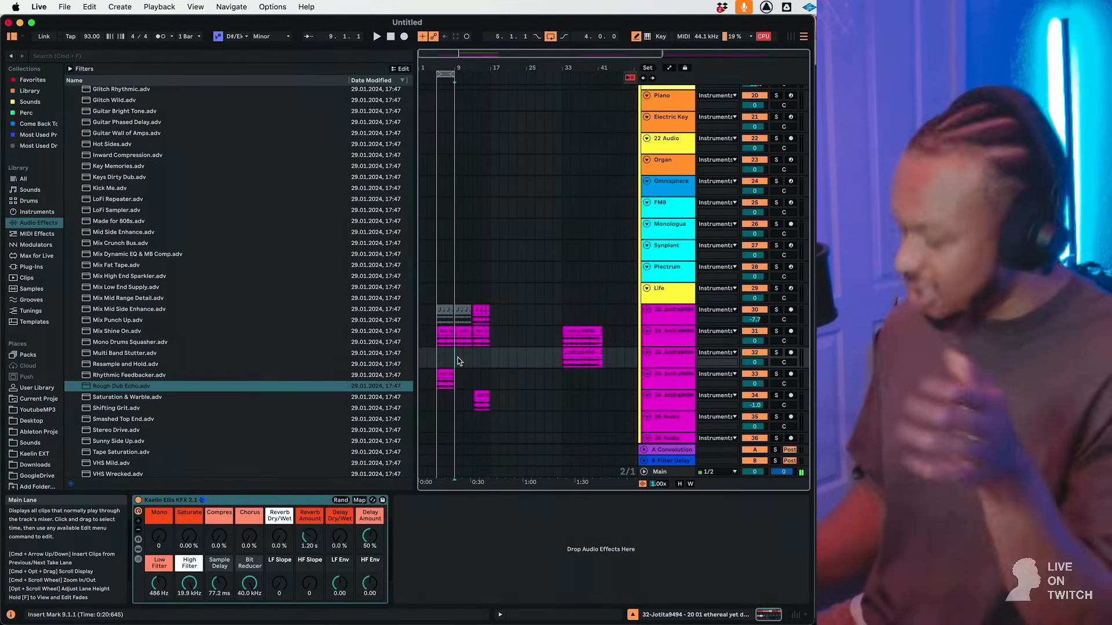
pyautogui.press('super+v')
# Play the arrangement from bar 5 to hear the intro.
pyautogui.click(436, 360)
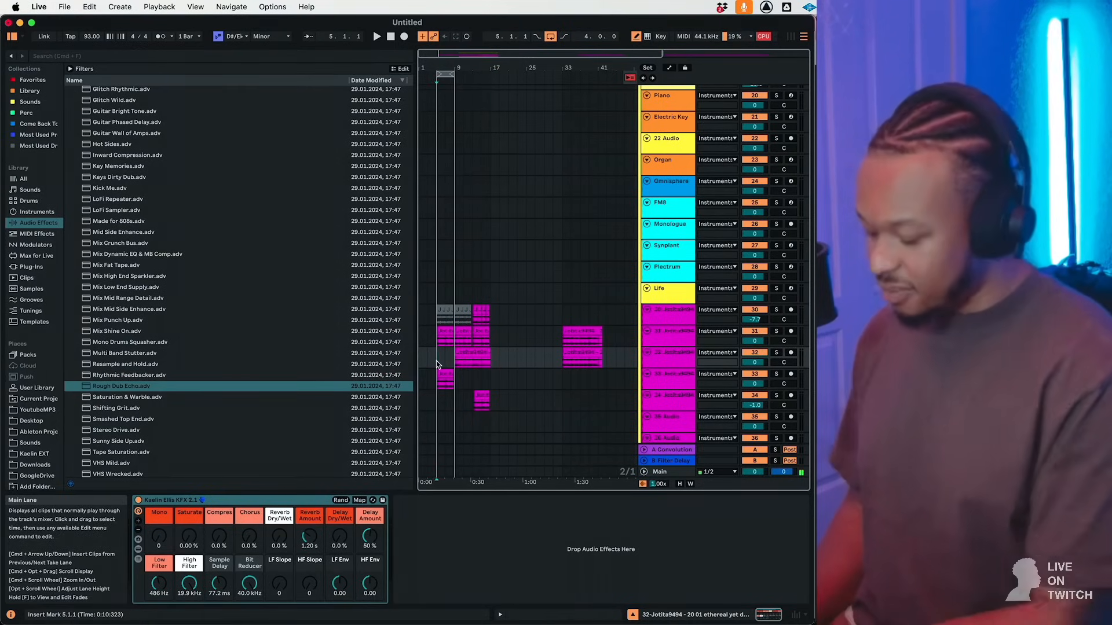
pyautogui.scroll(5, 437, 360)
pyautogui.hscroll(3, 436, 360)
pyautogui.hscroll(-2, 436, 363)
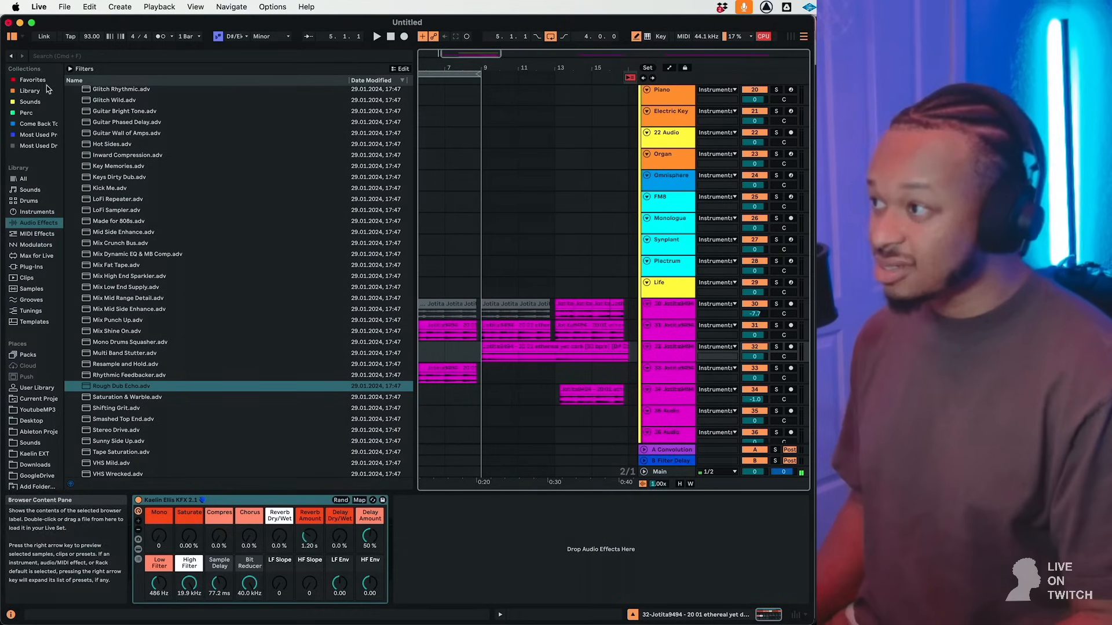
pyautogui.hscroll(-3, 449, 224)
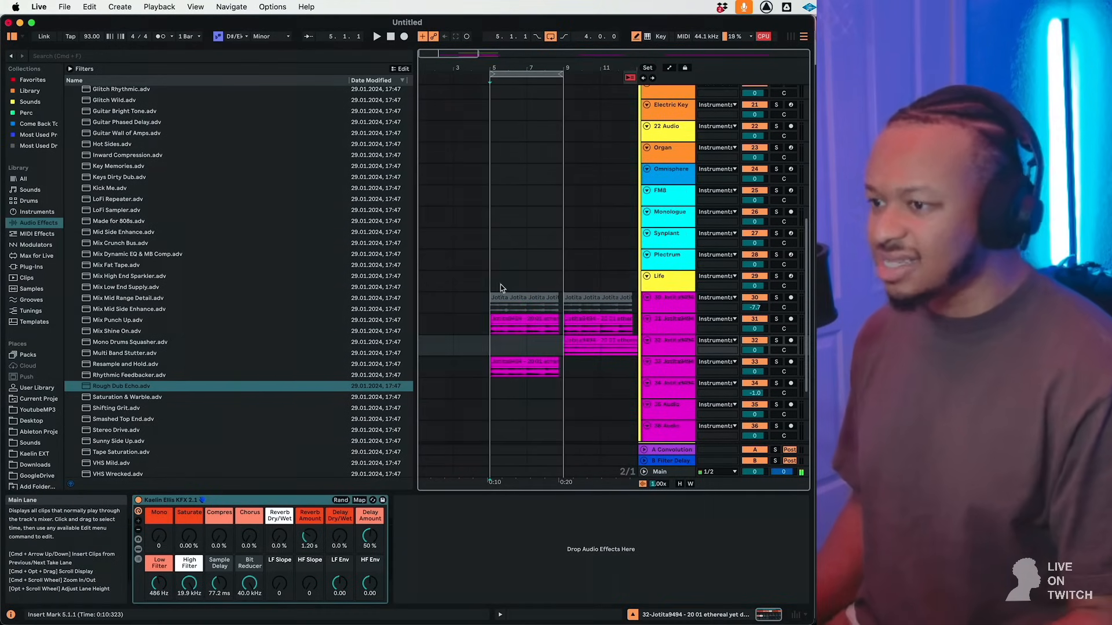
pyautogui.click(501, 283)
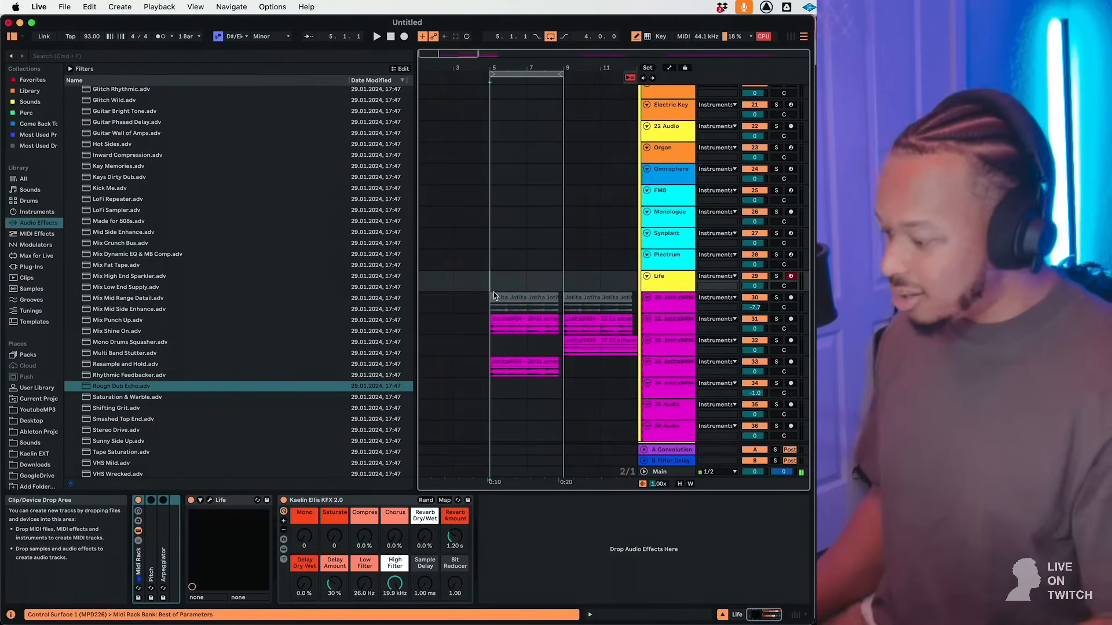
pyautogui.press('space')
# Deactivate the sample clip at bar 9 on track 31 and turn off the arrangement loop.
pyautogui.click(583, 320)
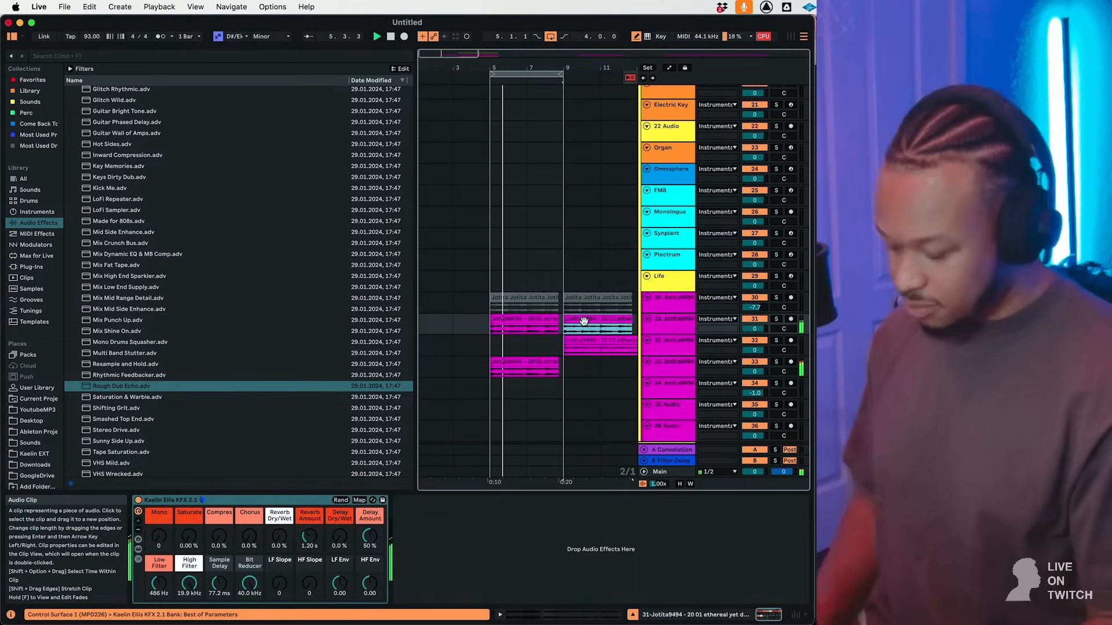
pyautogui.hscroll(3, 584, 321)
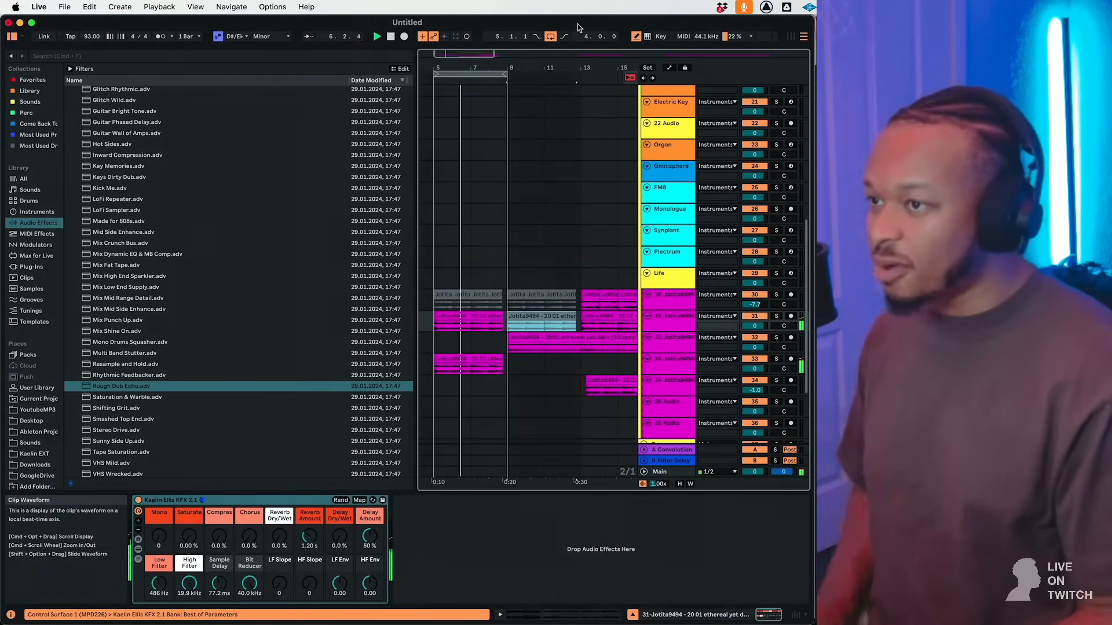
pyautogui.scroll(-5, 542, 304)
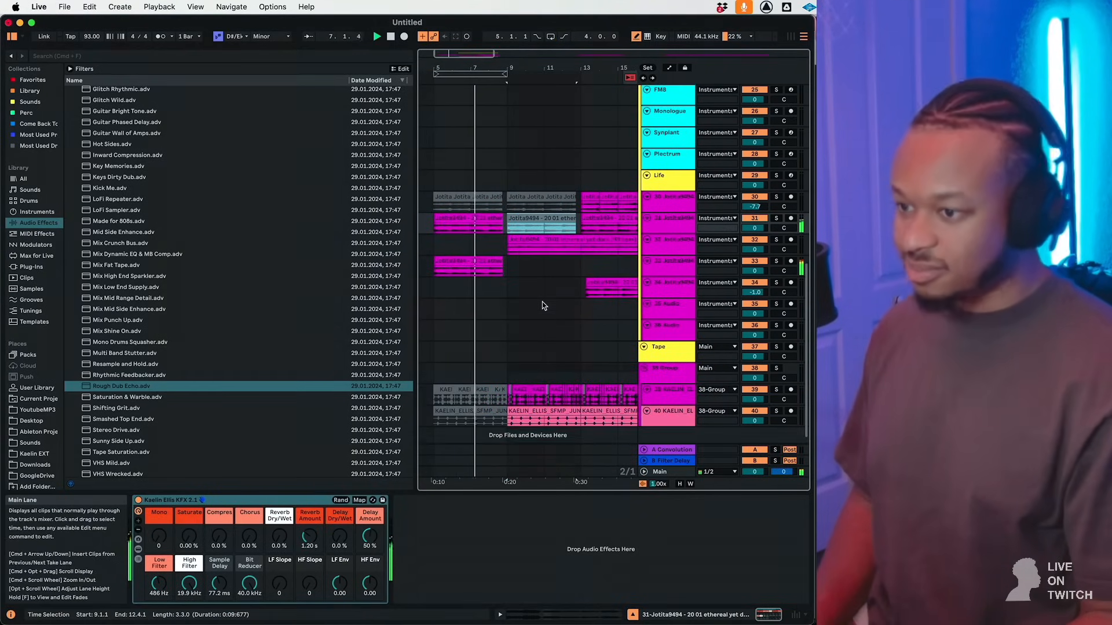
# Mute track 33 and loop playback over the track 32 sample from bar 9 to bar 13.
pyautogui.click(475, 307)
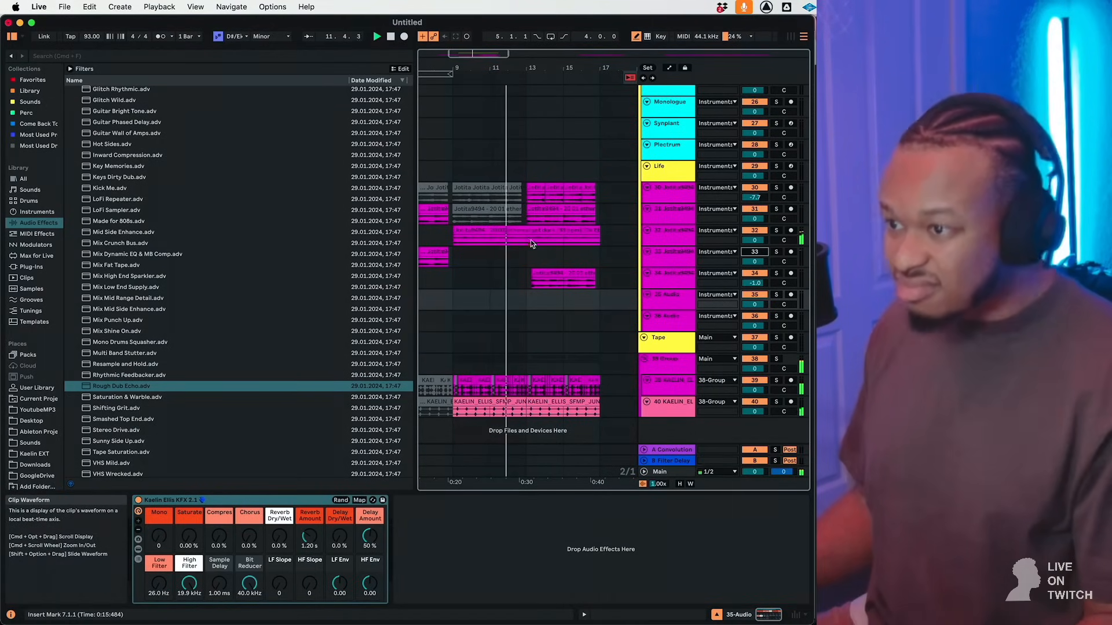
pyautogui.moveTo(527, 241); pyautogui.dragTo(472, 244)
pyautogui.rightClick(459, 241)
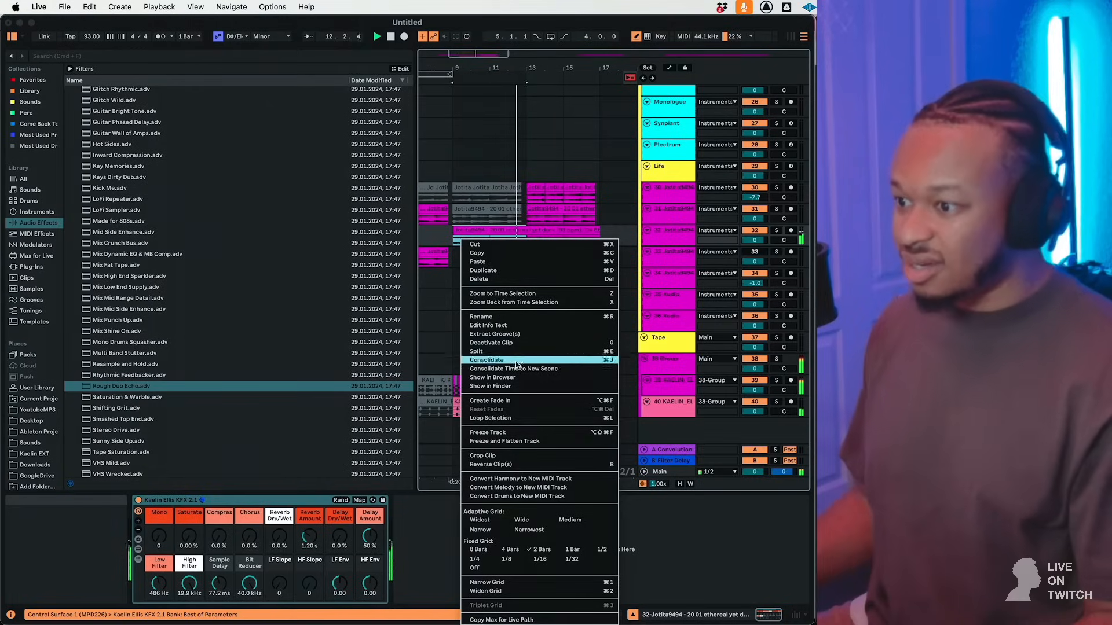
pyautogui.click(517, 419)
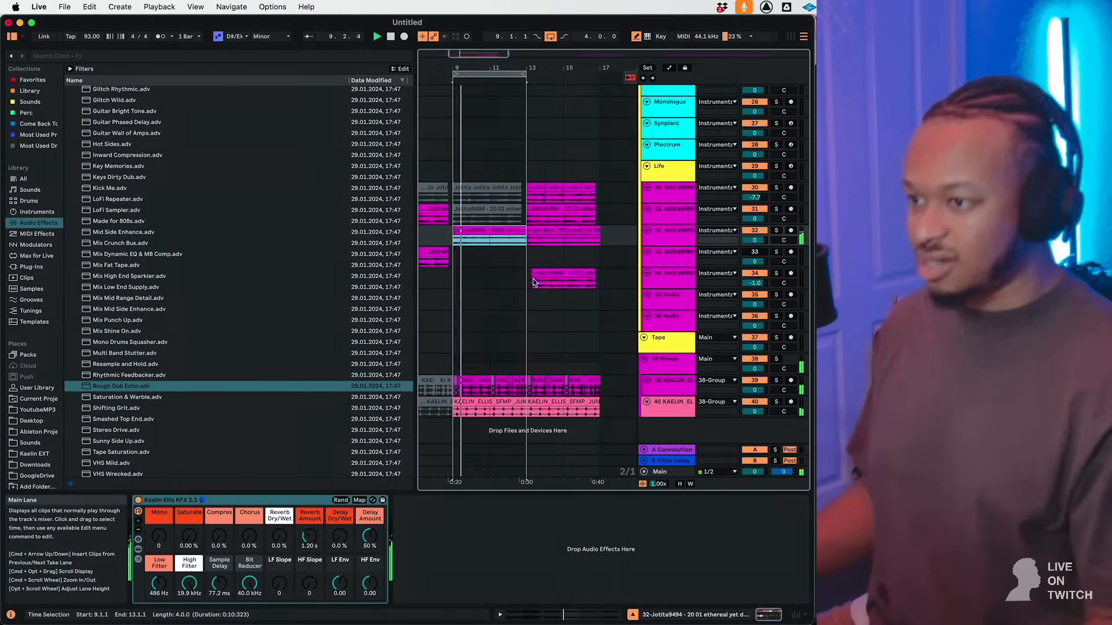
# Duplicate bars 13 to 17 from the Synplant track down to track 40 so the section repeats at bar 17.
pyautogui.click(529, 135)
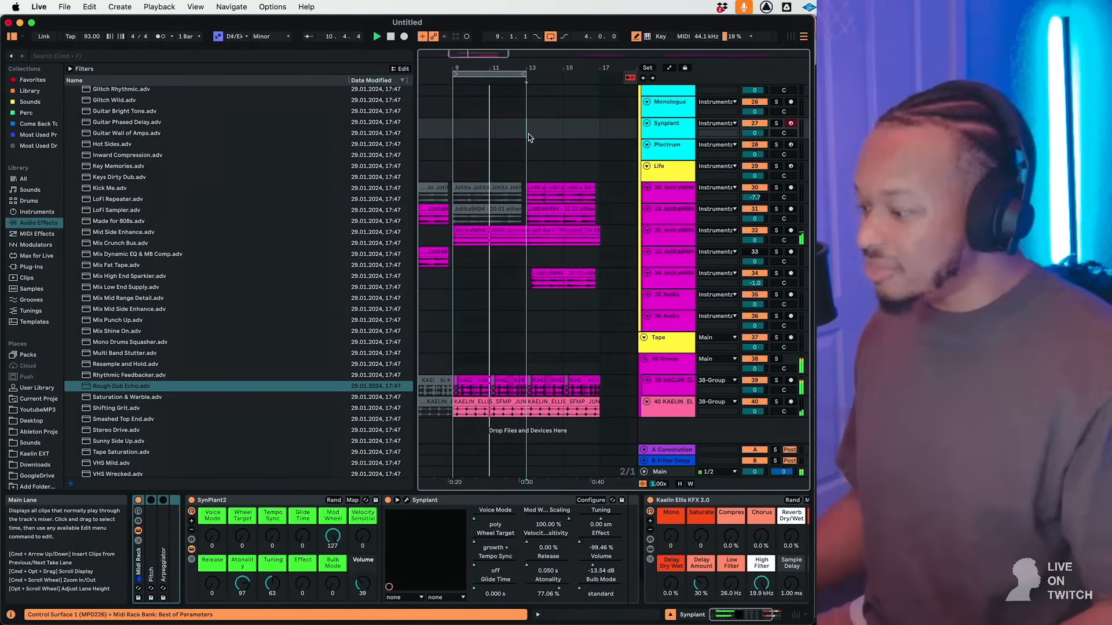
pyautogui.moveTo(528, 135); pyautogui.dragTo(605, 415)
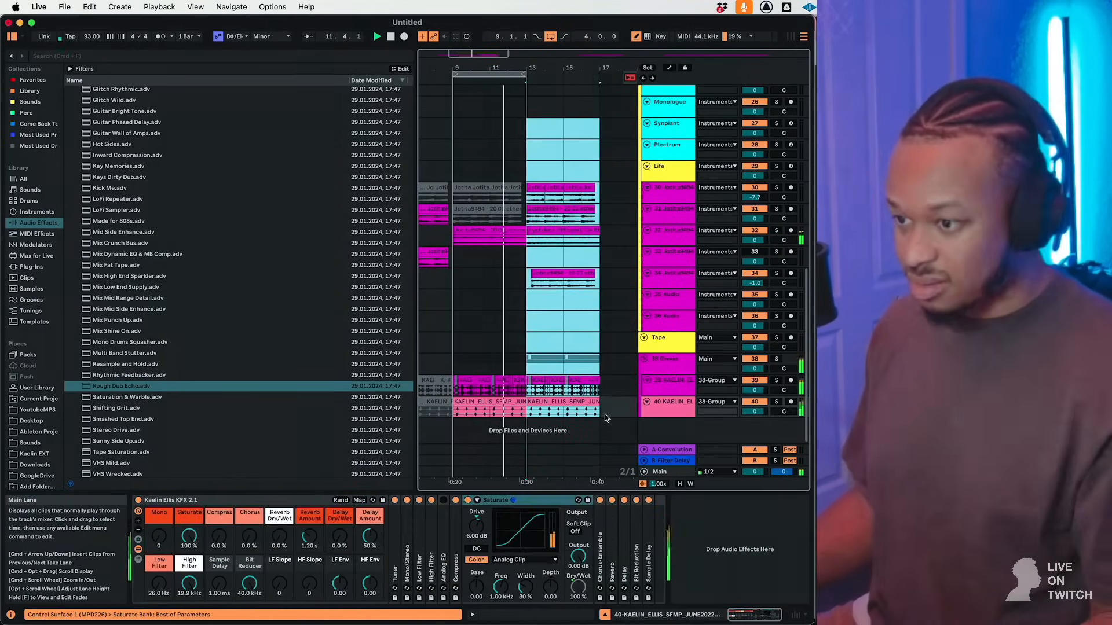
pyautogui.press('super+d')
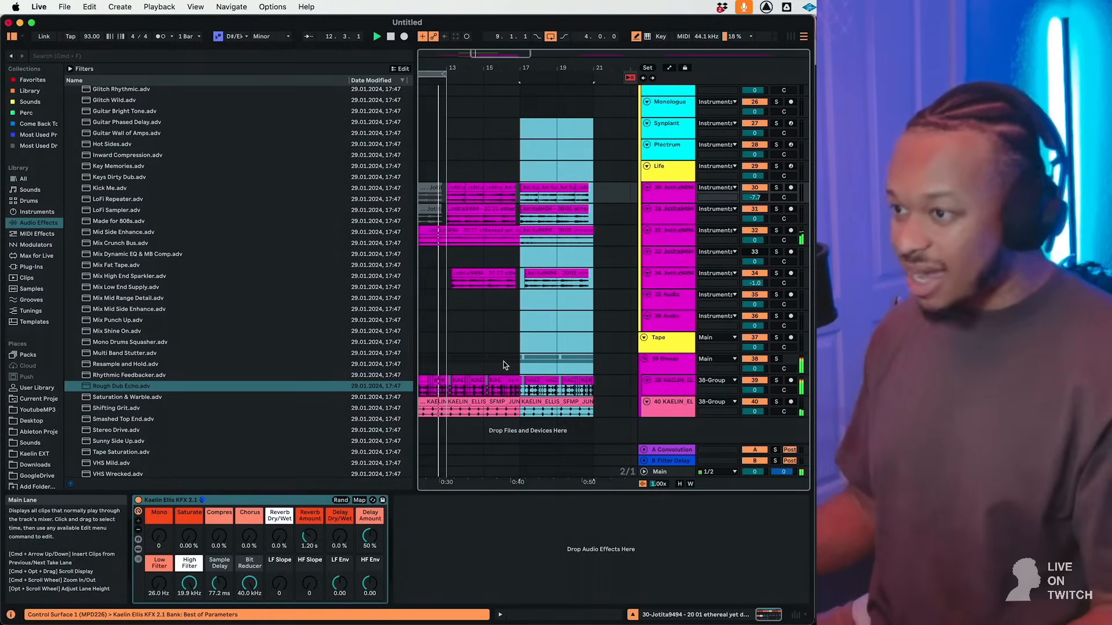
# Duplicate the Bass clip's section from bar 13 to bar 17 so the bass line continues past bar 17.
pyautogui.scroll(10, 448, 173)
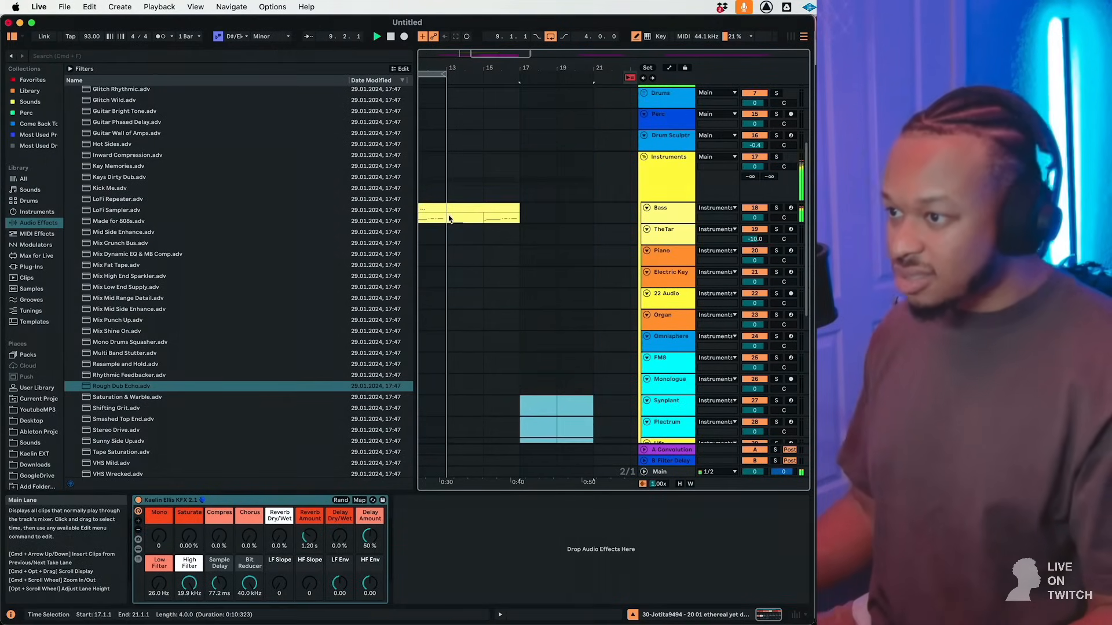
pyautogui.moveTo(450, 219); pyautogui.dragTo(509, 220)
pyautogui.hscroll(-3, 509, 219)
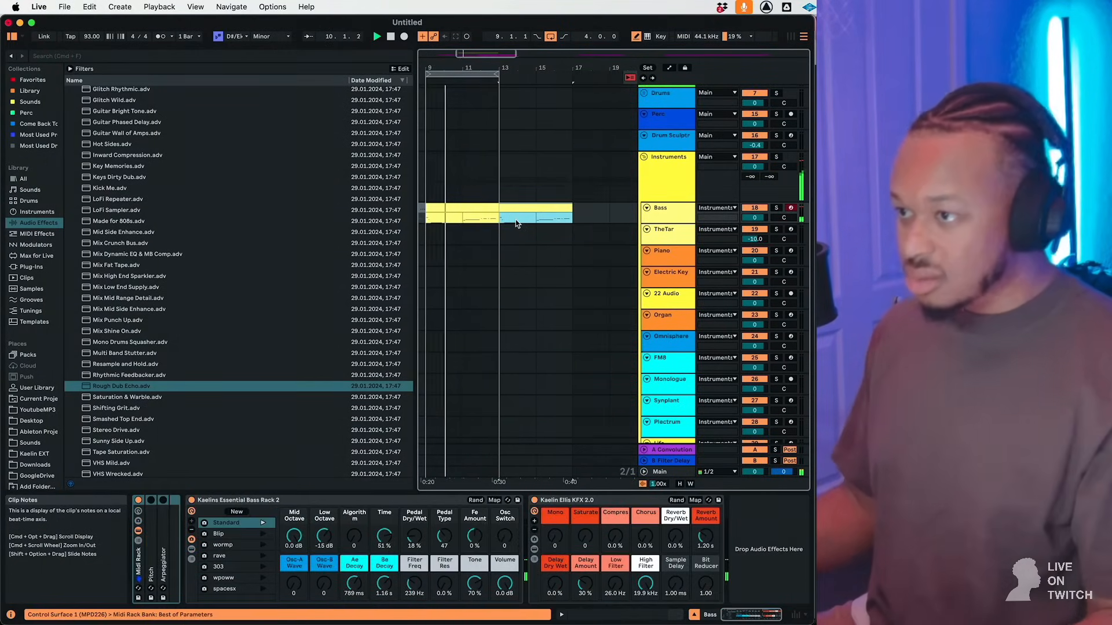
pyautogui.hscroll(3, 517, 224)
pyautogui.press('super+d')
pyautogui.hscroll(-5, 516, 222)
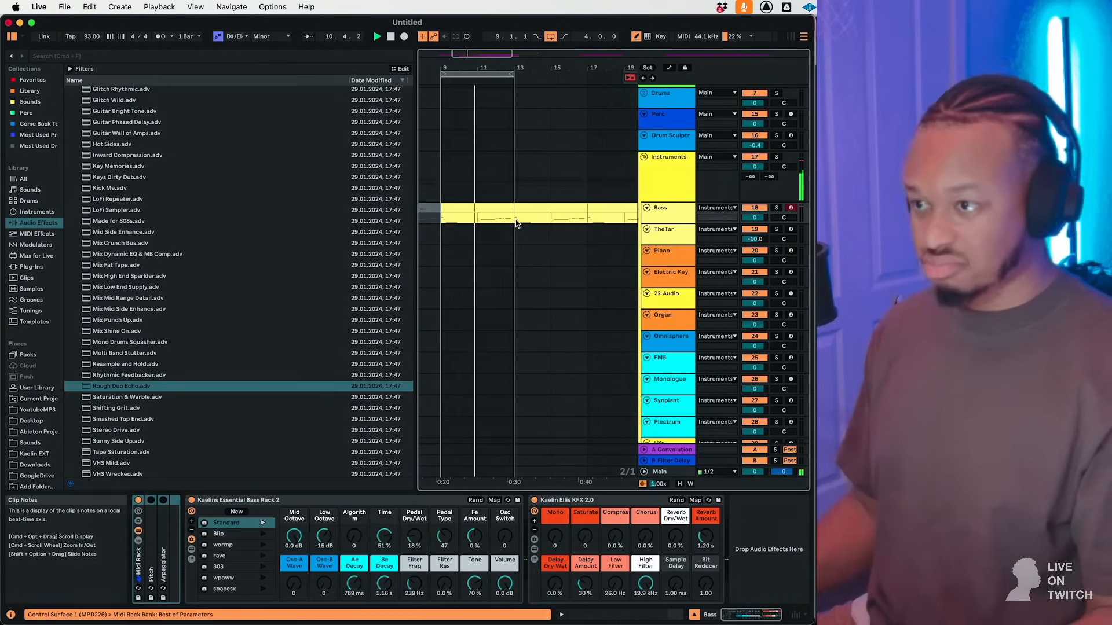
# Duplicate bars 17 to 21 across tracks 30 to 40 so the section repeats at bar 21.
pyautogui.click(516, 219)
pyautogui.hscroll(3, 516, 218)
pyautogui.scroll(-3, 516, 219)
pyautogui.scroll(-10, 516, 217)
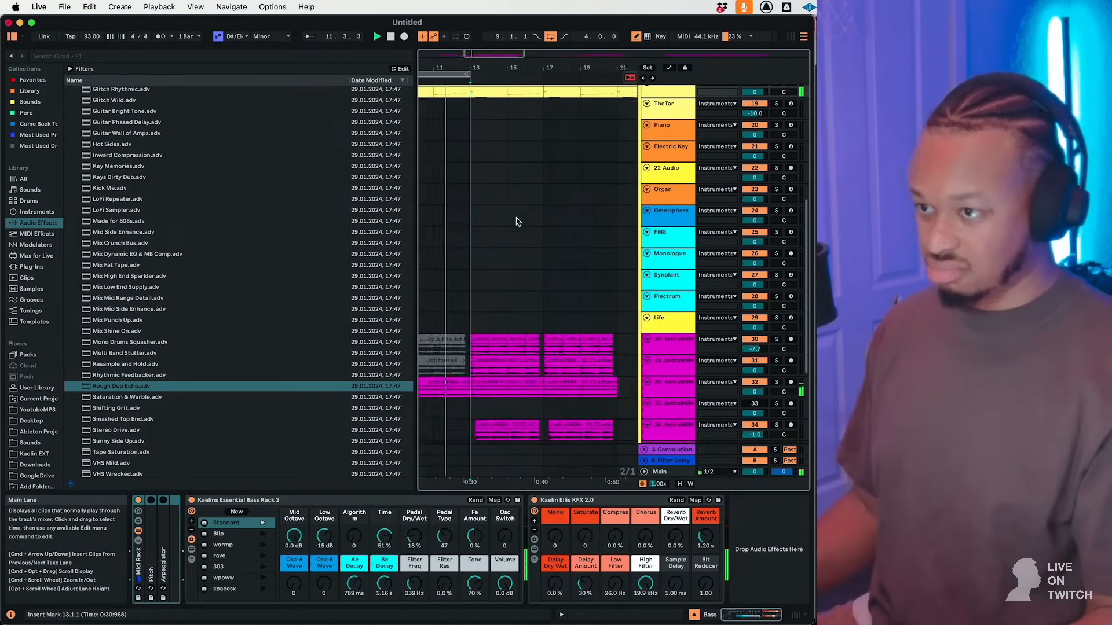
pyautogui.hscroll(-2, 523, 240)
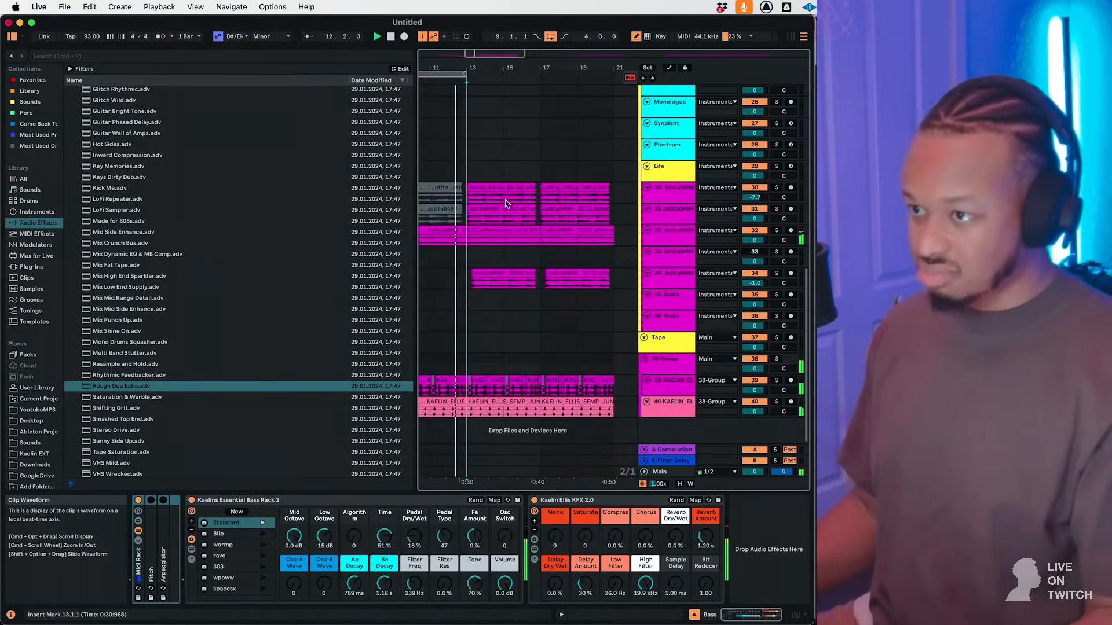
pyautogui.click(534, 198)
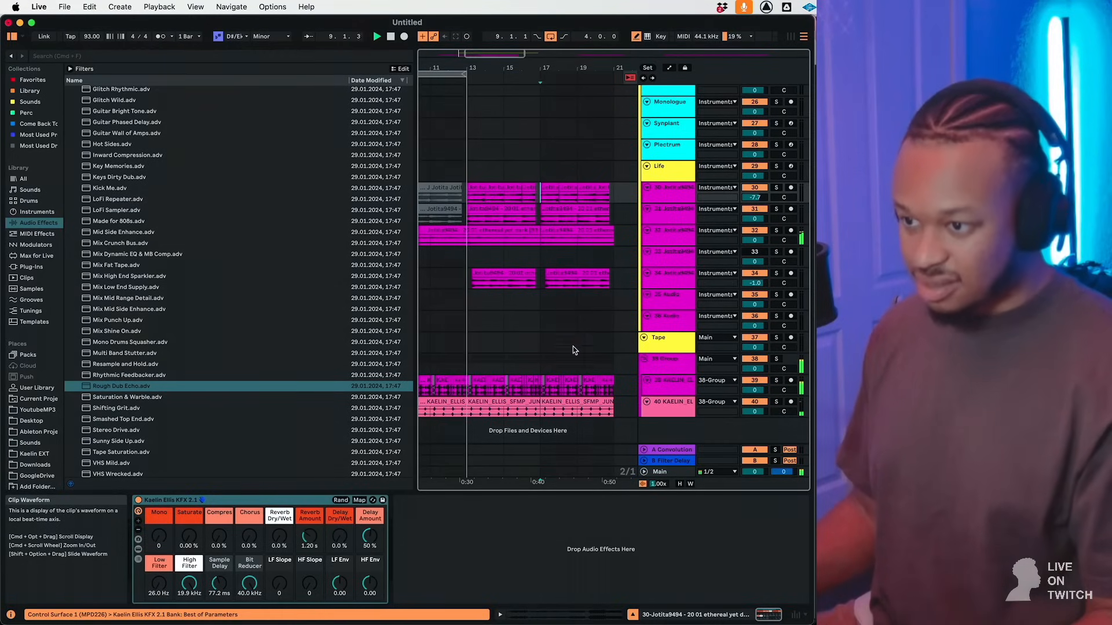
pyautogui.keyDown('shift'); pyautogui.click(611, 415); pyautogui.keyUp('shift')
pyautogui.press('super+d')
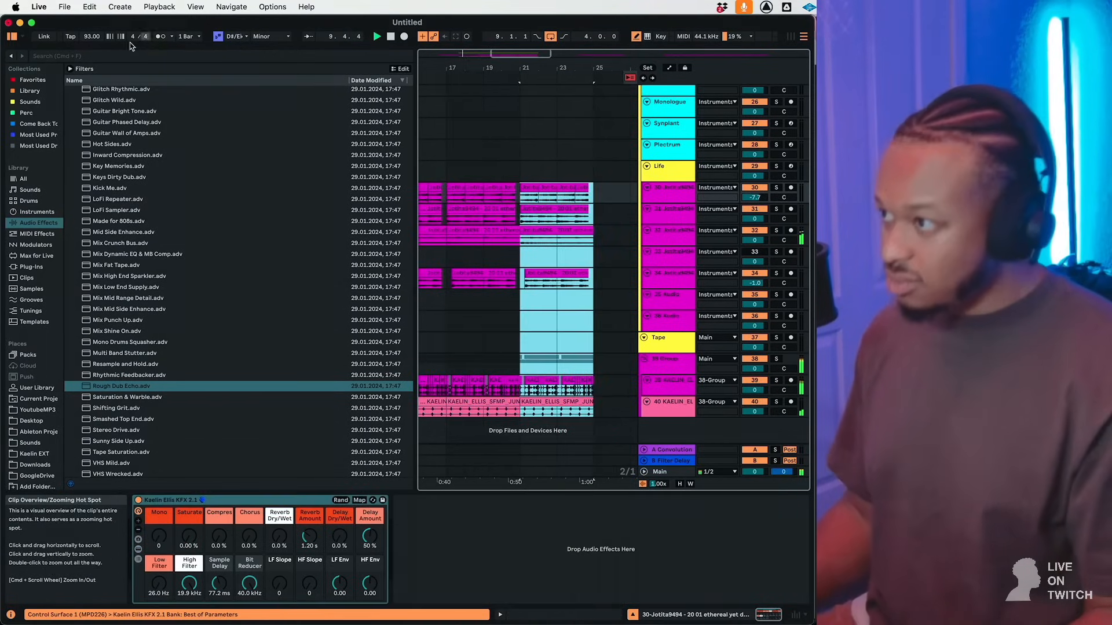
# Hide the browser and deactivate the track 30 and 31 clips from bar 13 to bar 17.
pyautogui.click(11, 37)
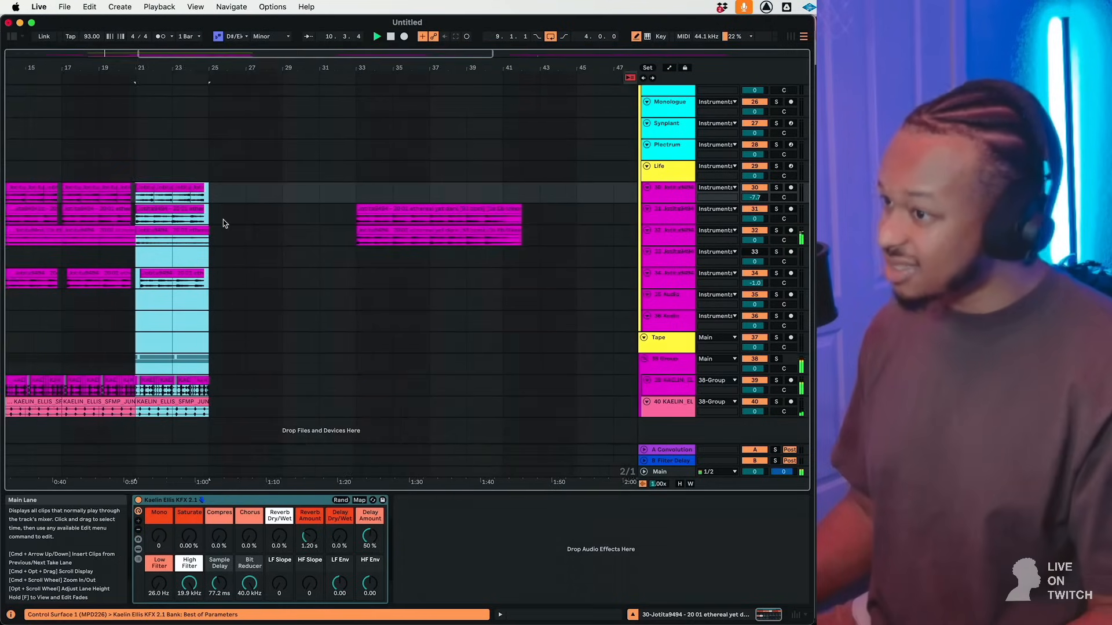
pyautogui.scroll(-3, 223, 220)
pyautogui.scroll(1, 259, 234)
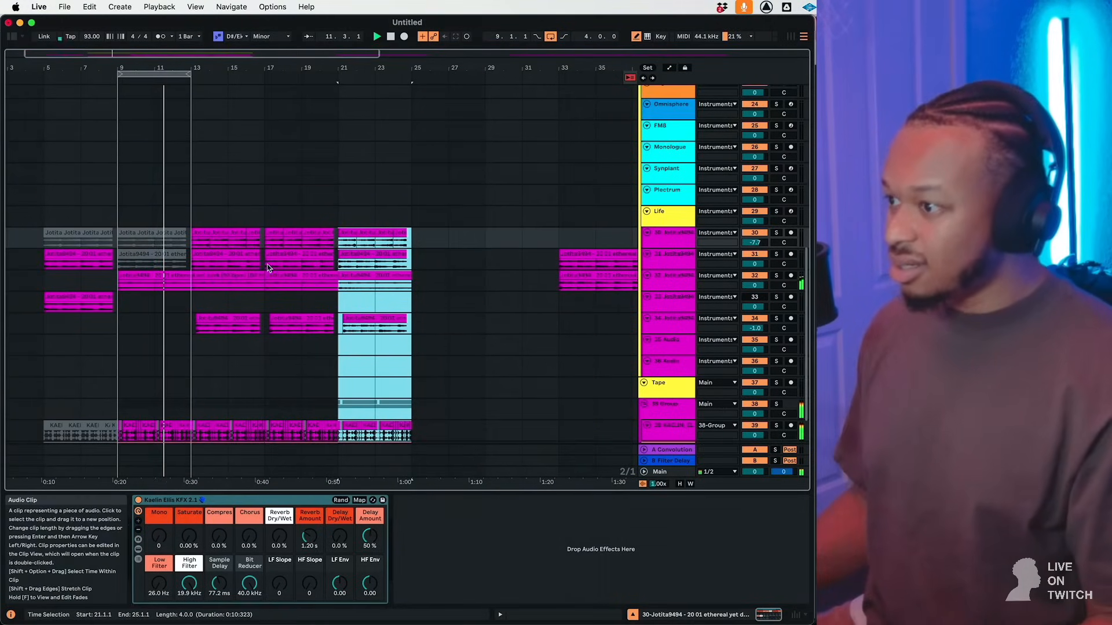
pyautogui.moveTo(260, 265); pyautogui.dragTo(184, 239)
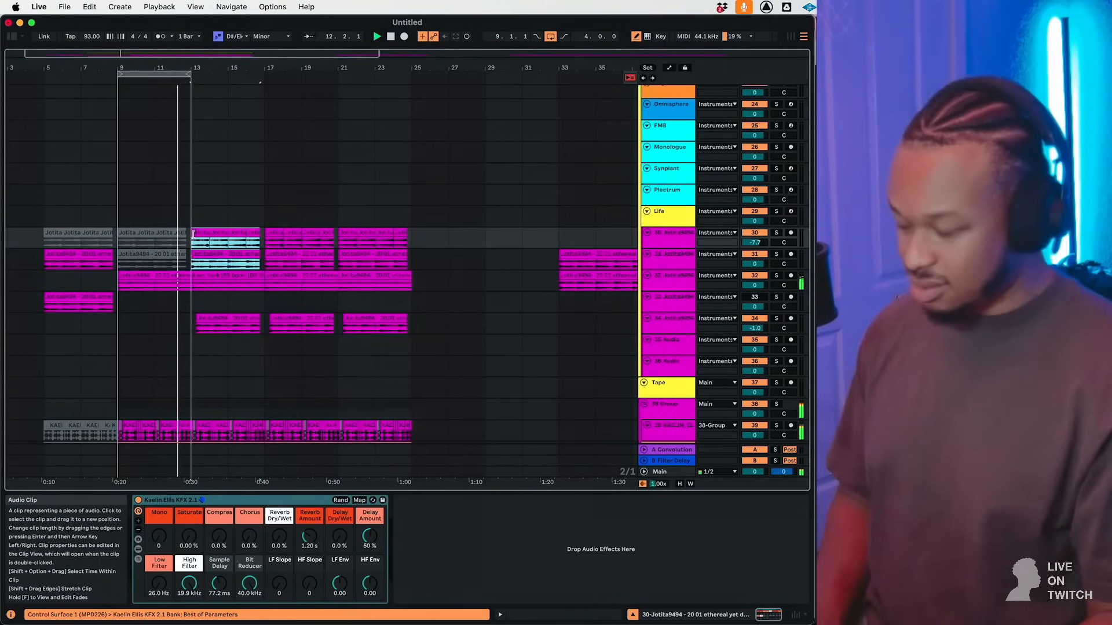
pyautogui.press('0')
# Move the playback loop to bar 17, extend it to bar 25, and play the section.
pyautogui.press('space')
pyautogui.moveTo(184, 75); pyautogui.dragTo(307, 89)
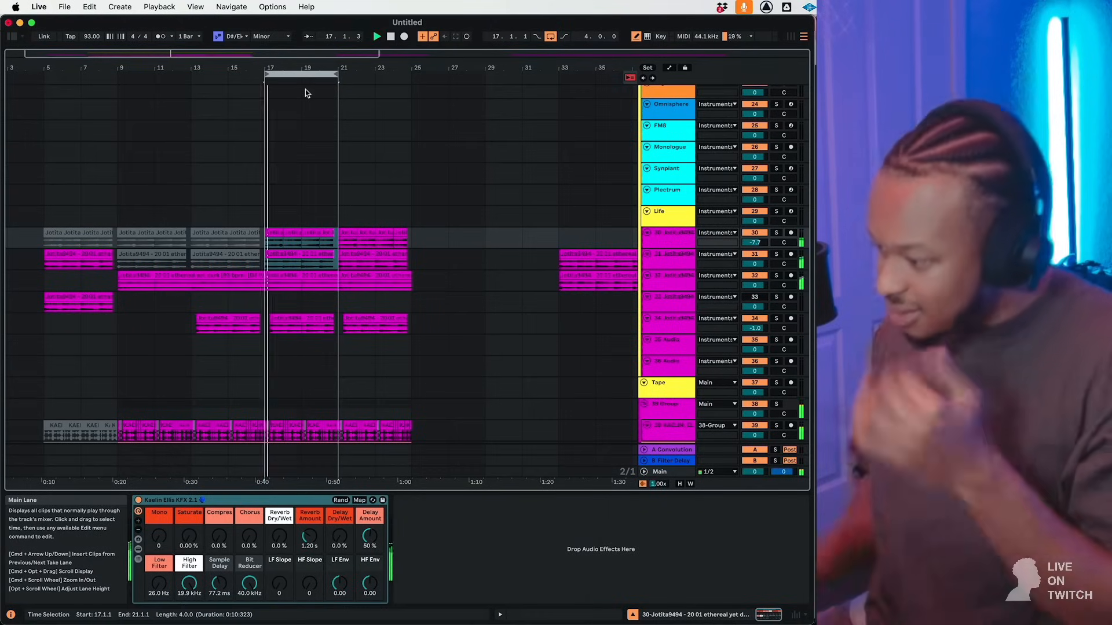
pyautogui.press('space')
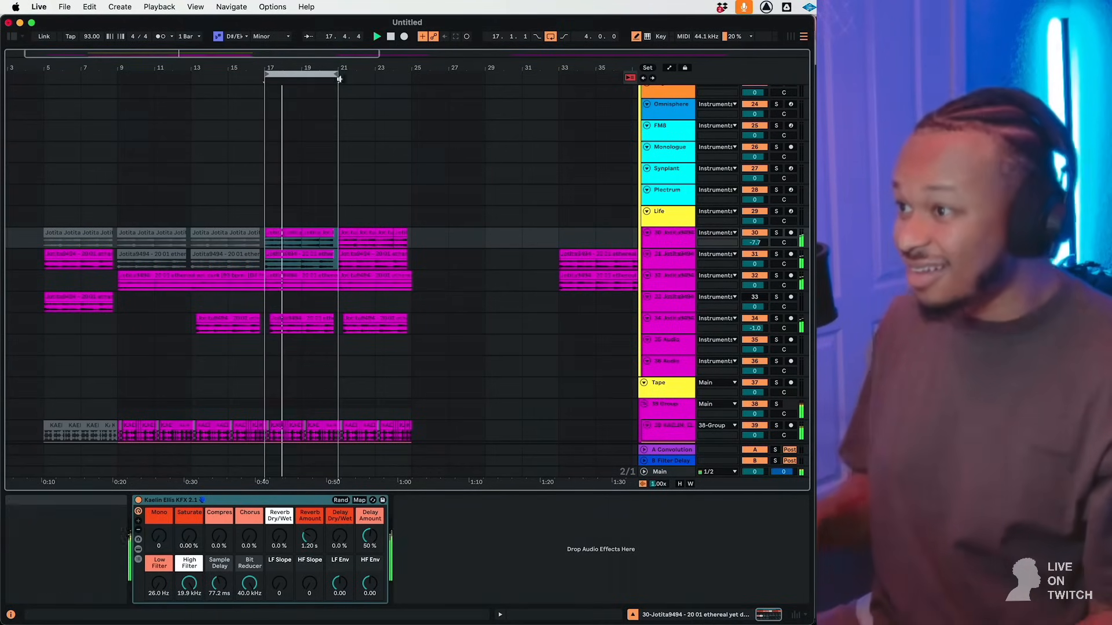
pyautogui.moveTo(340, 79); pyautogui.dragTo(412, 79)
# Consolidate the track 32 clips from bar 9 to bar 25 into a single clip.
pyautogui.click(322, 306)
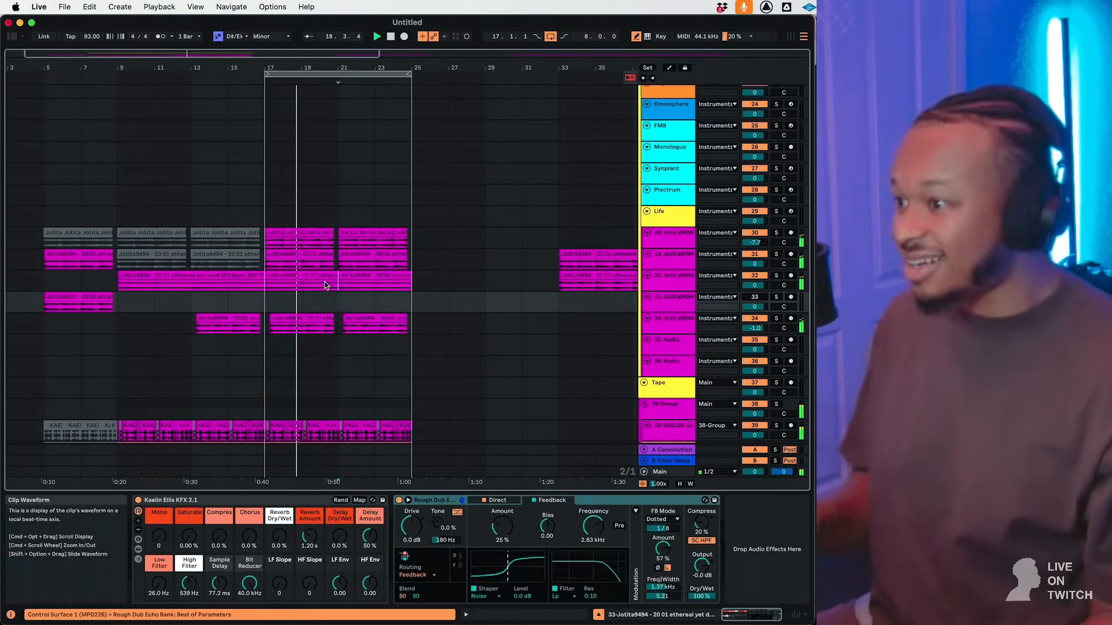
pyautogui.click(325, 286)
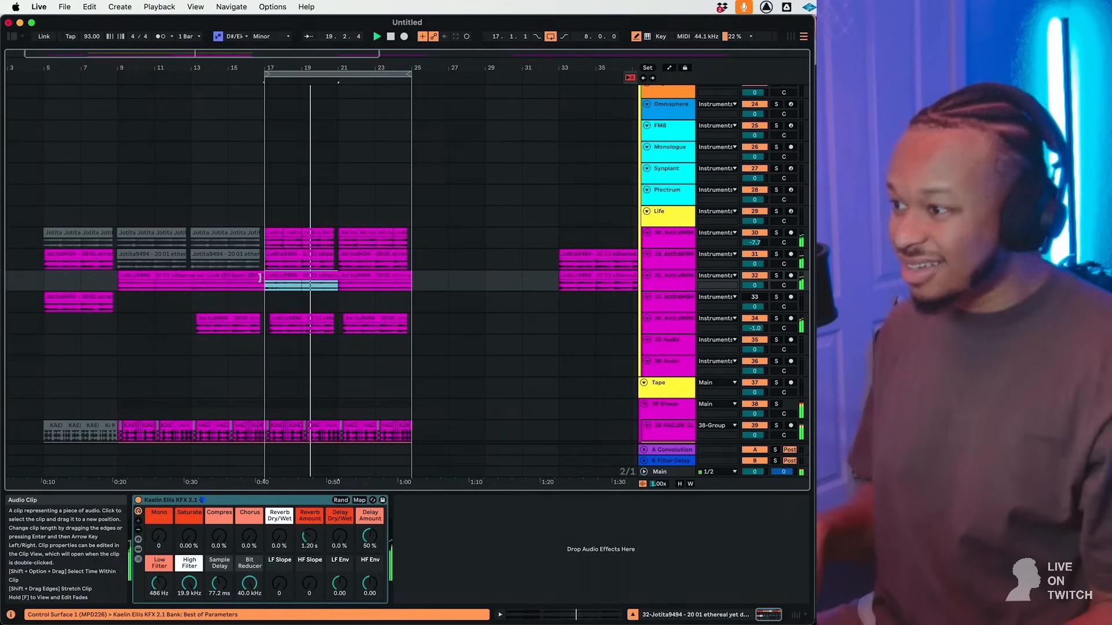
pyautogui.moveTo(260, 278); pyautogui.dragTo(393, 278)
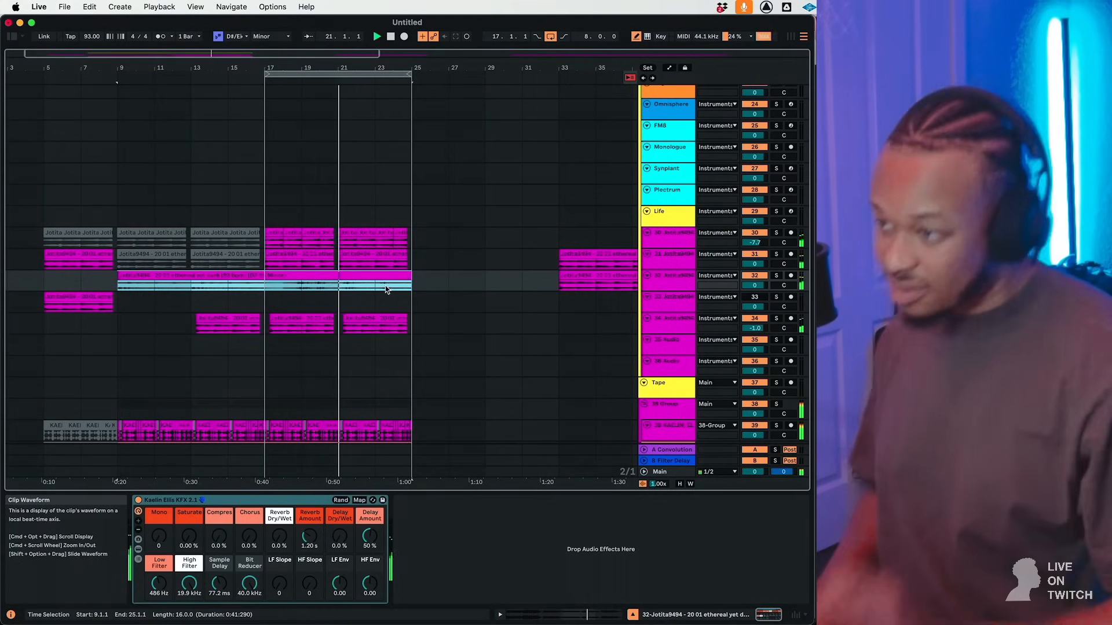
pyautogui.hscroll(-1, 377, 289)
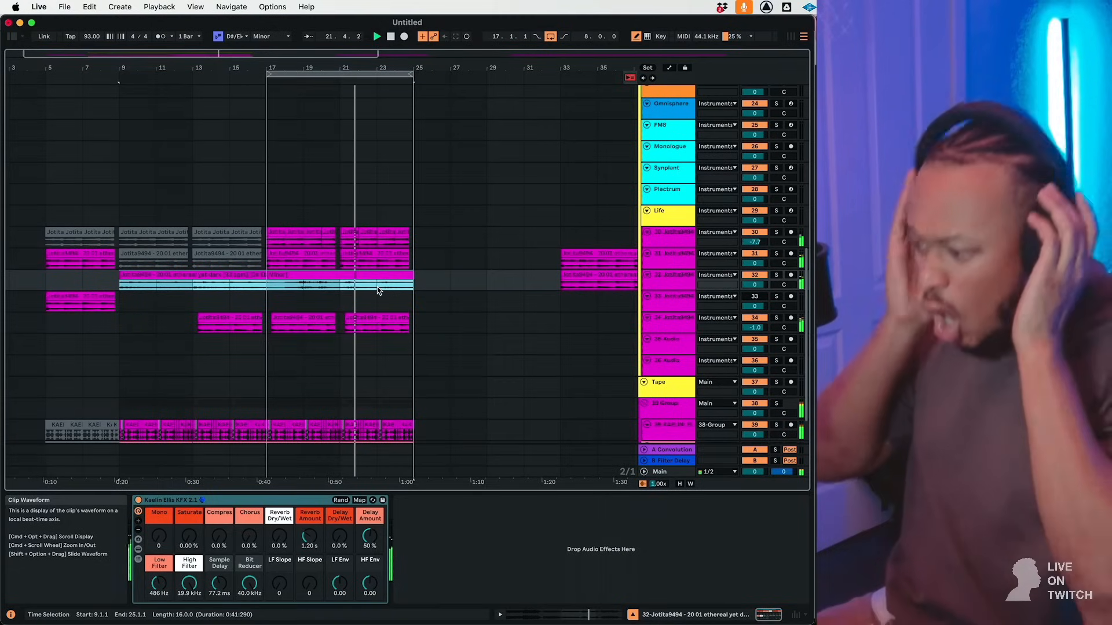
pyautogui.hscroll(2, 392, 289)
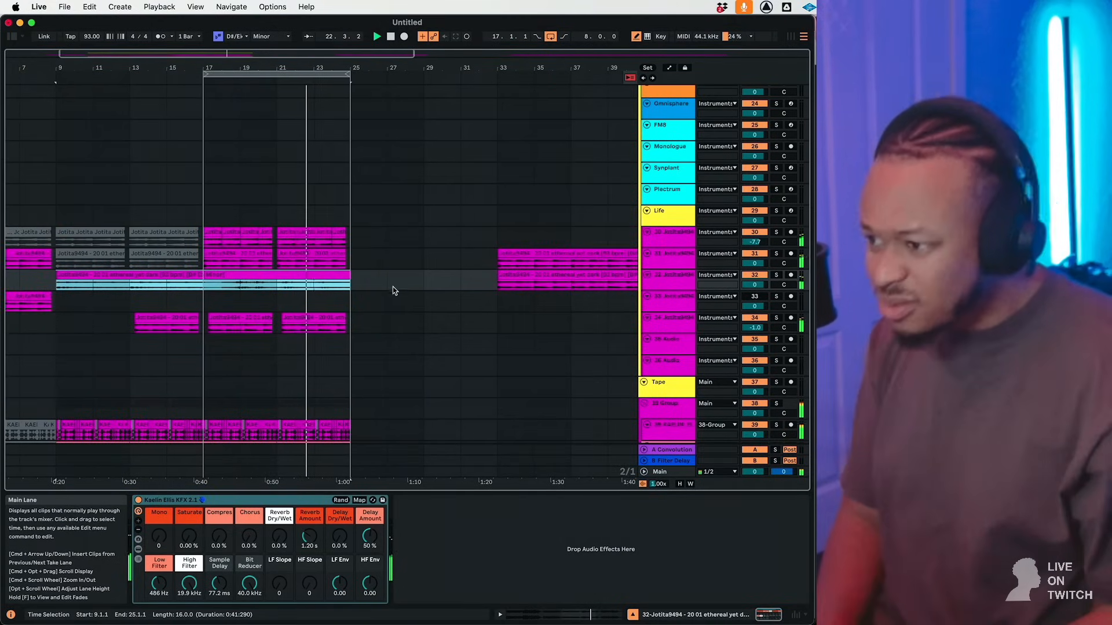
pyautogui.hscroll(-2, 393, 290)
pyautogui.scroll(-2, 393, 289)
pyautogui.hscroll(-2, 393, 286)
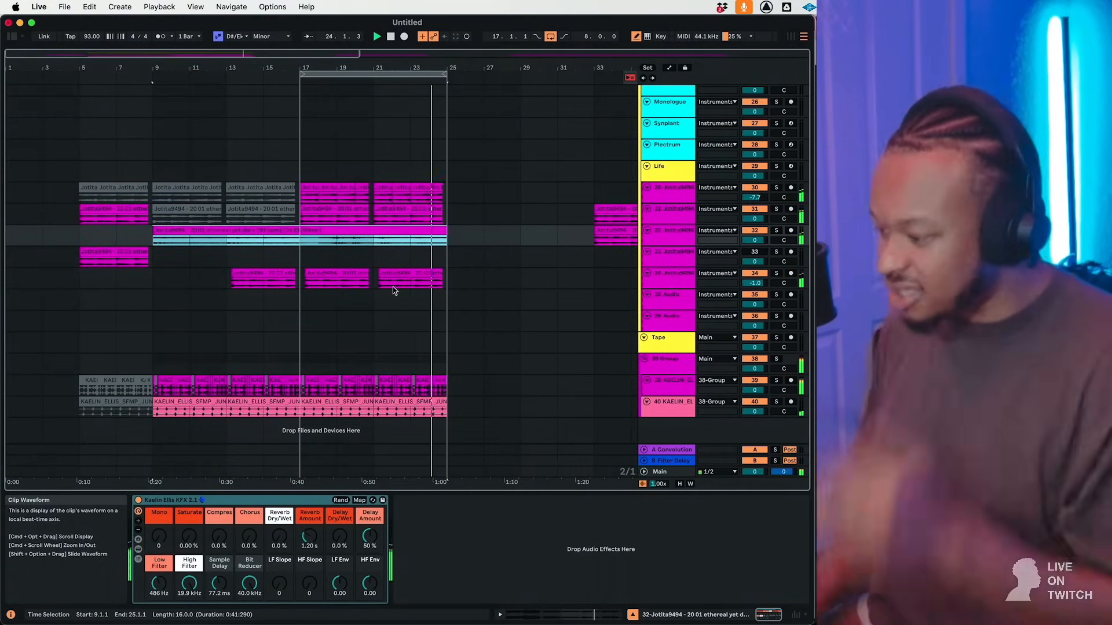
# Extend the loop start back to bar 5 and play the arrangement from there.
pyautogui.moveTo(305, 78); pyautogui.dragTo(81, 78)
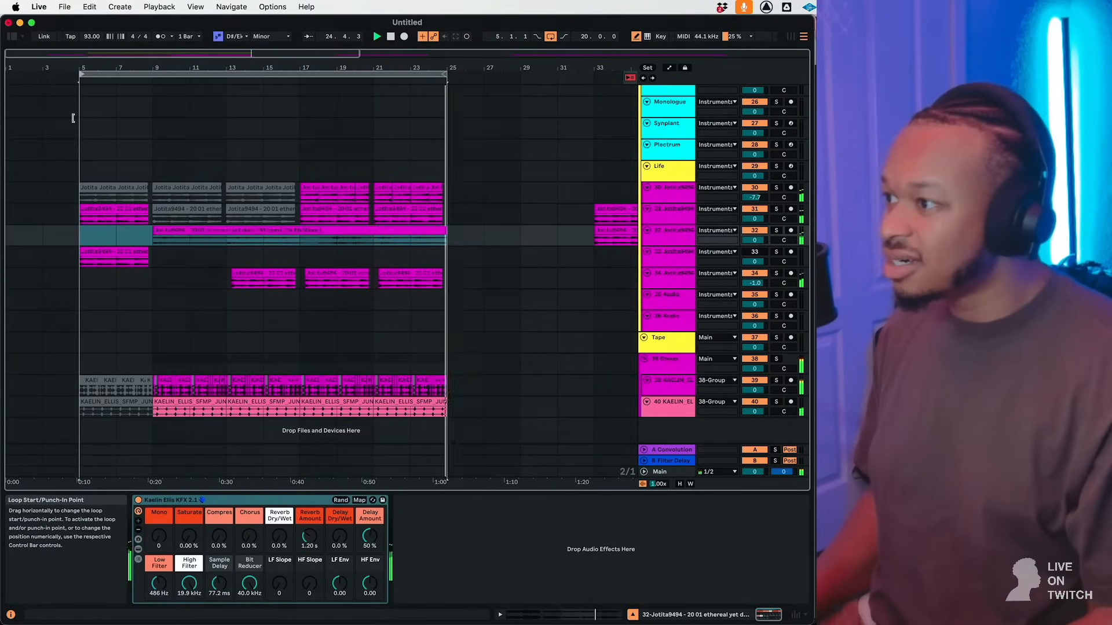
pyautogui.click(332, 240)
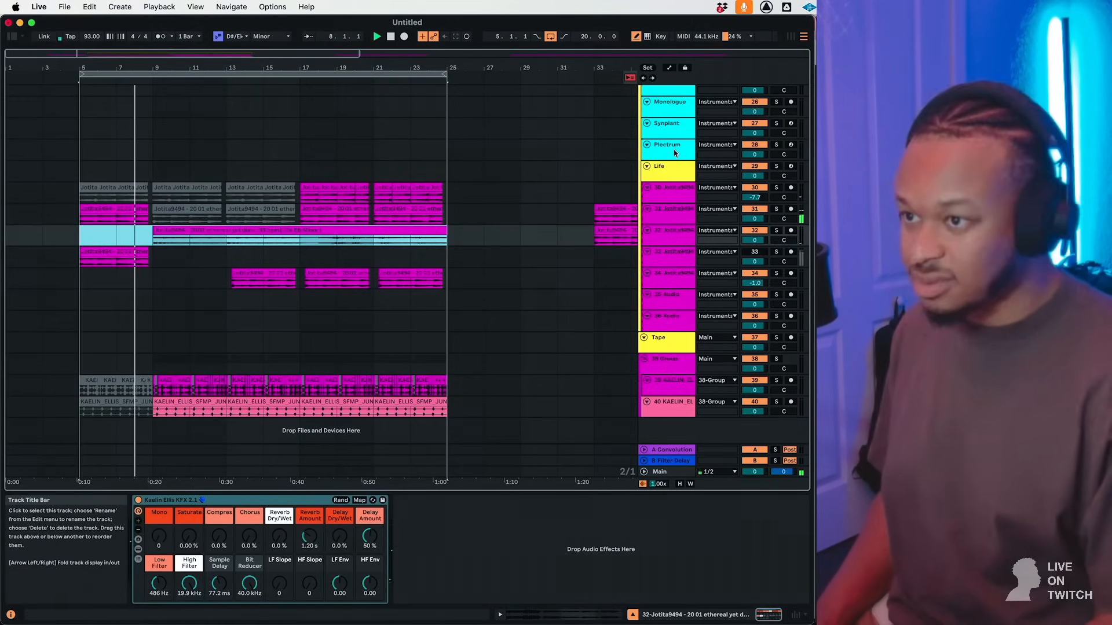
pyautogui.scroll(5, 676, 154)
pyautogui.scroll(-5, 617, 207)
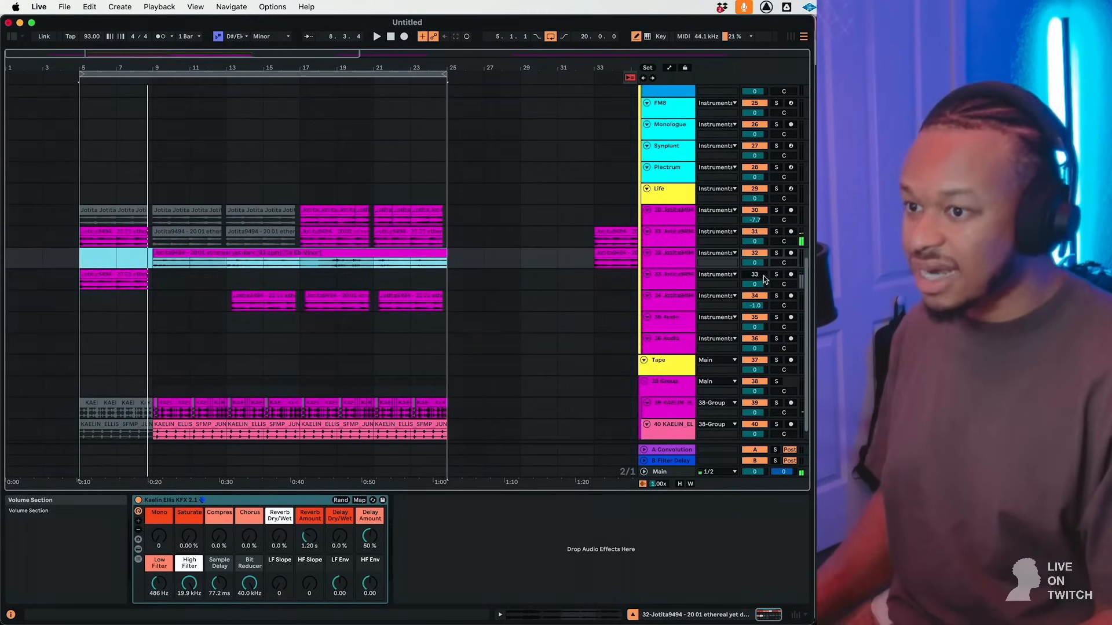
# Reactivate track 33, show the automation lanes with draw mode off, and enlarge track 33 to inspect the end of its clip.
pyautogui.click(106, 277)
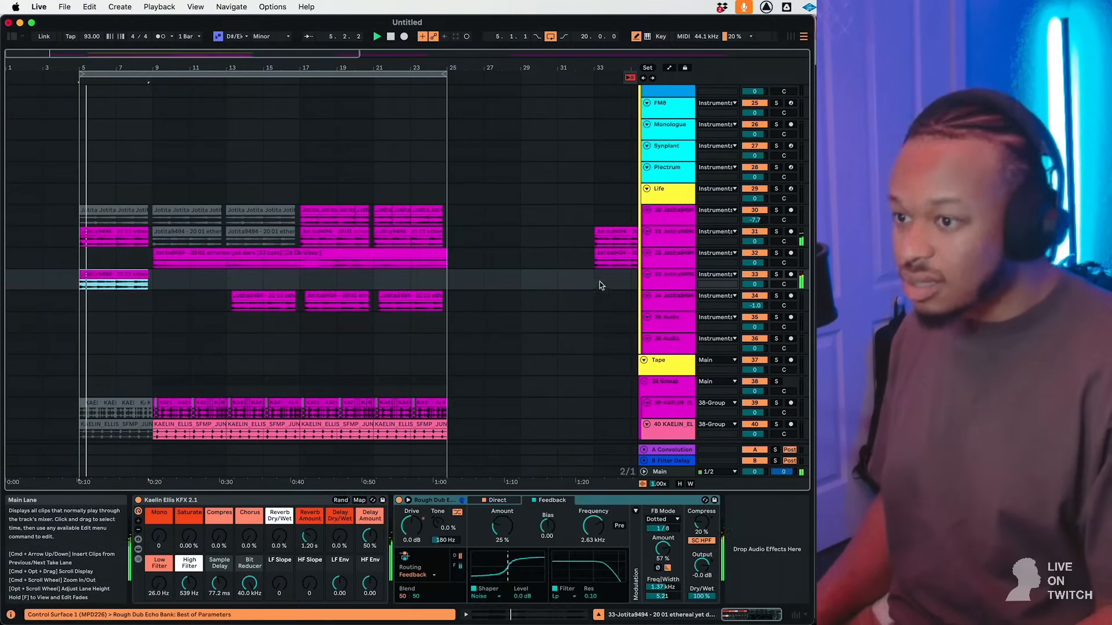
pyautogui.click(668, 279)
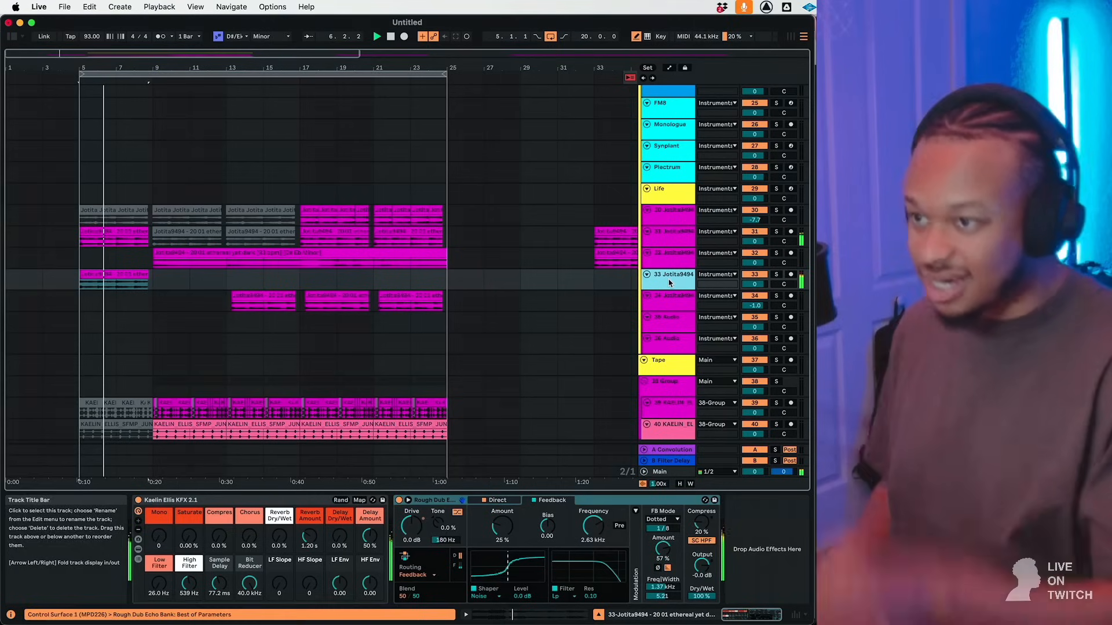
pyautogui.click(671, 68)
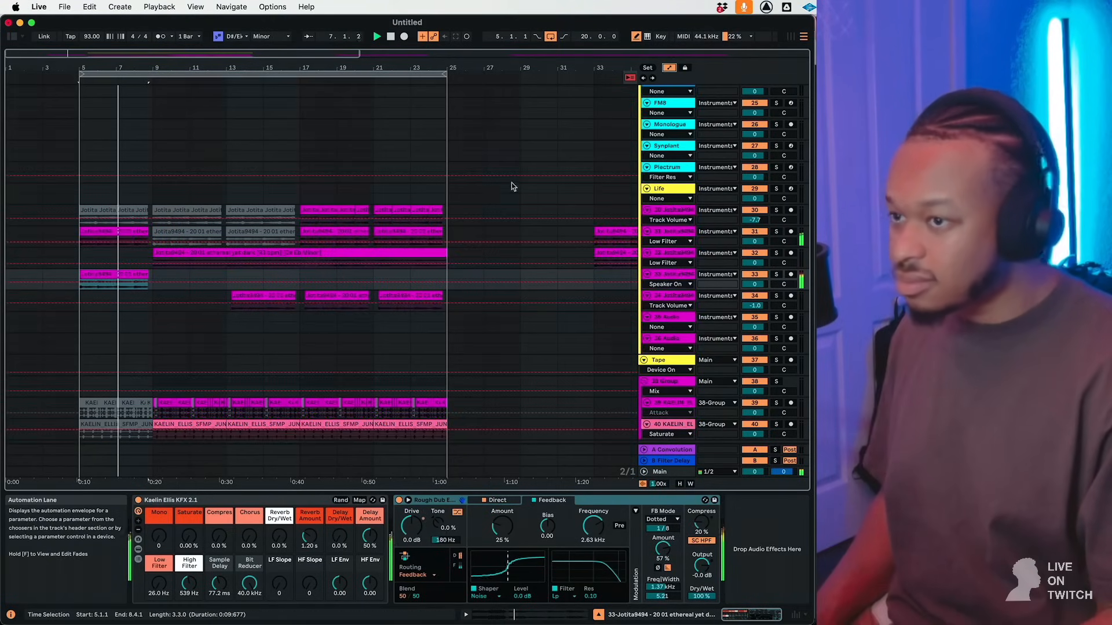
pyautogui.click(636, 36)
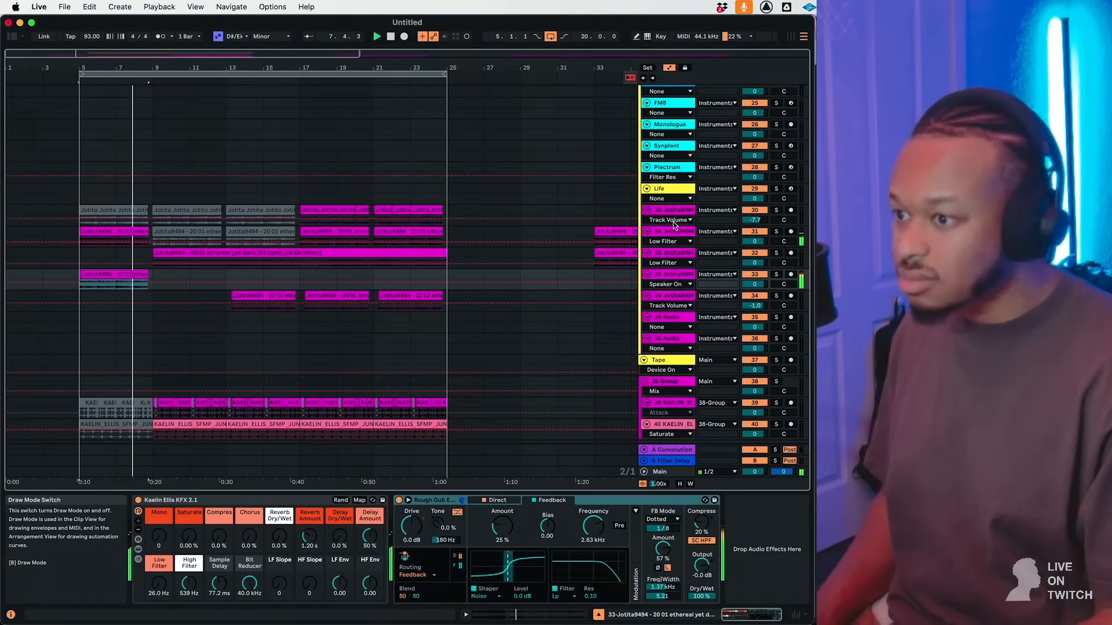
pyautogui.moveTo(671, 289); pyautogui.dragTo(669, 378)
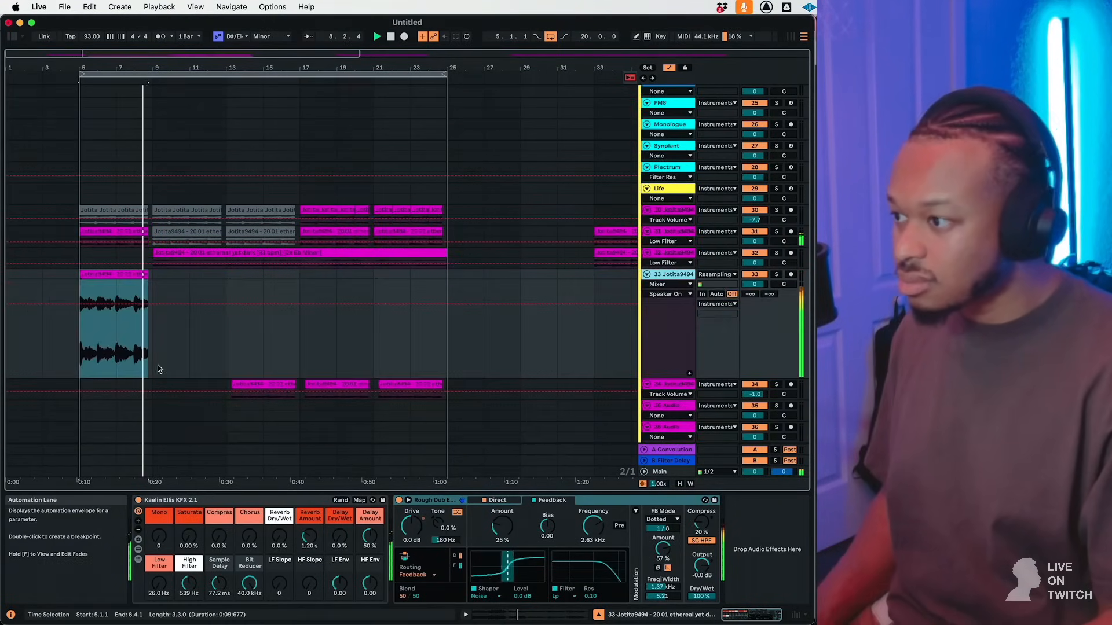
pyautogui.click(145, 322)
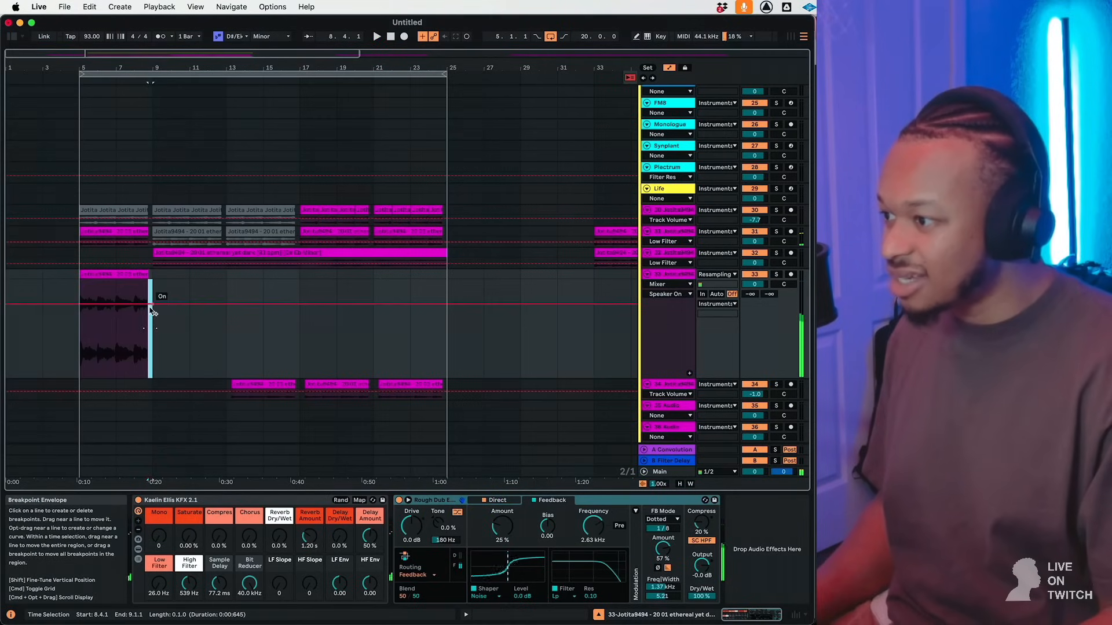
pyautogui.click(152, 307)
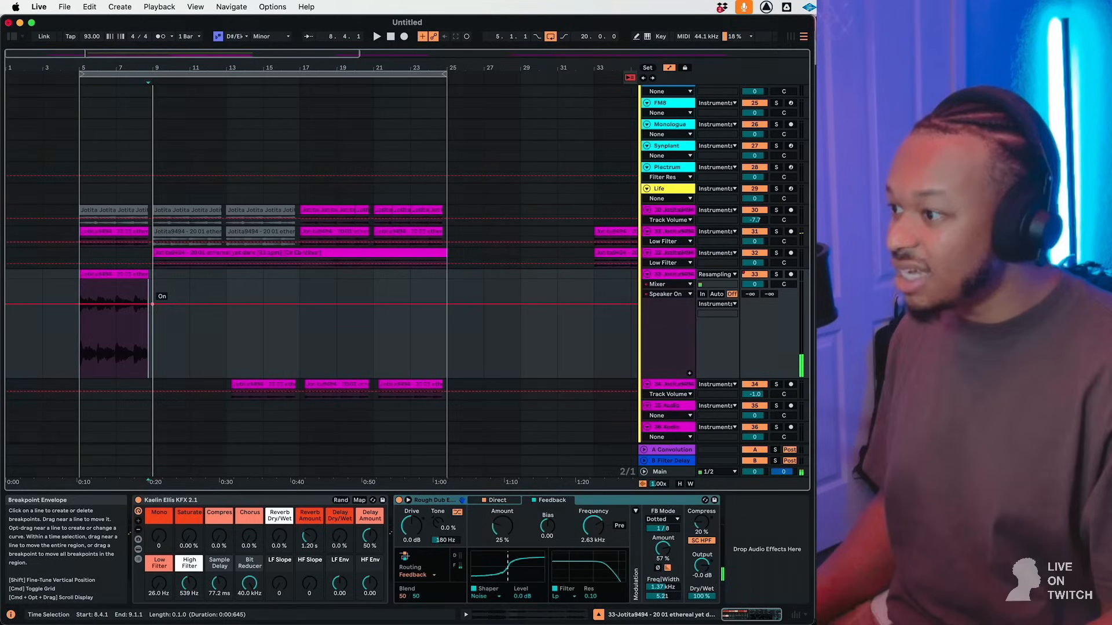
# Freeze track 33 and flatten it to audio so its effects are printed.
pyautogui.rightClick(660, 281)
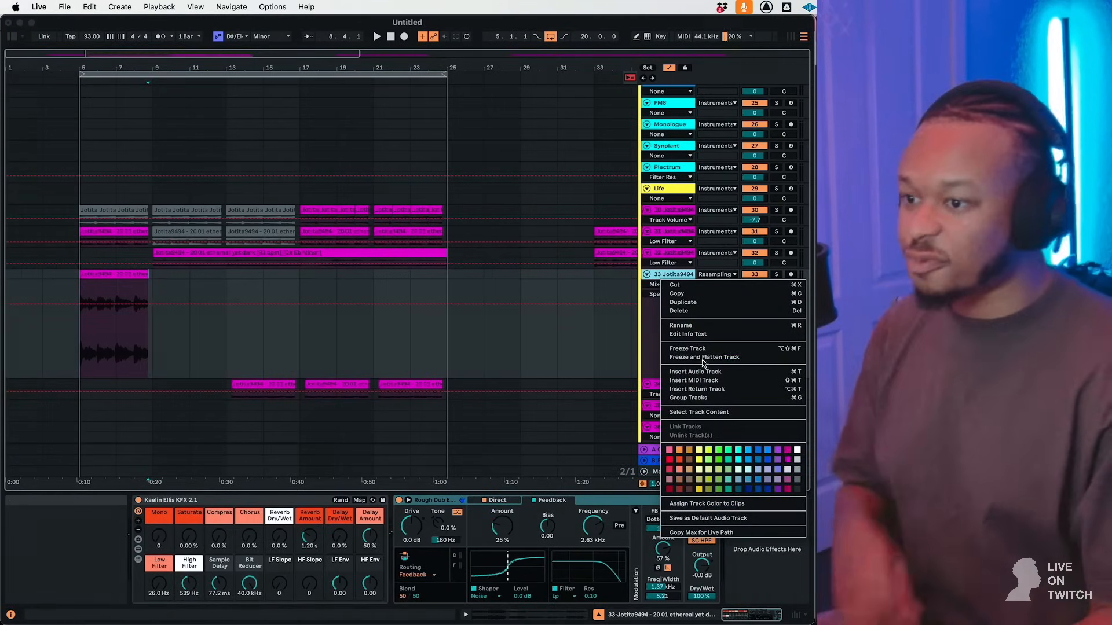
pyautogui.click(703, 350)
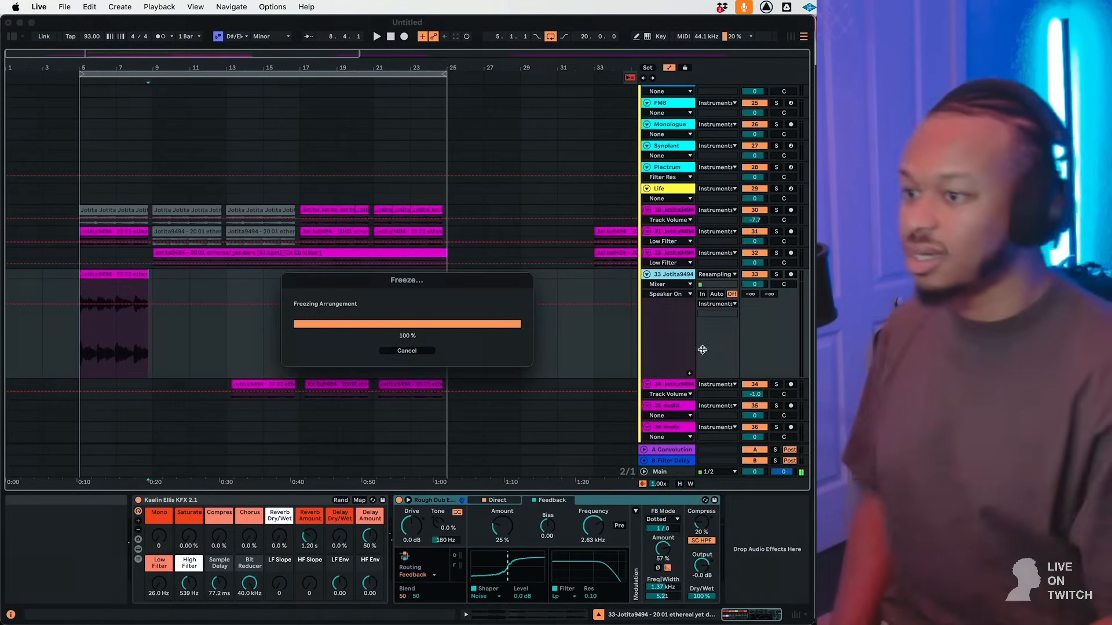
pyautogui.moveTo(78, 54); pyautogui.dragTo(78, 90)
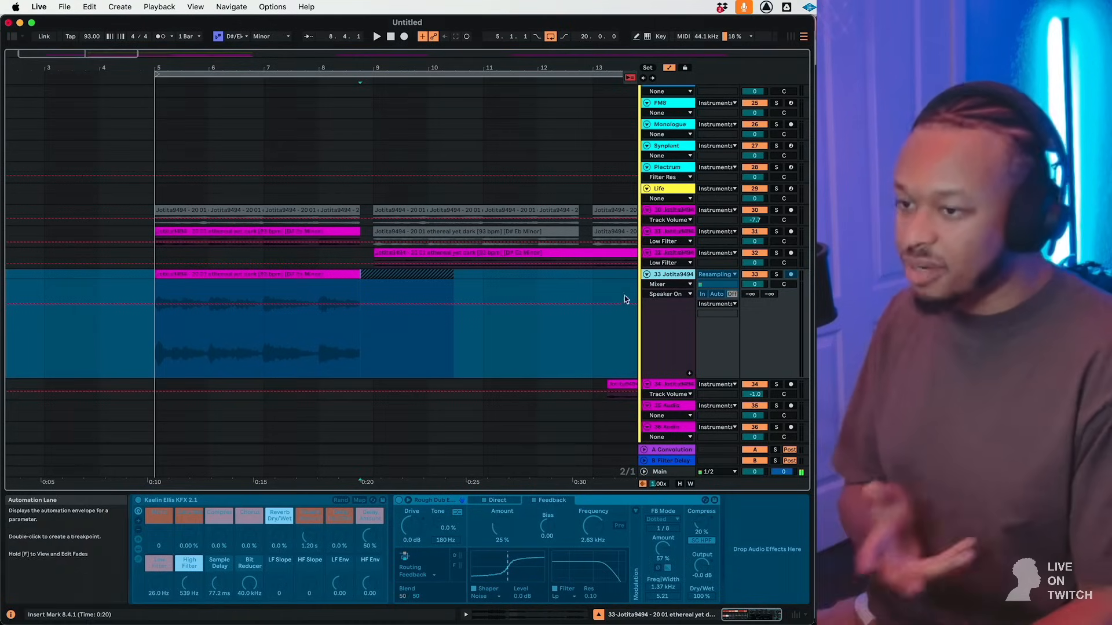
pyautogui.rightClick(663, 277)
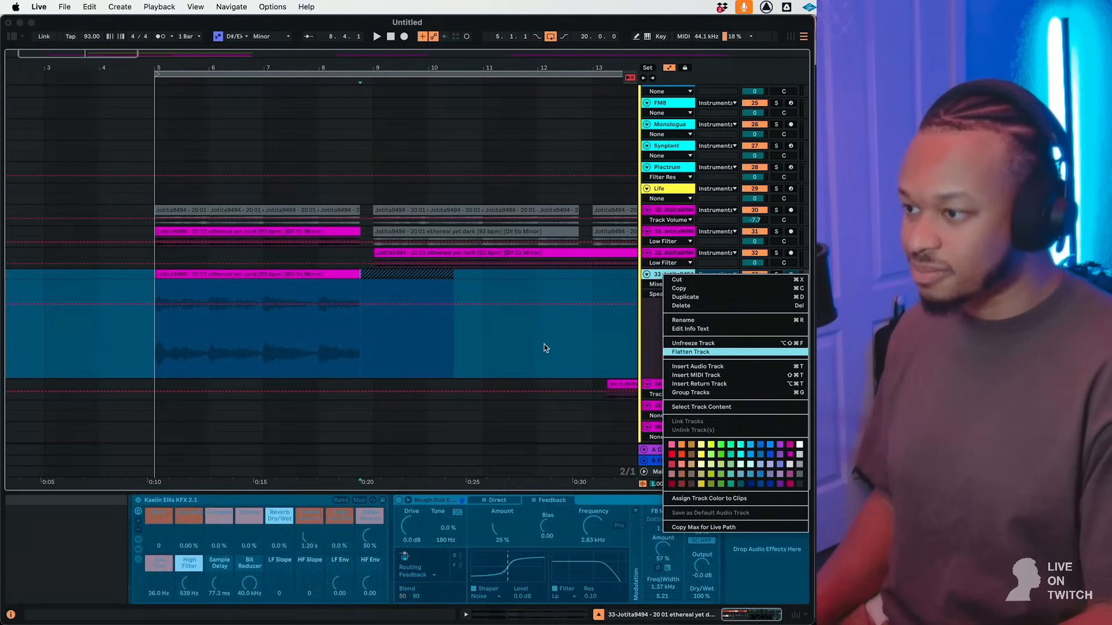
# Move the printed echo tail clip on track 33 to start at bar 9 and play it soloed.
pyautogui.click(351, 275)
pyautogui.click(373, 275)
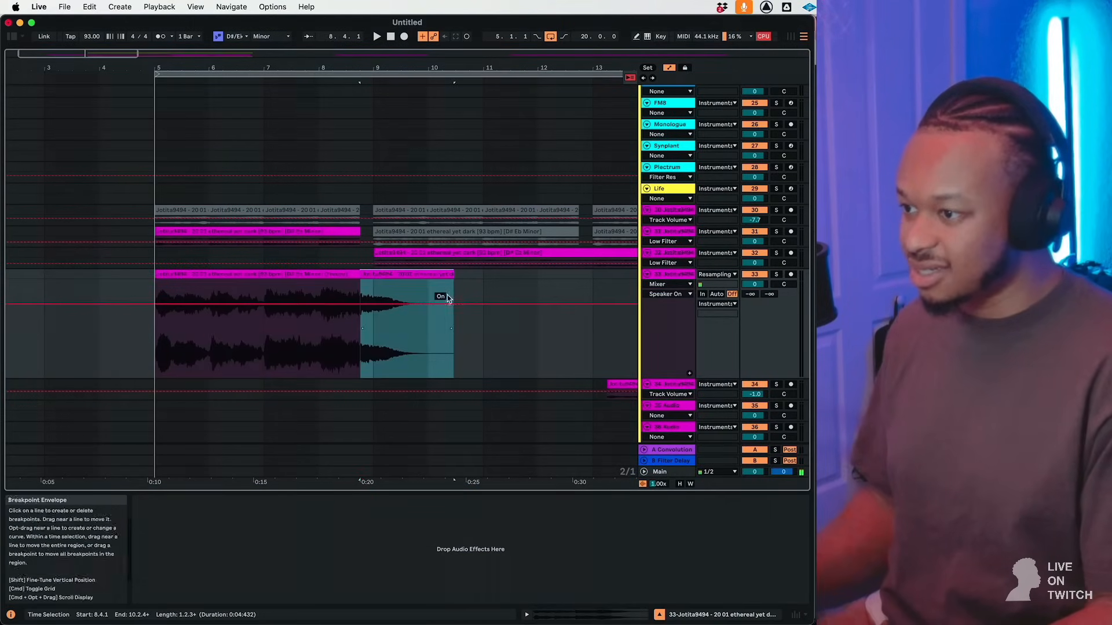
pyautogui.moveTo(409, 277); pyautogui.dragTo(422, 278)
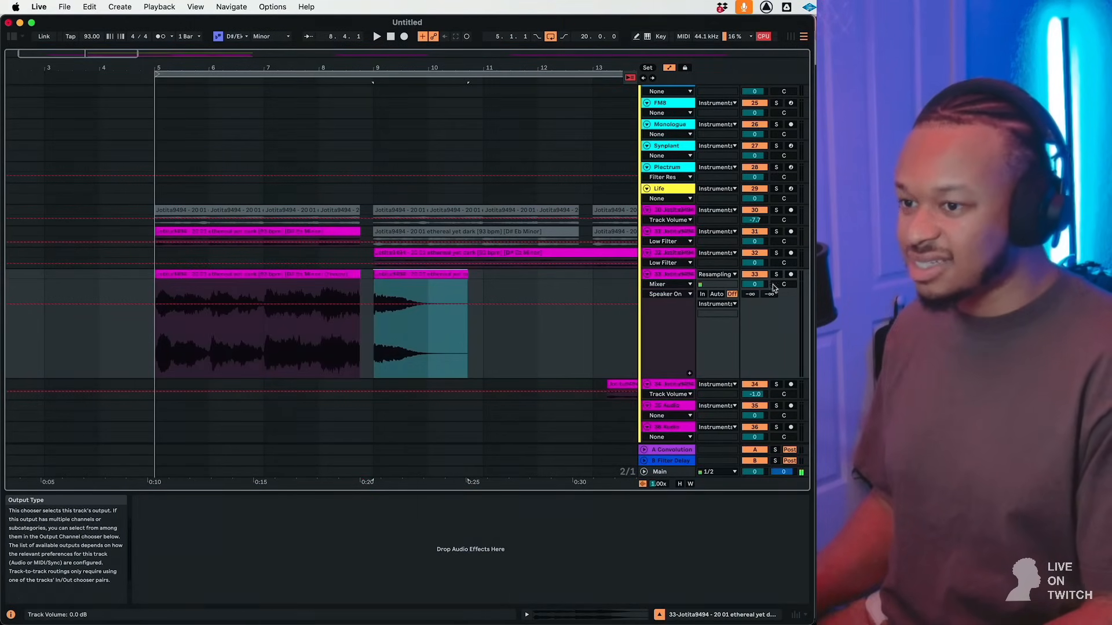
pyautogui.click(777, 275)
pyautogui.press('space')
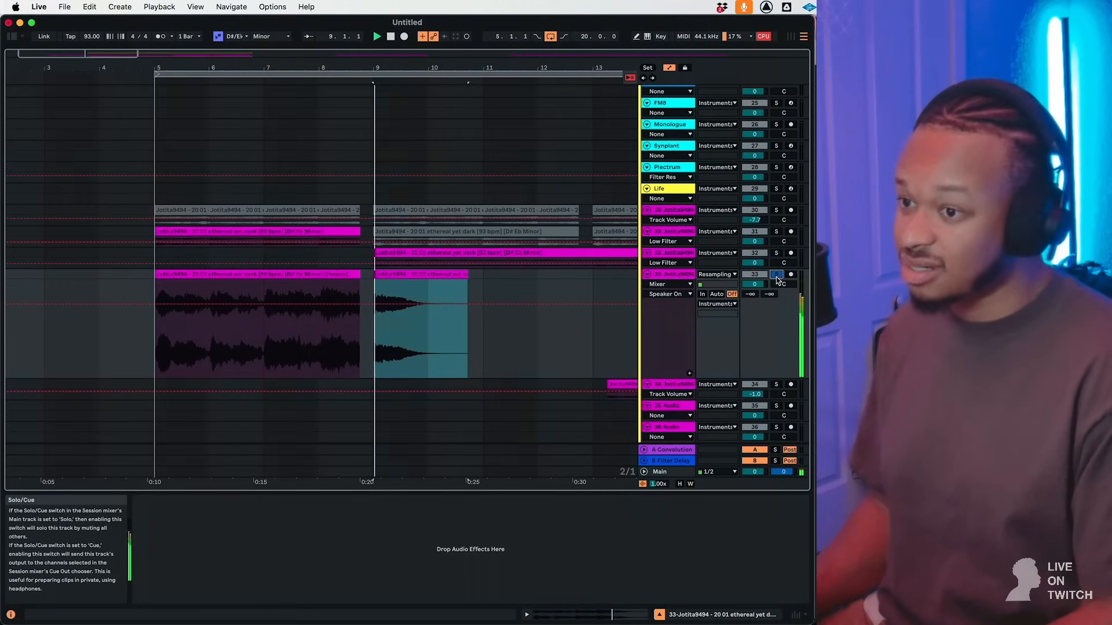
# Turn off warping for the echo tail clip and audition it from bar 9 with track 33 soloed.
pyautogui.doubleClick(428, 275)
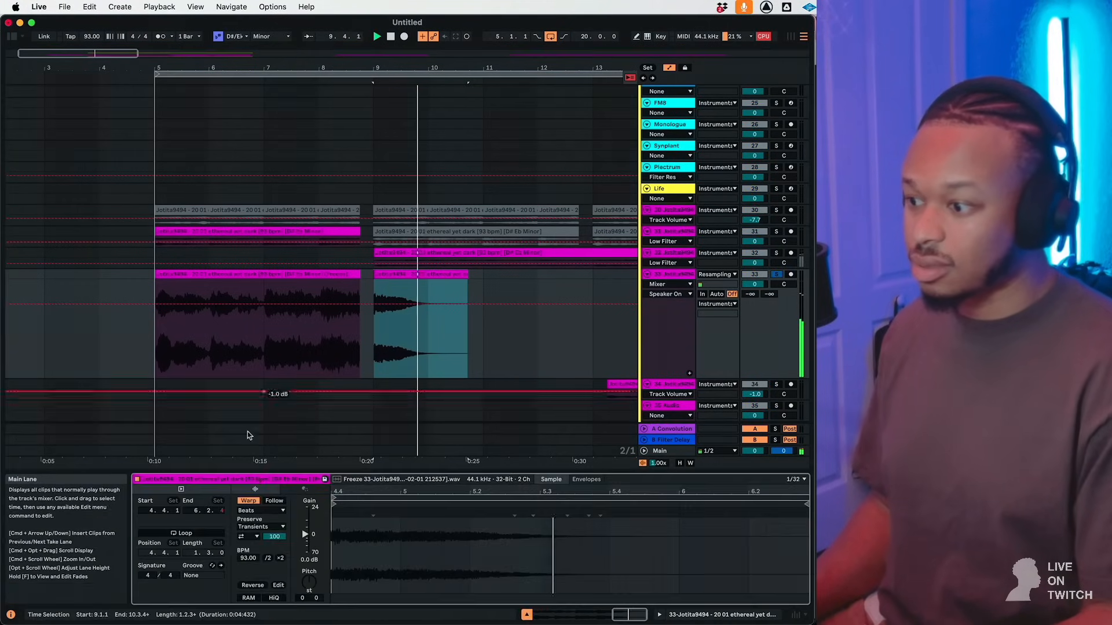
pyautogui.click(776, 276)
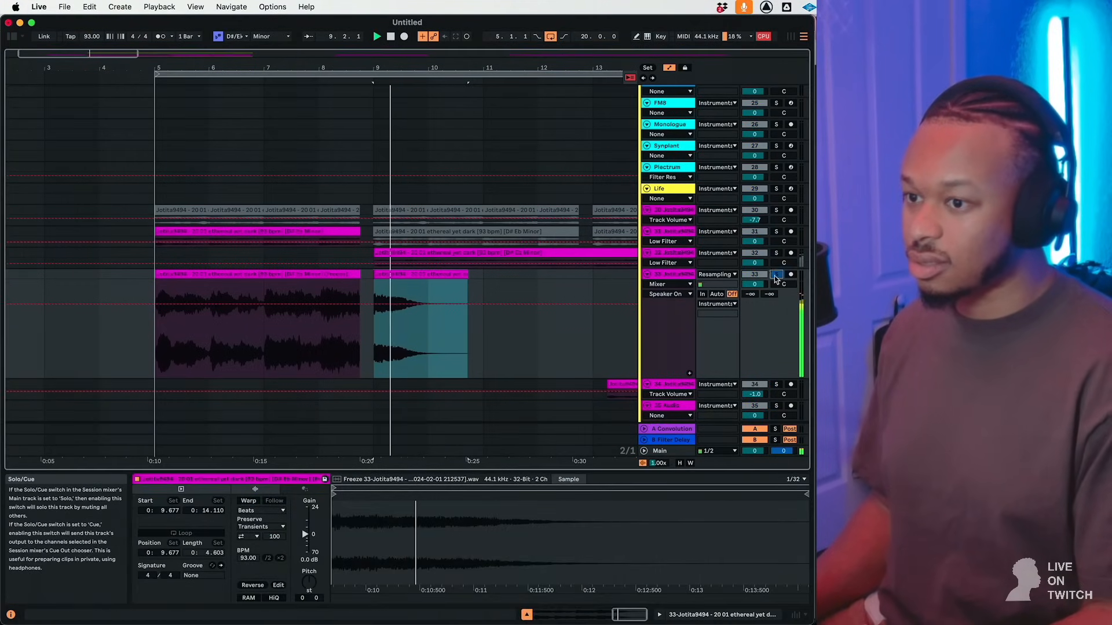
pyautogui.click(776, 275)
pyautogui.press('space')
pyautogui.press('space')
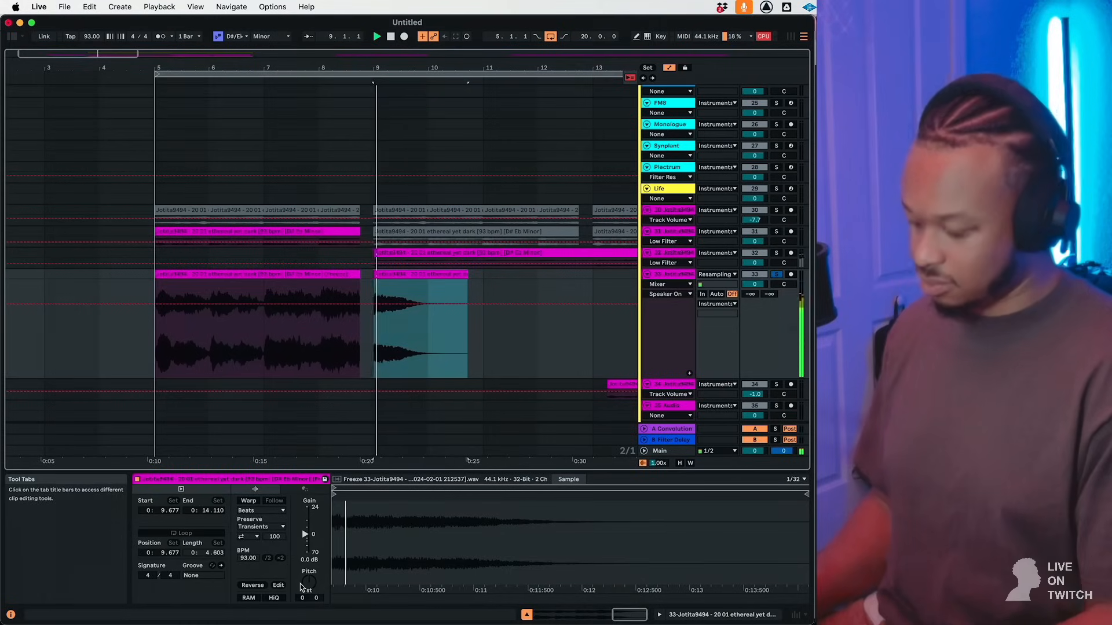
# Try transposing the echo tail clip up 2 semitones, then unsolo track 33.
pyautogui.moveTo(308, 583); pyautogui.dragTo(307, 574)
pyautogui.scroll(1, 763, 290)
pyautogui.press('space')
pyautogui.click(776, 275)
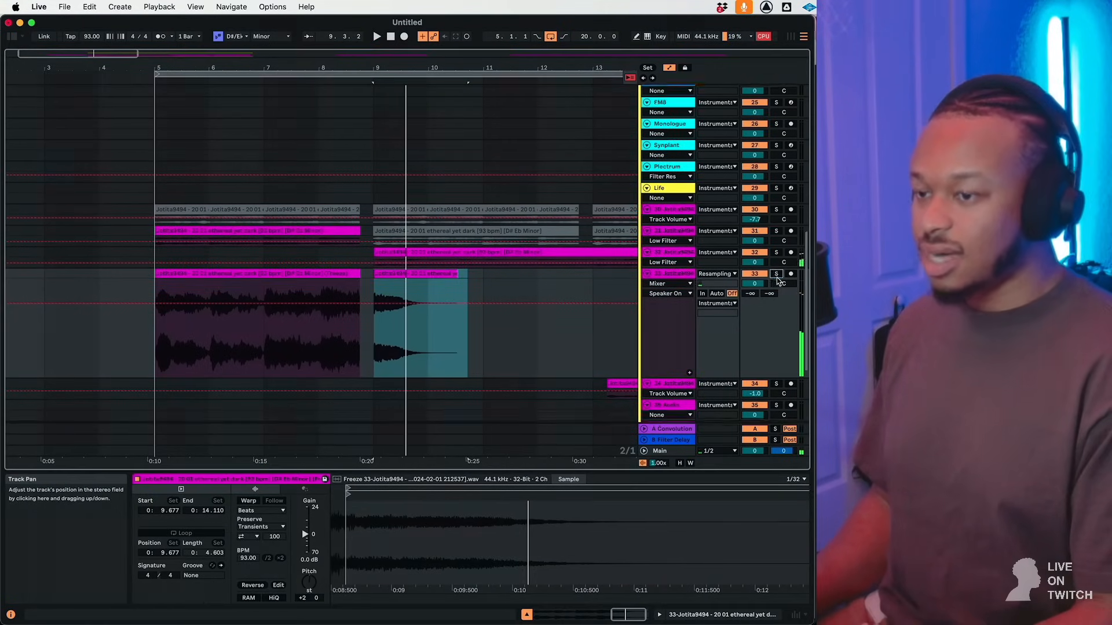
# Transpose the echo tail clip up 12 semitones and audition it from bar 9 with track 33 soloed.
pyautogui.scroll(10, 303, 585)
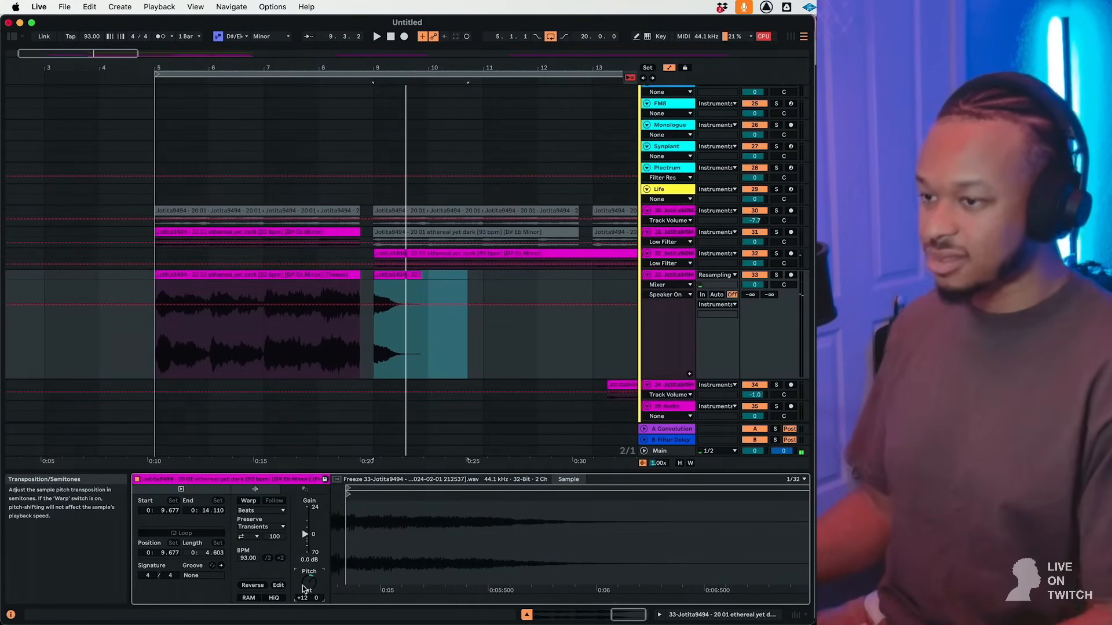
pyautogui.press('space')
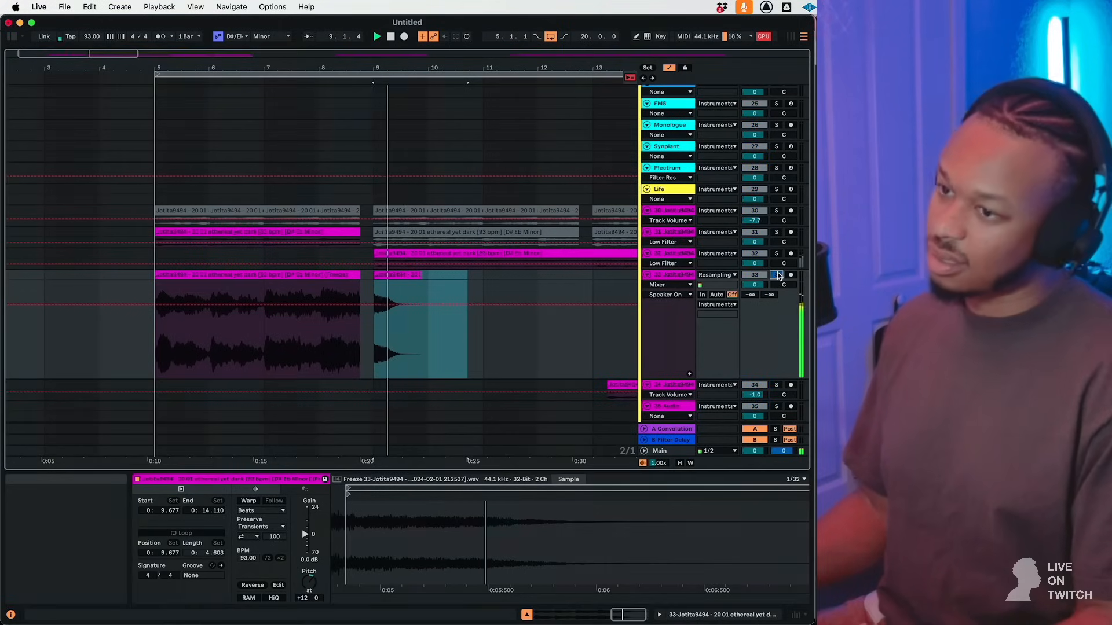
pyautogui.click(776, 275)
pyautogui.press('space')
pyautogui.press('space')
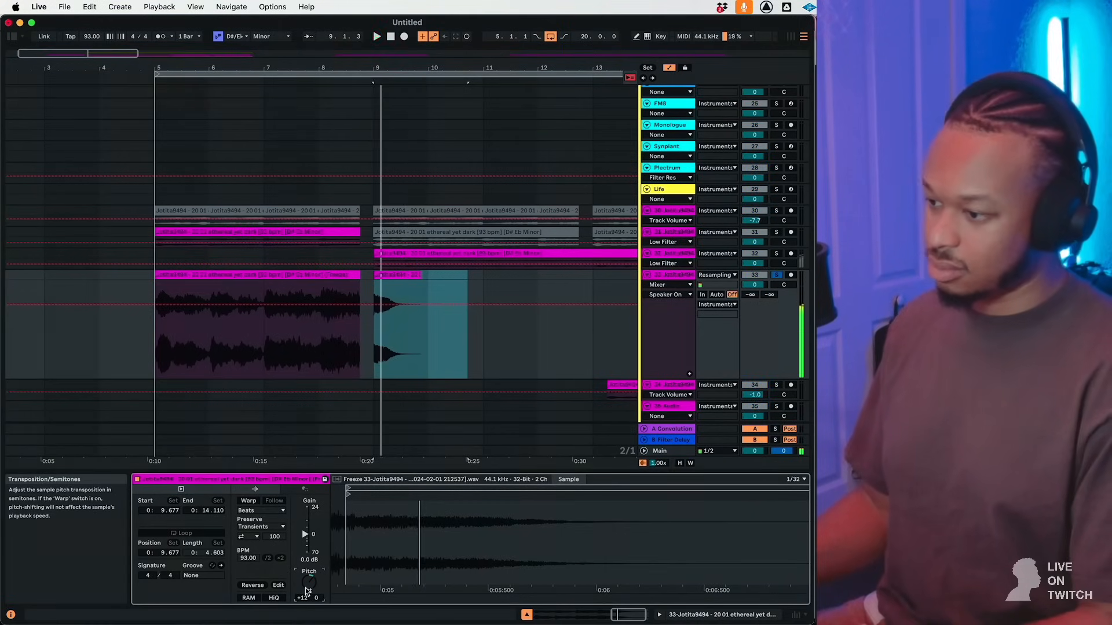
# Transpose the echo tail clip up 24 semitones and audition it.
pyautogui.write('24')
pyautogui.press('Return')
pyautogui.press('space')
pyautogui.press('space')
# Insert a new audio track below track 33 and move the echo tail clip onto it, keeping its start at bar 9.
pyautogui.scroll(-5, 560, 313)
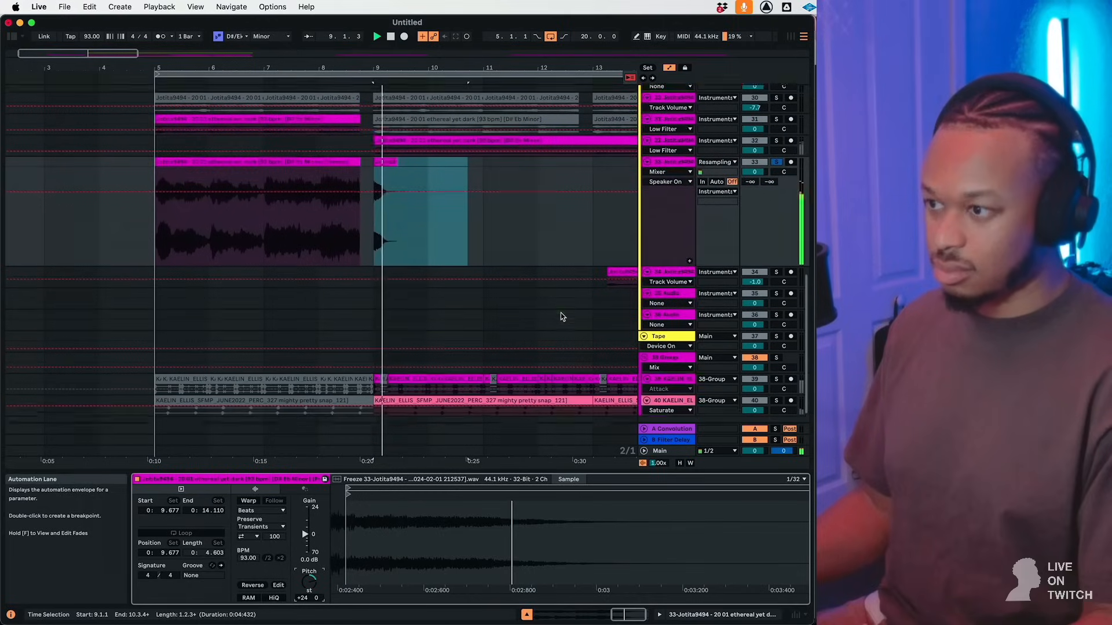
pyautogui.click(693, 158)
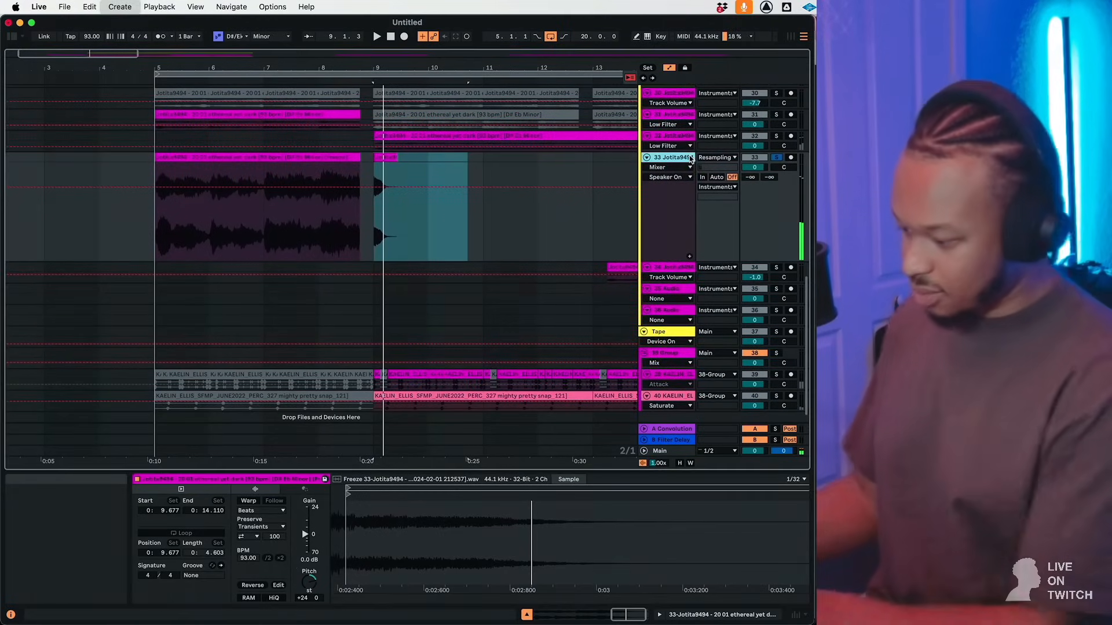
pyautogui.press('super+t')
pyautogui.click(385, 157)
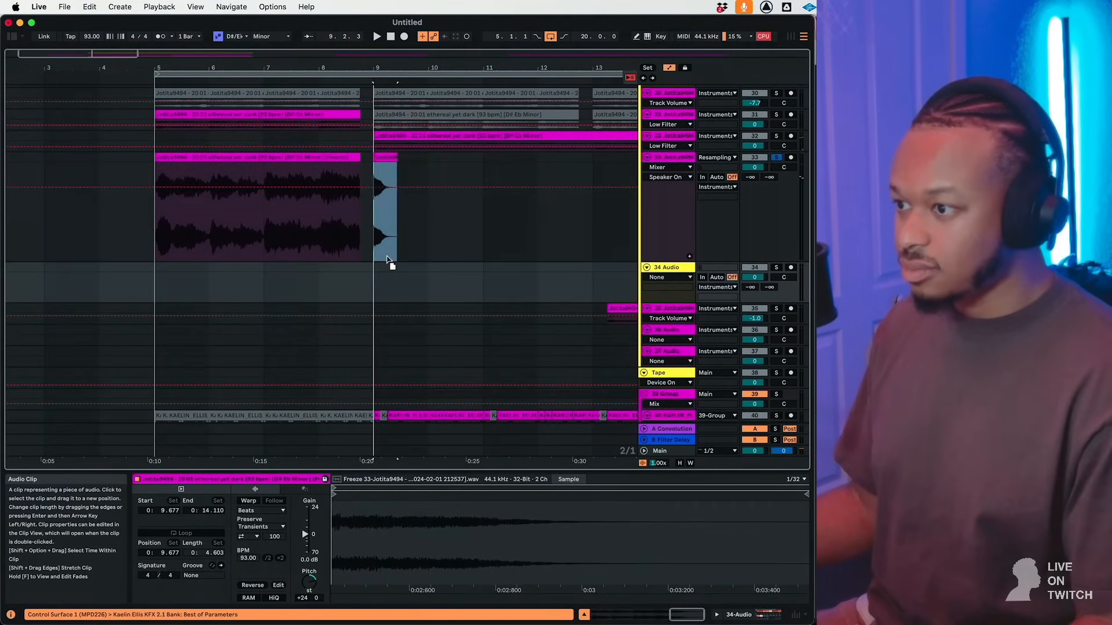
pyautogui.moveTo(385, 157); pyautogui.dragTo(385, 267)
# Solo track 34 and set its Kaelin Ellis KFX Reverb Dry/Wet to 53 % and Reverb Amount to 7.60 s while auditioning the tail.
pyautogui.click(775, 269)
pyautogui.press('space')
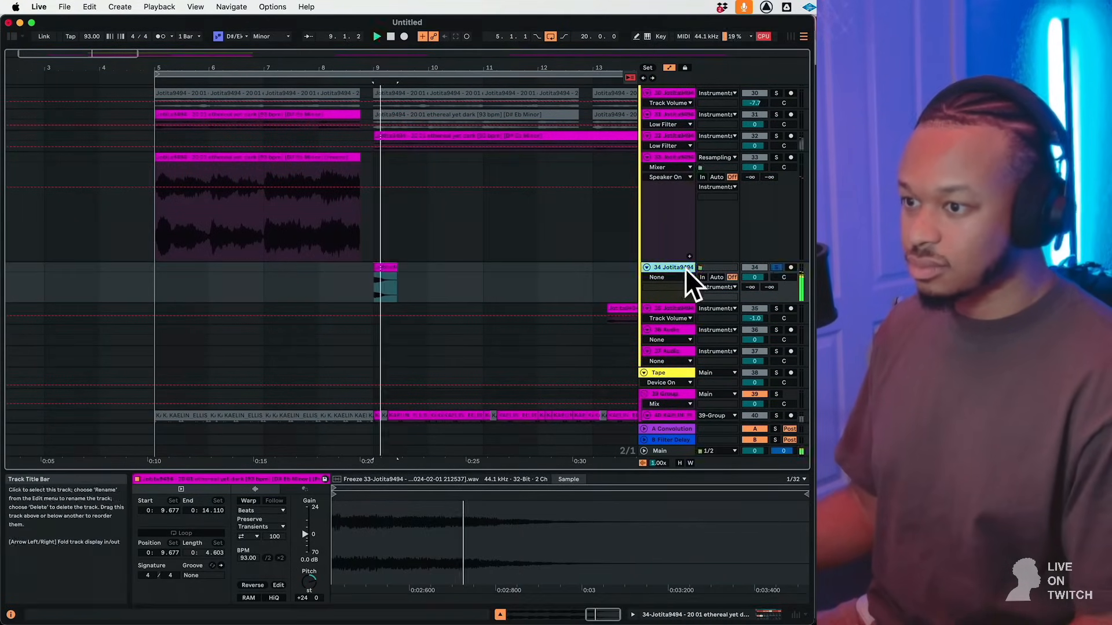
pyautogui.doubleClick(685, 269)
pyautogui.click(280, 536)
pyautogui.moveTo(280, 537); pyautogui.dragTo(311, 502)
pyautogui.press('space')
pyautogui.press('space')
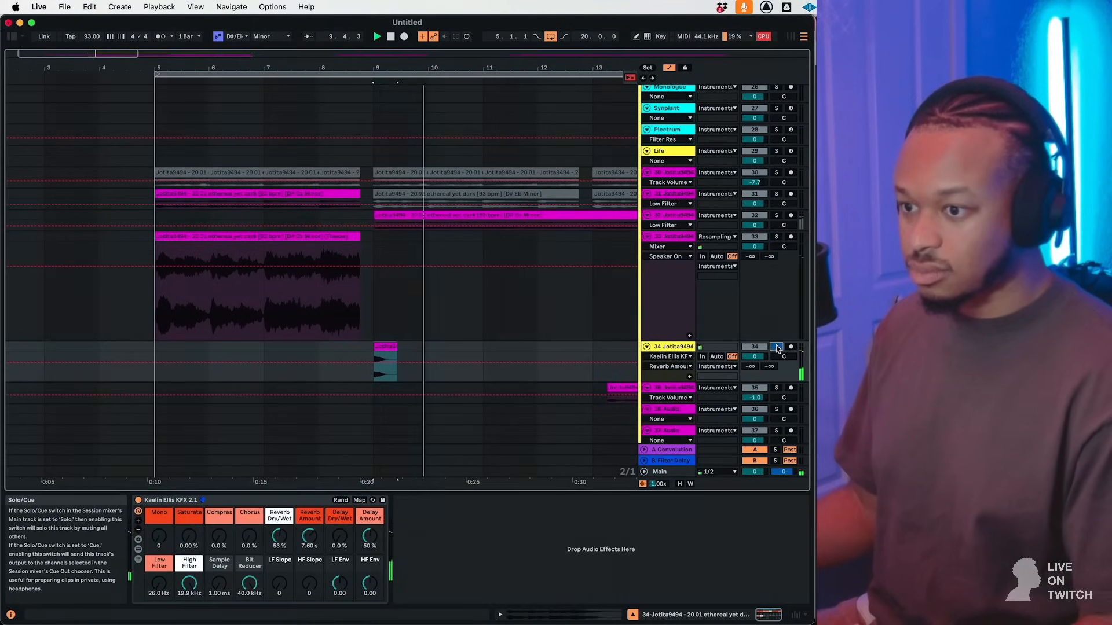
# Play the full mix from bar 5 and set track 34's Low Filter to 394 Hz and Sample Delay to 53.2 ms.
pyautogui.click(168, 355)
pyautogui.press('space')
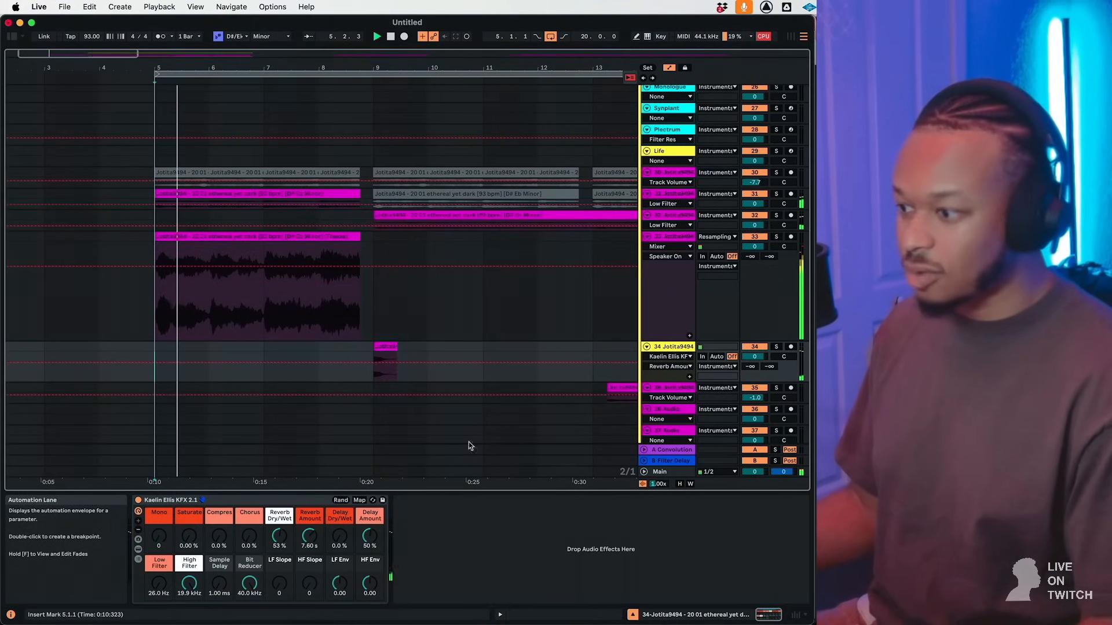
pyautogui.moveTo(160, 585); pyautogui.dragTo(159, 560)
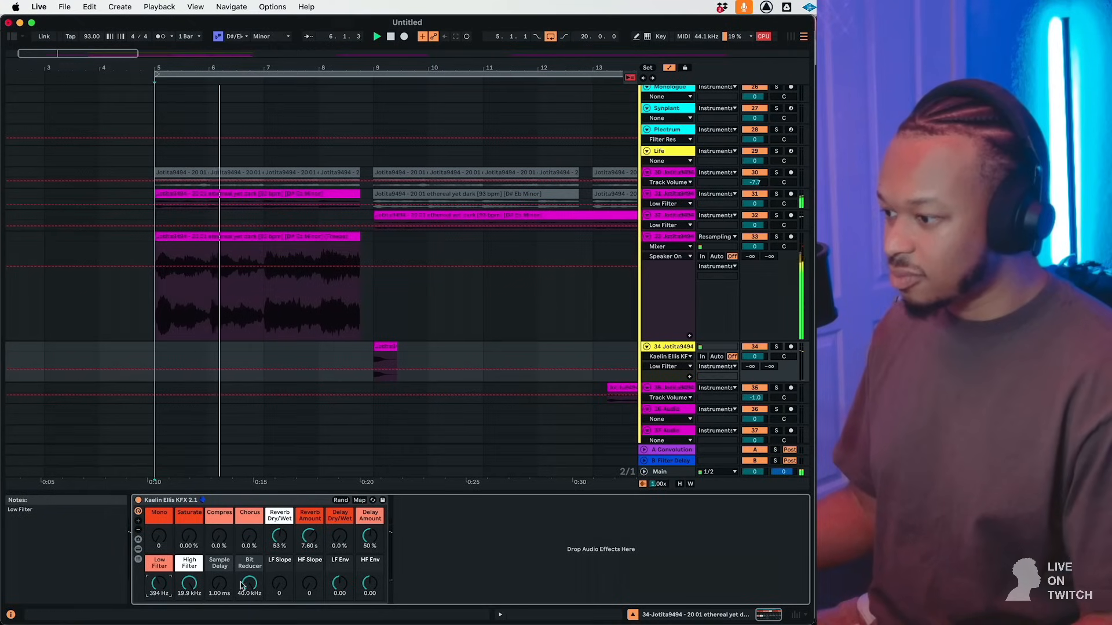
pyautogui.moveTo(219, 584); pyautogui.dragTo(219, 548)
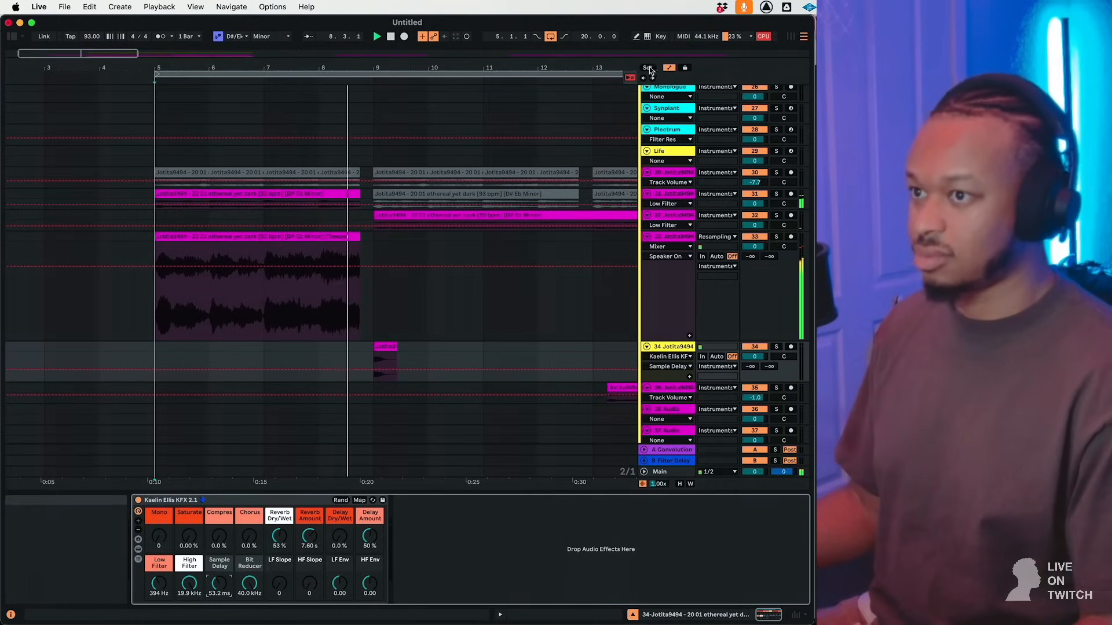
# Hide the automation lanes and lower track 34's volume to -6.2 dB.
pyautogui.click(668, 68)
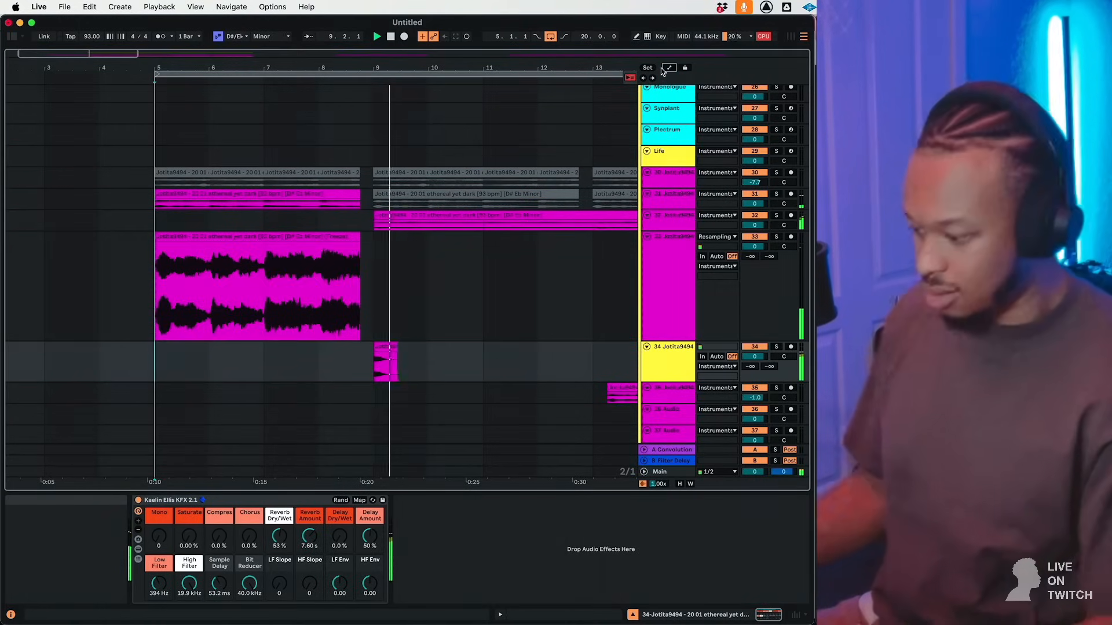
pyautogui.moveTo(755, 357); pyautogui.dragTo(755, 371)
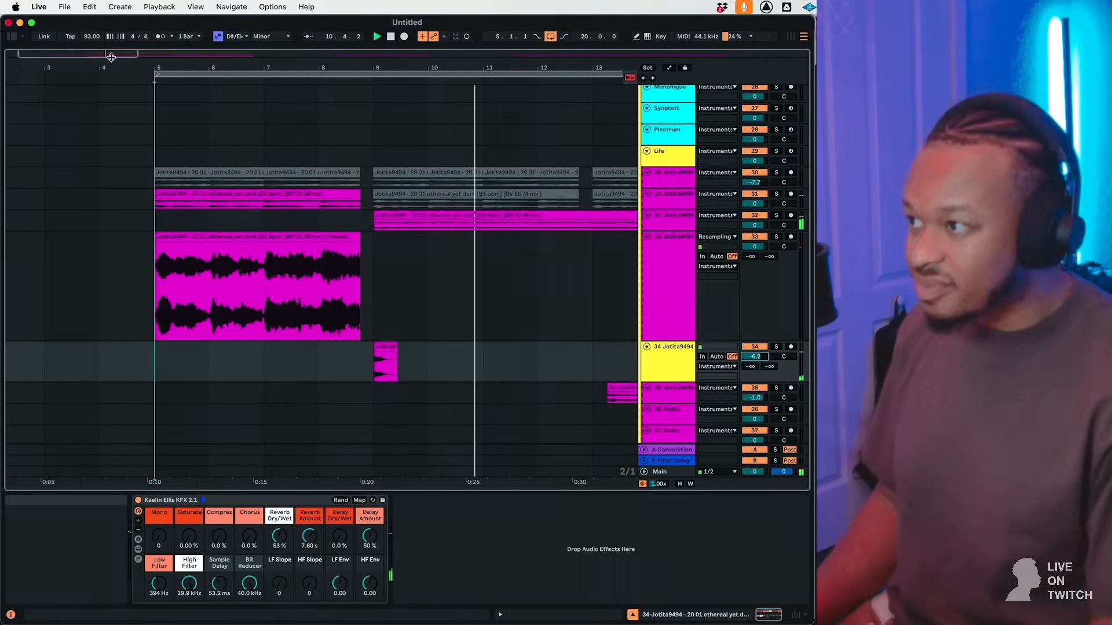
# Deactivate the first sample clip on track 35, spanning 13.2.1 to 16.4.1.
pyautogui.moveTo(104, 57); pyautogui.dragTo(344, 54)
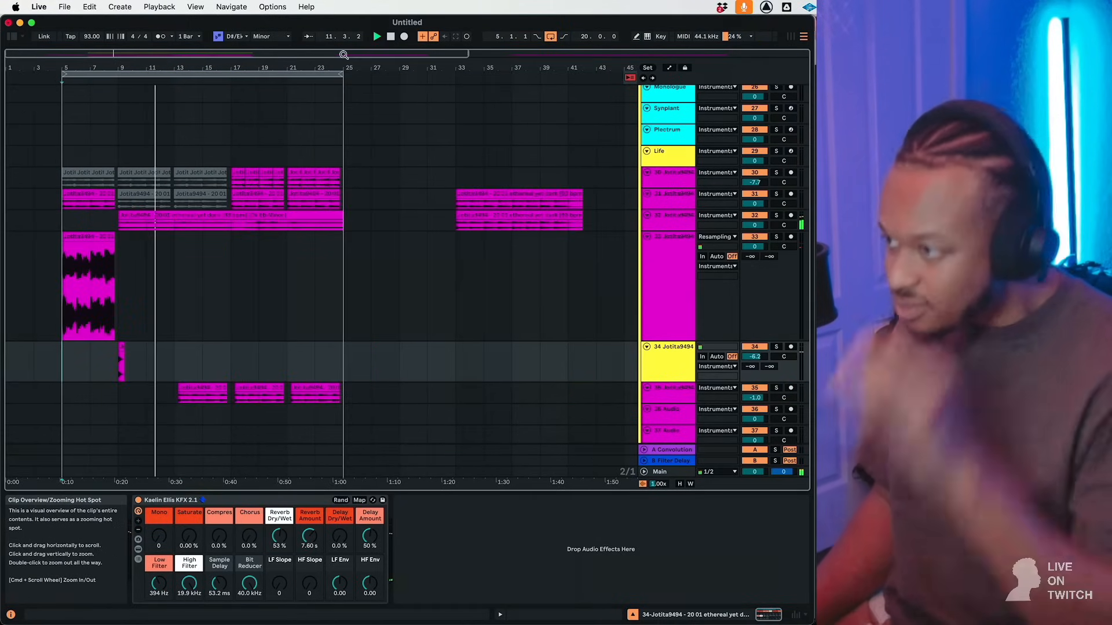
pyautogui.scroll(-3, 190, 363)
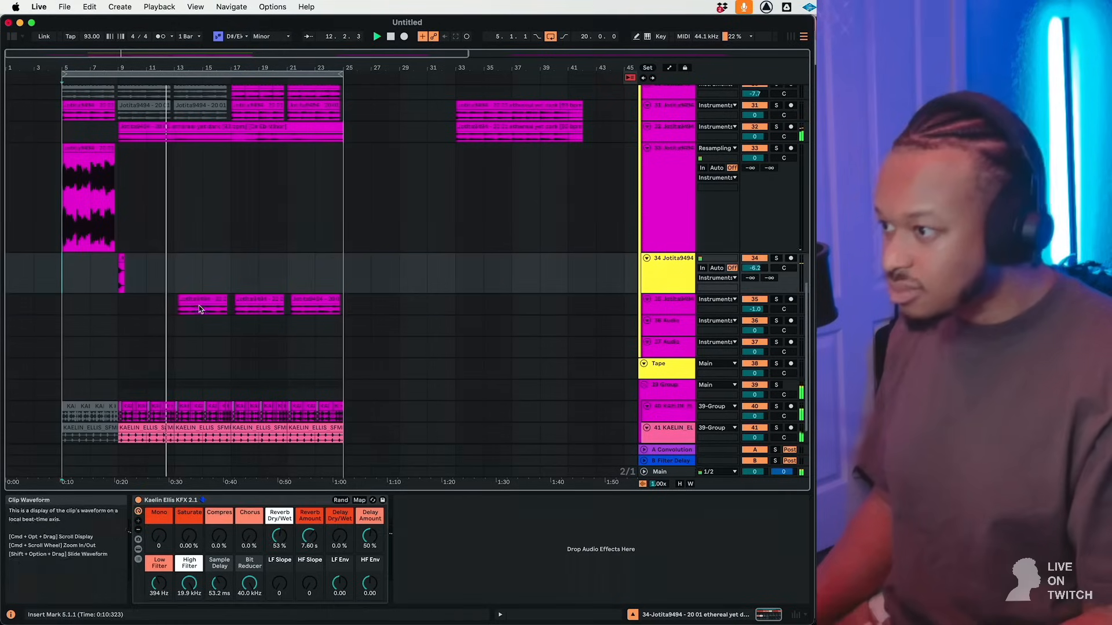
pyautogui.click(202, 299)
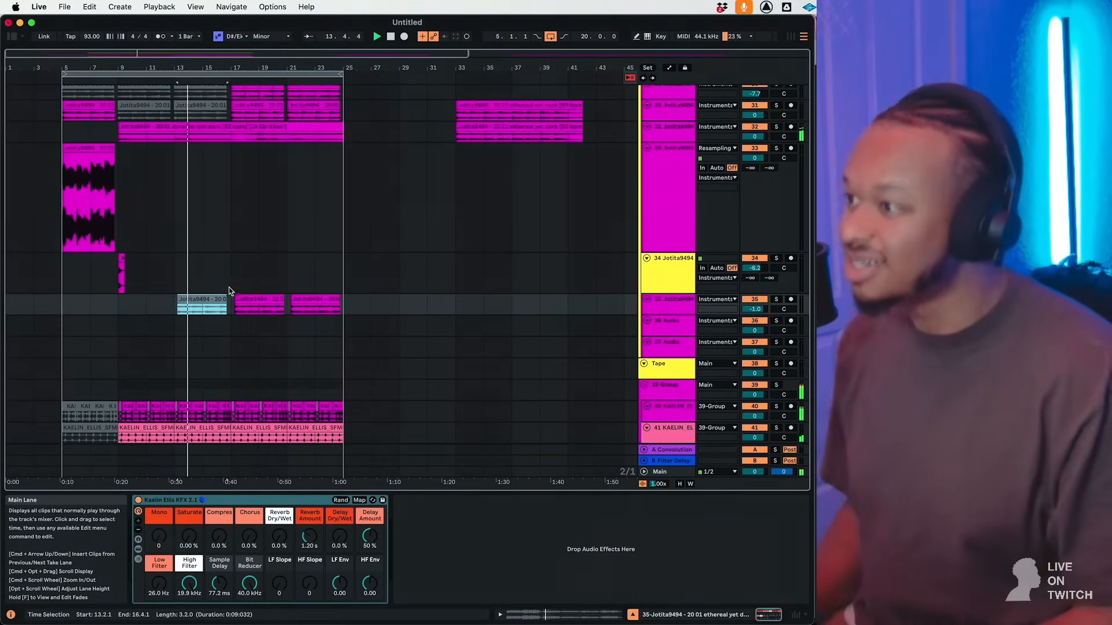
pyautogui.scroll(-2, 231, 287)
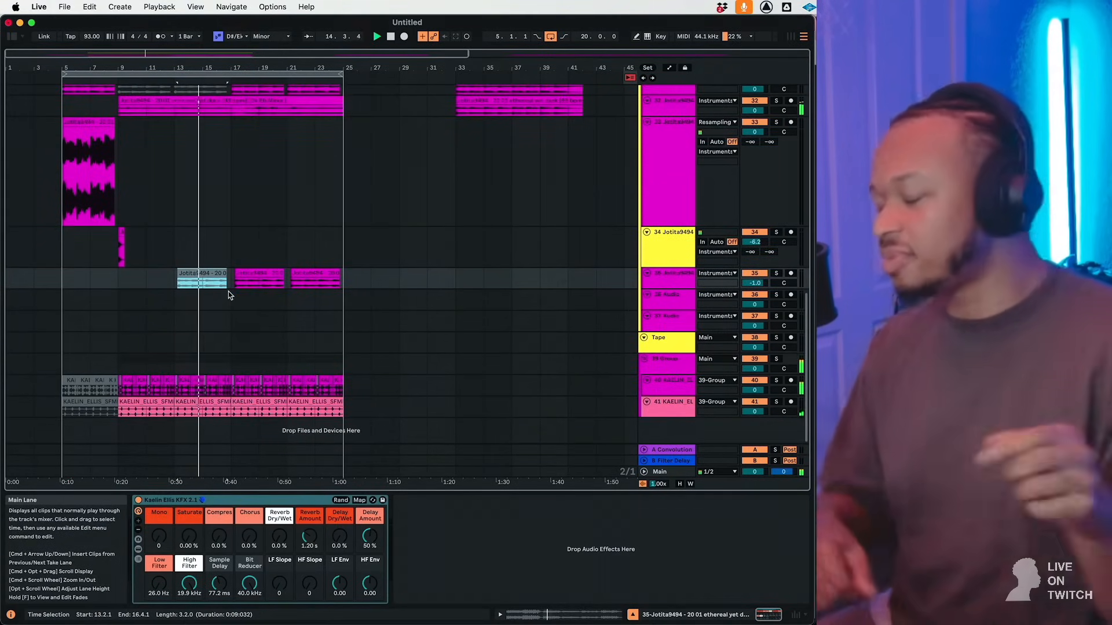
pyautogui.scroll(3, 293, 257)
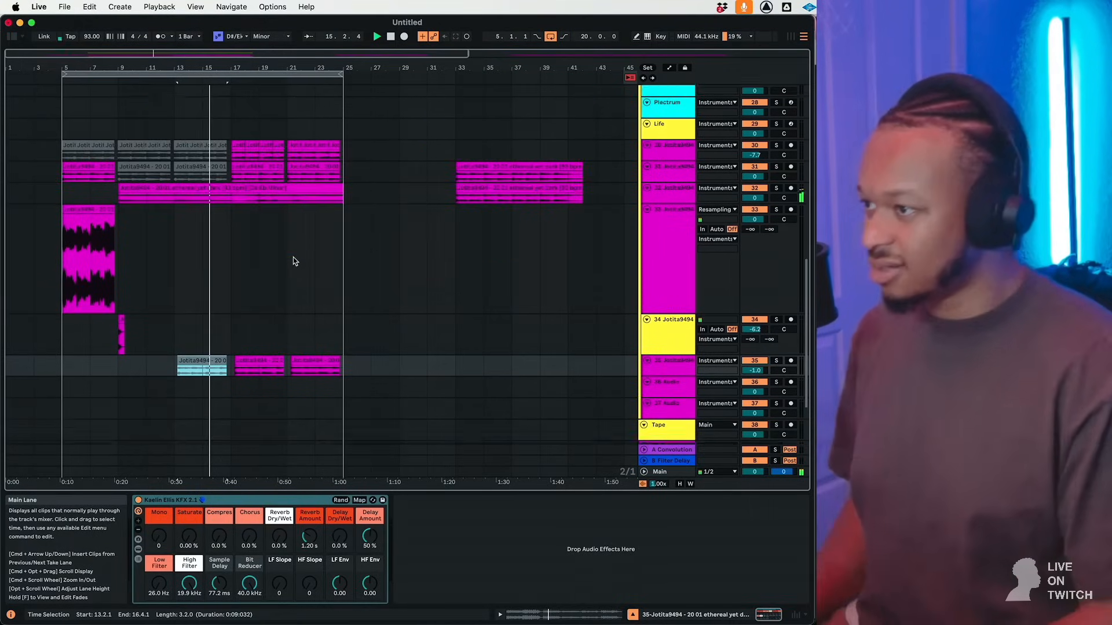
pyautogui.scroll(-3, 204, 365)
# Play from bar 13 and record track activator automation for the 39 Group around bar 17.
pyautogui.click(666, 363)
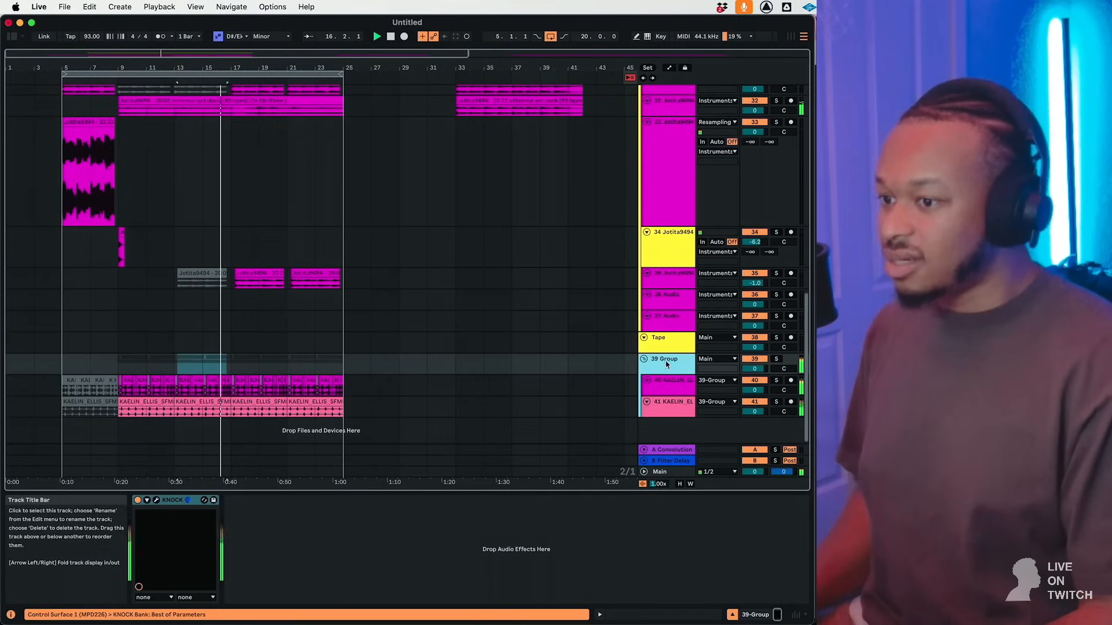
pyautogui.press('space')
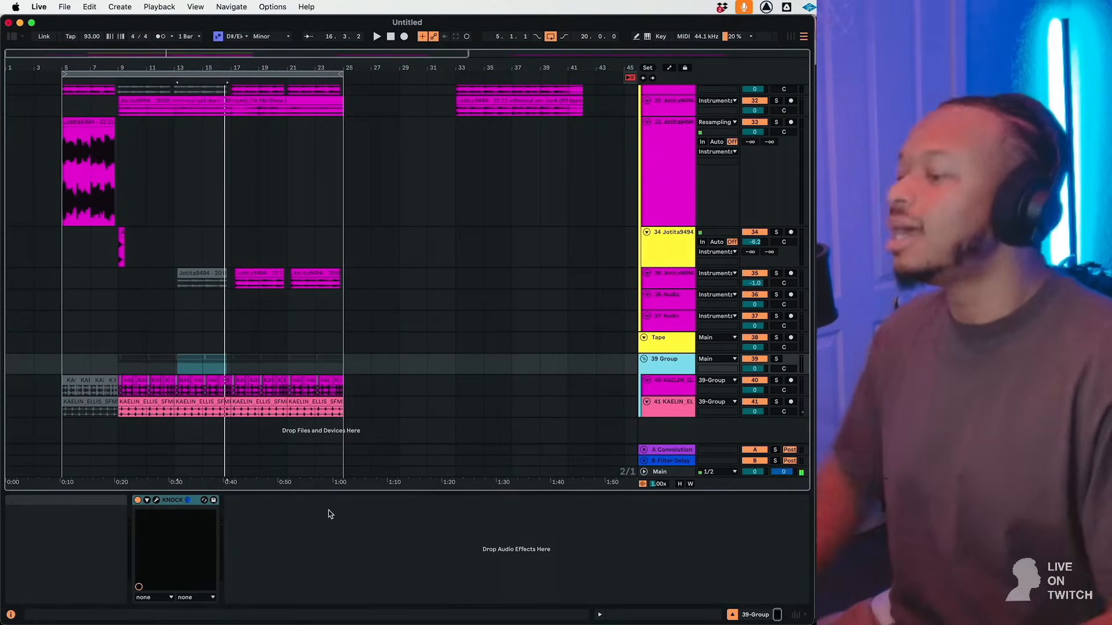
pyautogui.click(179, 367)
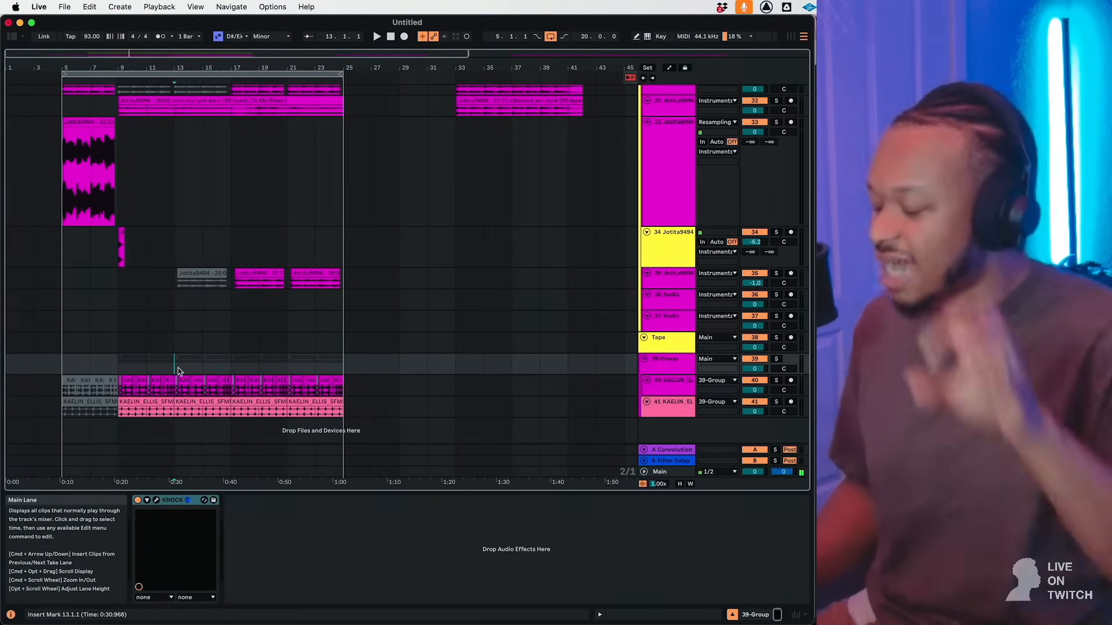
pyautogui.press('space')
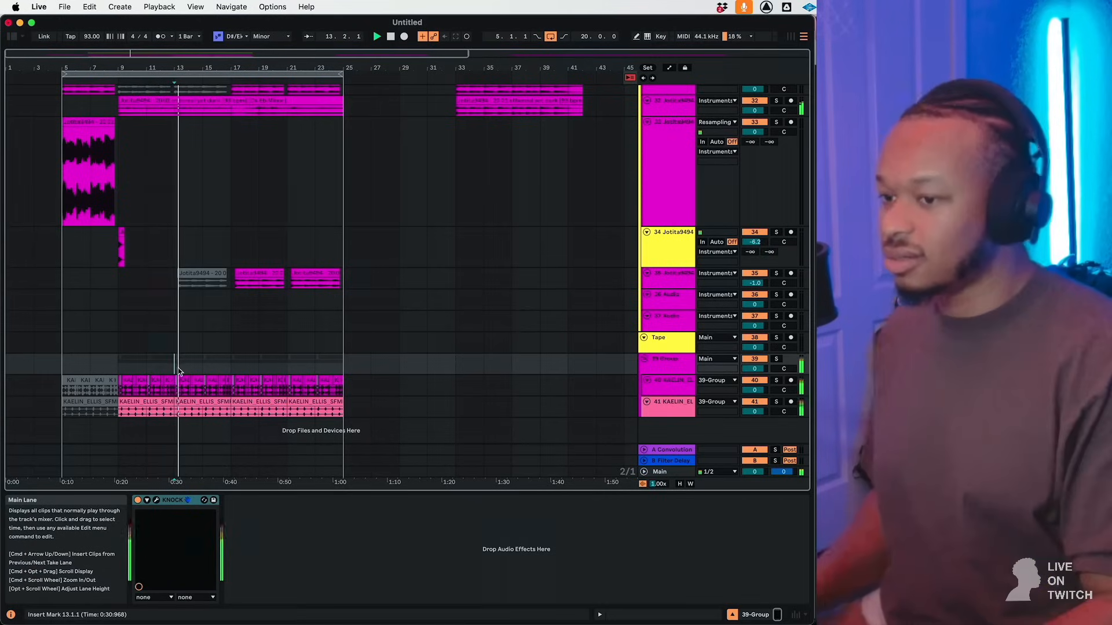
pyautogui.click(663, 366)
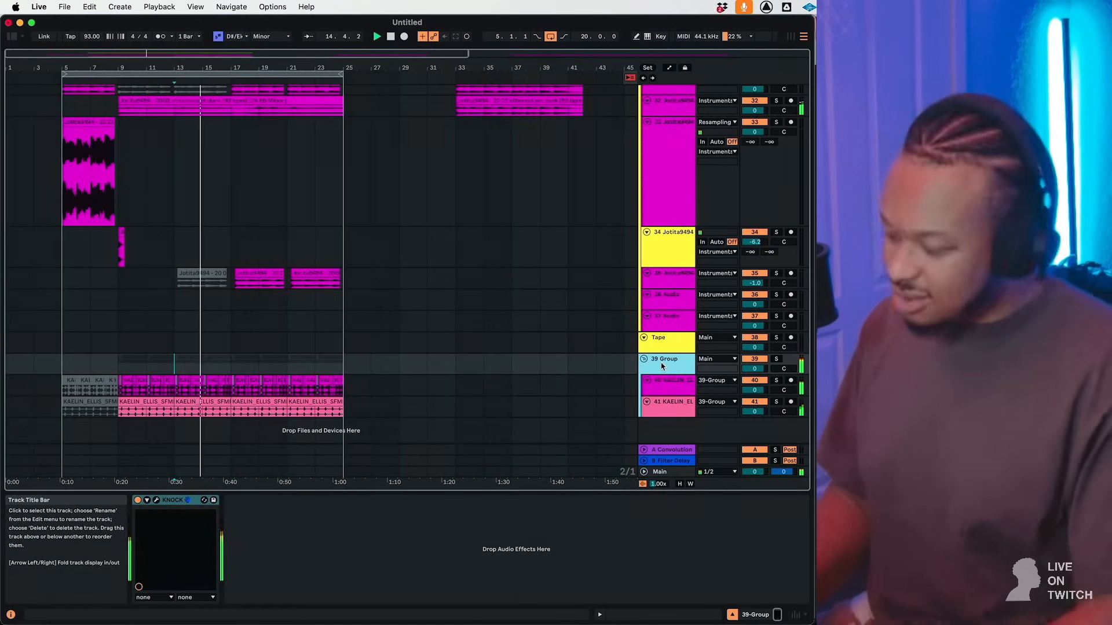
pyautogui.press('F9')
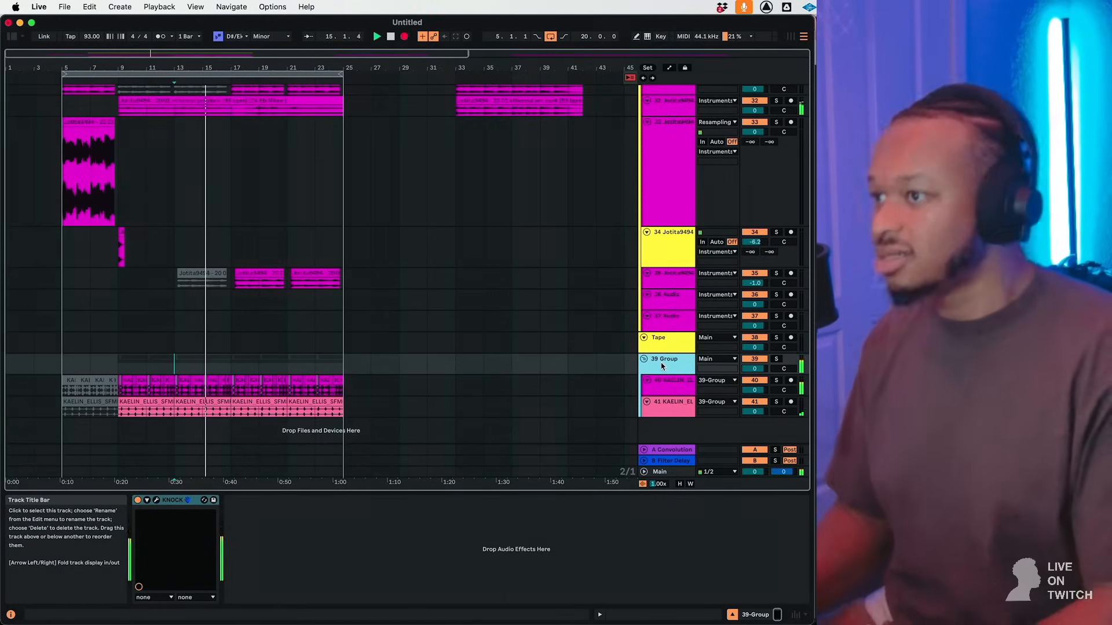
pyautogui.click(759, 363)
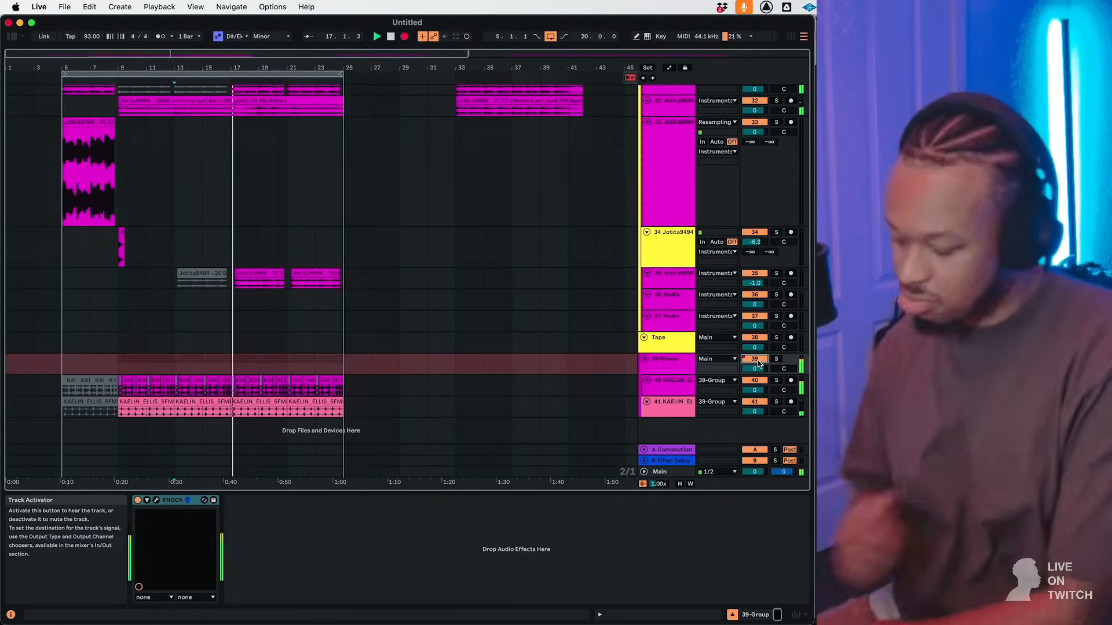
pyautogui.press('F9')
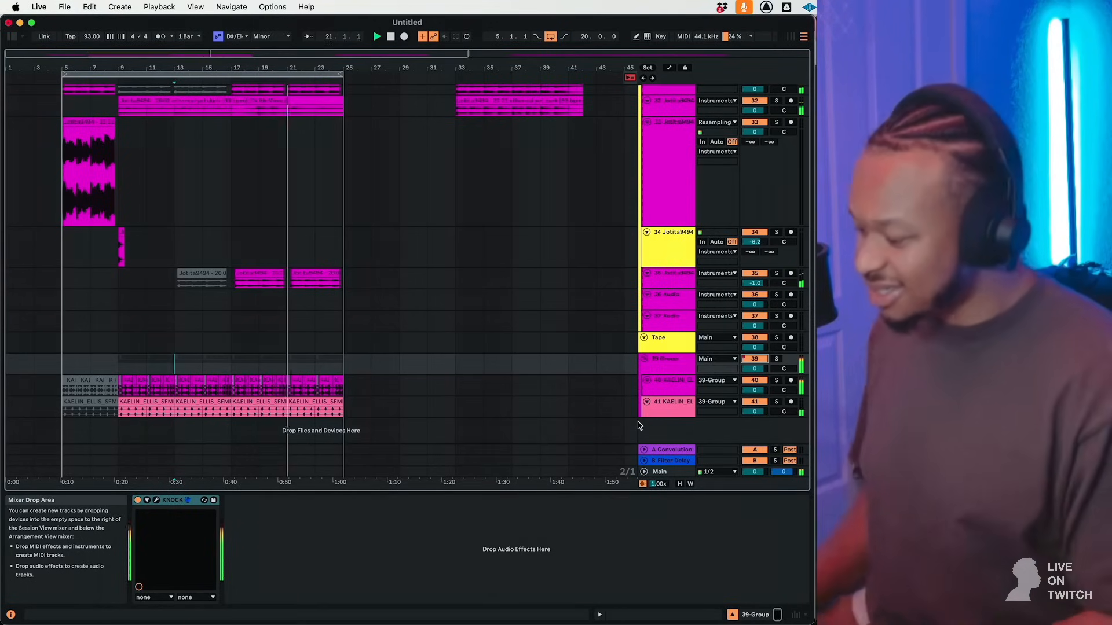
# Move the loop start to bar 9 and set The Goodies rack's Depth to 63 % on the Instruments group.
pyautogui.moveTo(63, 74); pyautogui.dragTo(118, 74)
pyautogui.scroll(9, 551, 248)
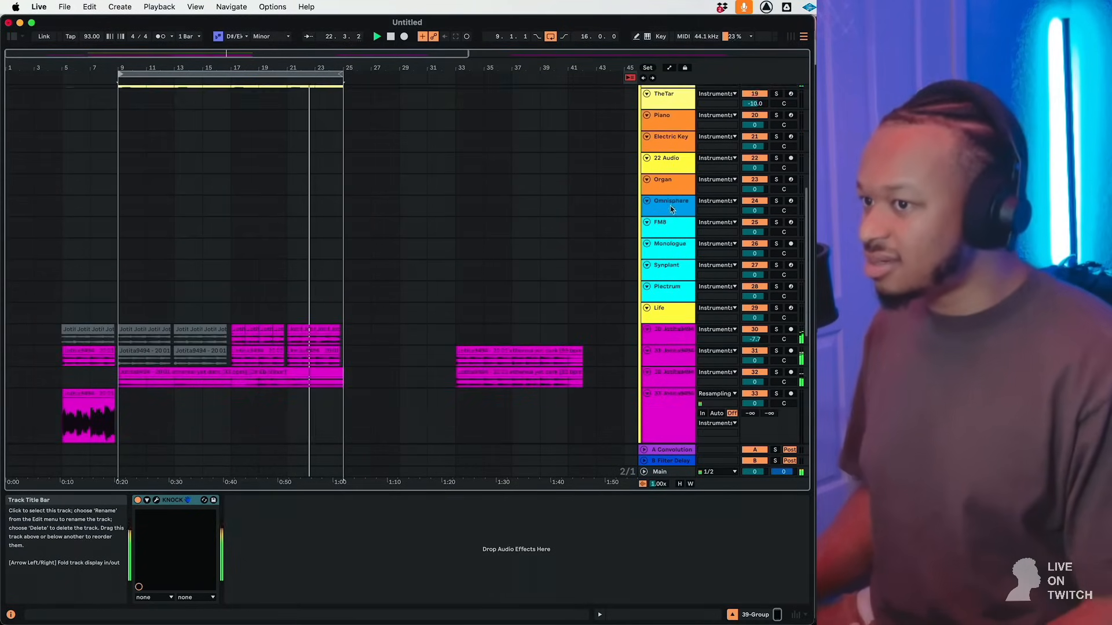
pyautogui.scroll(4, 666, 173)
pyautogui.click(665, 156)
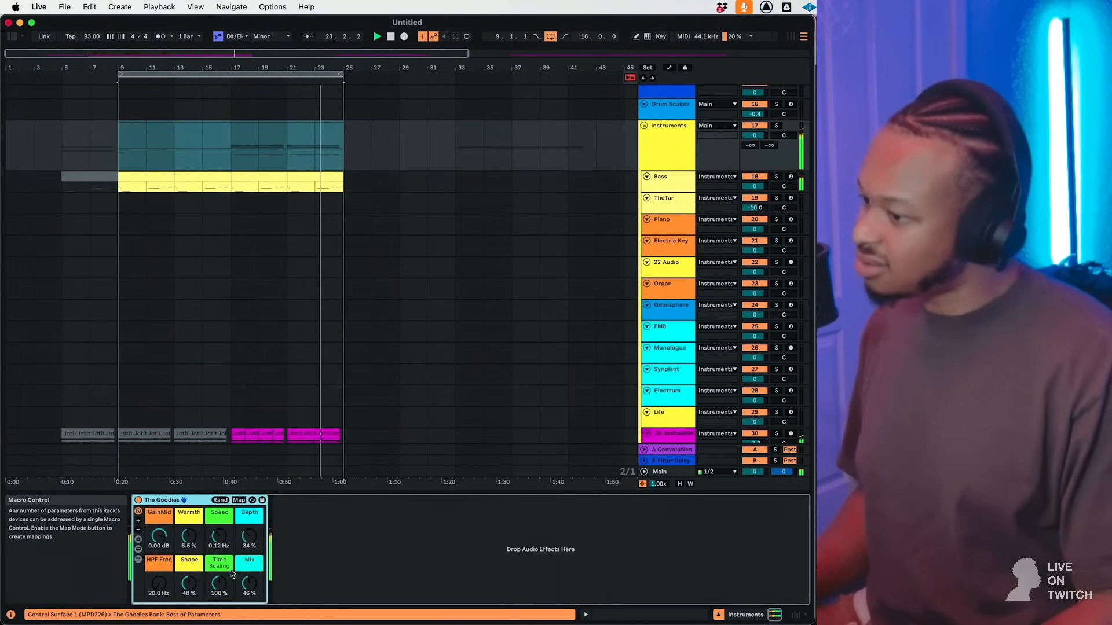
pyautogui.moveTo(249, 537); pyautogui.dragTo(249, 514)
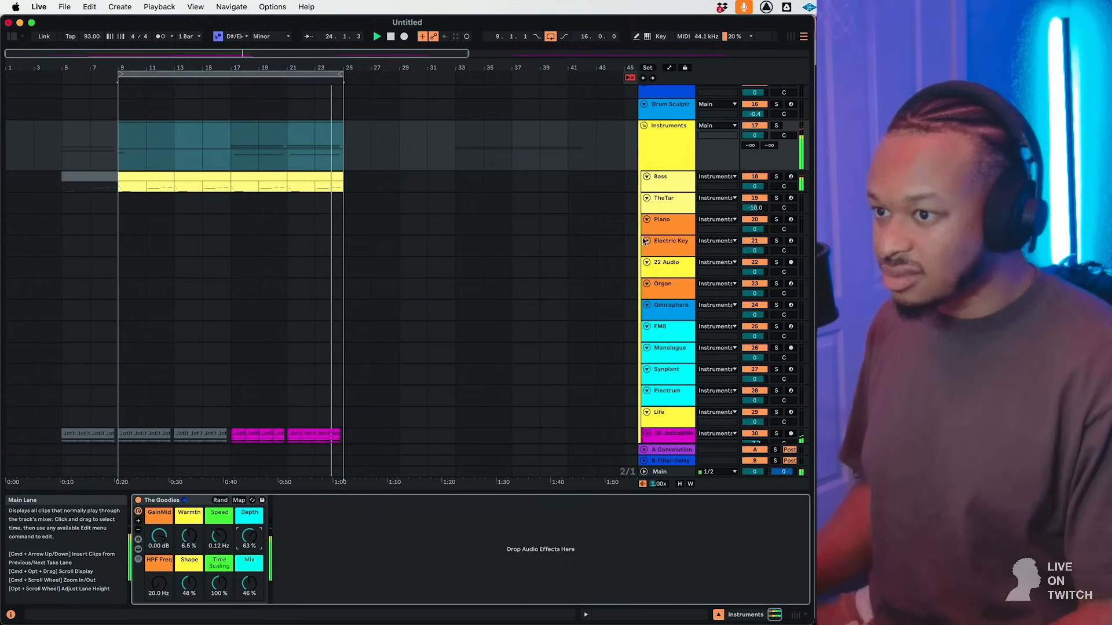
# Arm the Piano track for recording and set its first Pitch device to 0 st.
pyautogui.click(791, 220)
pyautogui.click(192, 550)
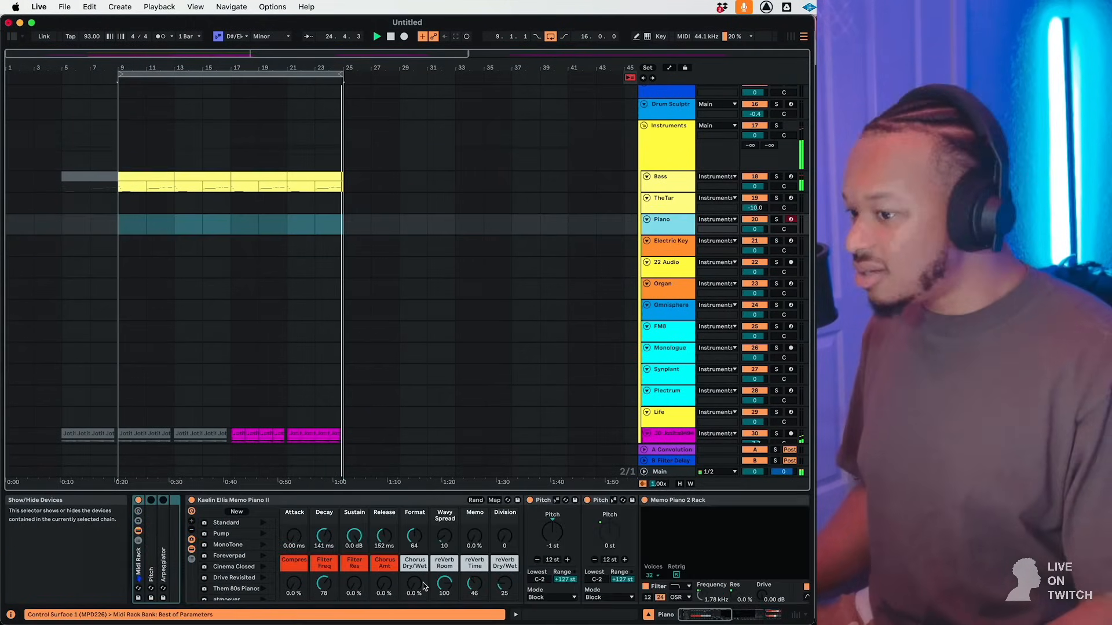
pyautogui.moveTo(558, 543); pyautogui.dragTo(556, 553)
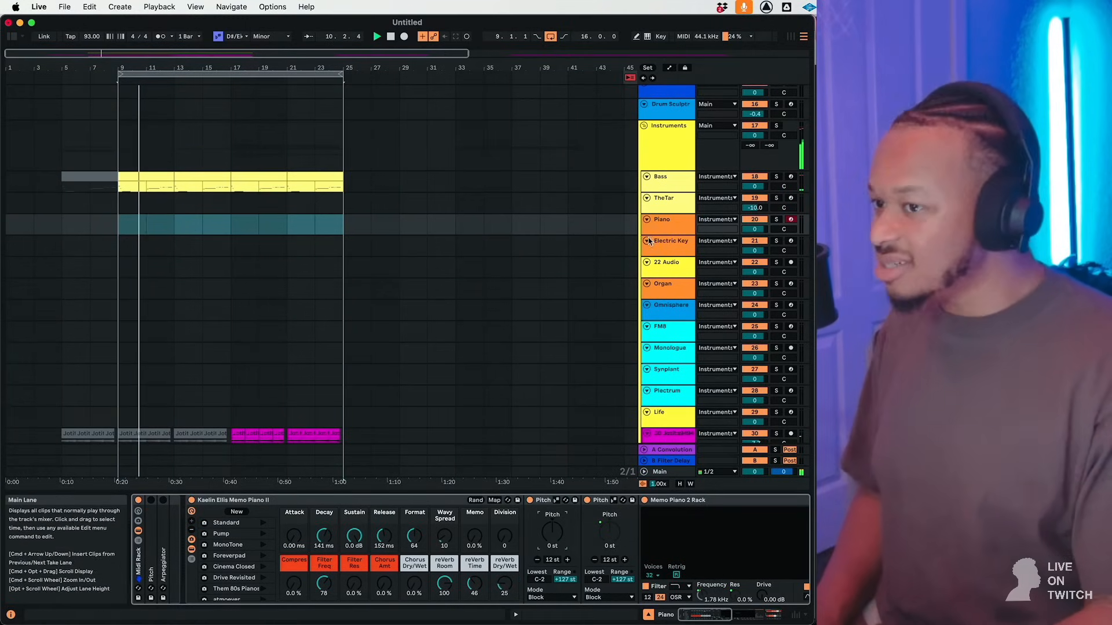
pyautogui.click(663, 225)
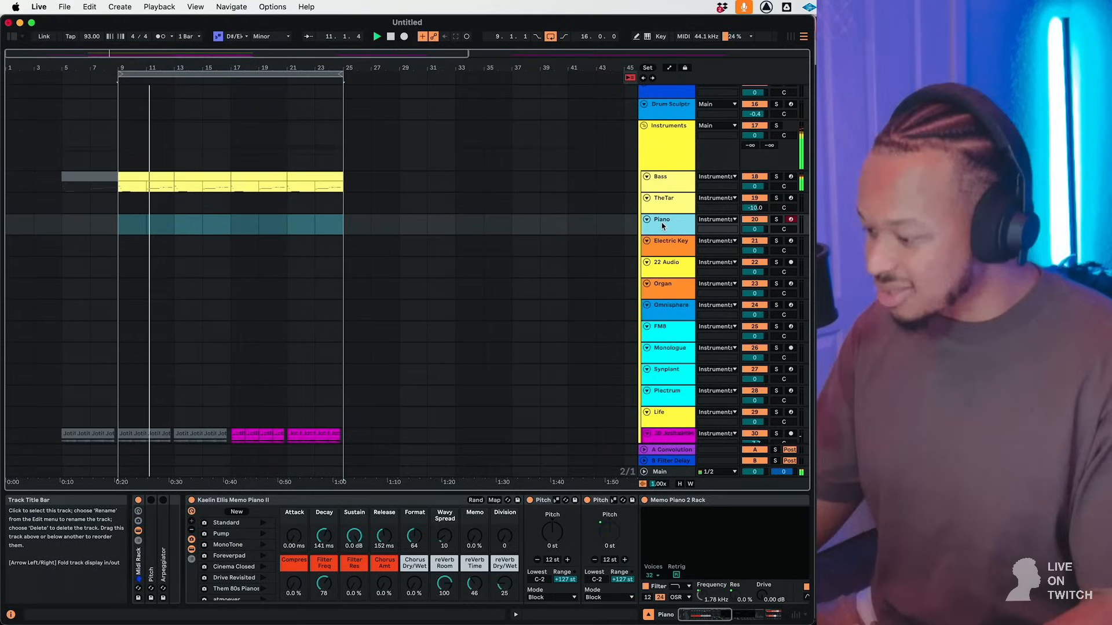
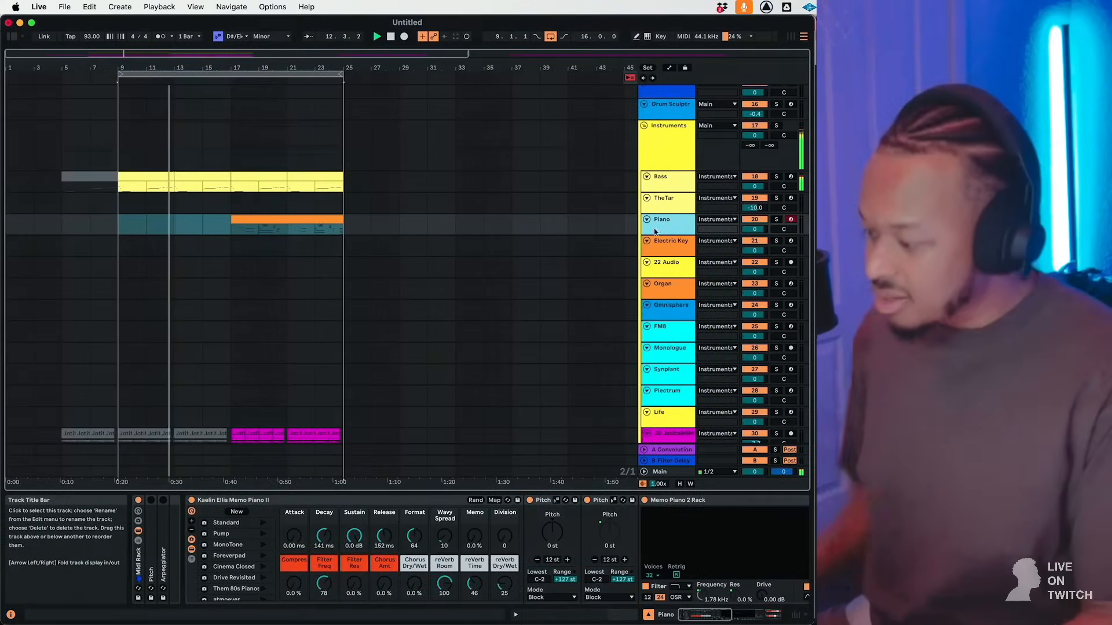
# Set the Piano rack's reVerb Dry/Wet to 57 and the Instruments group's The Goodies Mix to 67%.
pyautogui.moveTo(505, 585); pyautogui.dragTo(506, 557)
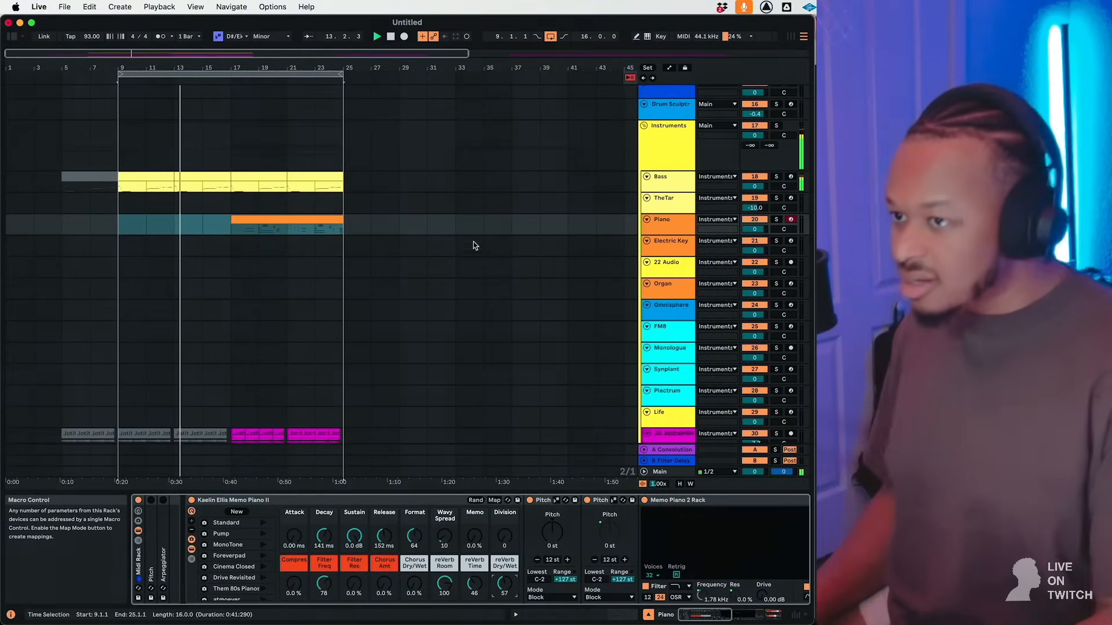
pyautogui.click(680, 138)
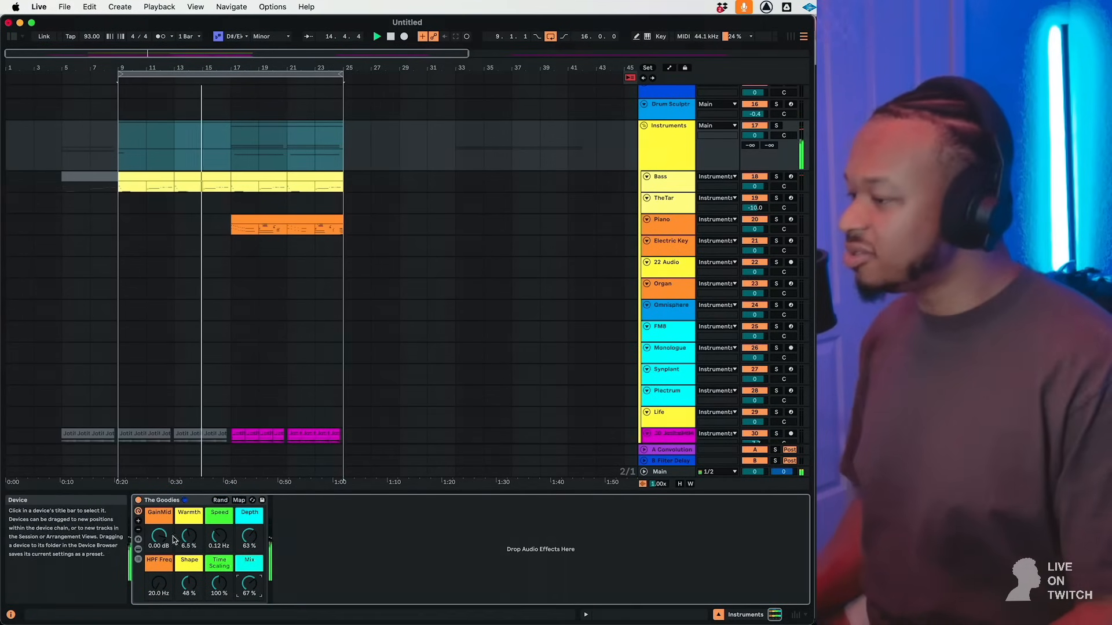
# Show a narrower browser and add AUPitch from the Favorites collection to the Instruments group.
pyautogui.click(11, 35)
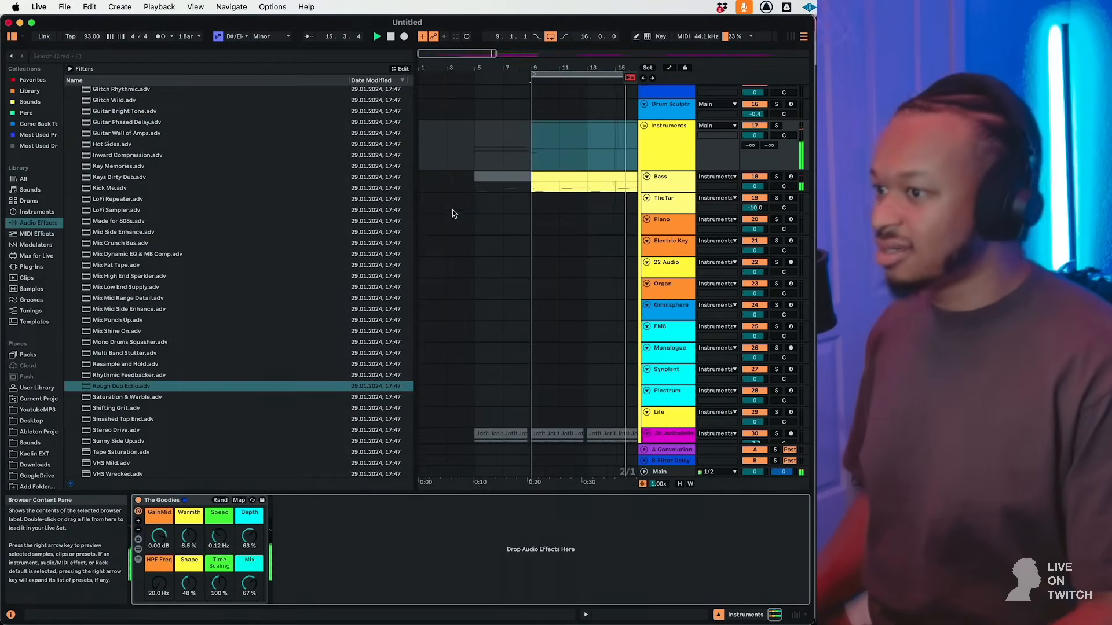
pyautogui.moveTo(407, 205); pyautogui.dragTo(288, 191)
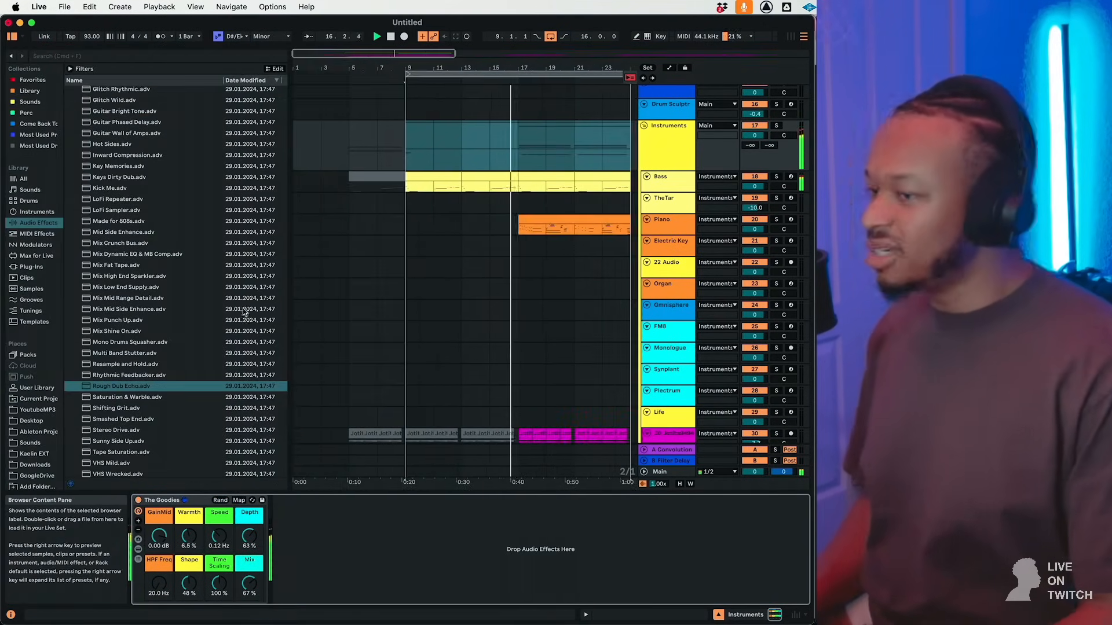
pyautogui.click(24, 92)
pyautogui.click(53, 80)
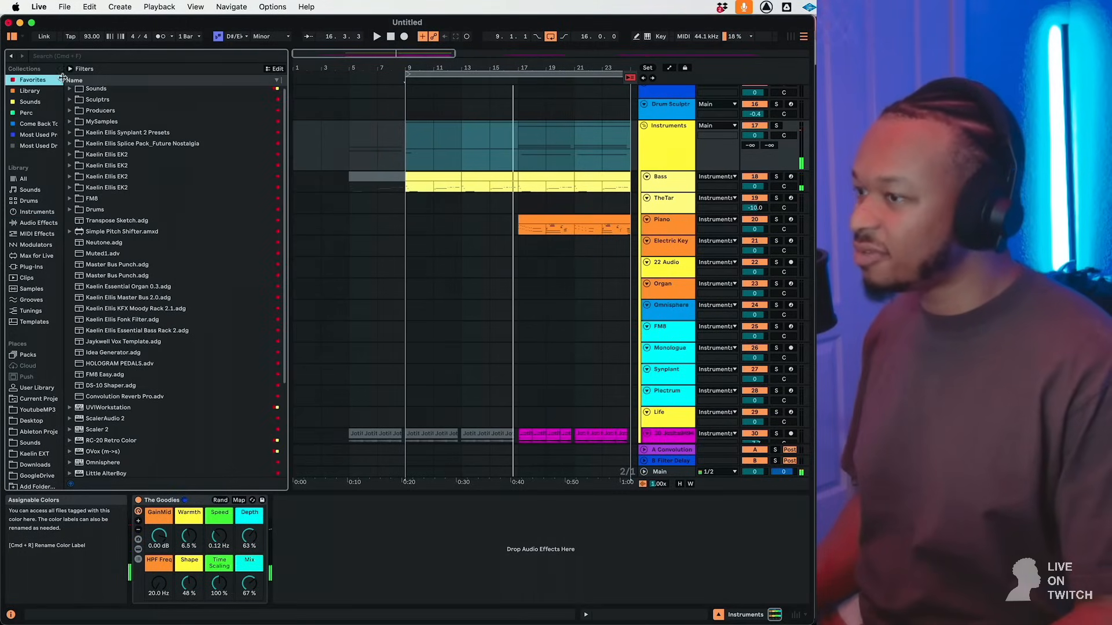
pyautogui.click(683, 137)
pyautogui.scroll(-5, 134, 416)
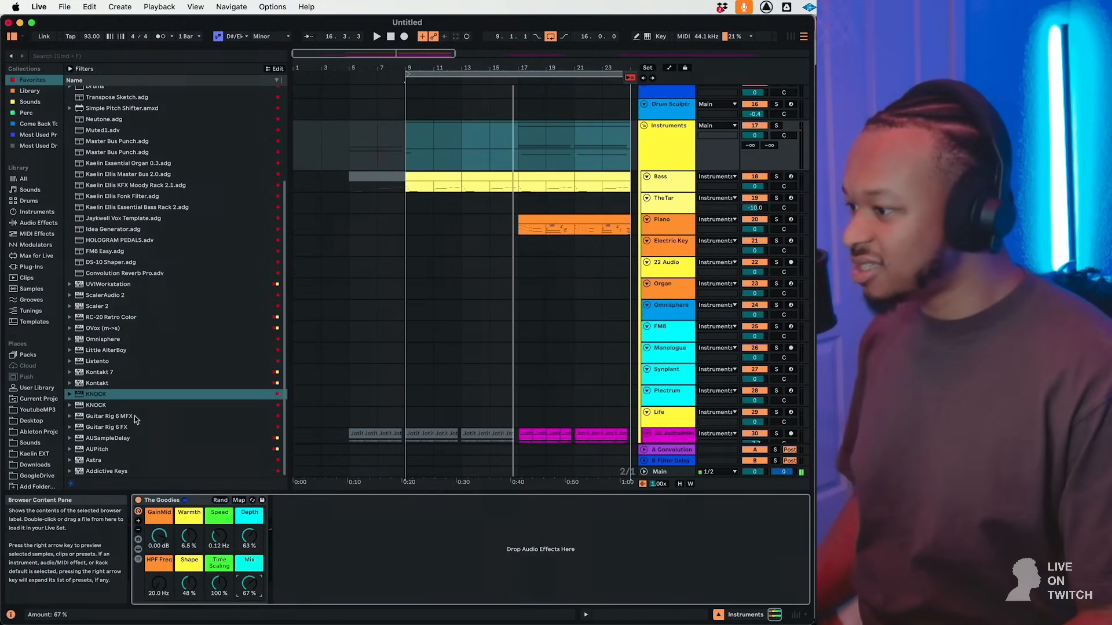
pyautogui.click(97, 449)
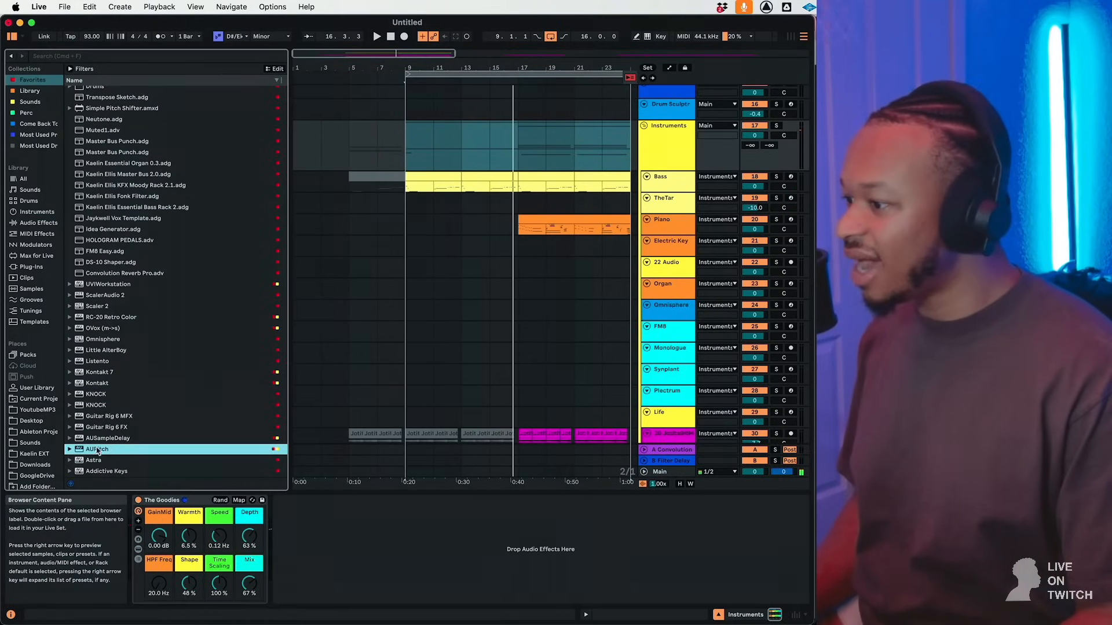
pyautogui.press('Return')
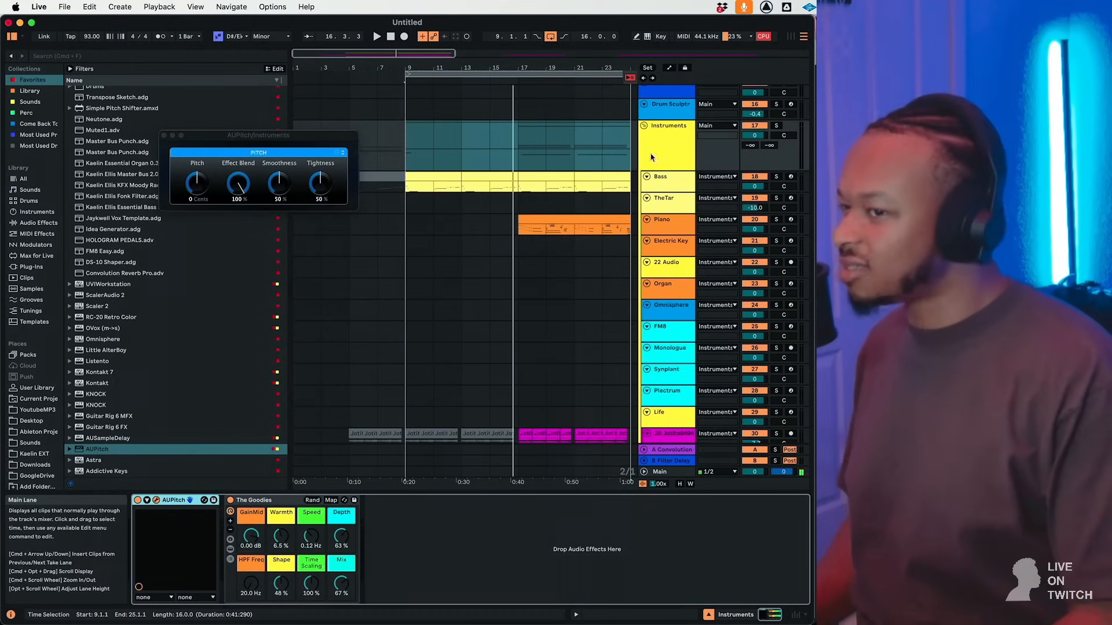
# Solo the Instruments group, play it from bar 9 and set the AUPitch Pitch to 96 cents.
pyautogui.click(517, 158)
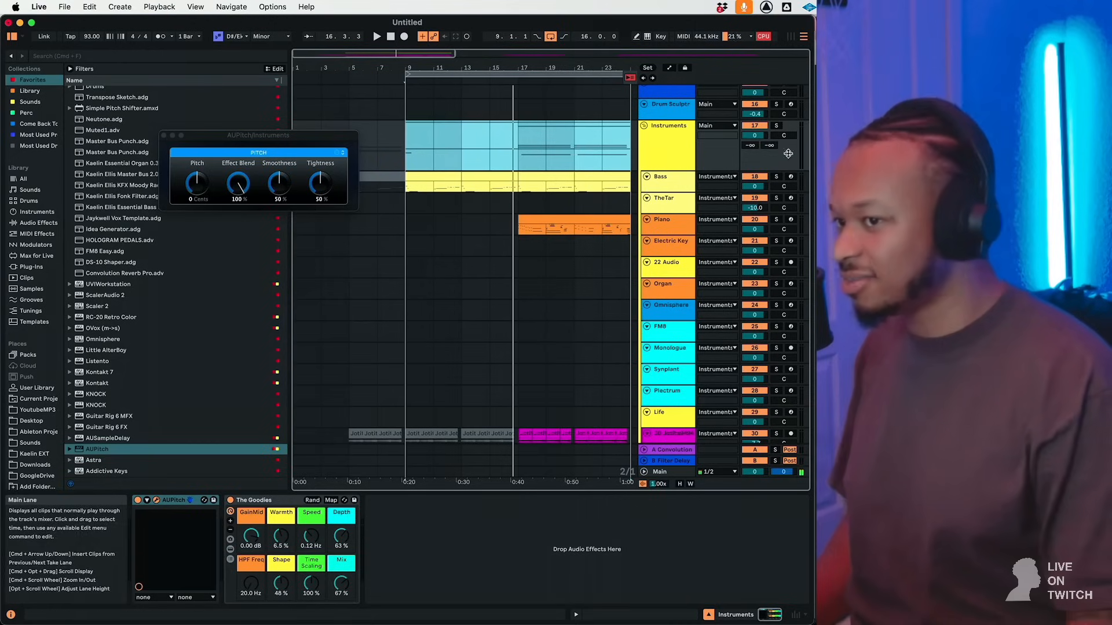
pyautogui.click(776, 126)
pyautogui.press('space')
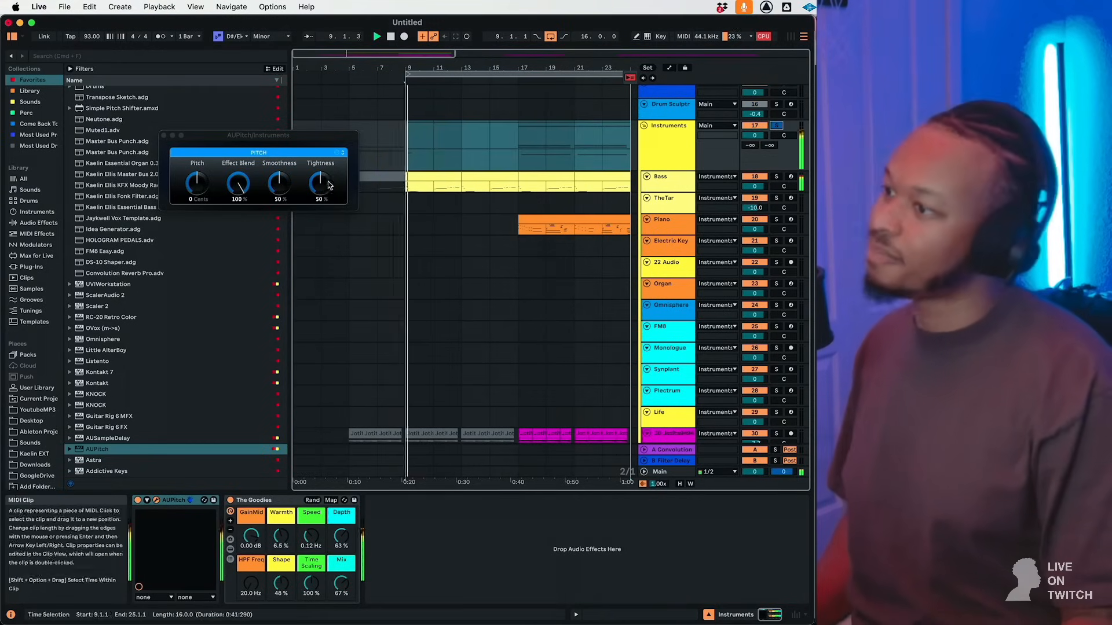
pyautogui.click(197, 183)
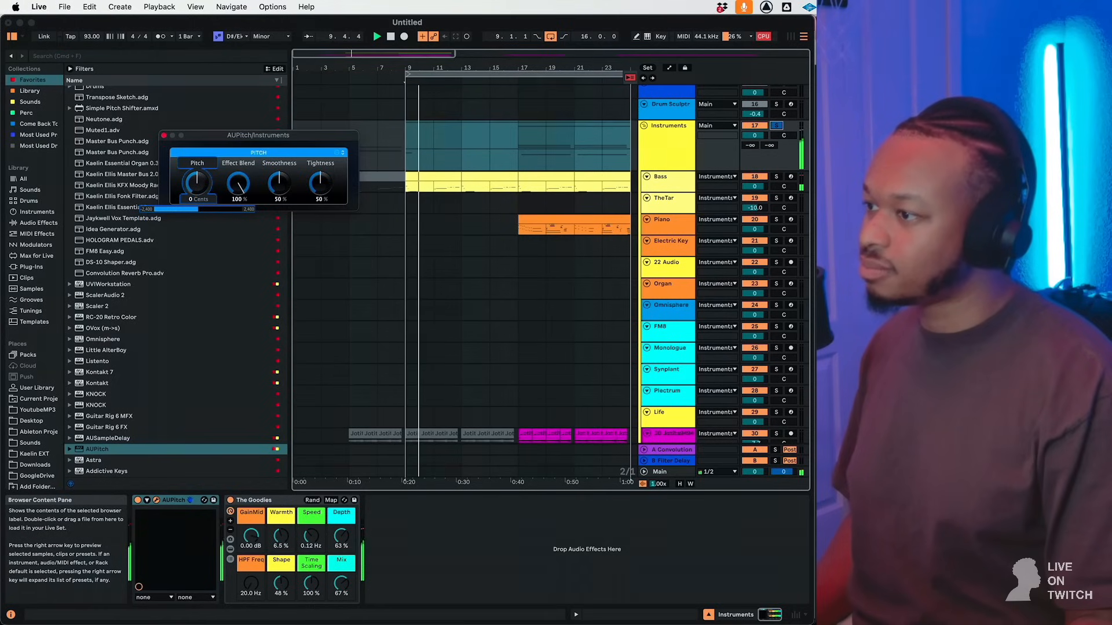
pyautogui.moveTo(197, 183); pyautogui.dragTo(198, 183)
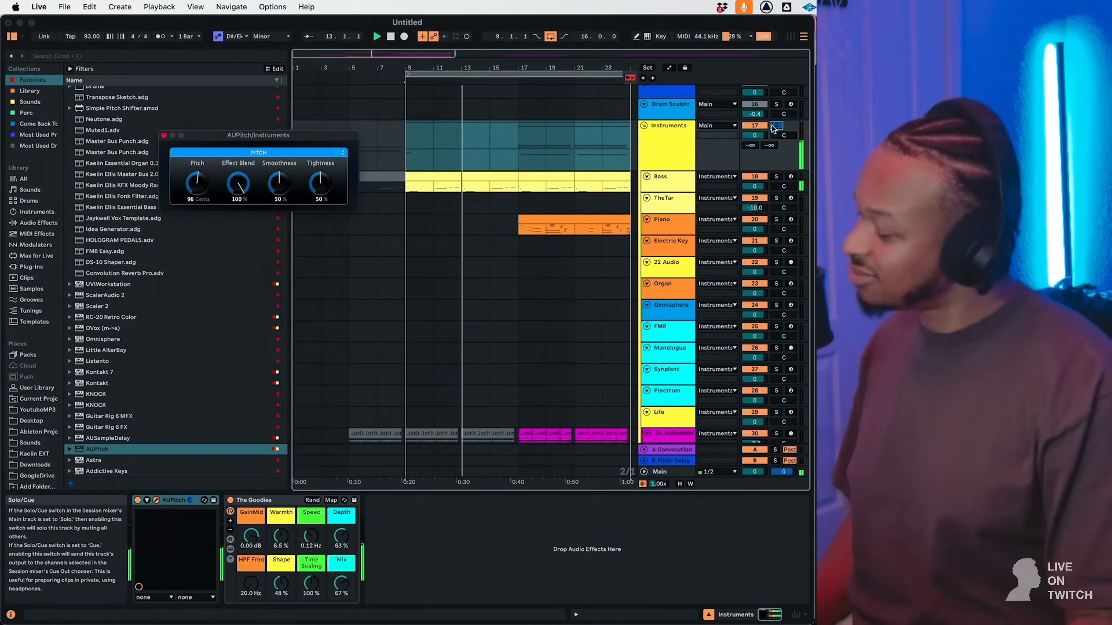
# Set AUPitch Smoothness to 93.5% and Tightness to 100% on the Instruments group.
pyautogui.click(677, 227)
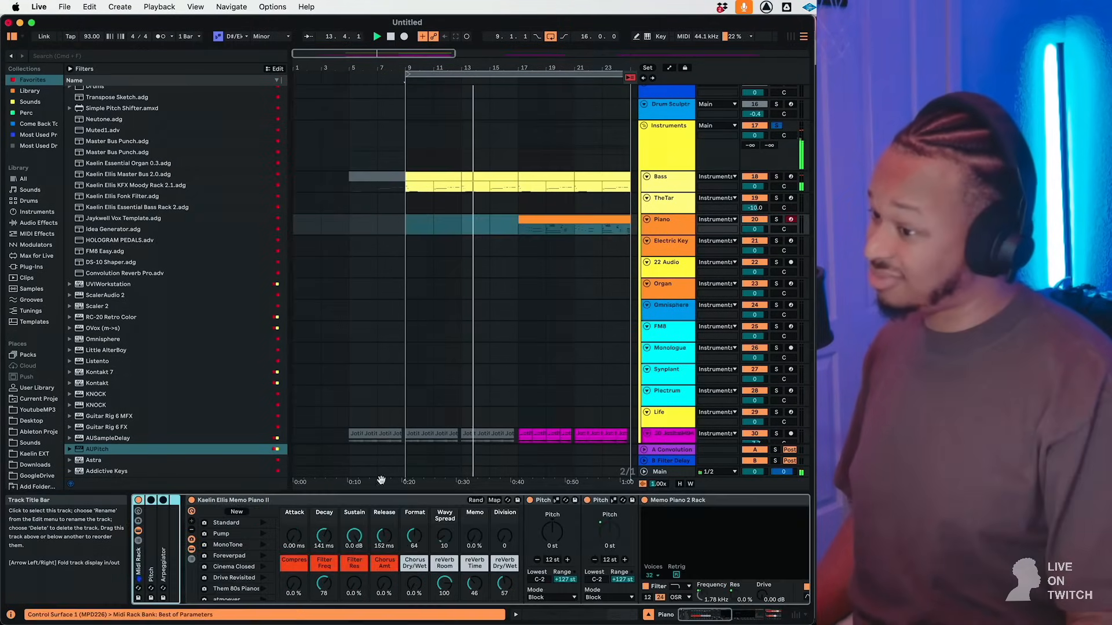
pyautogui.click(677, 163)
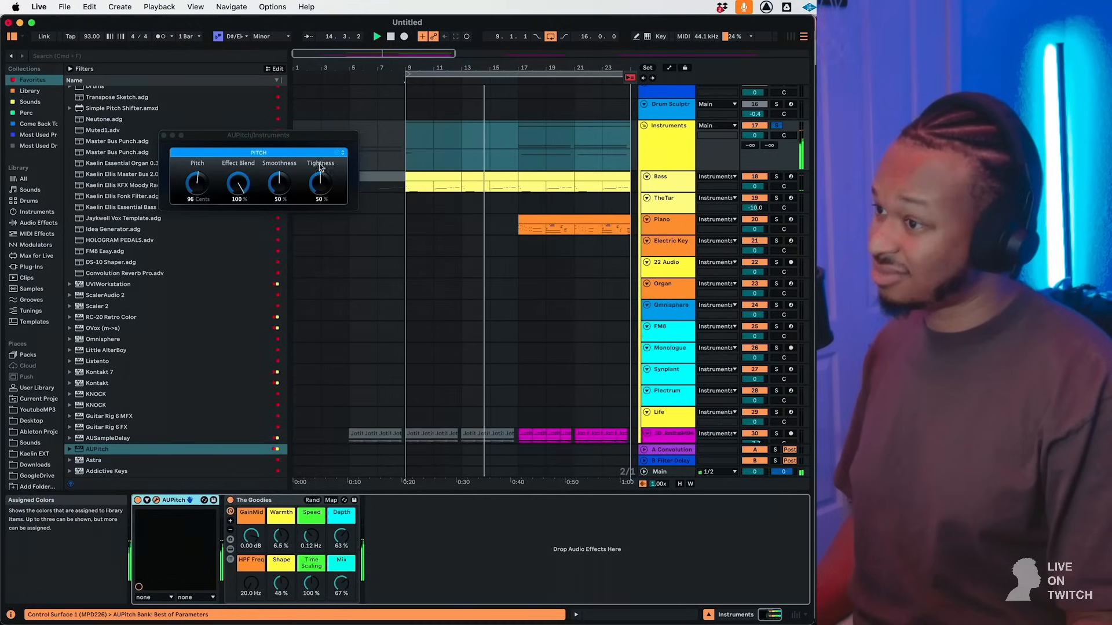
pyautogui.click(340, 153)
pyautogui.click(341, 153)
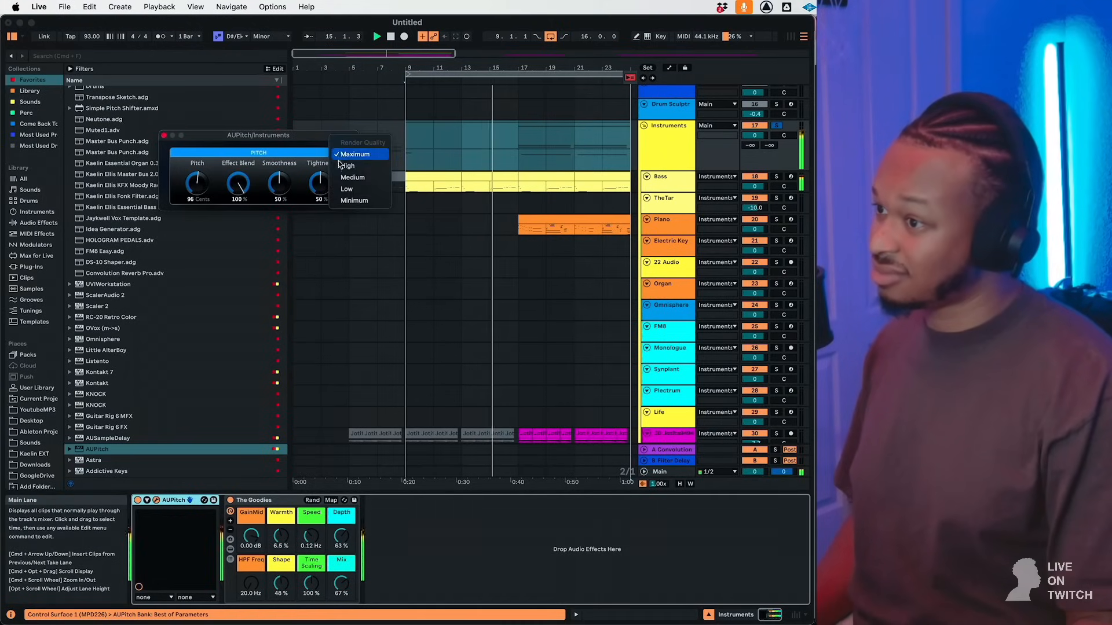
pyautogui.click(288, 174)
pyautogui.moveTo(281, 184); pyautogui.dragTo(330, 168)
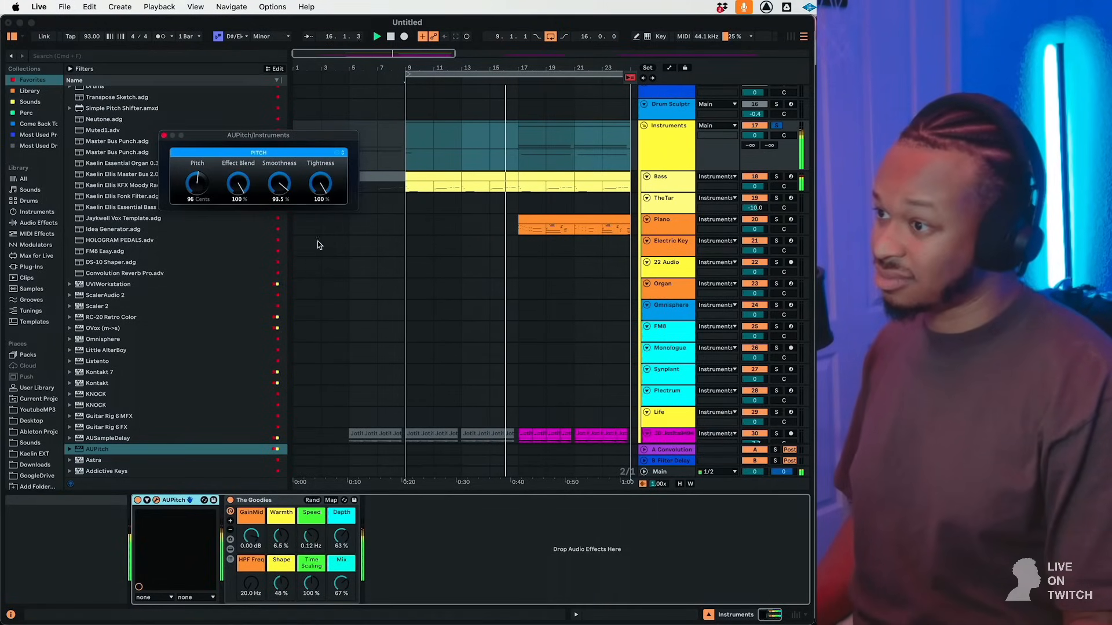
pyautogui.doubleClick(678, 158)
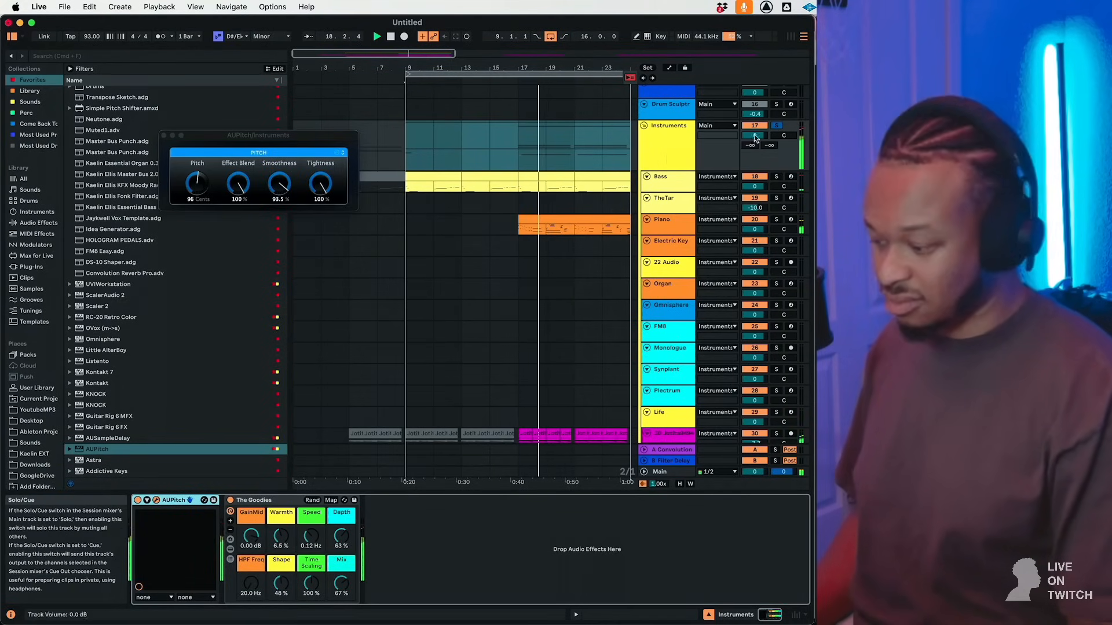
# Move the arrangement loop's start to bar 17.
pyautogui.scroll(-5, 568, 222)
pyautogui.hscroll(2, 568, 222)
pyautogui.scroll(-2, 569, 217)
pyautogui.hscroll(2, 569, 217)
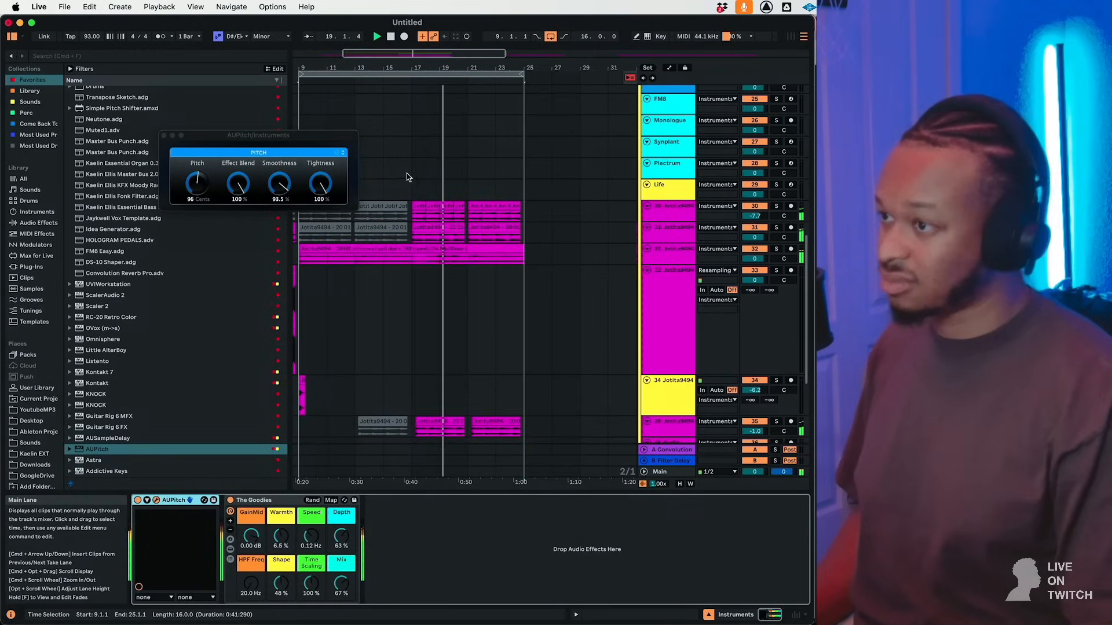
pyautogui.moveTo(306, 75); pyautogui.dragTo(423, 80)
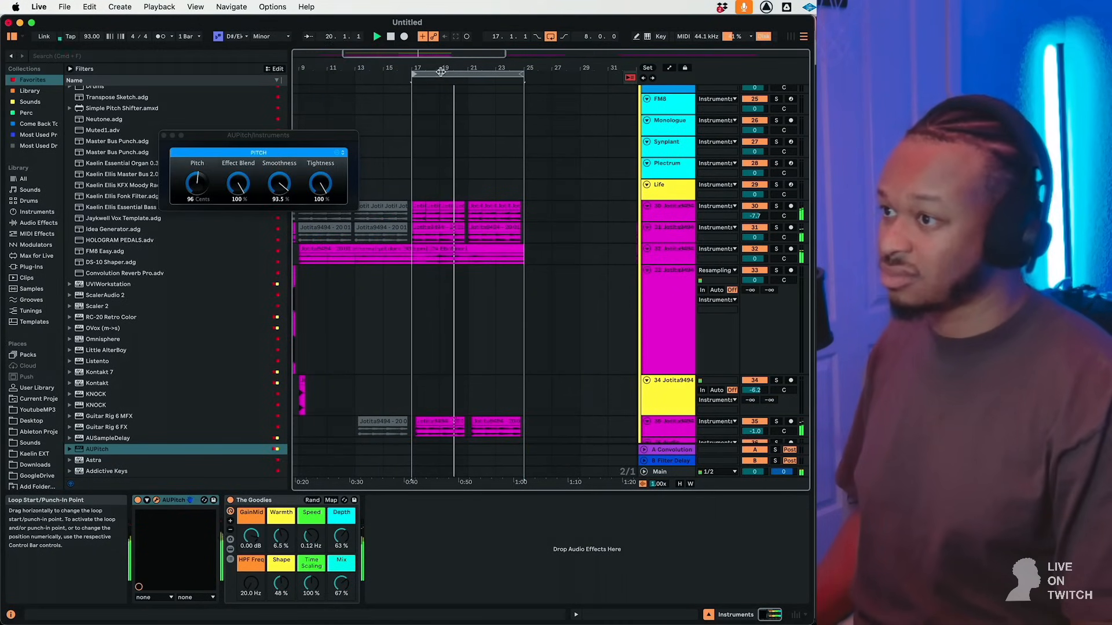
# Duplicate the looped section from bar 17 to 25 across all tracks and extend the loop's end to bar 33.
pyautogui.click(440, 72)
pyautogui.press('super+d')
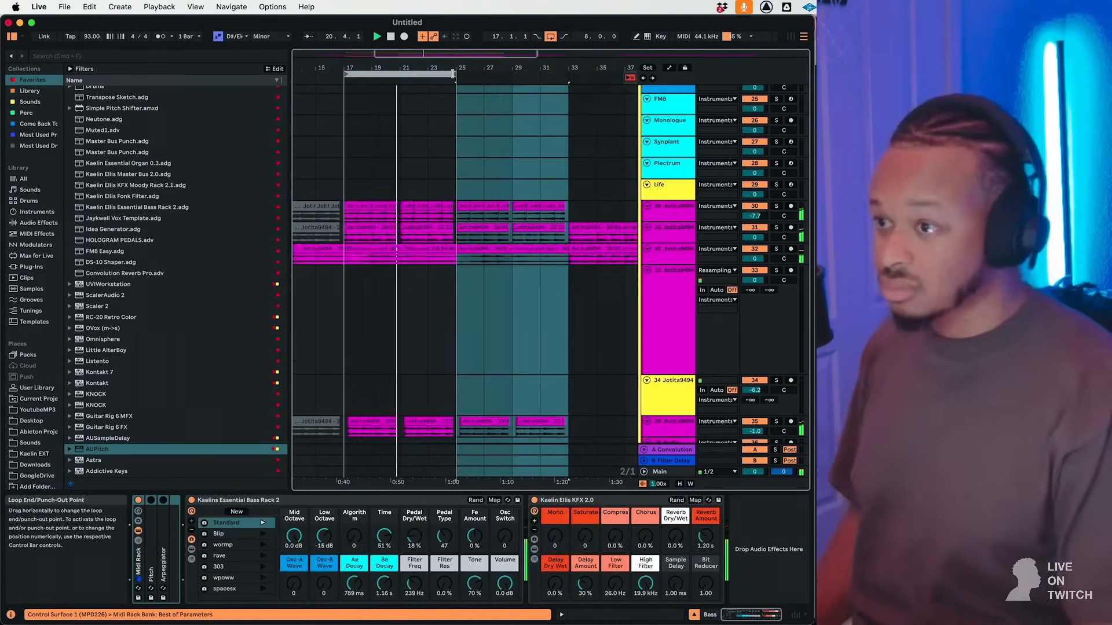
pyautogui.moveTo(453, 73); pyautogui.dragTo(555, 88)
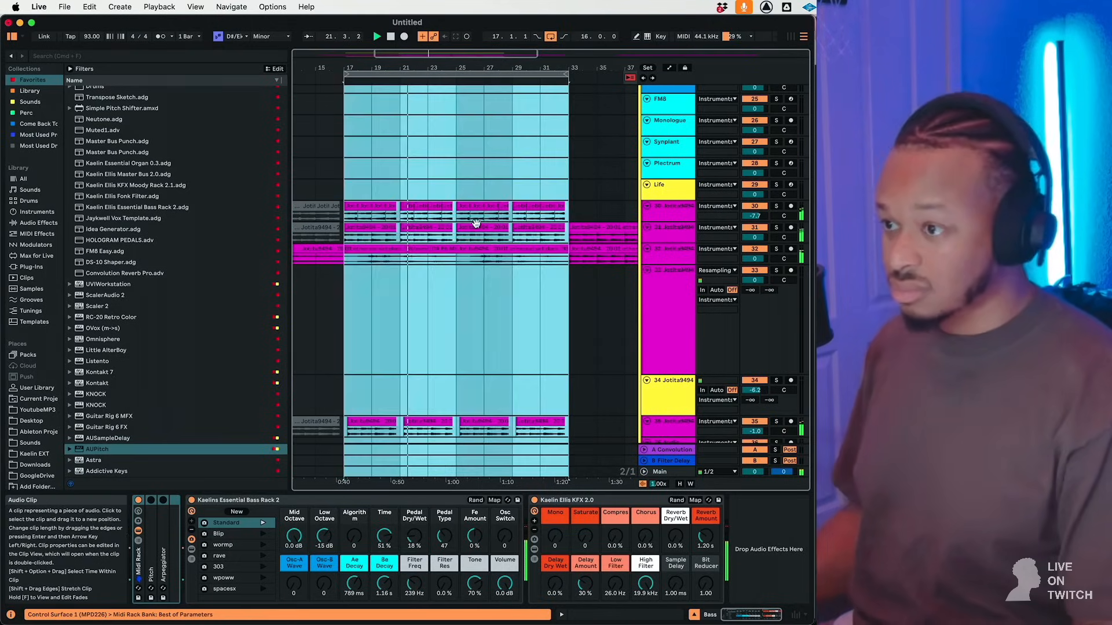
# Deactivate both track 31 clips between bars 25 and 33 and the track 35 clip starting near bar 25.
pyautogui.click(487, 229)
pyautogui.keyDown('shift'); pyautogui.click(548, 228); pyautogui.keyUp('shift')
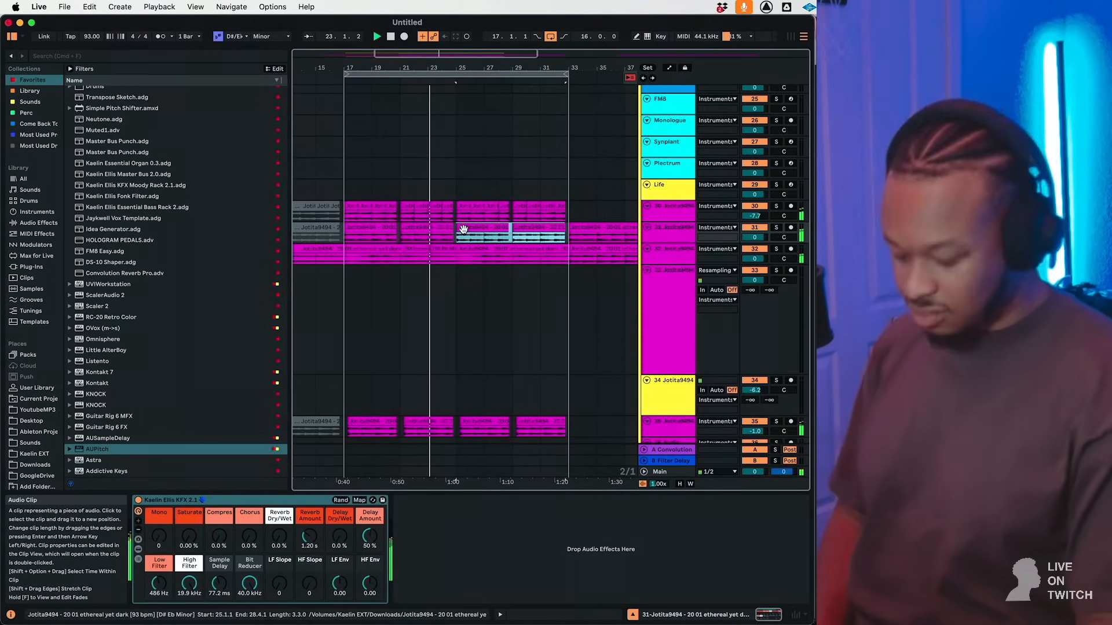
pyautogui.click(487, 423)
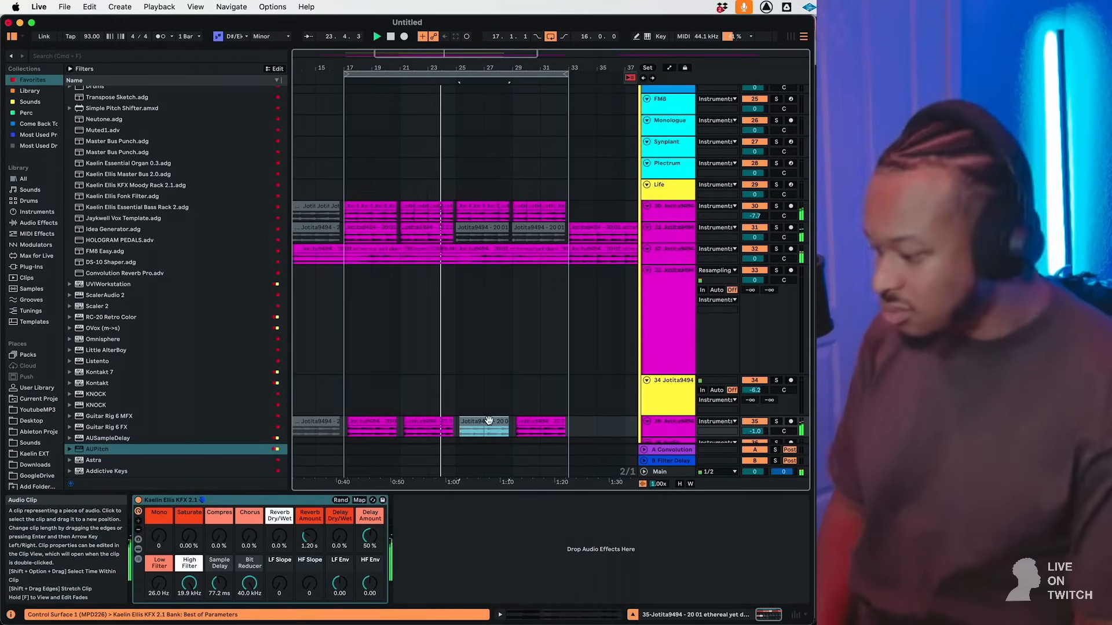
# Turn off solo on the Instruments group.
pyautogui.scroll(10, 761, 162)
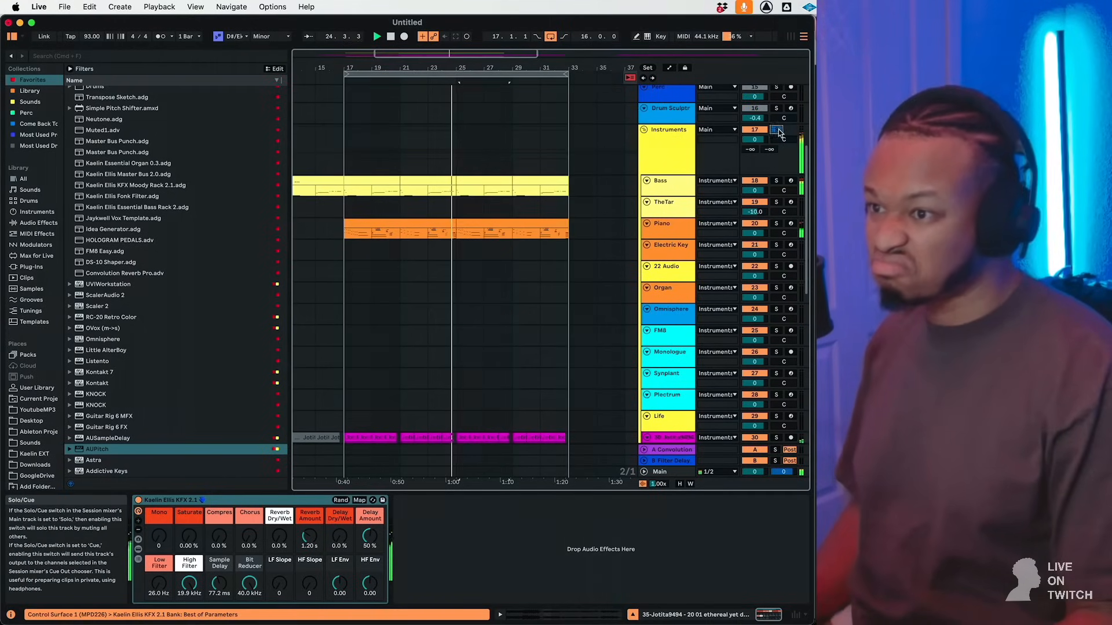
pyautogui.scroll(5, 505, 275)
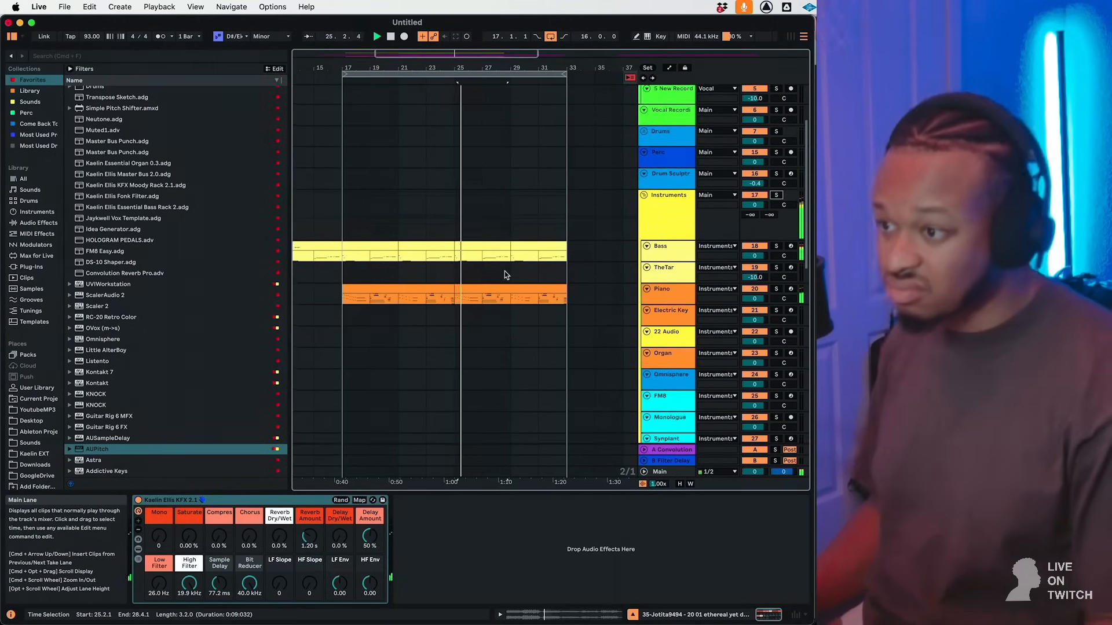
pyautogui.click(491, 339)
pyautogui.scroll(-10, 494, 337)
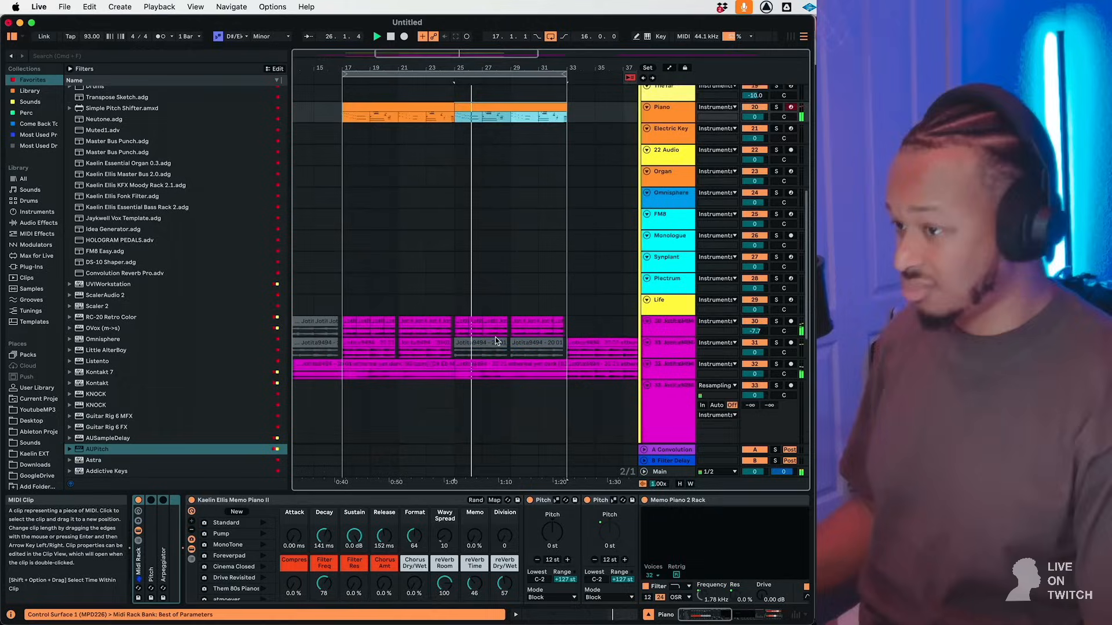
# Deactivate the track 32 audio between bars 25 and 33.
pyautogui.click(463, 300)
pyautogui.click(463, 299)
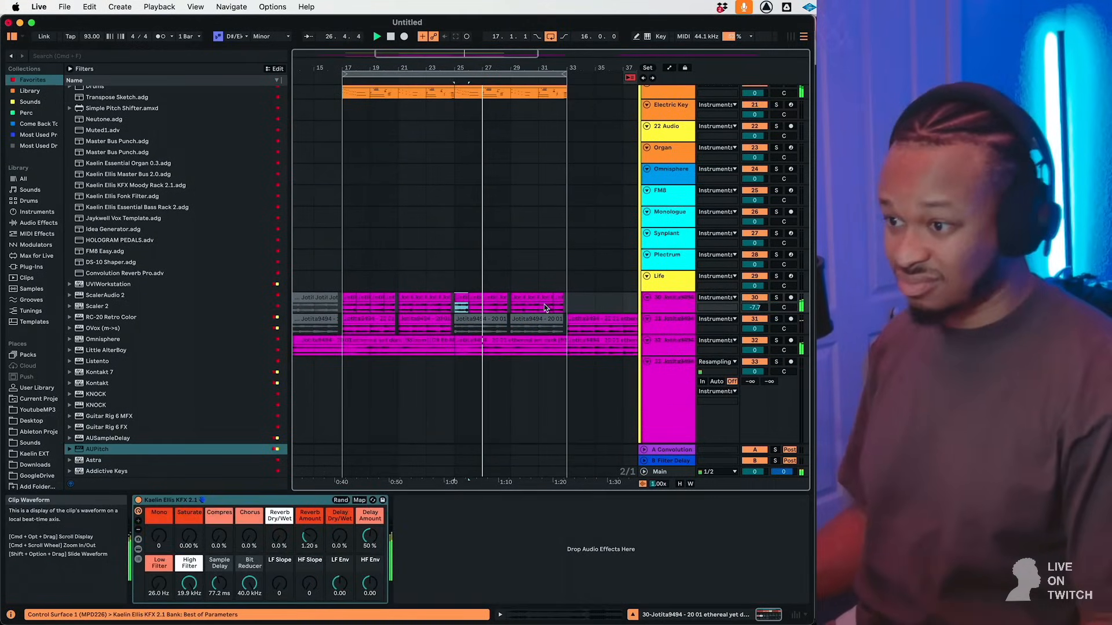
pyautogui.keyDown('shift'); pyautogui.click(553, 298); pyautogui.keyUp('shift')
pyautogui.scroll(-6, 531, 316)
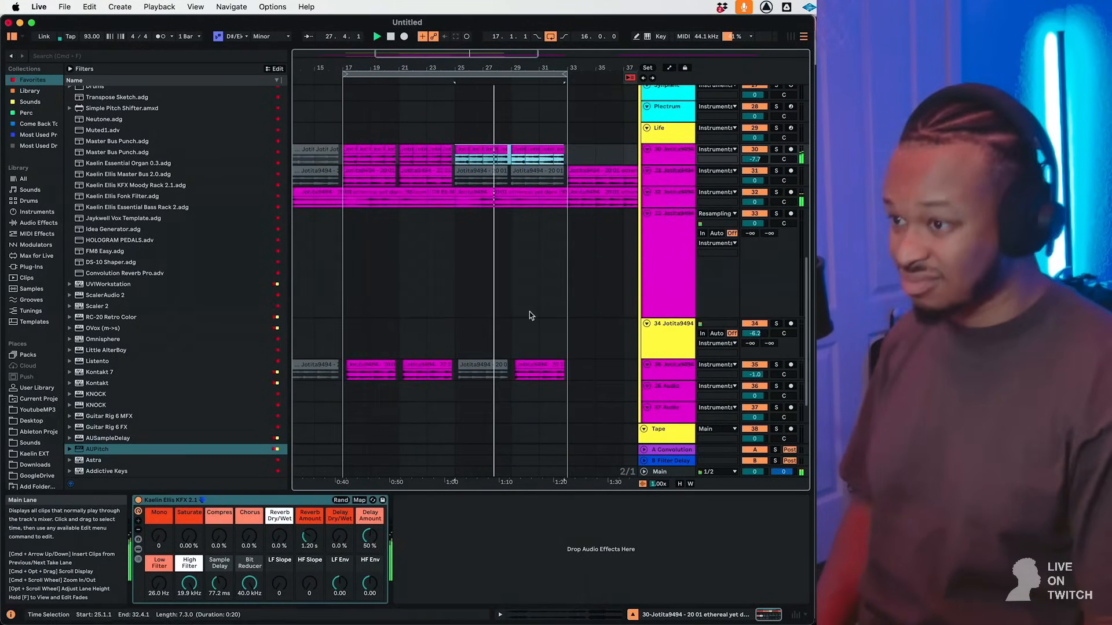
pyautogui.click(493, 195)
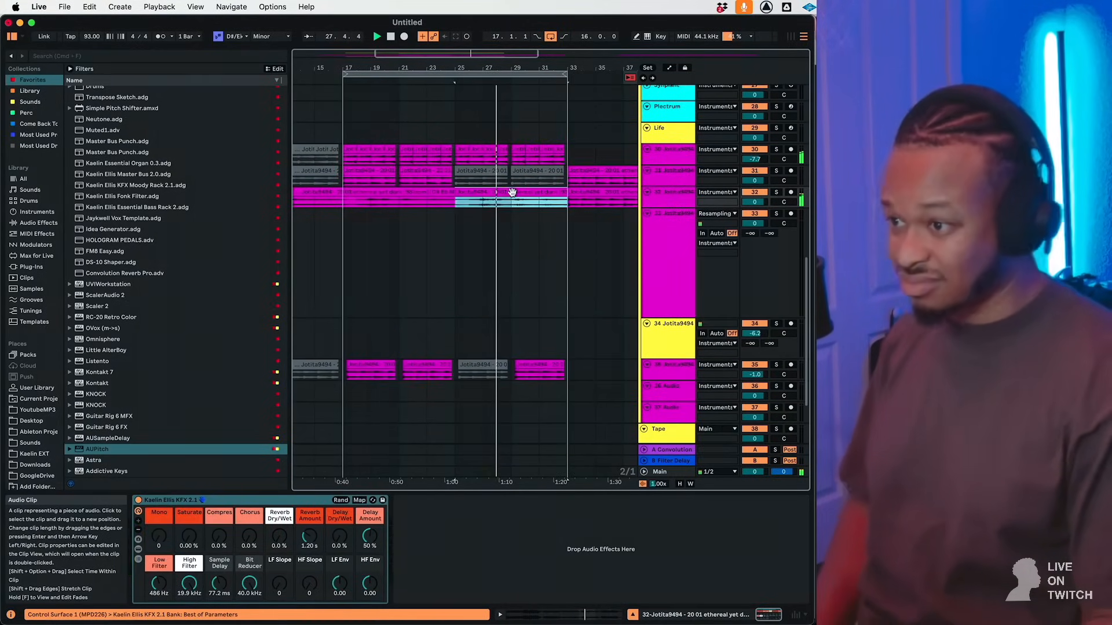
# Open the pitch setting of the track 30 clips between bars 25 and 33.
pyautogui.click(463, 152)
pyautogui.keyDown('shift'); pyautogui.click(558, 151); pyautogui.keyUp('shift')
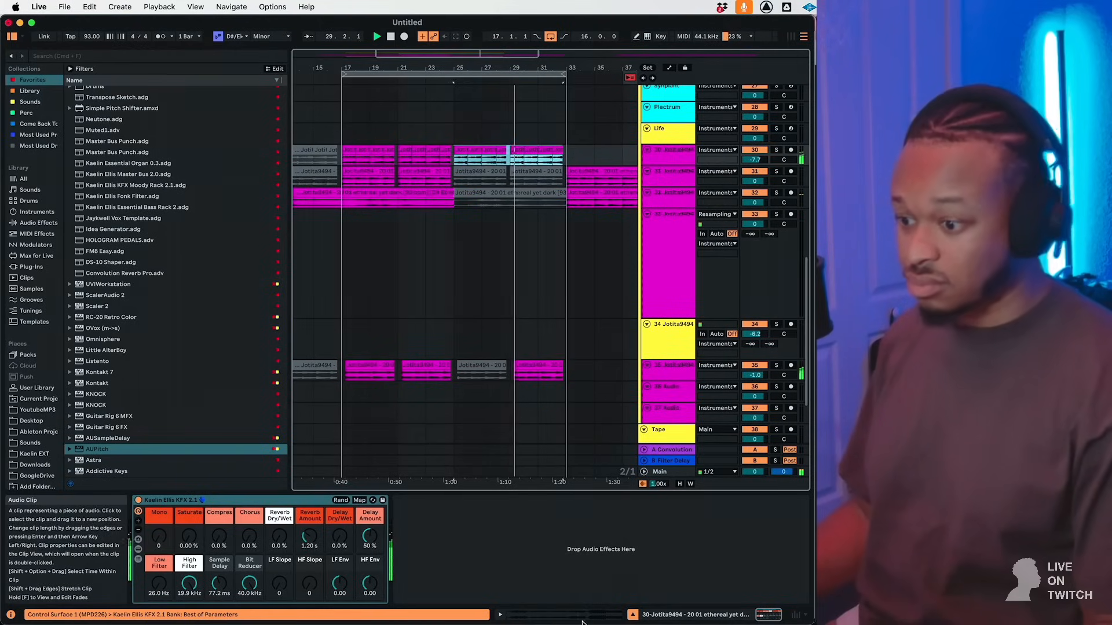
pyautogui.hotkey('shift', 'Tab')
pyautogui.click(309, 578)
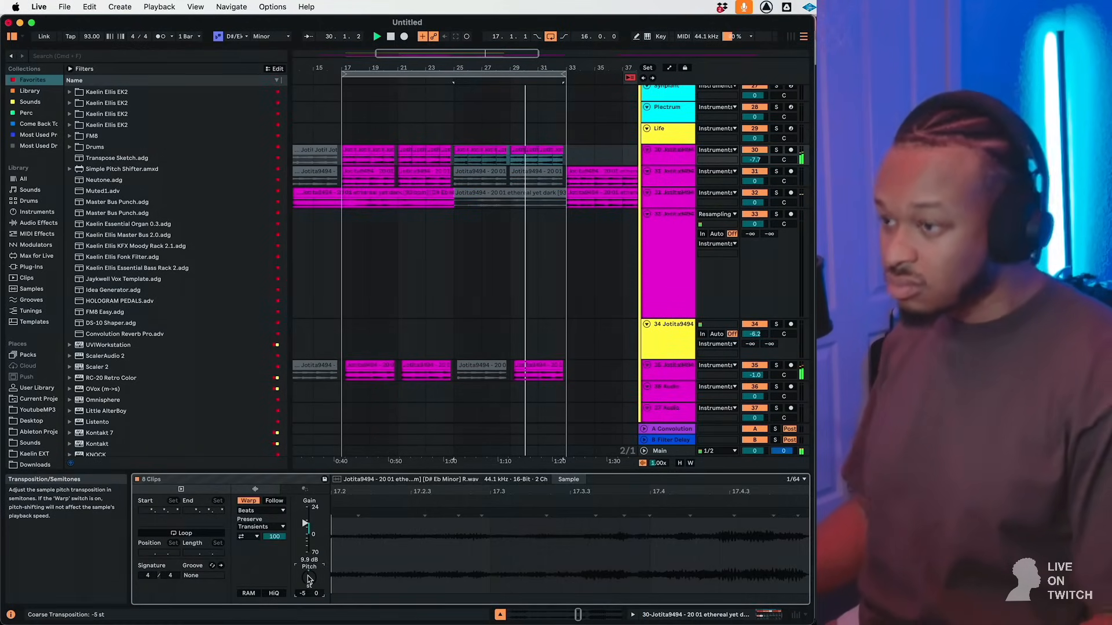
# Restart playback at bar 25 and listen to track 30 in solo.
pyautogui.press('space')
pyautogui.click(449, 272)
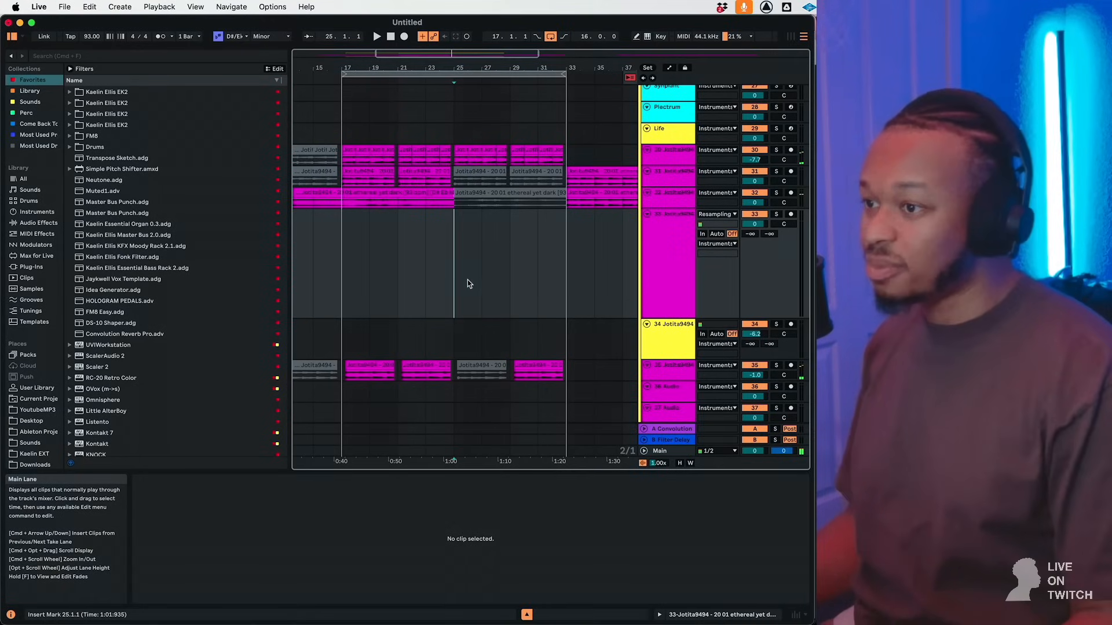
pyautogui.press('space')
pyautogui.click(776, 150)
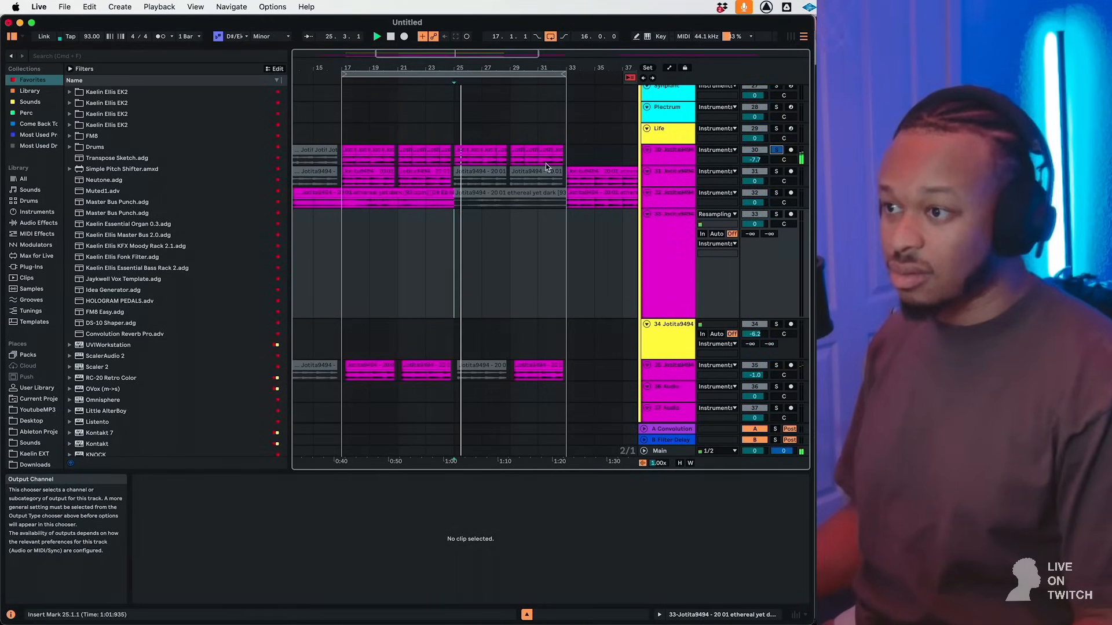
pyautogui.click(768, 151)
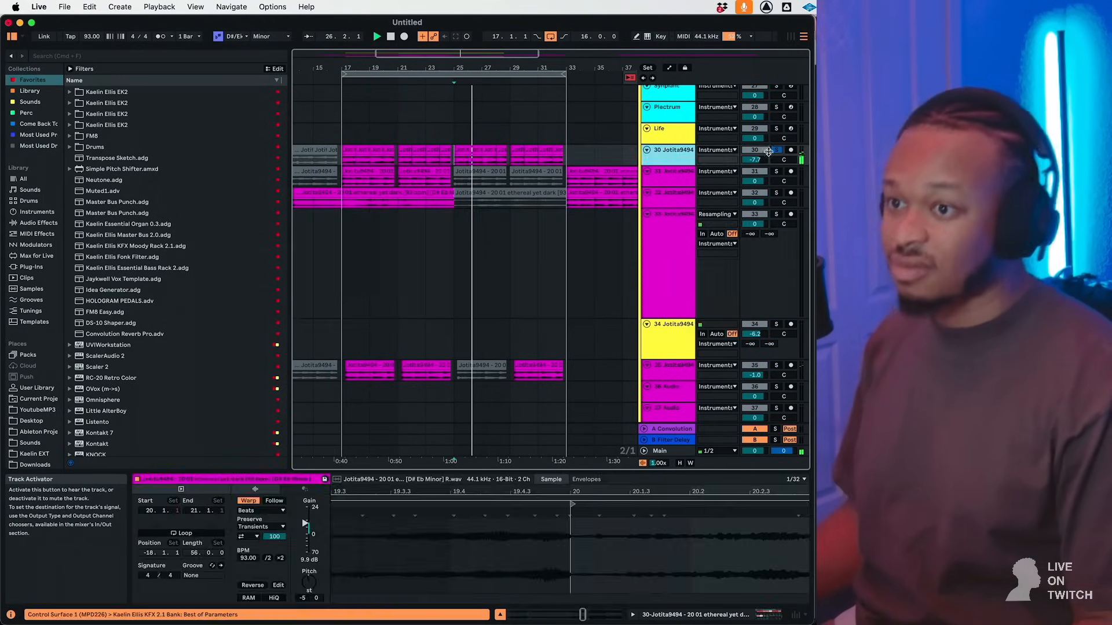
# Set Low Filter to 222 Hz in track 30's Kaelin Ellis KFX 2.1 rack and turn off the track's solo.
pyautogui.doubleClick(667, 151)
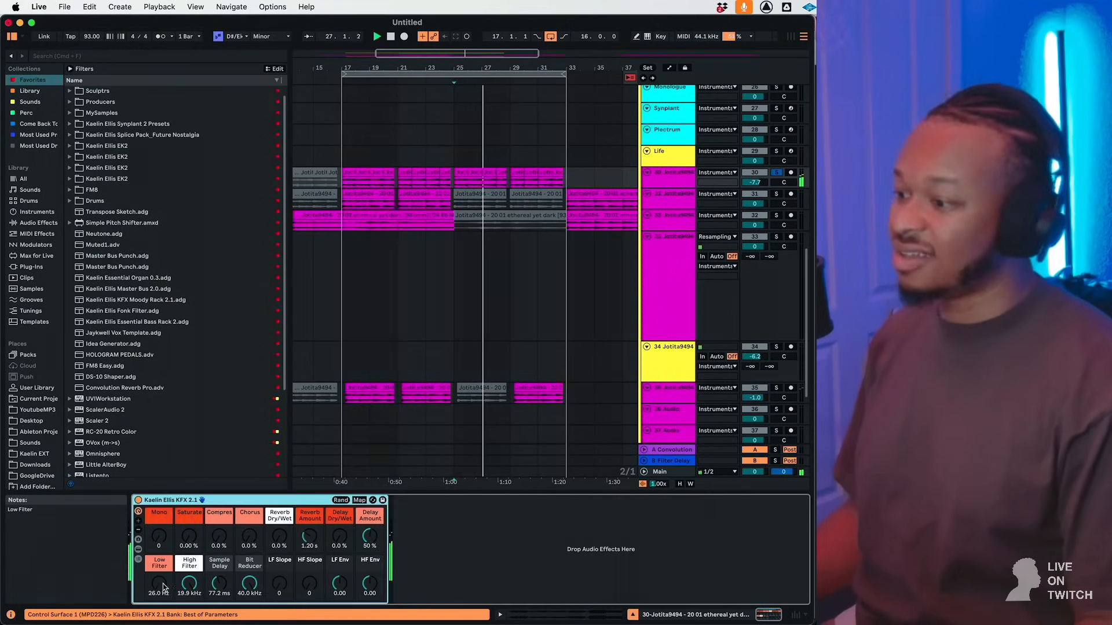
pyautogui.moveTo(163, 587); pyautogui.dragTo(163, 557)
pyautogui.click(777, 173)
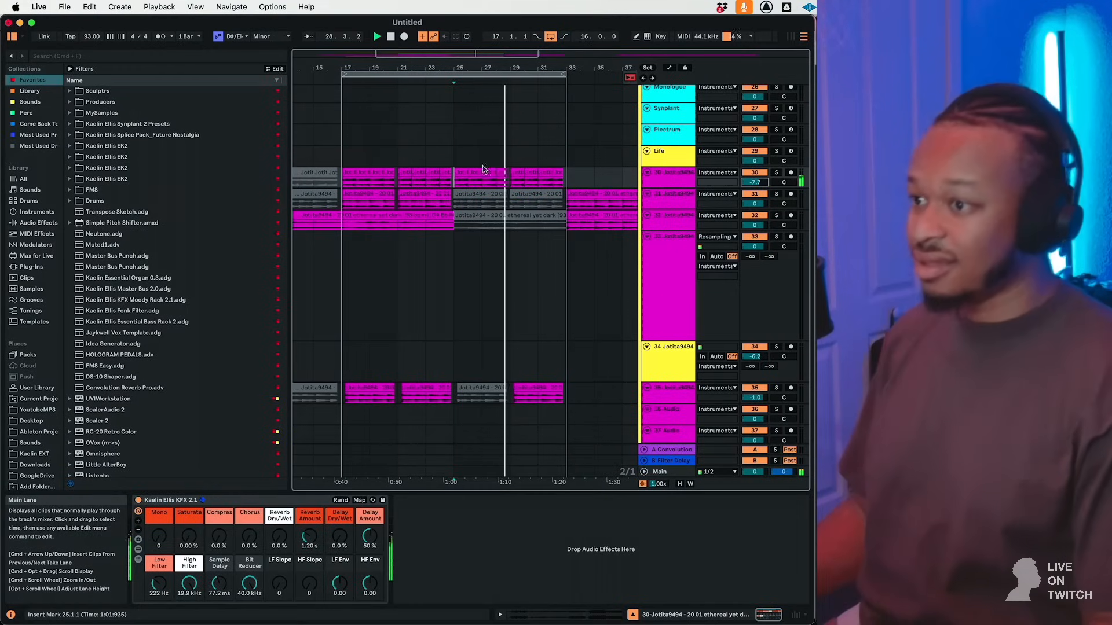
# Deactivate the one-bar track 30 clip at bar 31.
pyautogui.moveTo(482, 170); pyautogui.dragTo(464, 173)
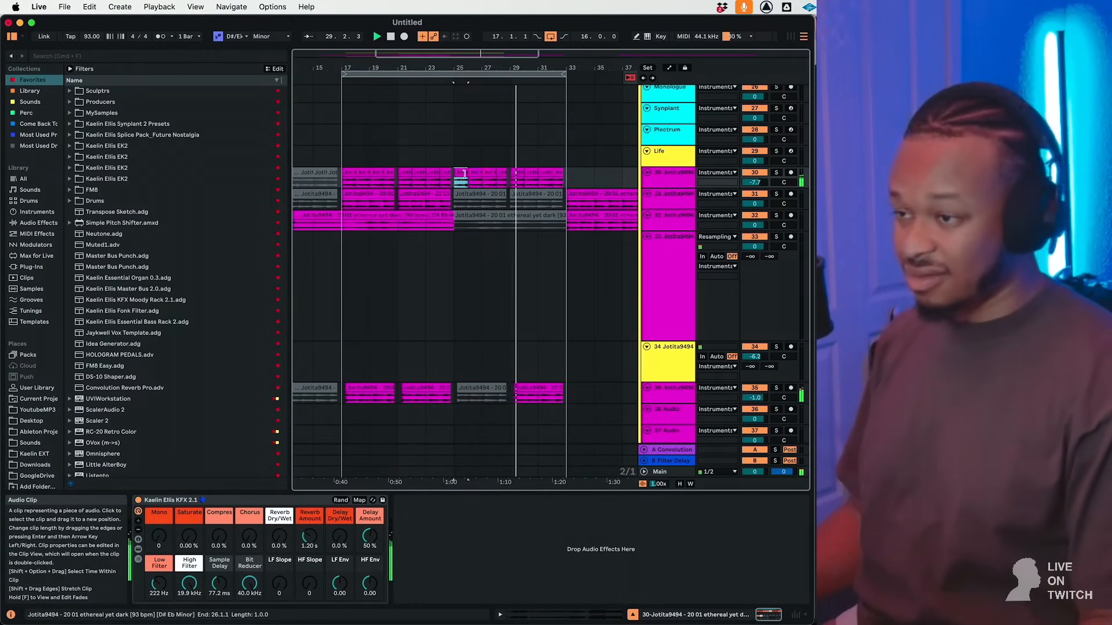
pyautogui.keyDown('shift'); pyautogui.click(558, 174); pyautogui.keyUp('shift')
pyautogui.doubleClick(678, 179)
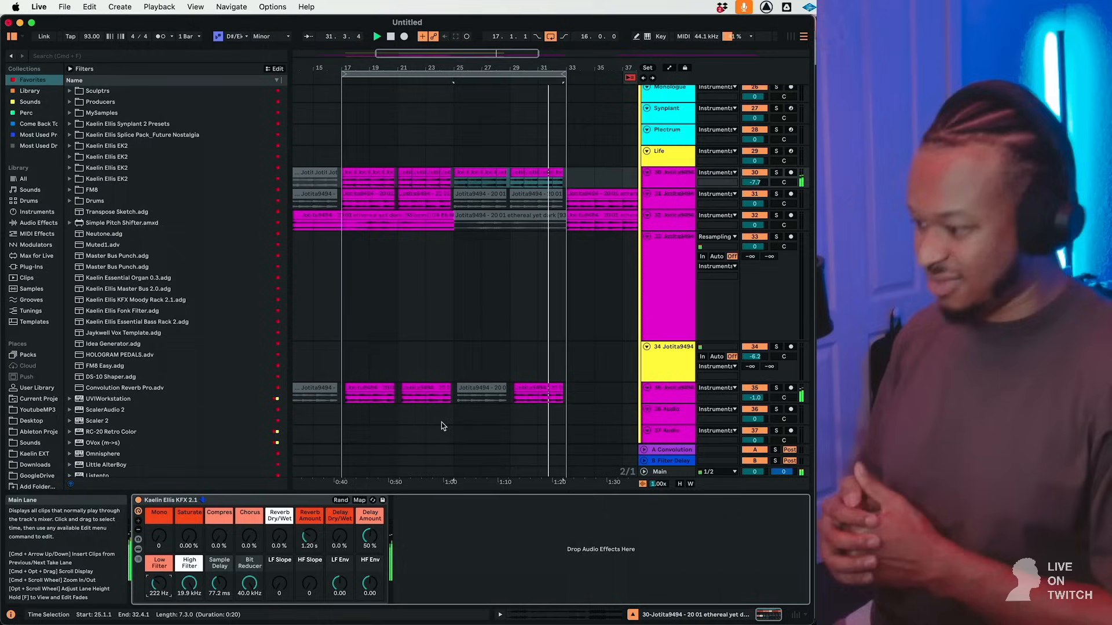
pyautogui.click(544, 175)
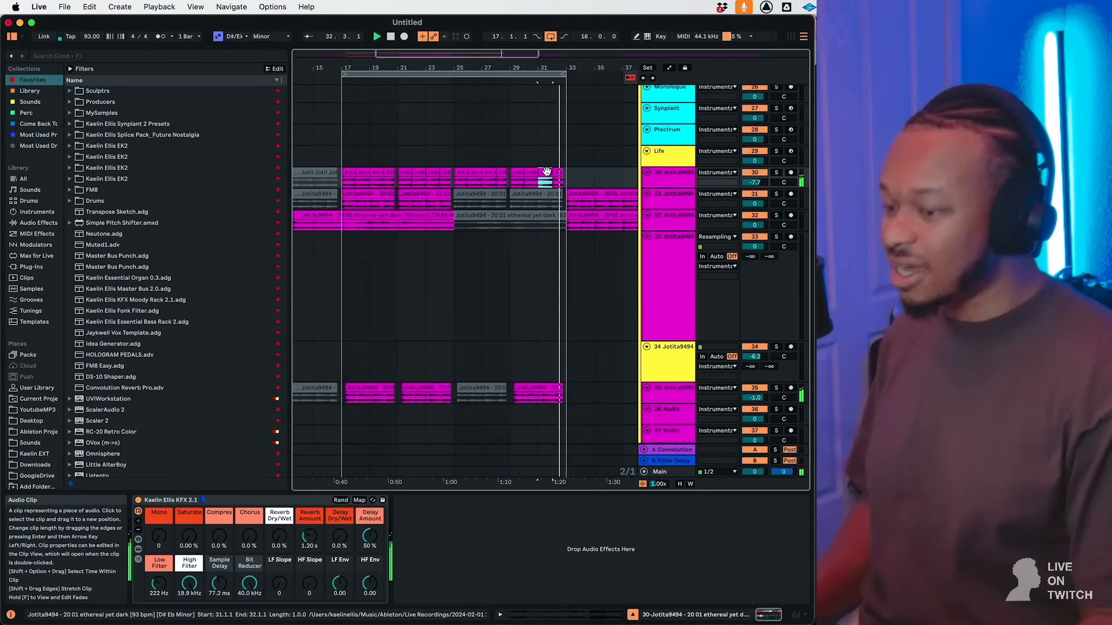
# Transpose the track 30 clip at bar 27 to -7 semitones while auditioning the track in solo.
pyautogui.moveTo(542, 175); pyautogui.dragTo(488, 175)
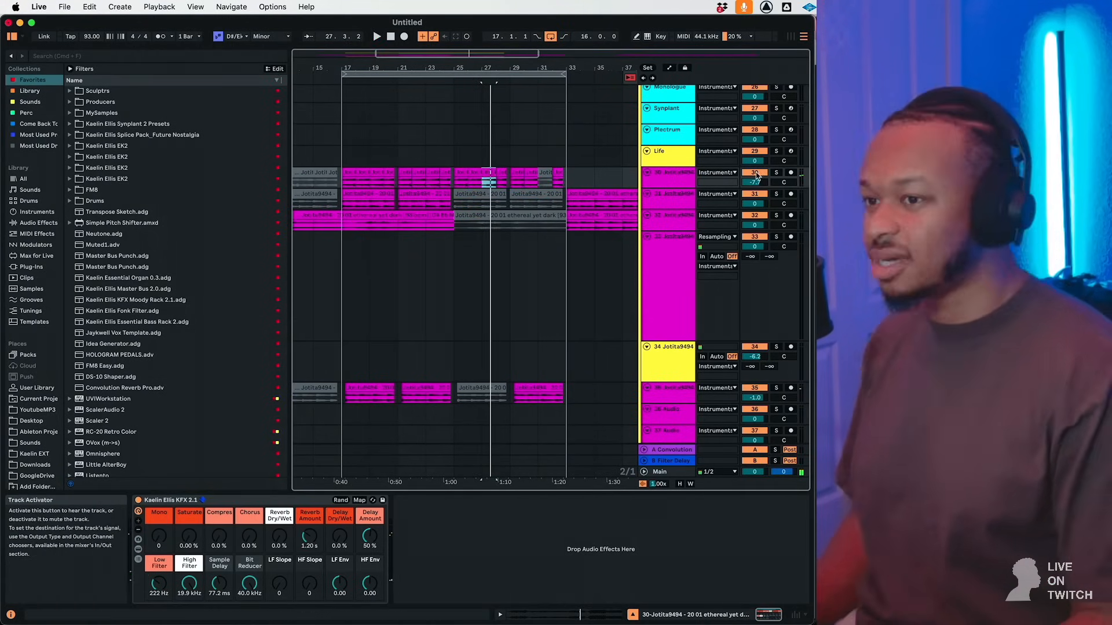
pyautogui.press('space')
pyautogui.click(776, 173)
pyautogui.click(600, 614)
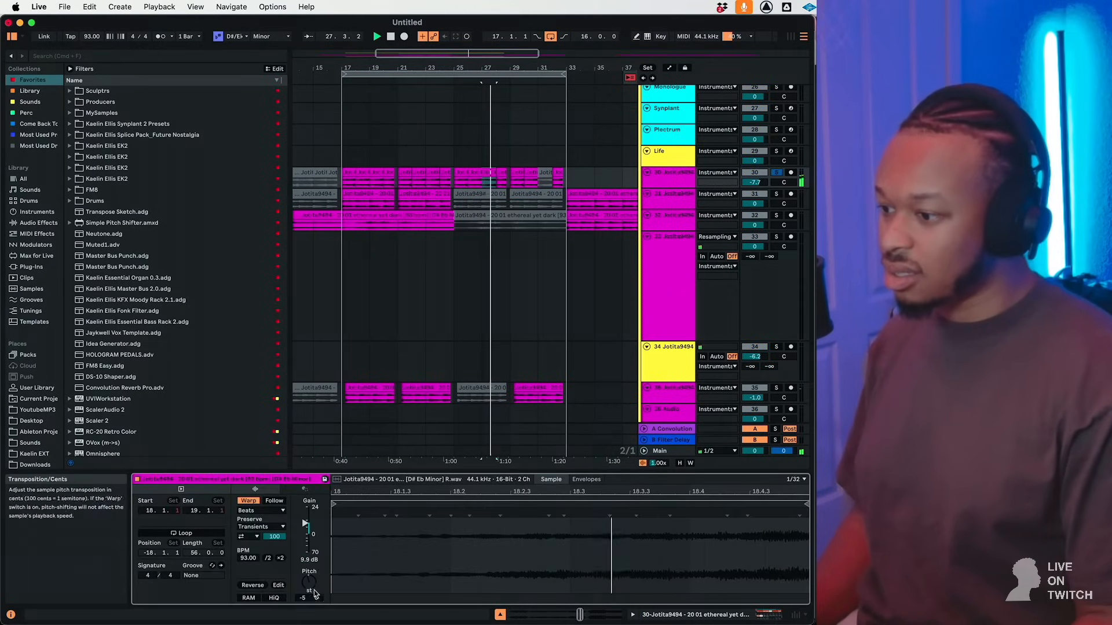
pyautogui.press('space')
pyautogui.moveTo(314, 588)
pyautogui.mouseDown()
pyautogui.moveTo(315, 571)
pyautogui.moveTo(314, 609)
pyautogui.mouseUp()
pyautogui.press('space')
pyautogui.press('space')
pyautogui.press('space')
pyautogui.press('space')
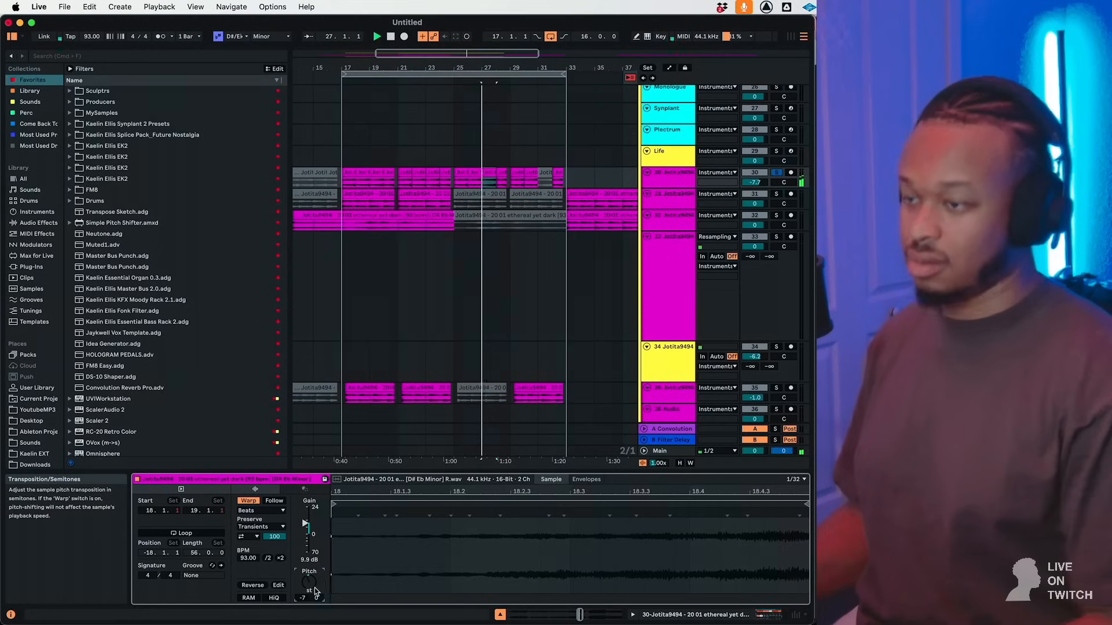
pyautogui.click(775, 173)
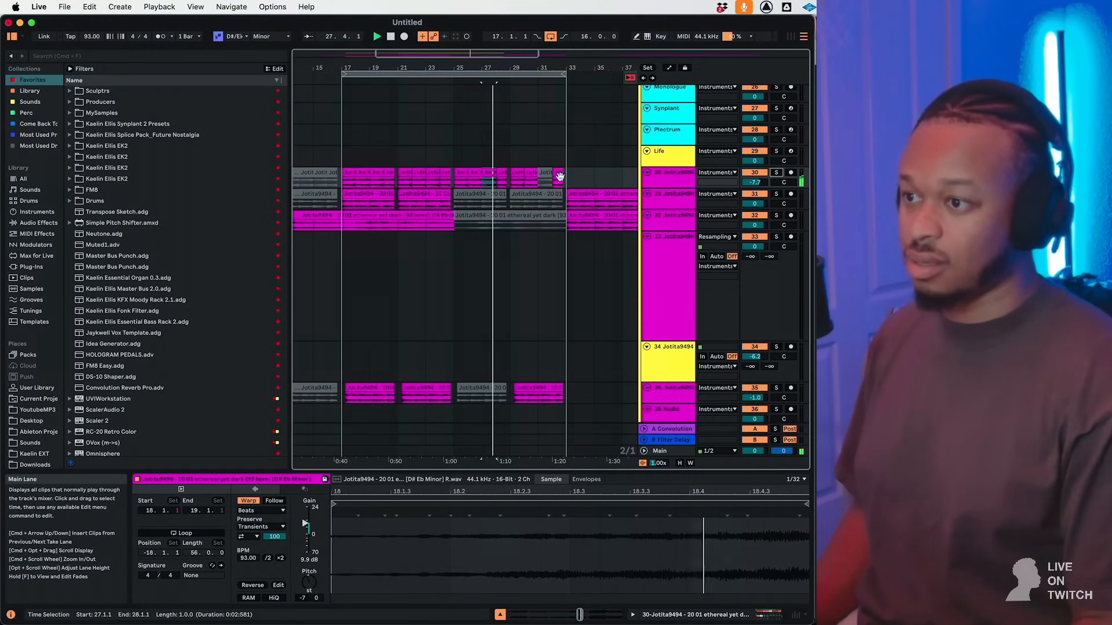
# Play the bar 27 clip in the full mix and duplicate track 30's bars 25 to 29 over bars 29 to 33.
pyautogui.click(545, 173)
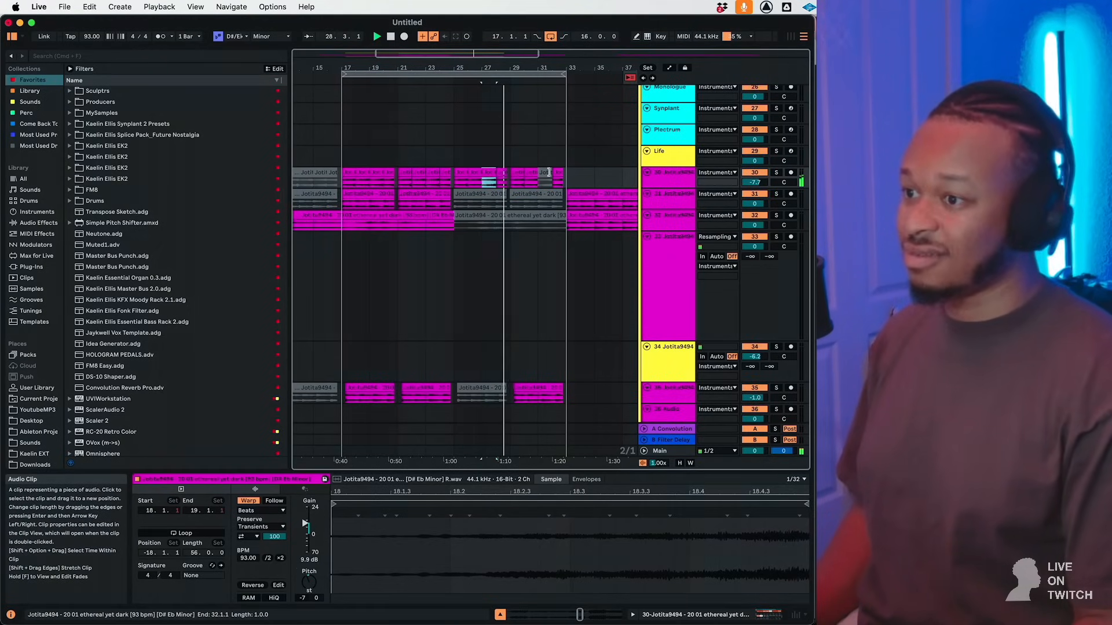
pyautogui.click(488, 172)
pyautogui.press('space')
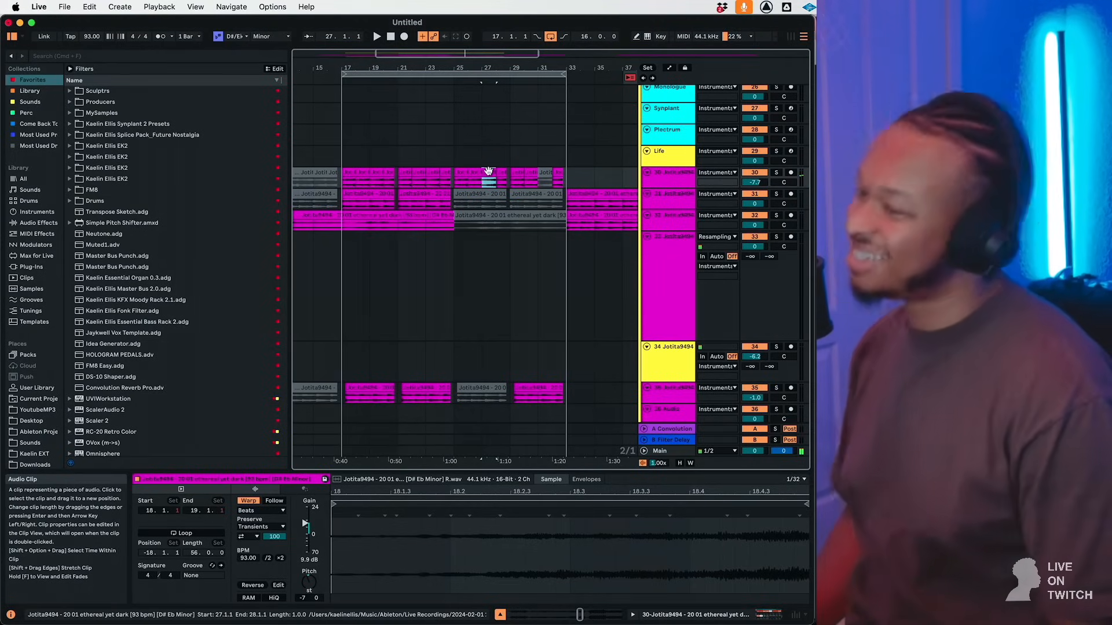
pyautogui.press('space')
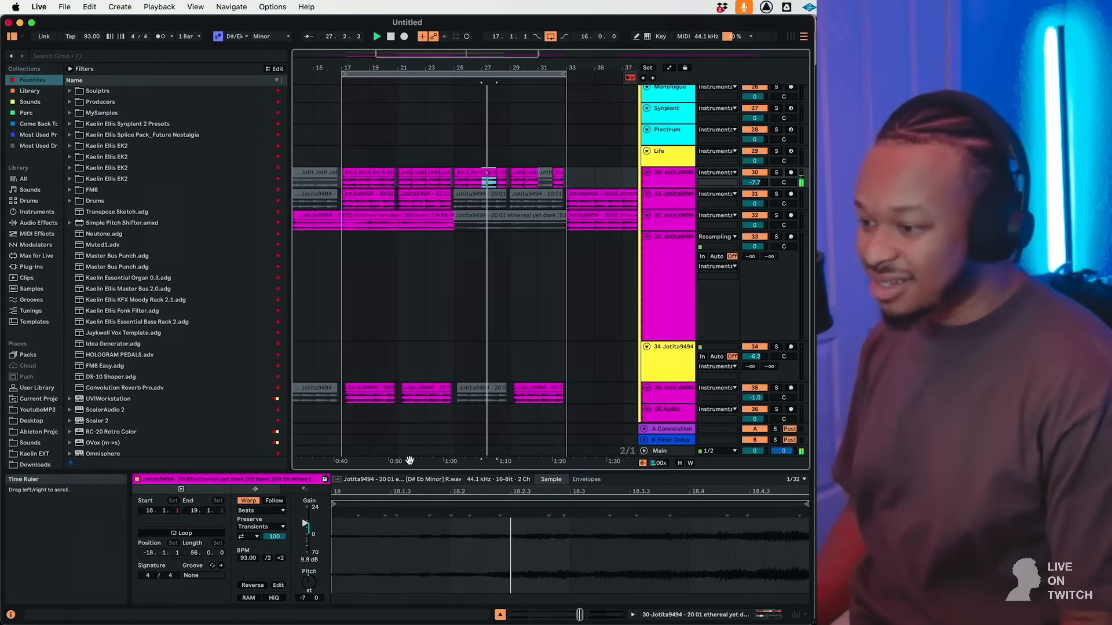
pyautogui.moveTo(506, 183); pyautogui.dragTo(461, 185)
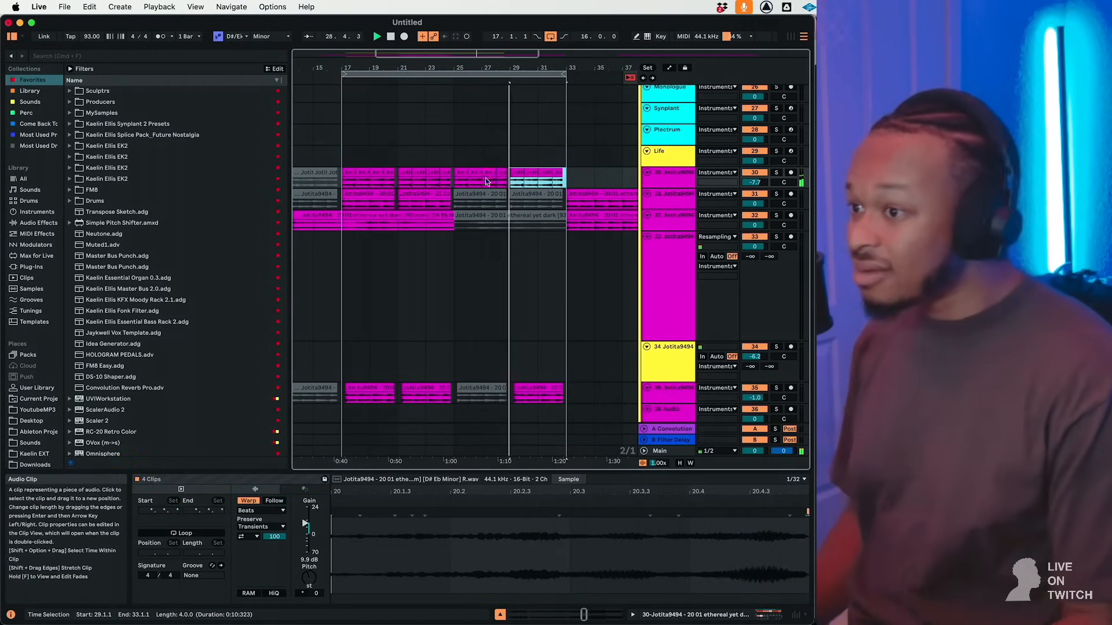
pyautogui.click(455, 181)
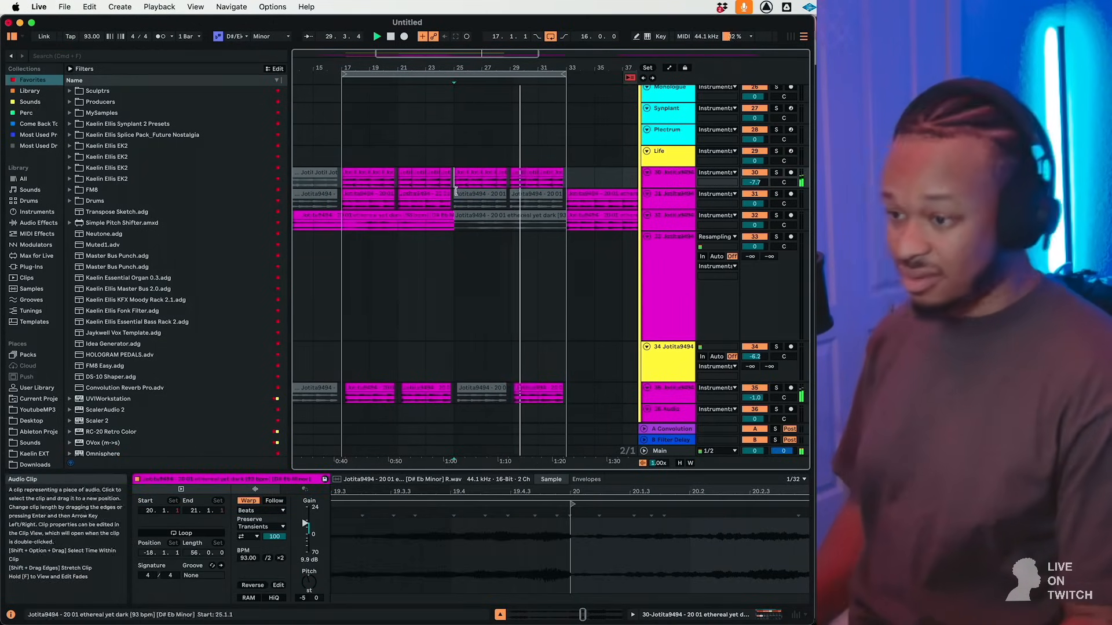
# Deactivate the track 35 clip starting near bar 29 and move the loop's start to bar 25.
pyautogui.scroll(-3, 550, 278)
pyautogui.click(530, 295)
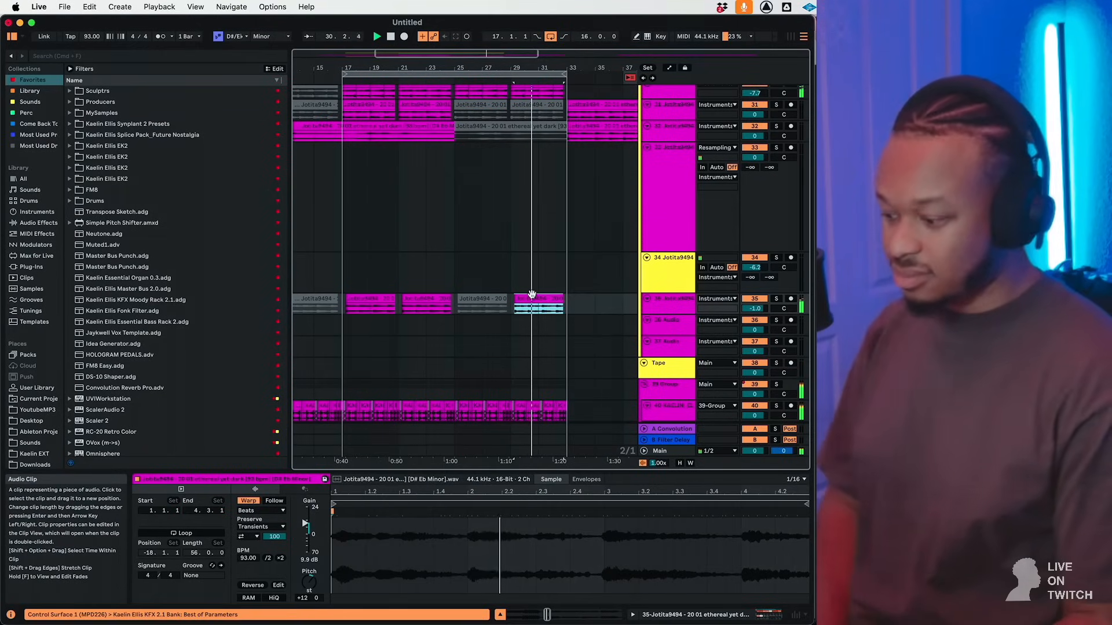
pyautogui.scroll(-2, 535, 278)
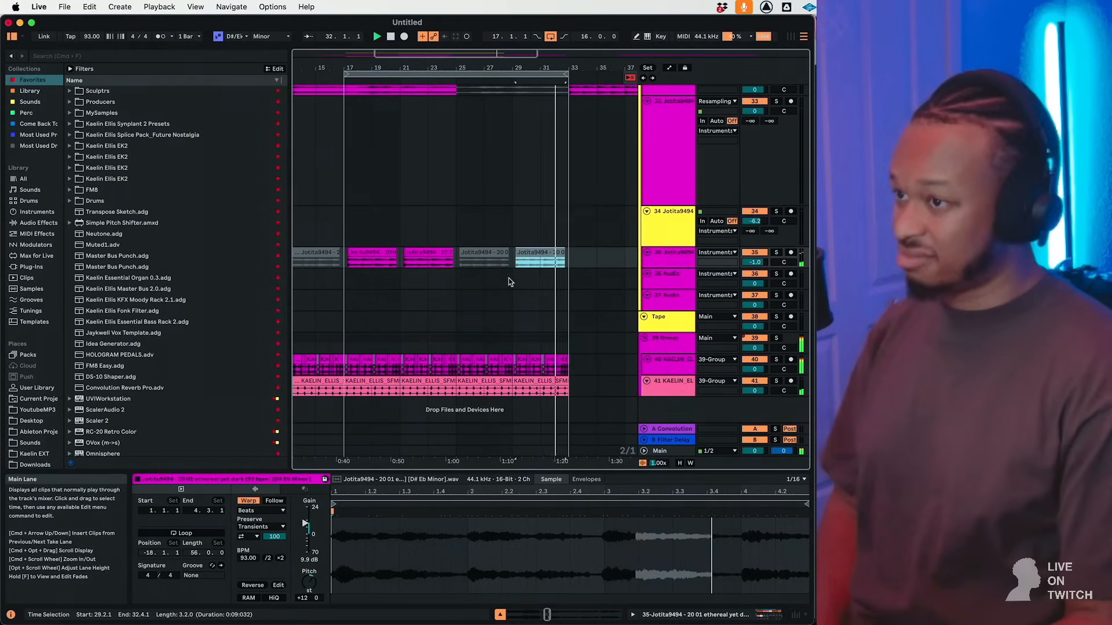
pyautogui.click(349, 76)
pyautogui.moveTo(350, 76); pyautogui.dragTo(457, 76)
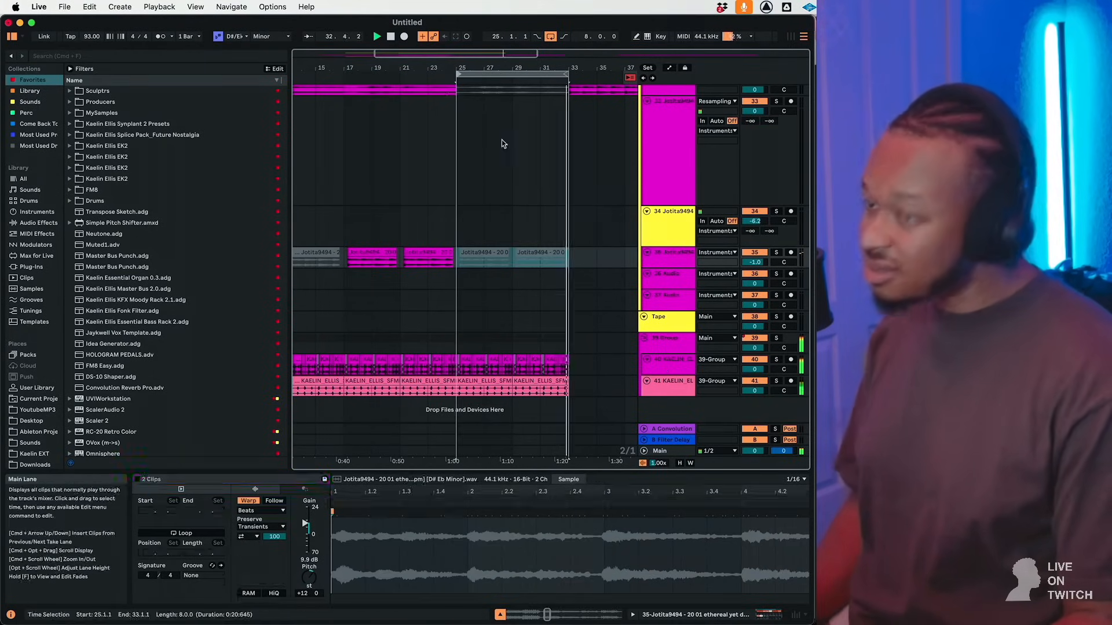
# Set the compression macro of the Piano track's Kaelin Ellis Memo Piano II rack to 43 %.
pyautogui.scroll(10, 534, 173)
pyautogui.scroll(5, 669, 296)
pyautogui.doubleClick(670, 237)
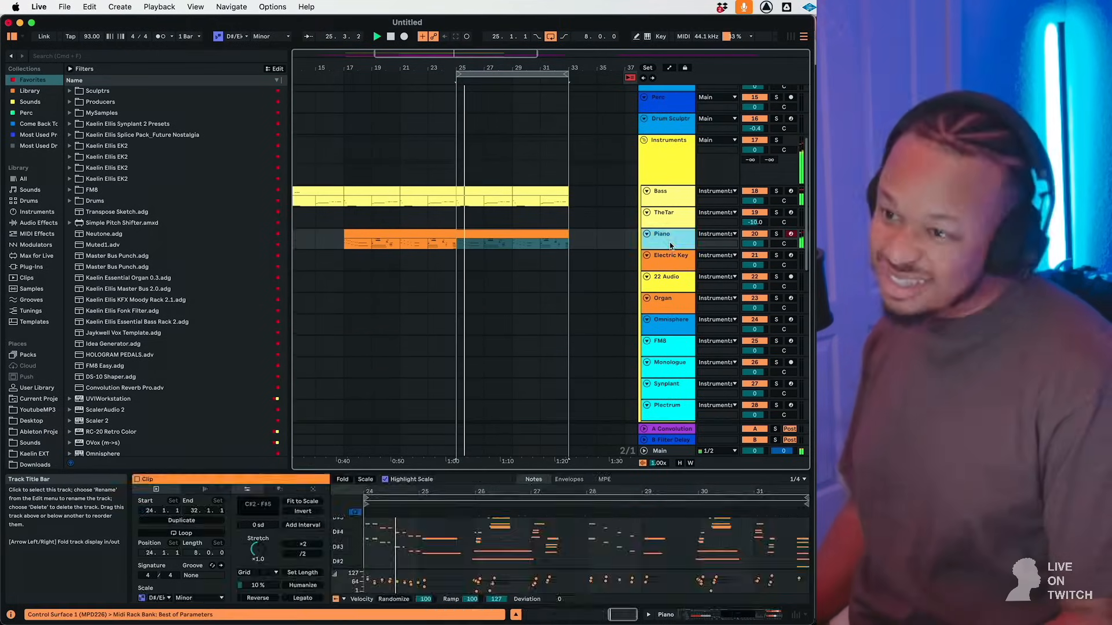
pyautogui.moveTo(293, 585); pyautogui.dragTo(293, 548)
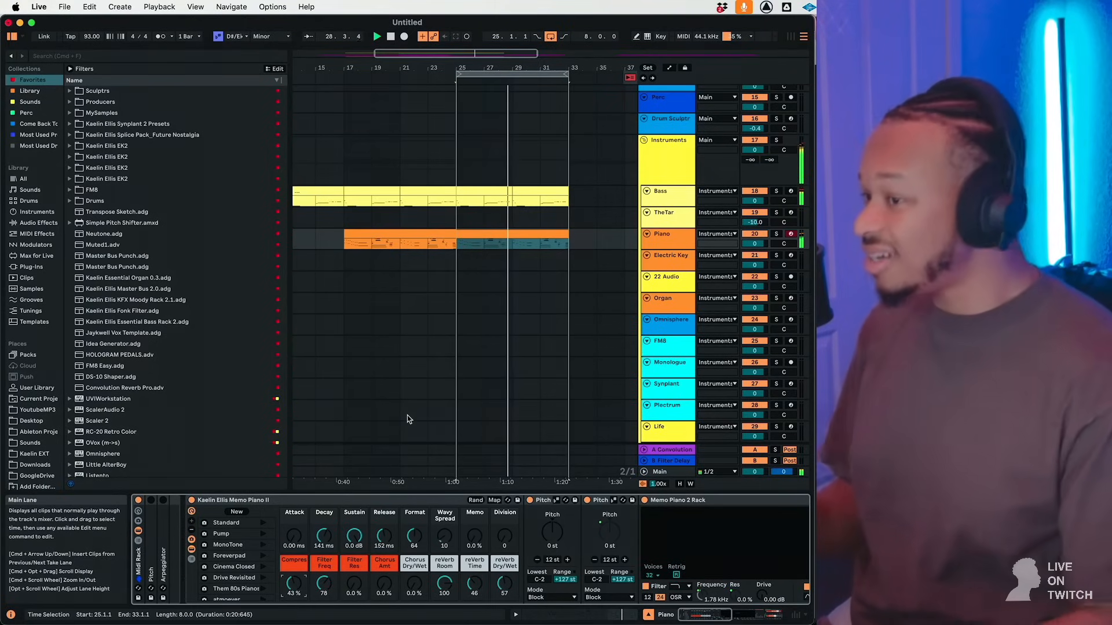
# Record a keyboard part on the Electric Key track from about bar 28 to bar 33.
pyautogui.click(512, 263)
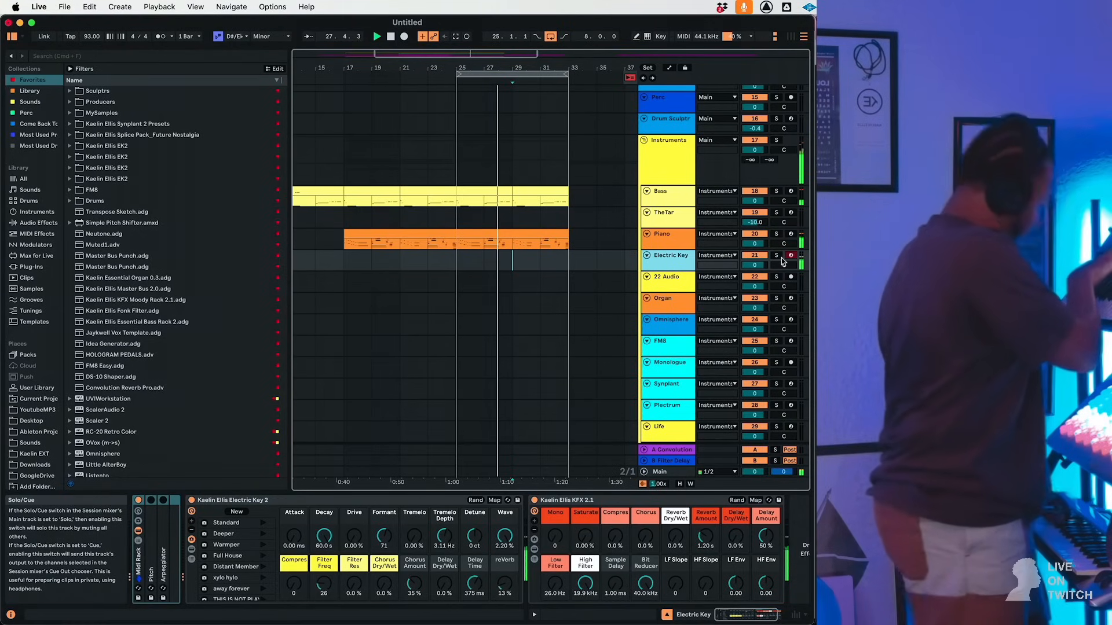
pyautogui.press('F9')
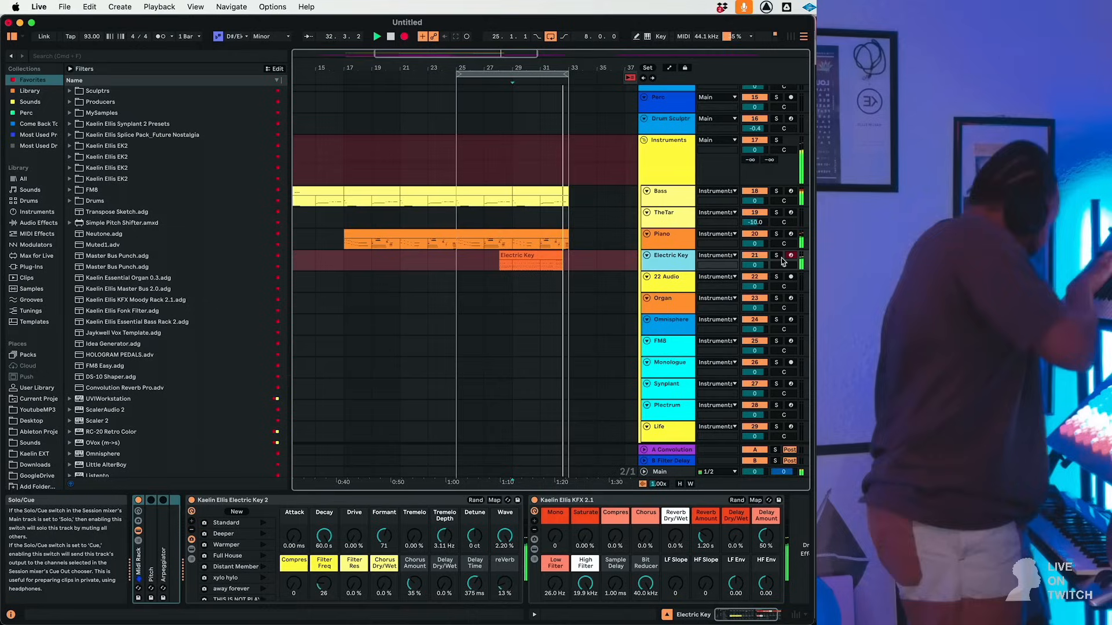
pyautogui.press('F9')
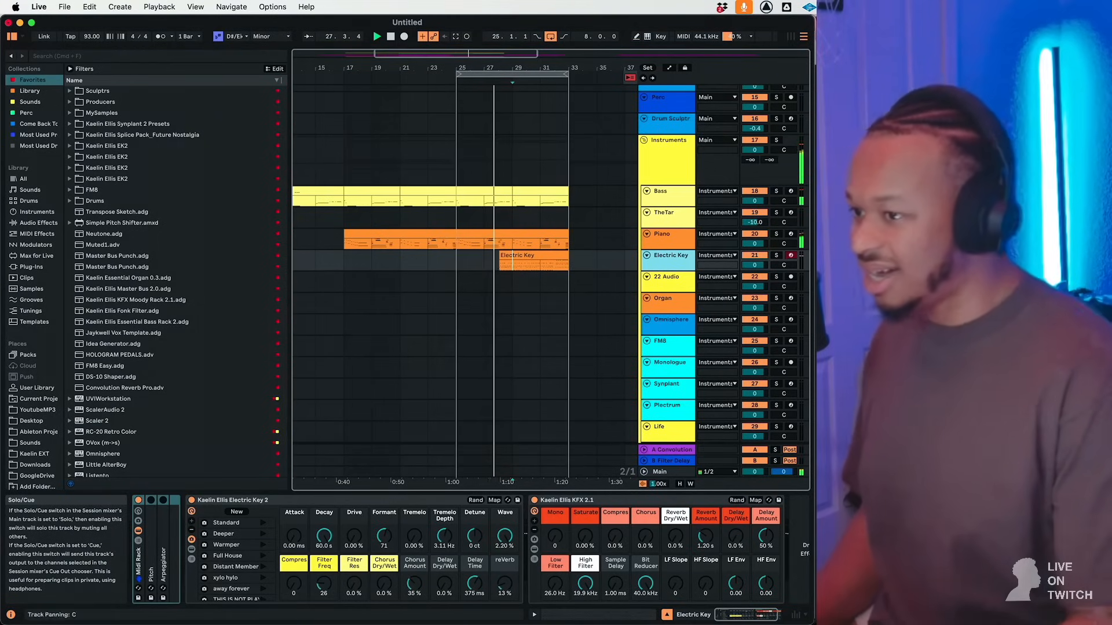
# Trim the Electric Key clip's start to bar 29 and set the instrument's reVerb macro to 44 %.
pyautogui.click(502, 255)
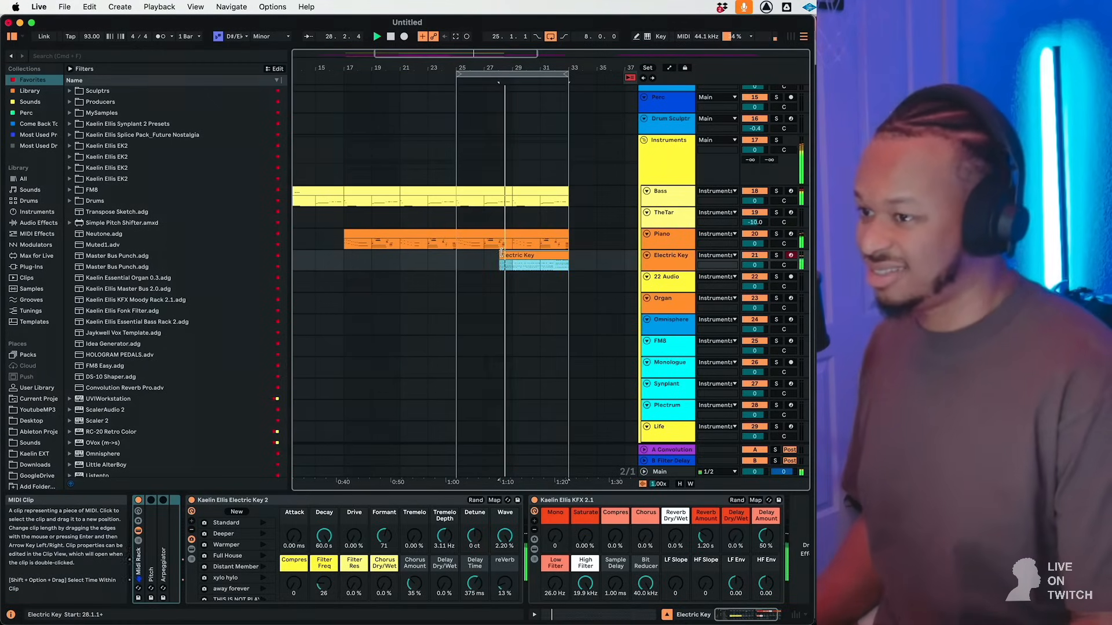
pyautogui.moveTo(501, 255); pyautogui.dragTo(515, 256)
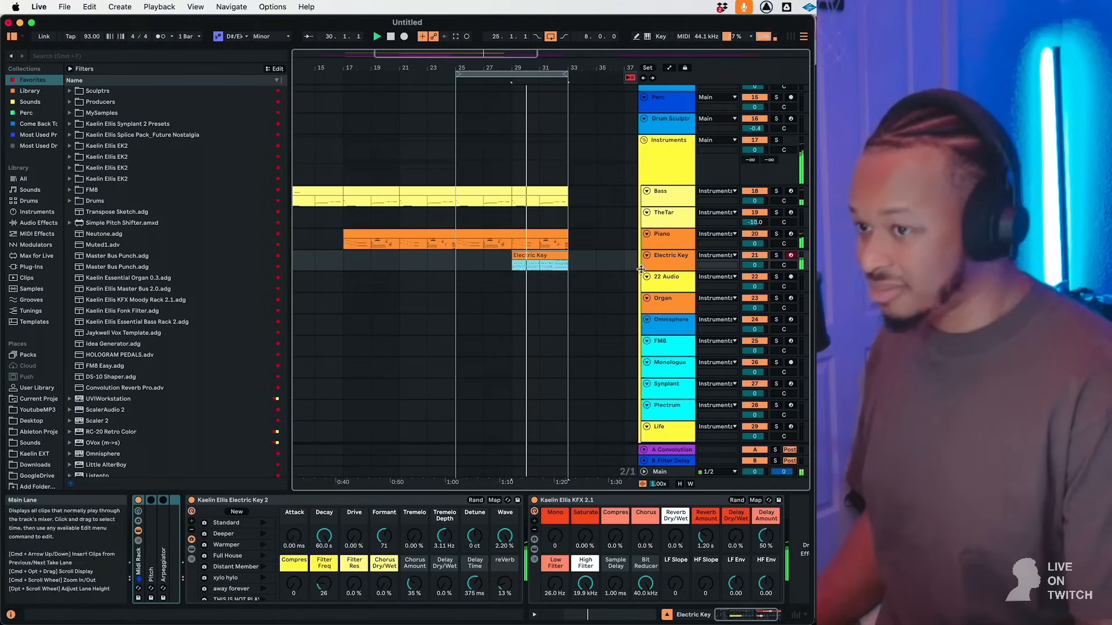
pyautogui.click(666, 268)
pyautogui.moveTo(505, 584); pyautogui.dragTo(505, 570)
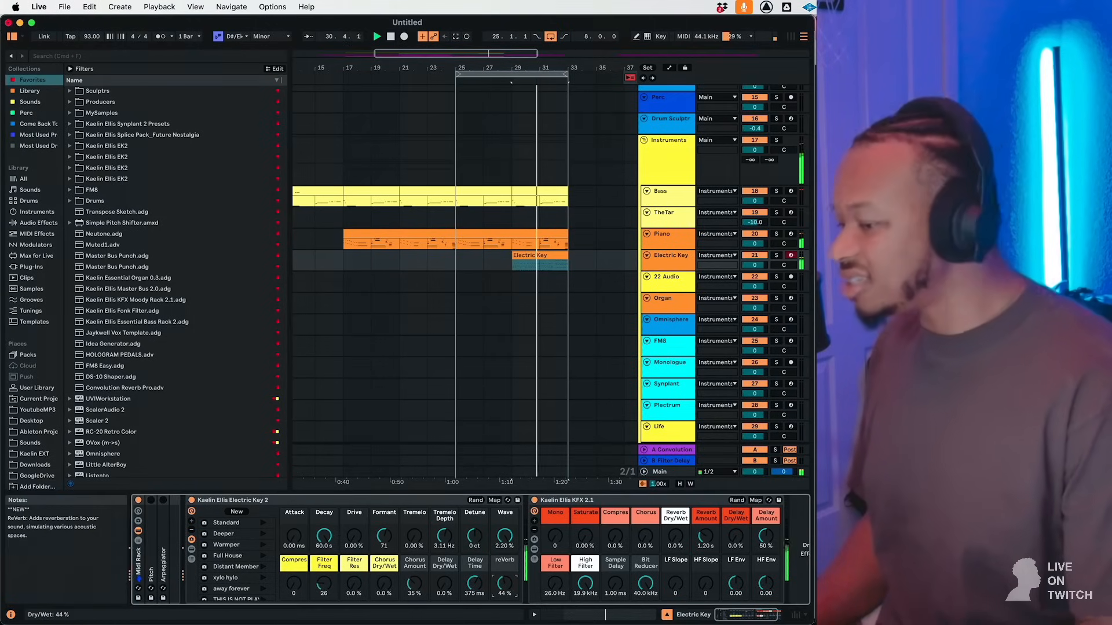
# Deactivate the 39 Group track during loop playback.
pyautogui.scroll(-10, 575, 393)
pyautogui.click(677, 372)
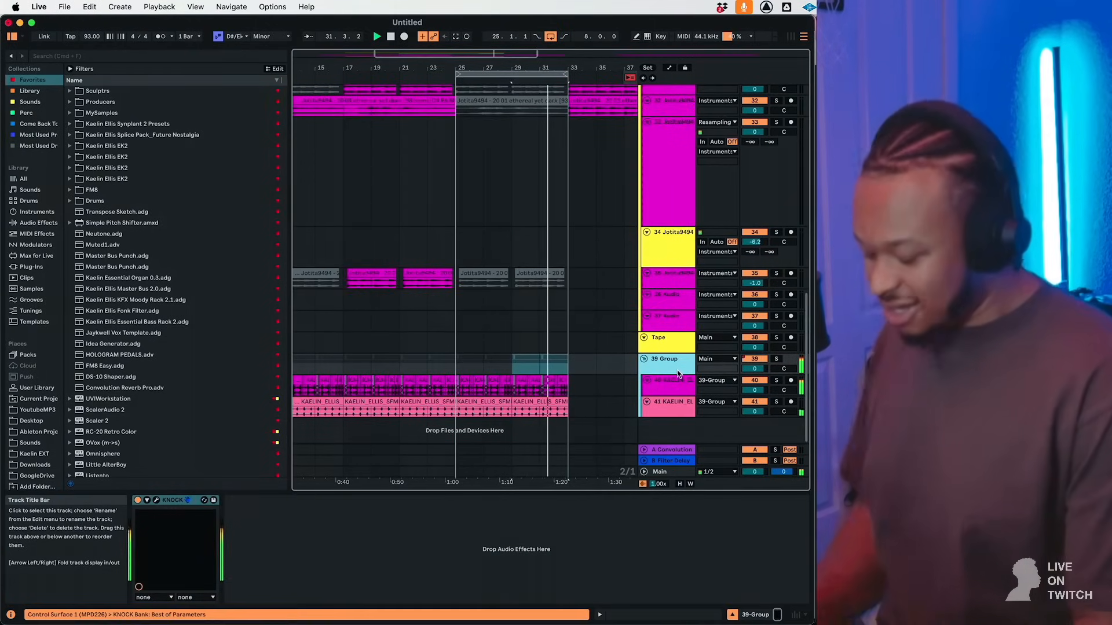
pyautogui.click(753, 364)
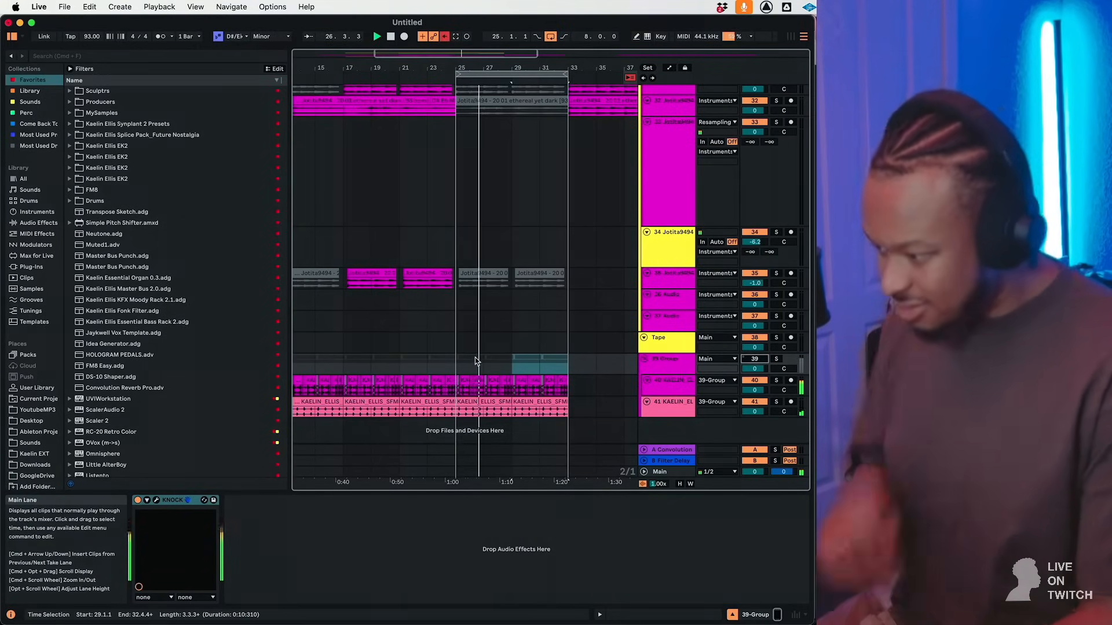
# Solo track 30 and listen to its clips in the looped section.
pyautogui.scroll(3, 474, 356)
pyautogui.scroll(-3, 474, 356)
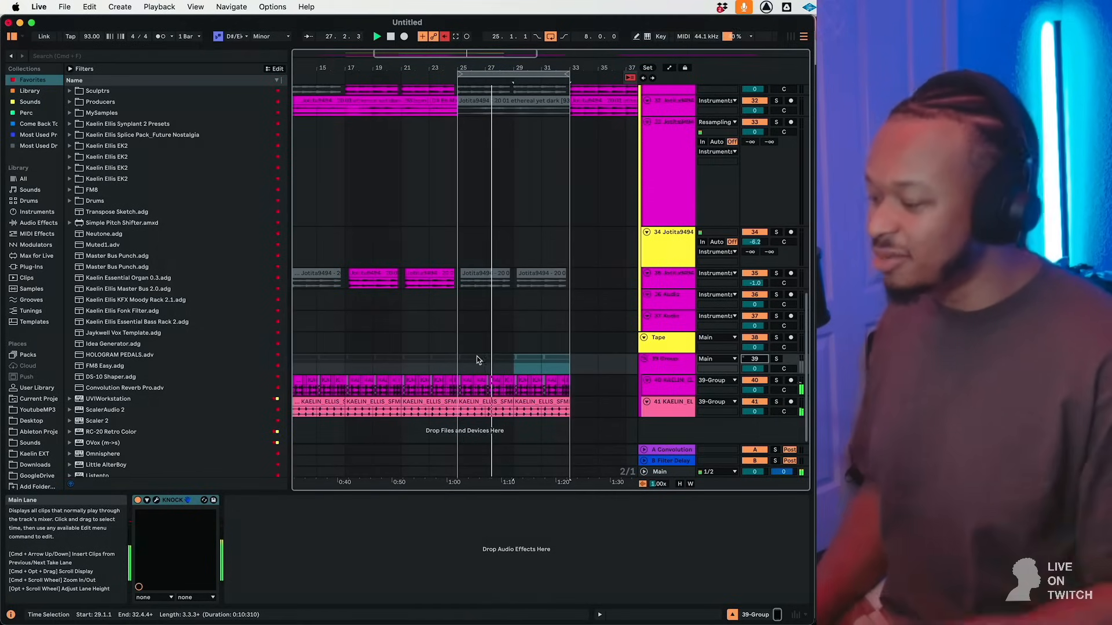
pyautogui.scroll(5, 477, 360)
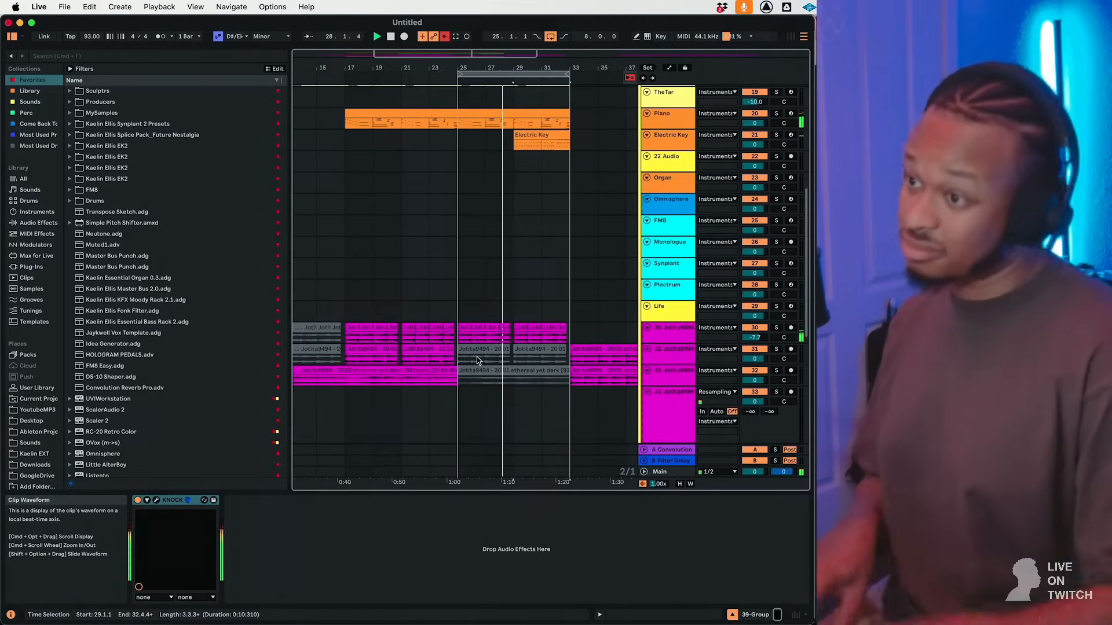
pyautogui.click(776, 328)
pyautogui.click(775, 328)
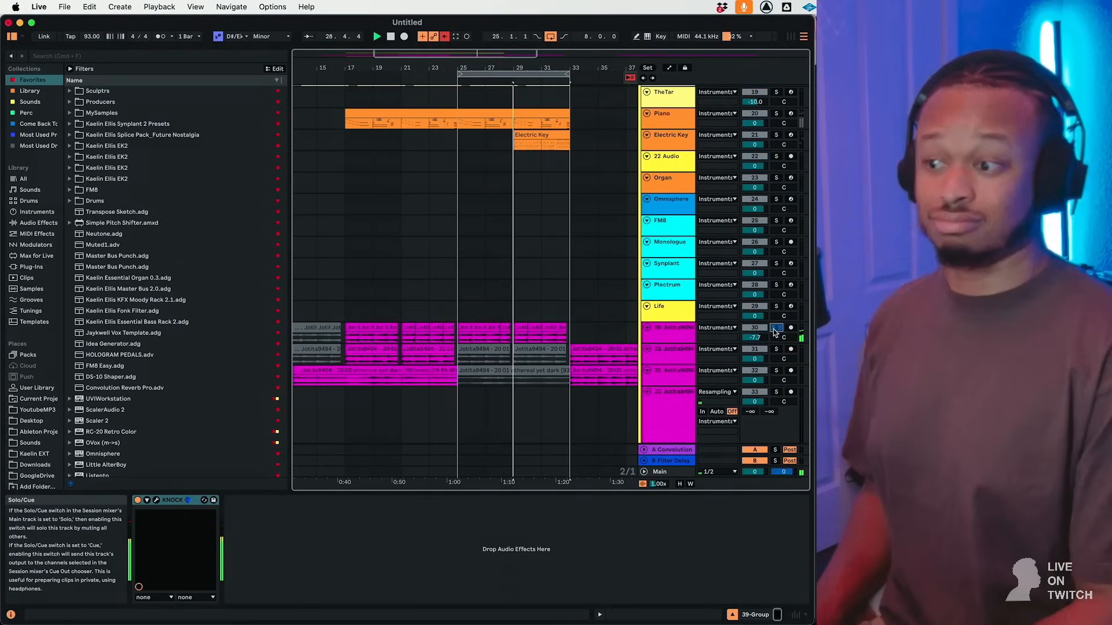
# Show the automation lanes and set the arrangement to a fixed 1/4 grid around bar 29.
pyautogui.scroll(4, 546, 315)
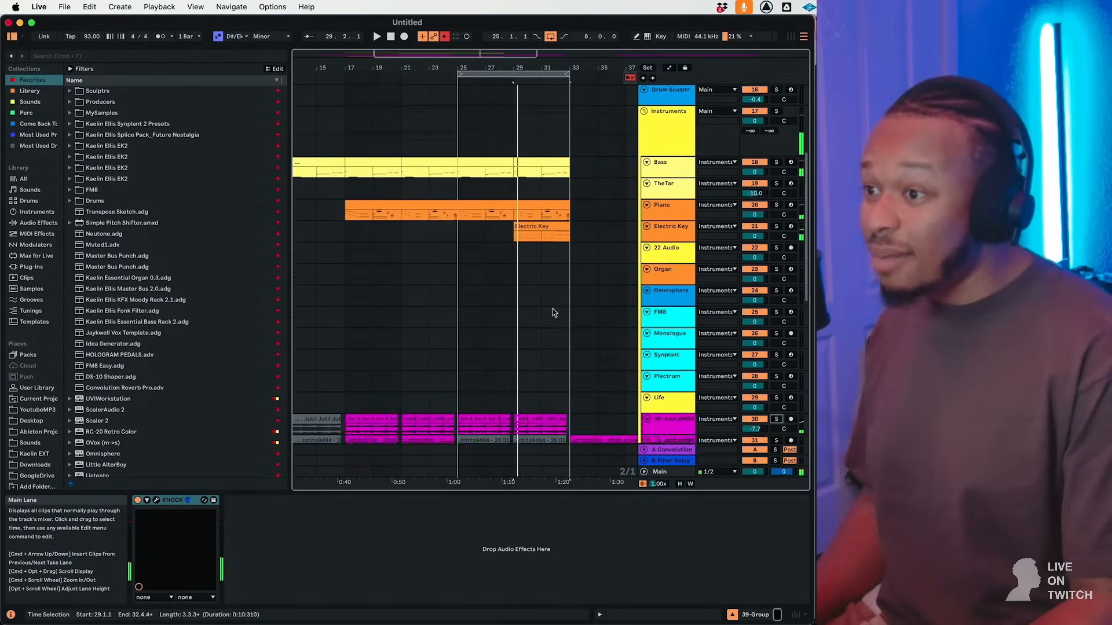
pyautogui.click(667, 68)
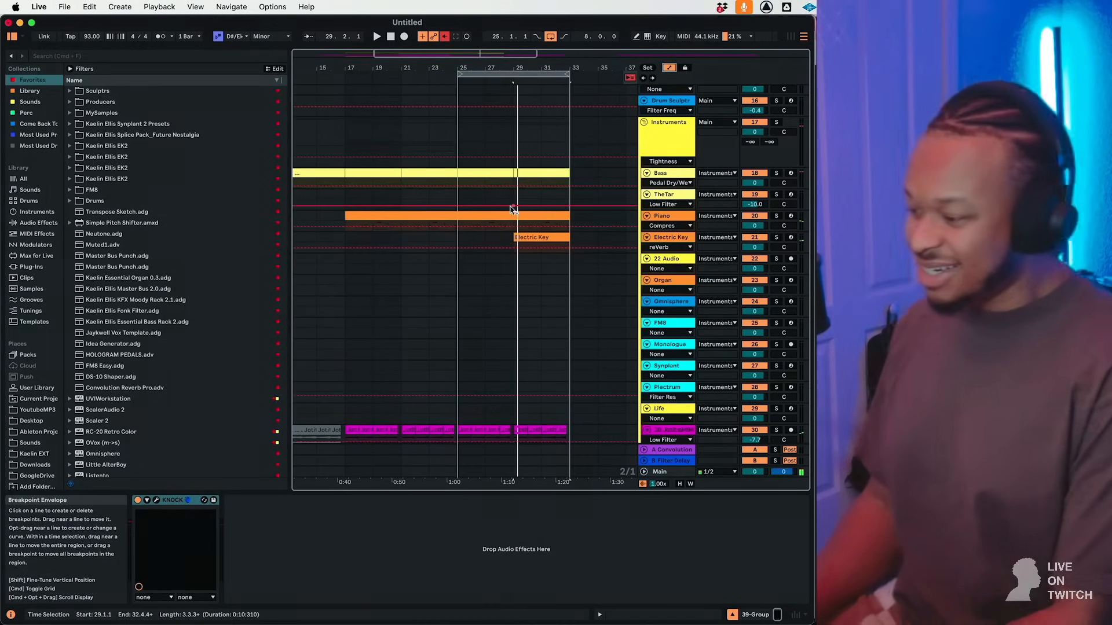
pyautogui.scroll(-1, 498, 260)
pyautogui.hscroll(1, 498, 260)
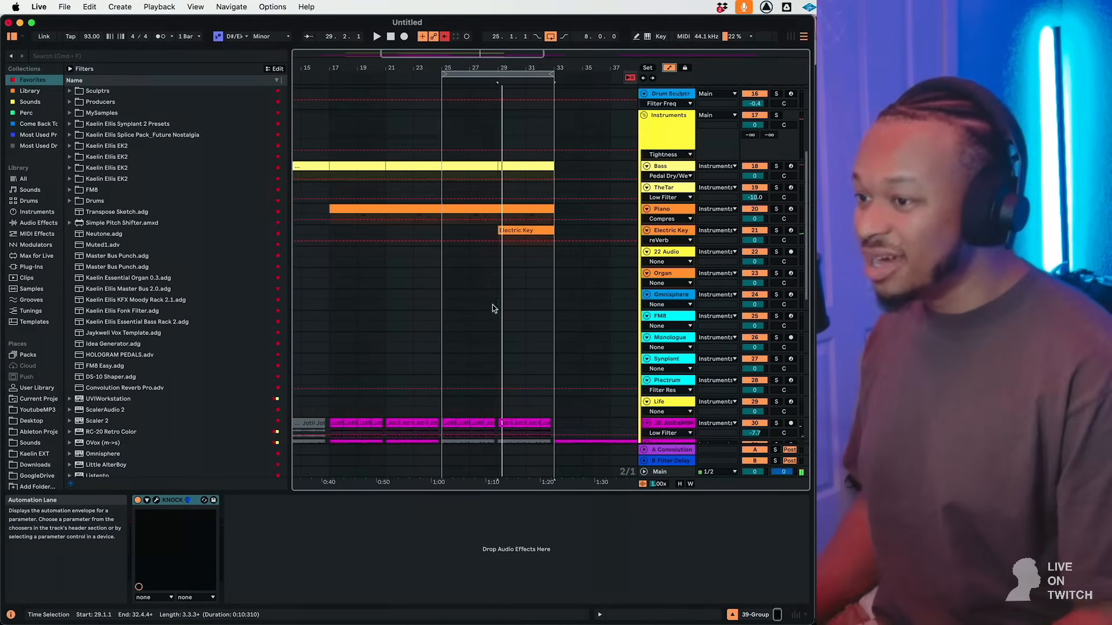
pyautogui.click(492, 308)
pyautogui.press('+')
pyautogui.press('+')
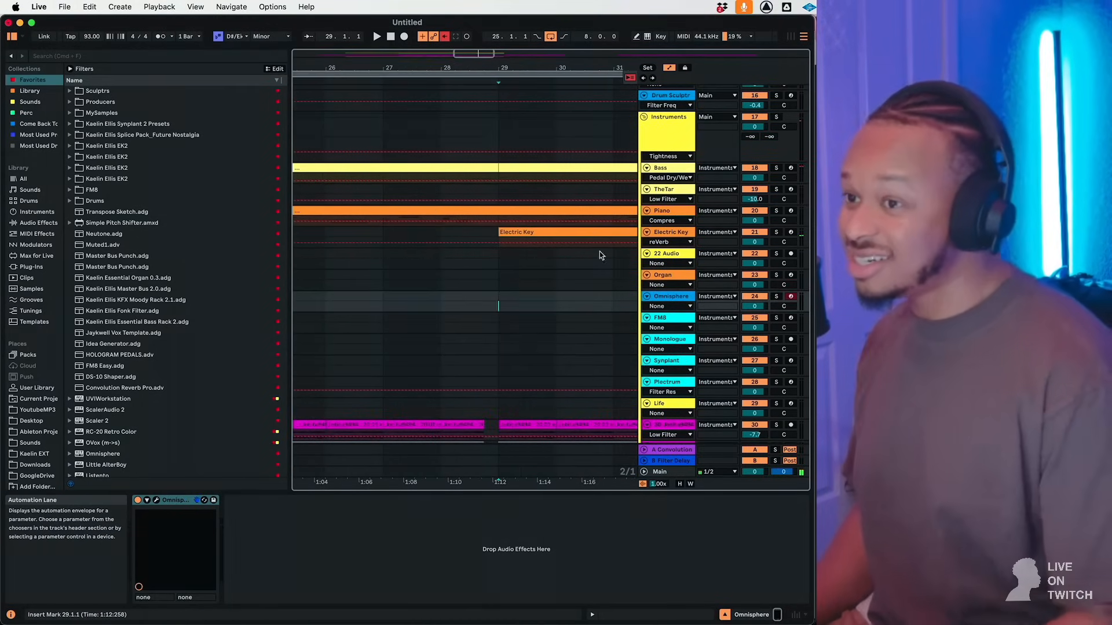
pyautogui.rightClick(423, 134)
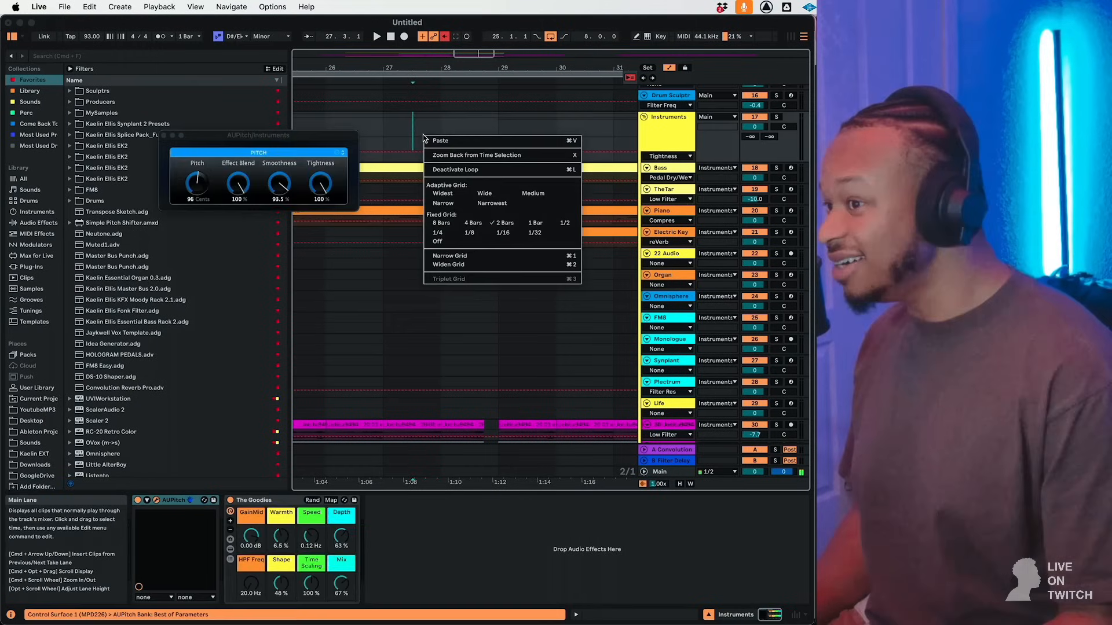
pyautogui.click(444, 233)
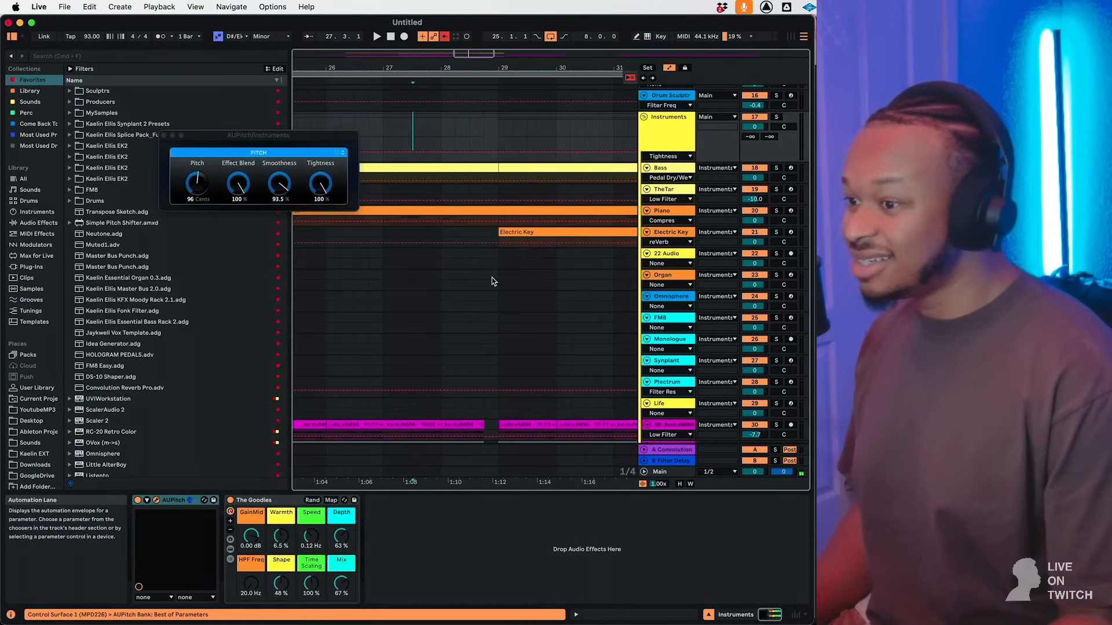
# Automate the Instruments group's Speaker On to switch off just before bars 29 and 33, then hide the automation lanes.
pyautogui.click(752, 118)
pyautogui.moveTo(673, 163); pyautogui.dragTo(668, 212)
pyautogui.click(492, 179)
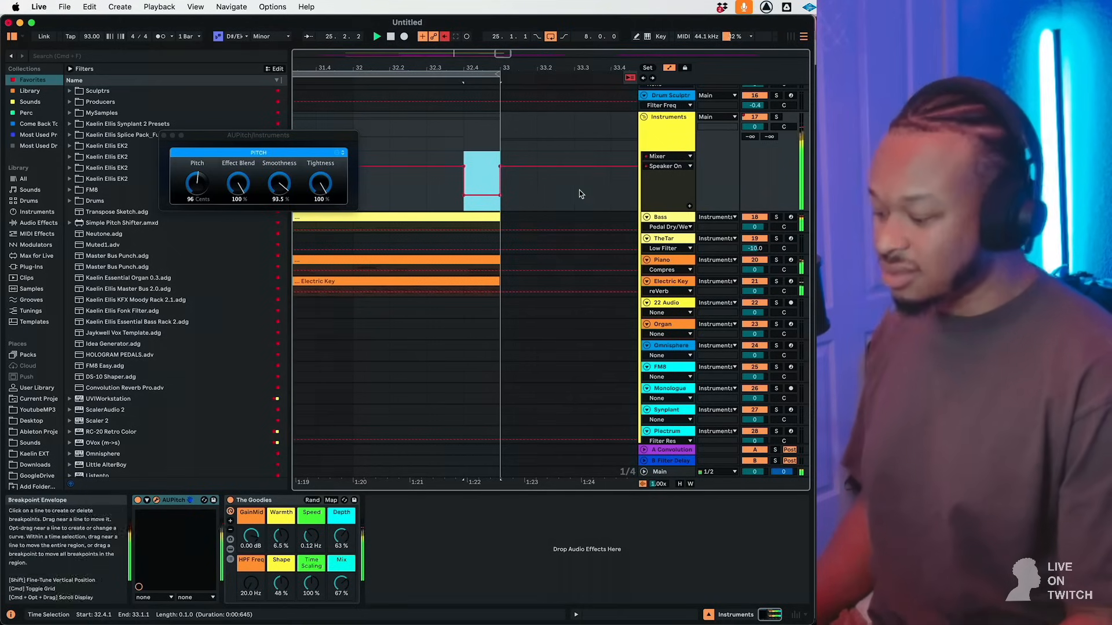
pyautogui.hscroll(-1, 582, 190)
pyautogui.hscroll(-3, 581, 188)
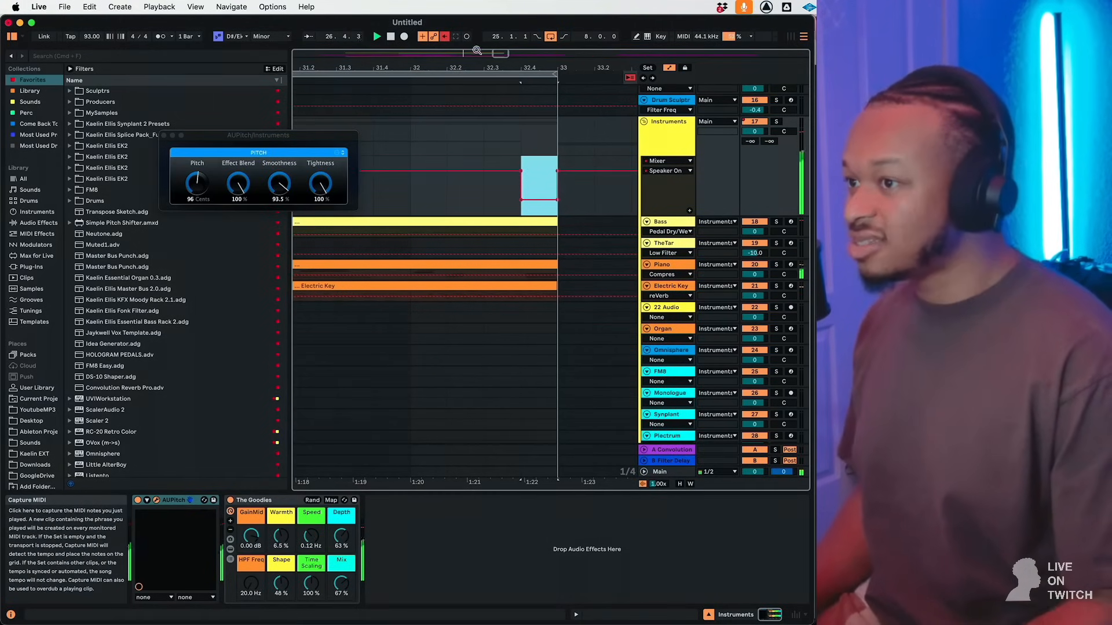
pyautogui.moveTo(499, 53); pyautogui.dragTo(482, 21)
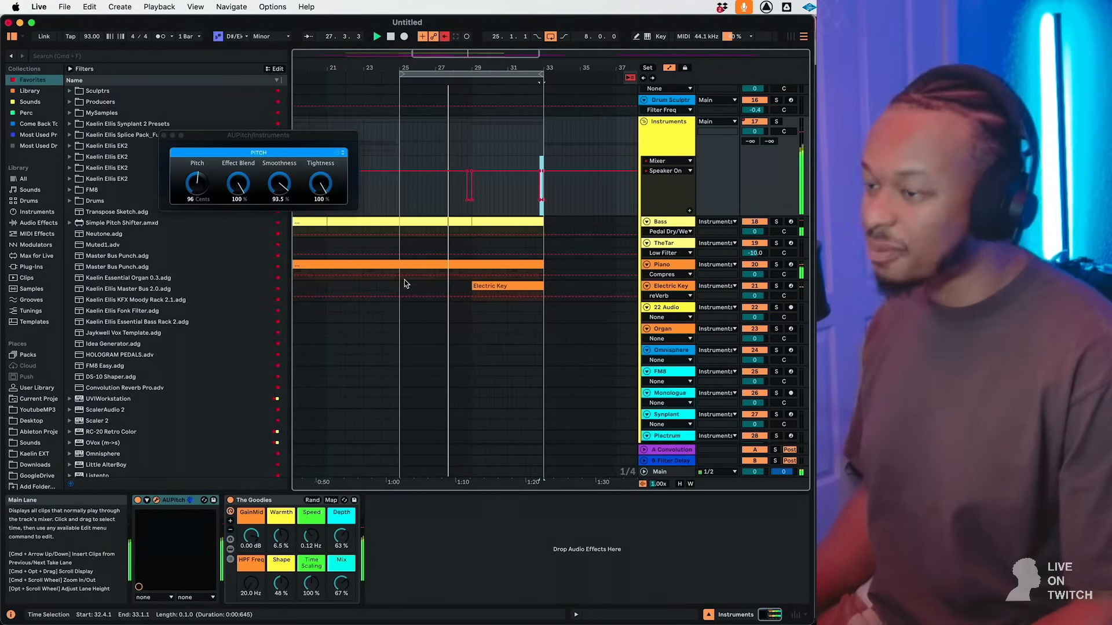
pyautogui.click(668, 69)
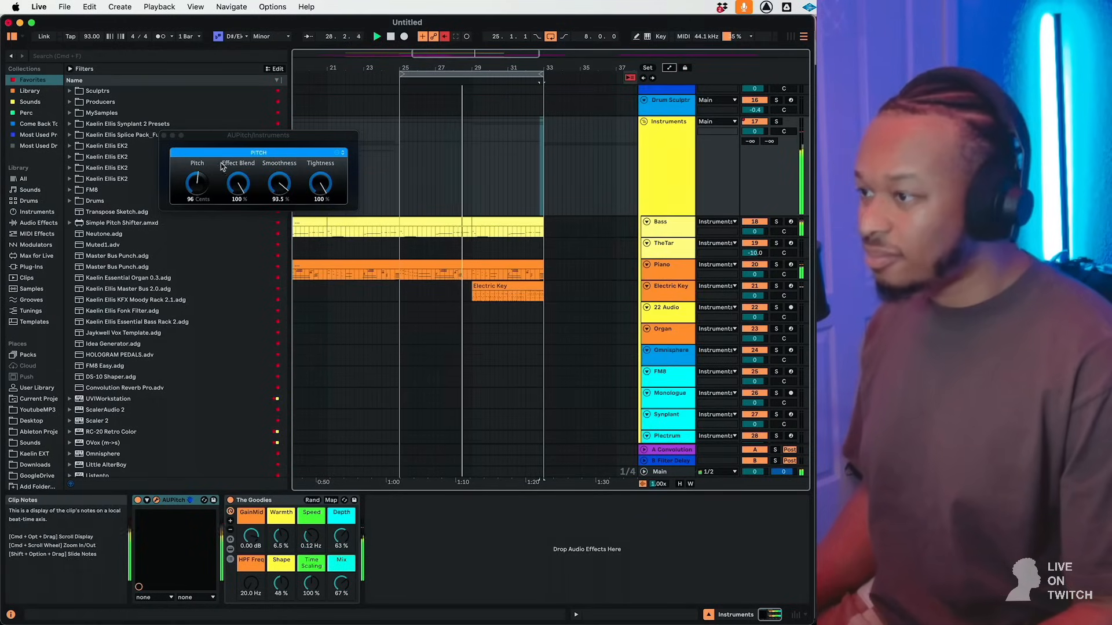
# Close the pitch plug-in window, play the loop and unfold the Drums group to show its tracks.
pyautogui.click(165, 134)
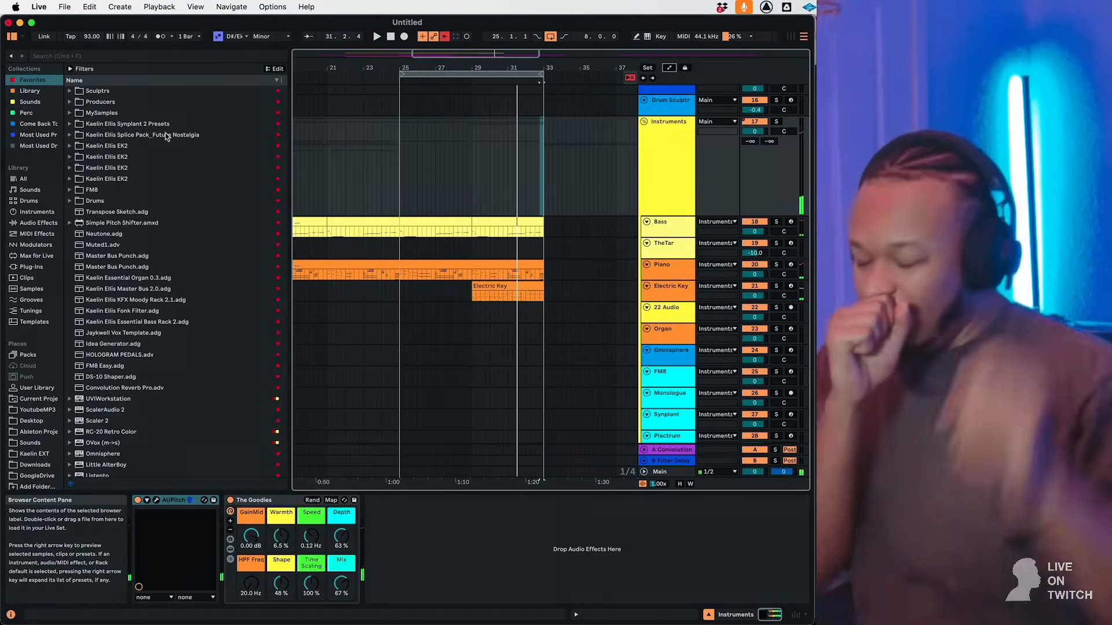
pyautogui.press('space')
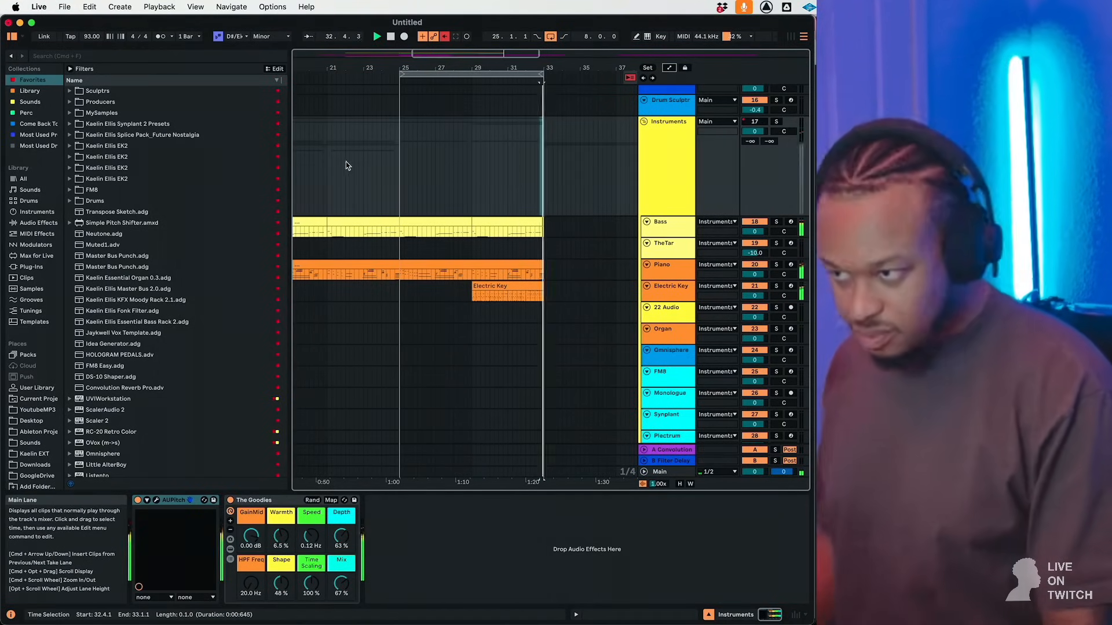
pyautogui.scroll(5, 511, 193)
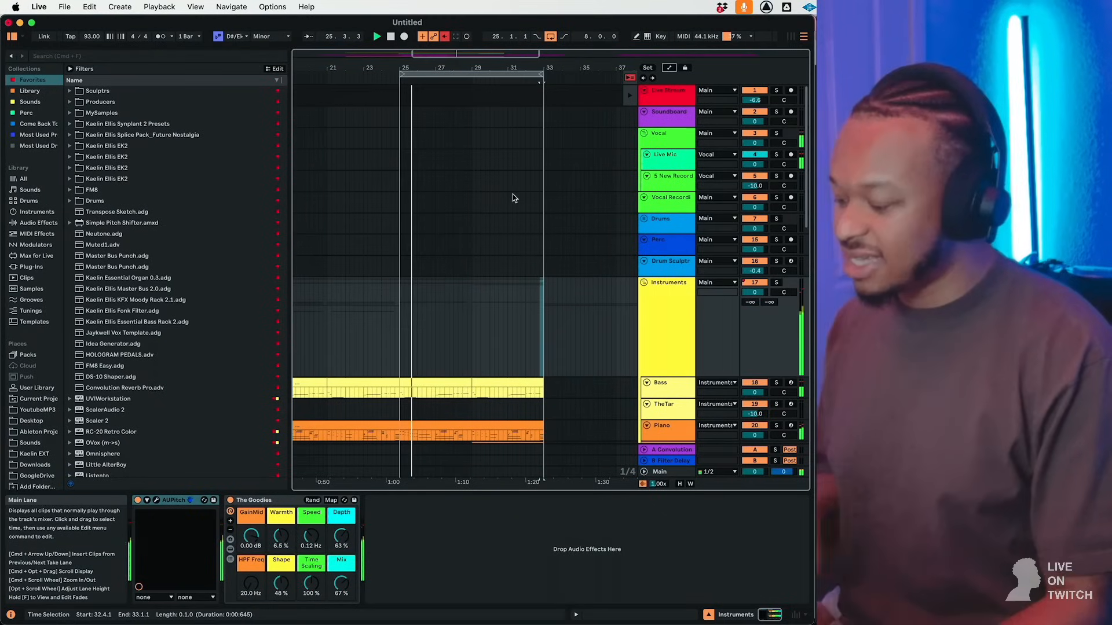
pyautogui.click(681, 245)
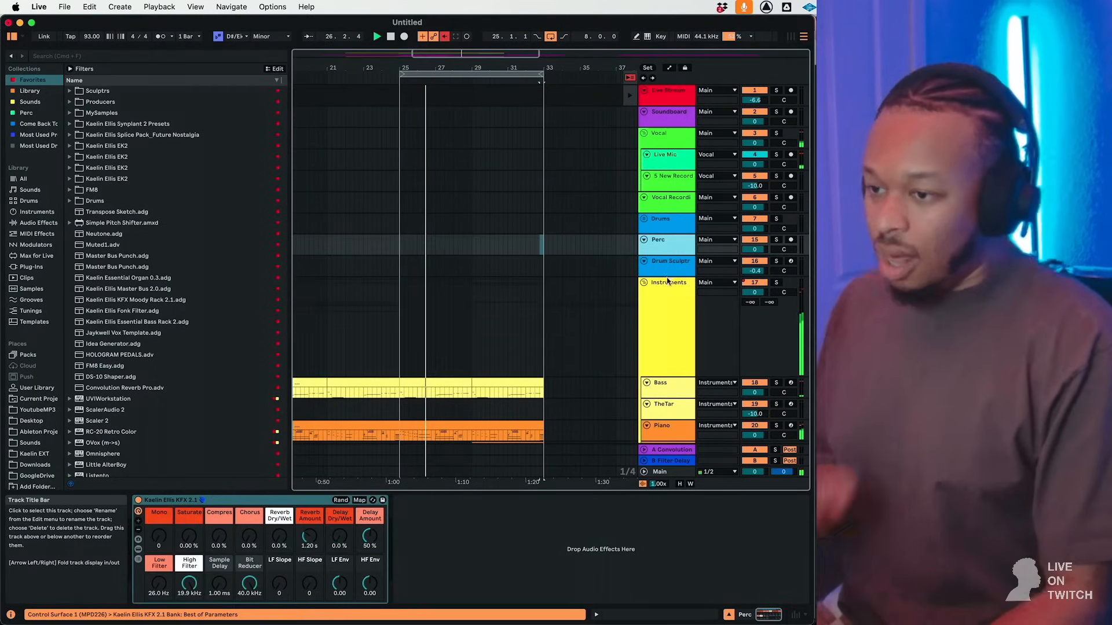
pyautogui.scroll(-6, 655, 325)
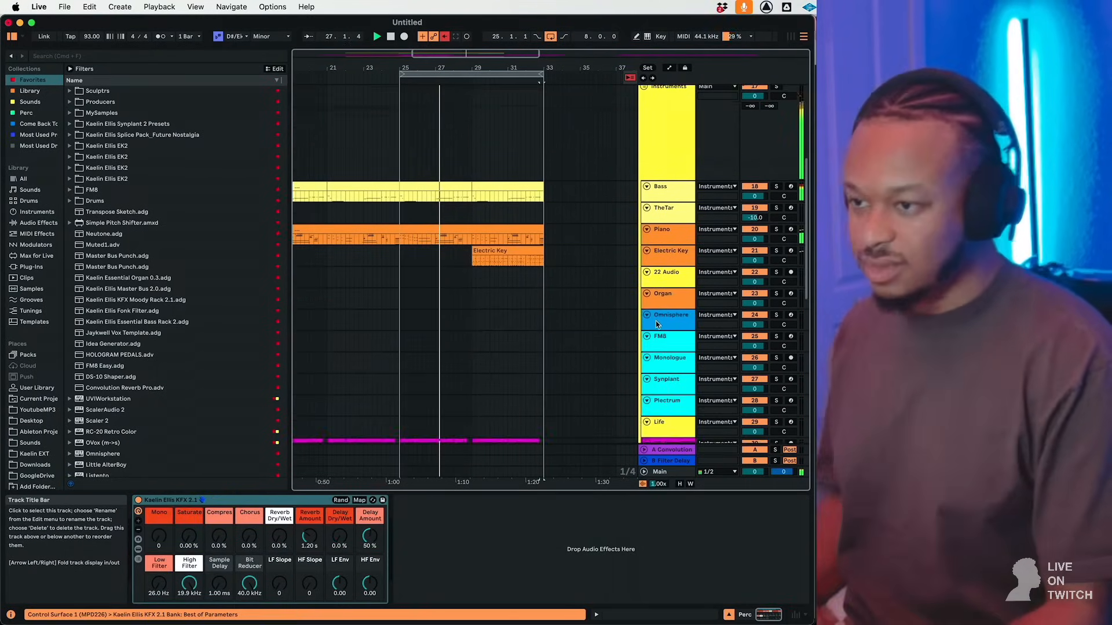
pyautogui.scroll(6, 655, 321)
pyautogui.press('Up')
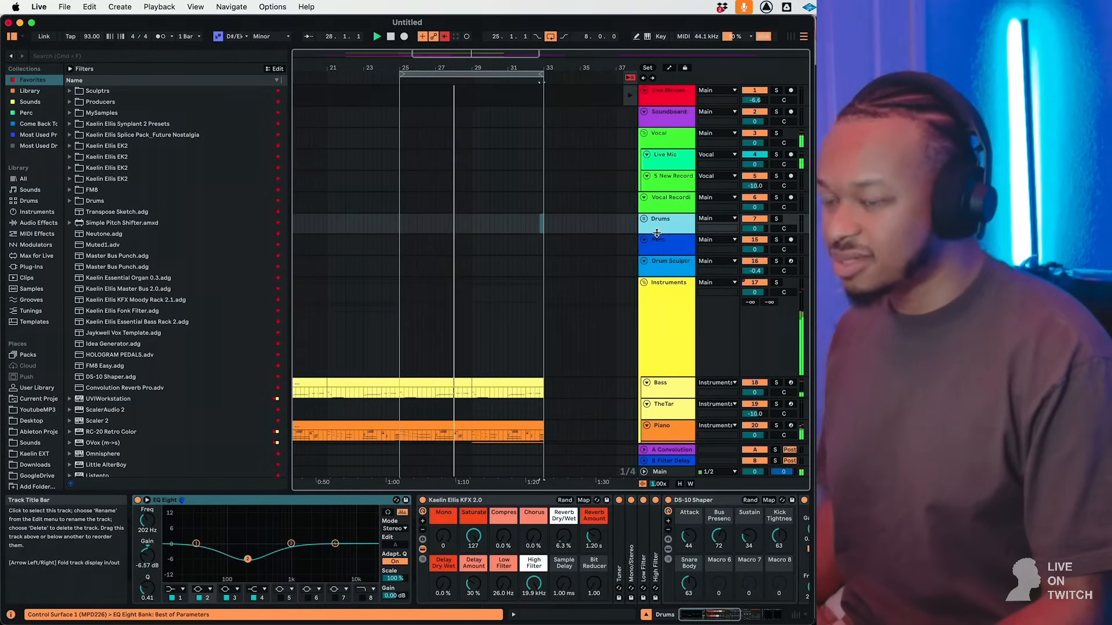
pyautogui.press('Right')
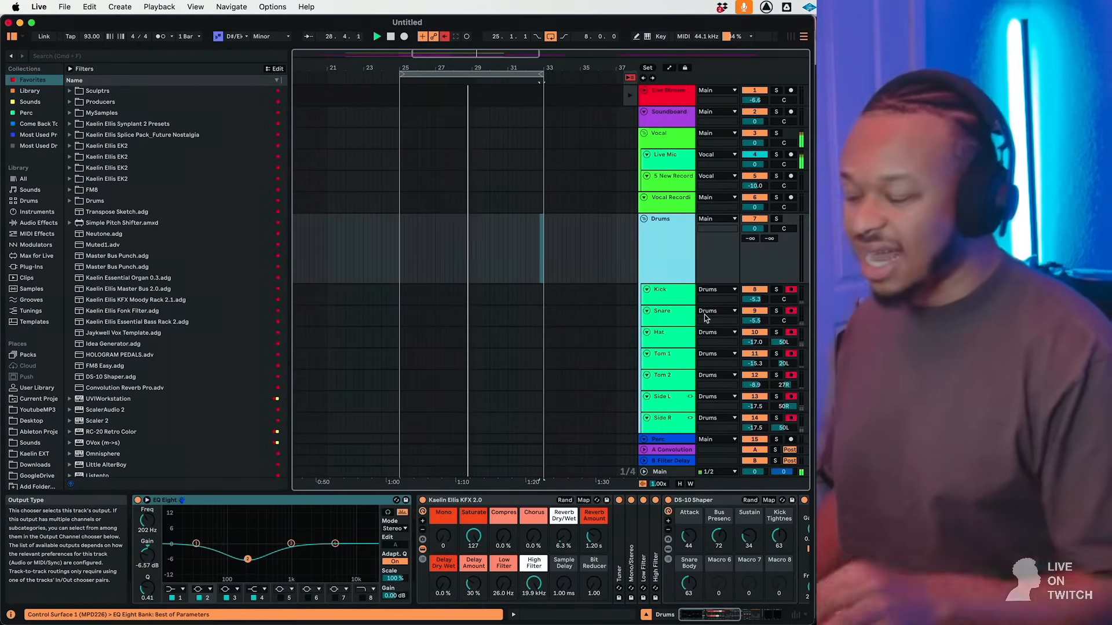
# Deactivate the Instruments group track during loop playback.
pyautogui.scroll(-5, 61, 241)
pyautogui.scroll(-3, 389, 358)
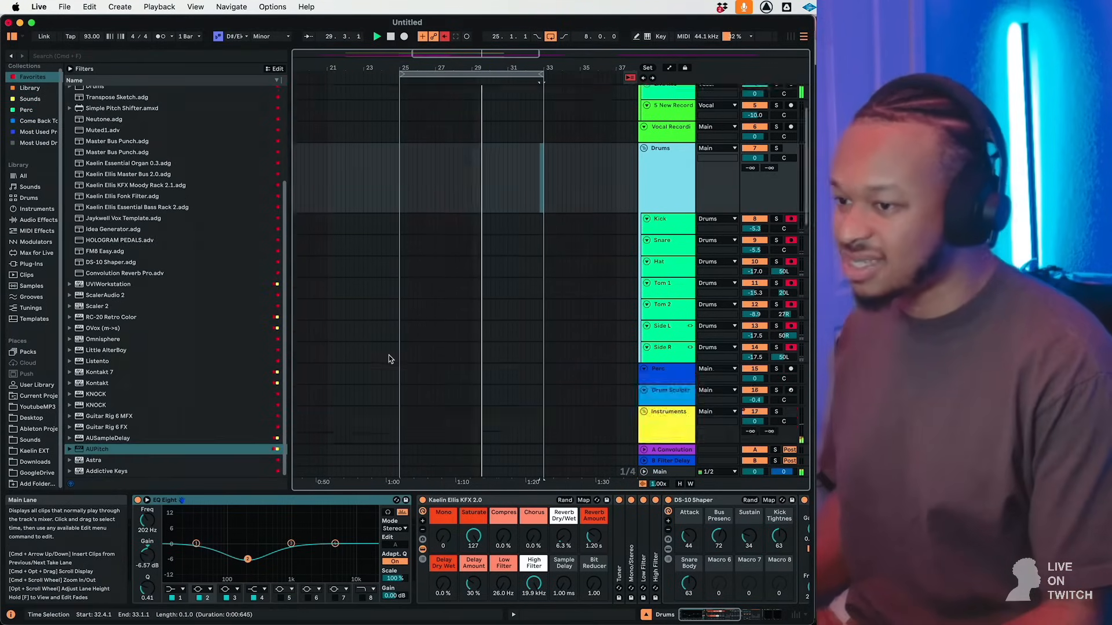
pyautogui.scroll(-10, 388, 355)
pyautogui.scroll(3, 718, 335)
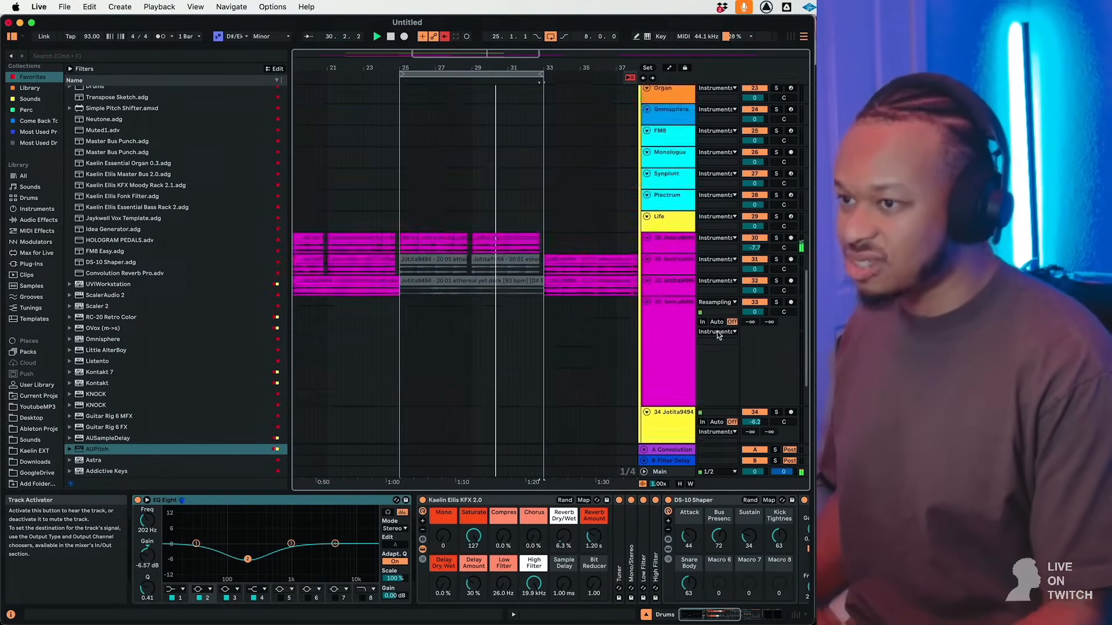
pyautogui.scroll(8, 718, 334)
pyautogui.scroll(5, 714, 163)
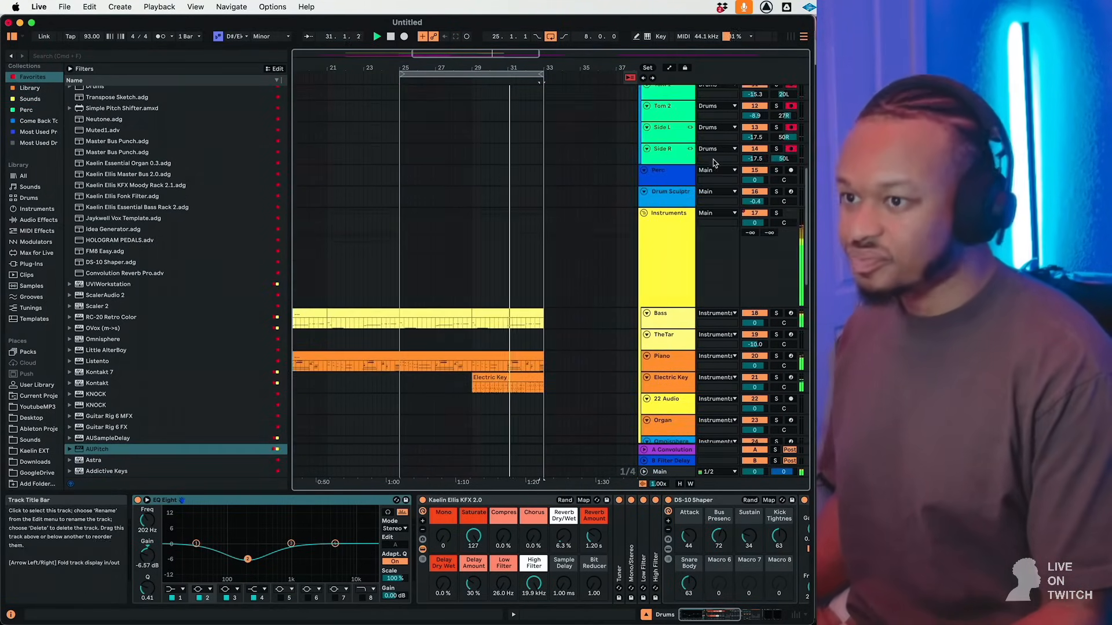
pyautogui.click(754, 213)
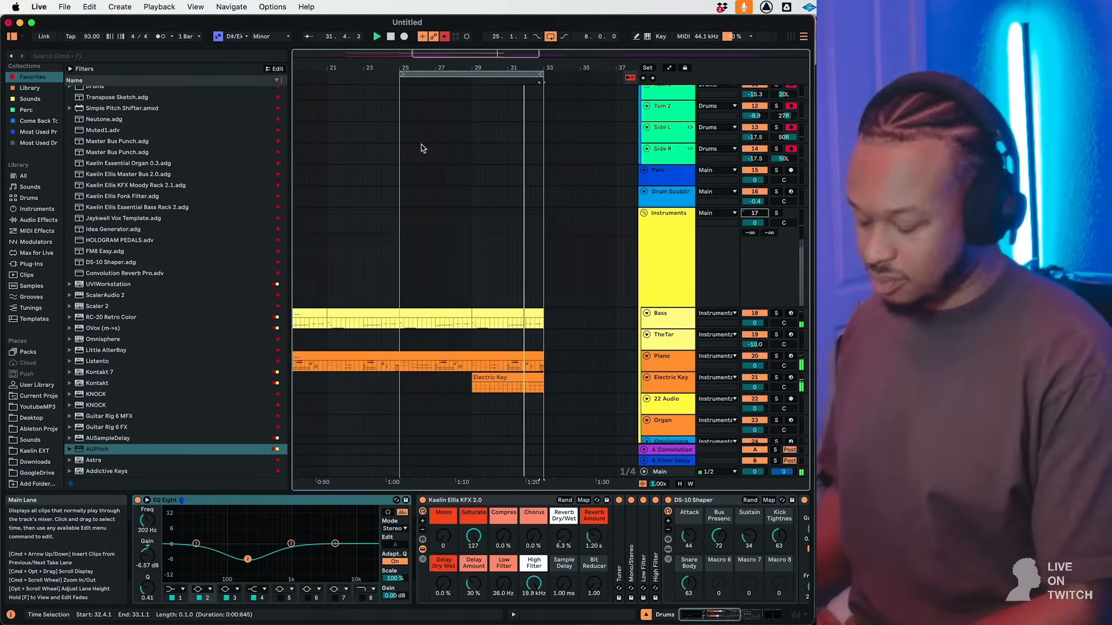
# Select the drum loop clips on track 40 up to bar 33, pitch them to -1 semitone and -49 cents, and turn off transient looping.
pyautogui.scroll(-10, 457, 195)
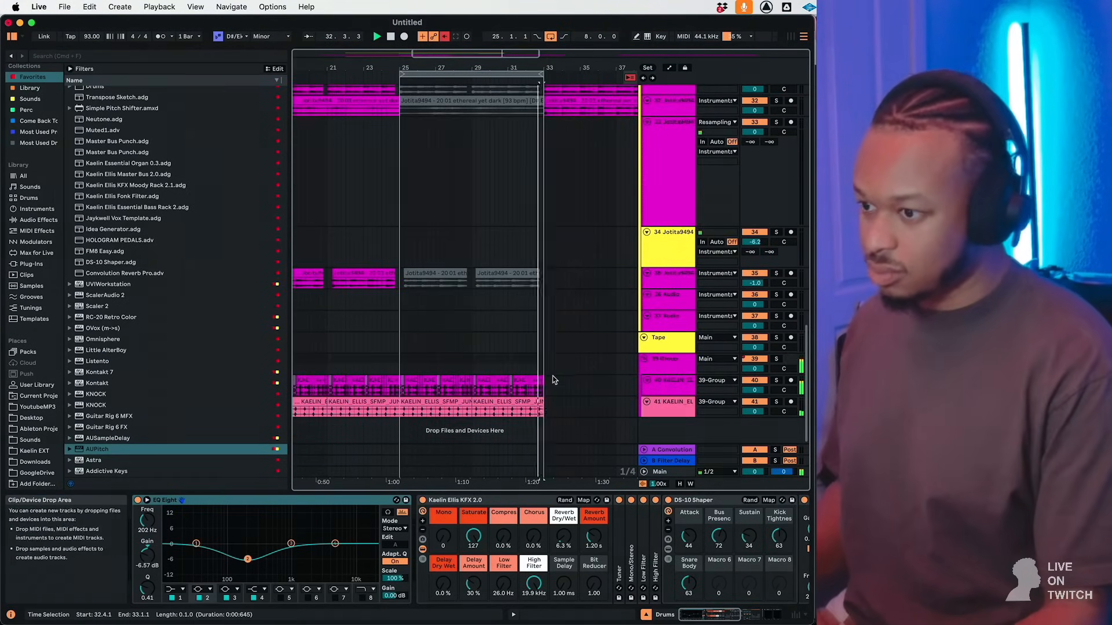
pyautogui.moveTo(551, 380); pyautogui.dragTo(244, 385)
pyautogui.click(550, 615)
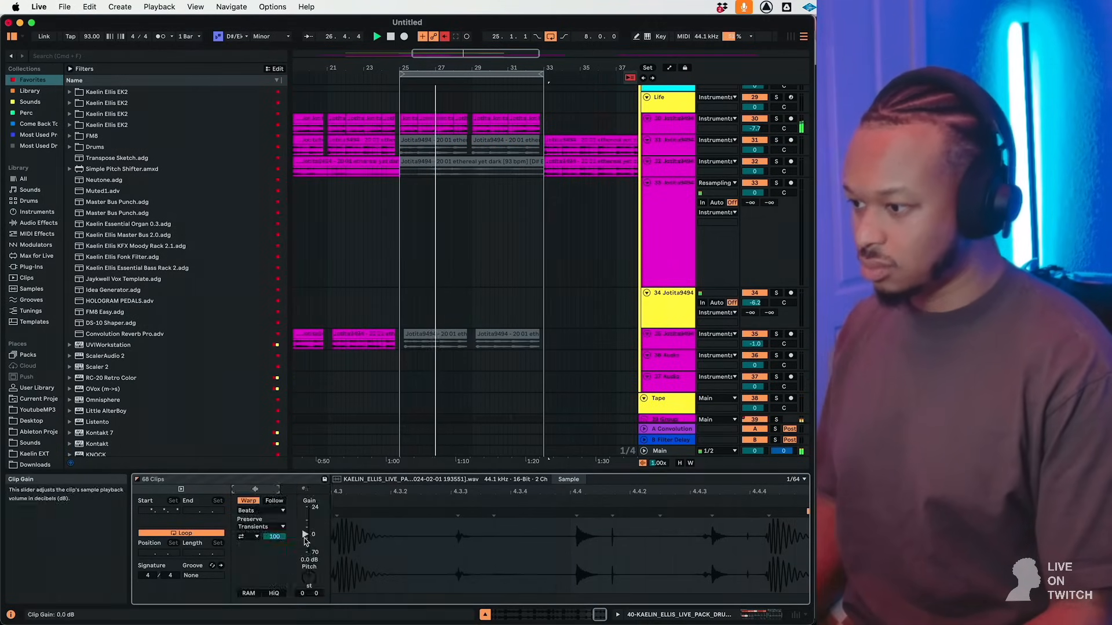
pyautogui.moveTo(309, 578); pyautogui.dragTo(316, 624)
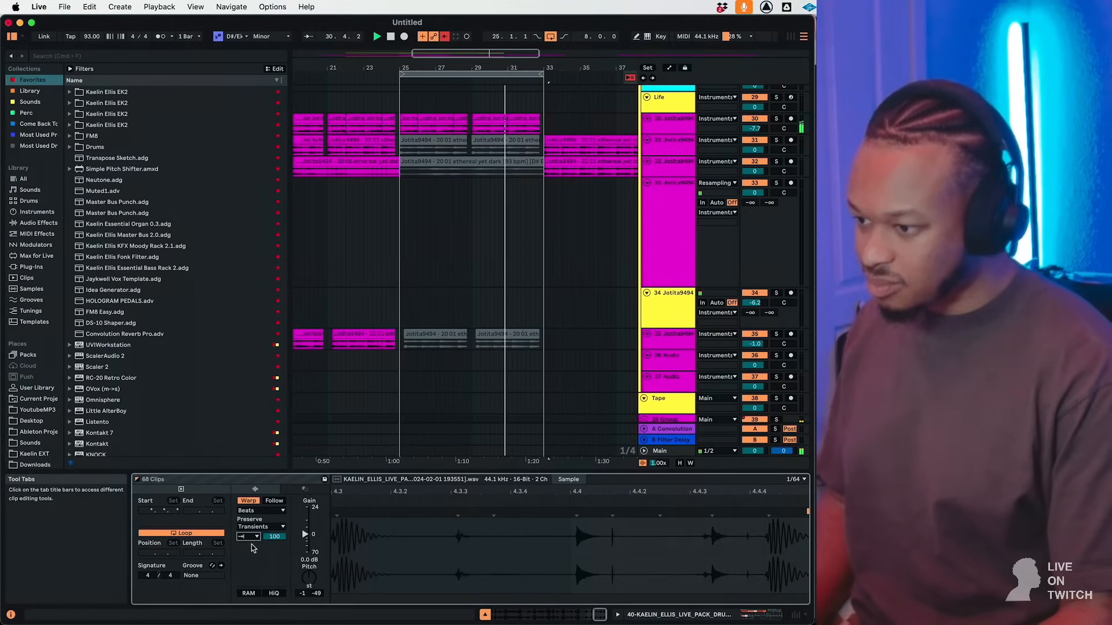
# Open track 40's device chain, reveal the devices inside the KFX 2.1 rack and enable its Analog EQ.
pyautogui.scroll(10, 518, 268)
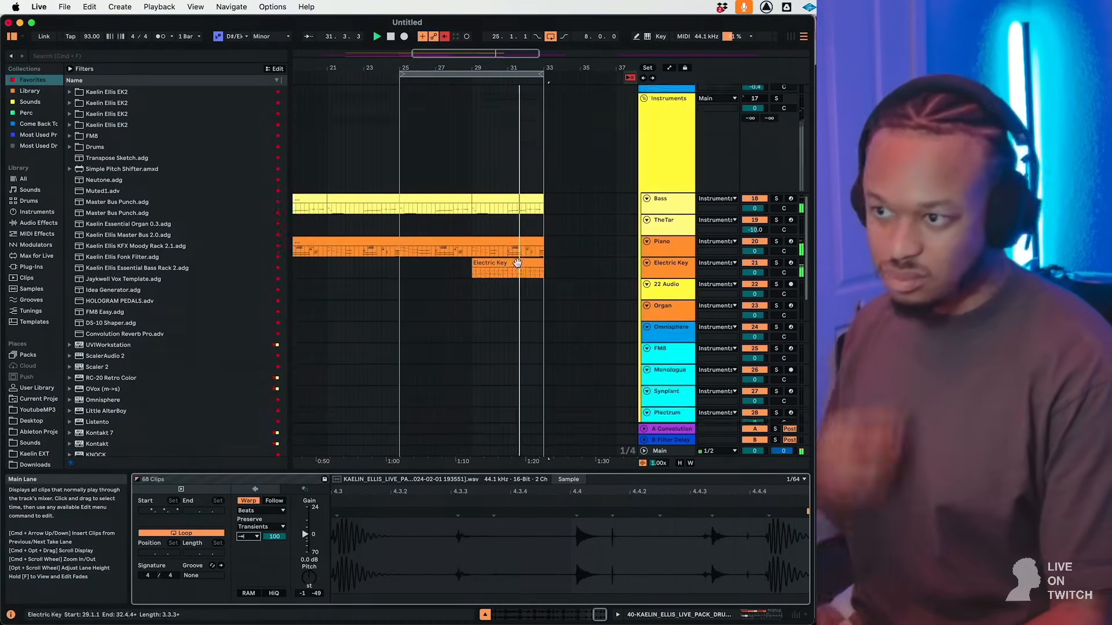
pyautogui.scroll(4, 519, 267)
pyautogui.scroll(-15, 520, 267)
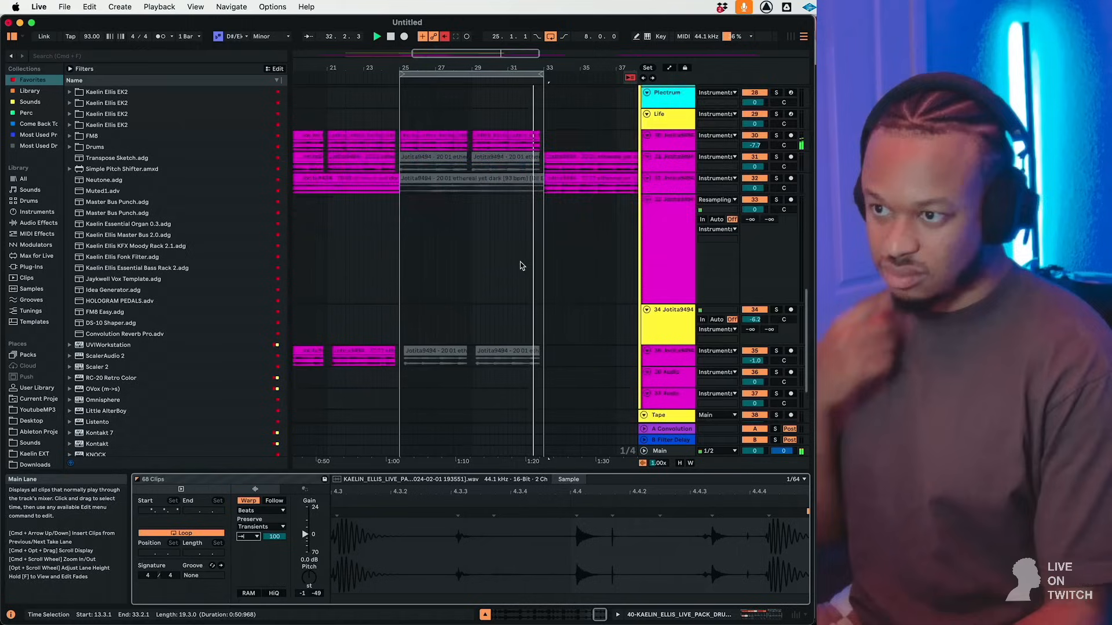
pyautogui.doubleClick(666, 365)
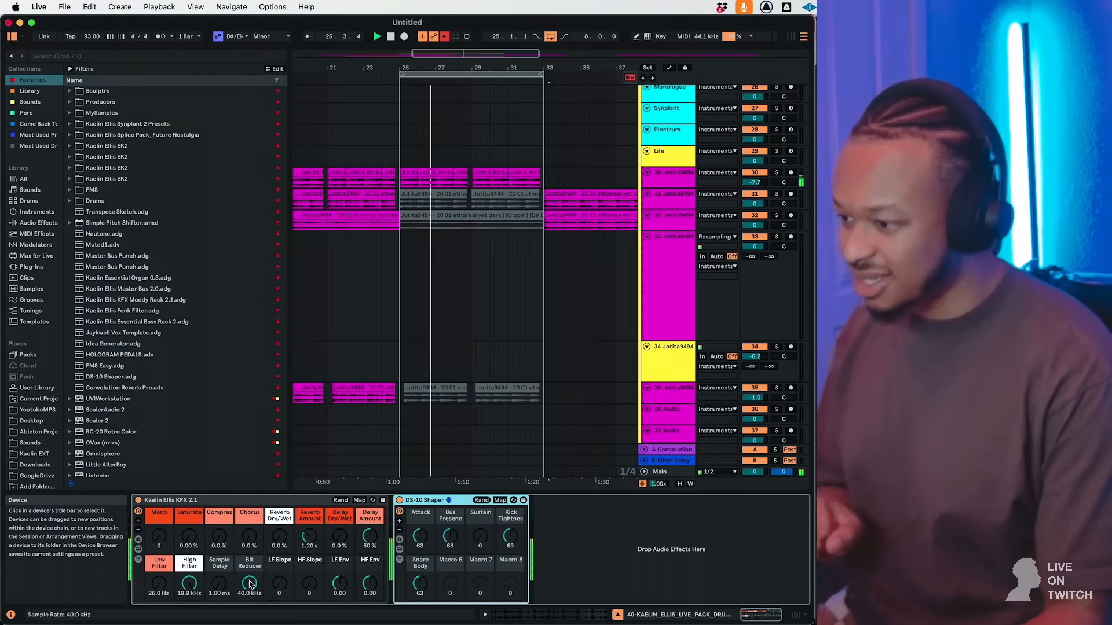
pyautogui.click(138, 549)
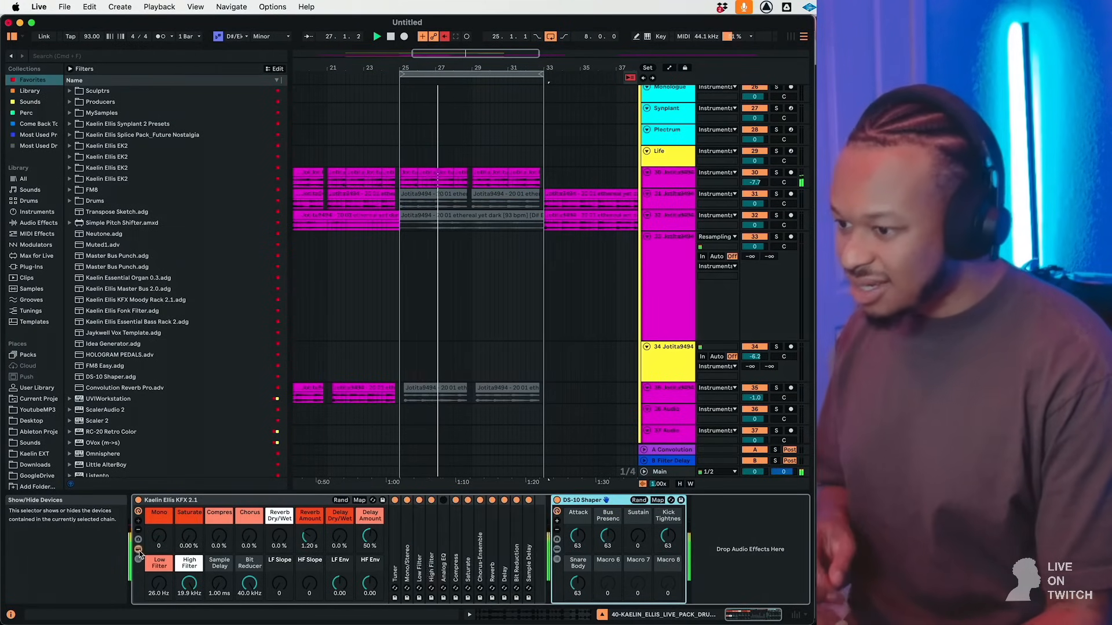
pyautogui.click(443, 500)
pyautogui.doubleClick(440, 517)
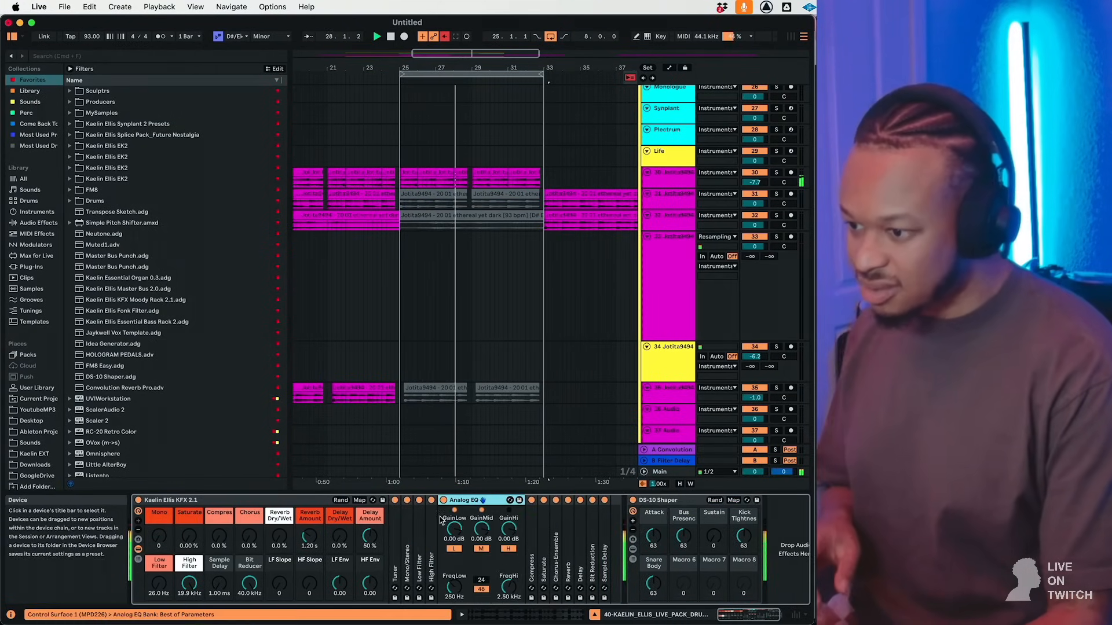
# Turn off the Analog EQ's low band with FreqLow at 53.8 Hz, and set the DS-10 Shaper's Sustain to 22 and Bus Presence to 81.
pyautogui.click(454, 548)
pyautogui.moveTo(454, 587)
pyautogui.mouseDown()
pyautogui.moveTo(454, 605)
pyautogui.moveTo(454, 590)
pyautogui.mouseUp()
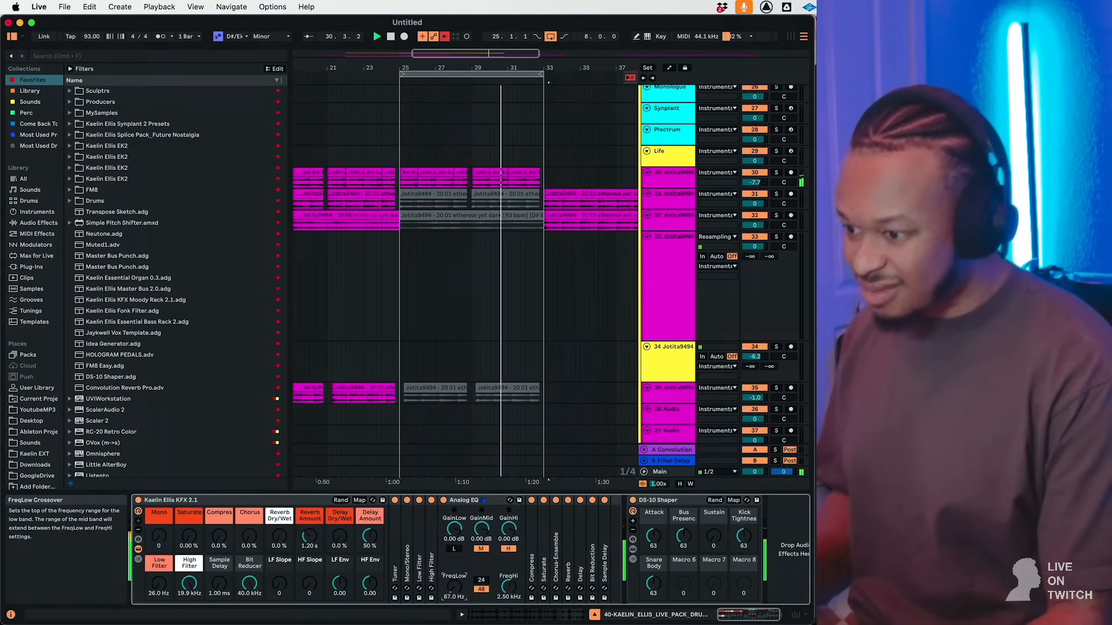
pyautogui.moveTo(454, 590); pyautogui.dragTo(454, 593)
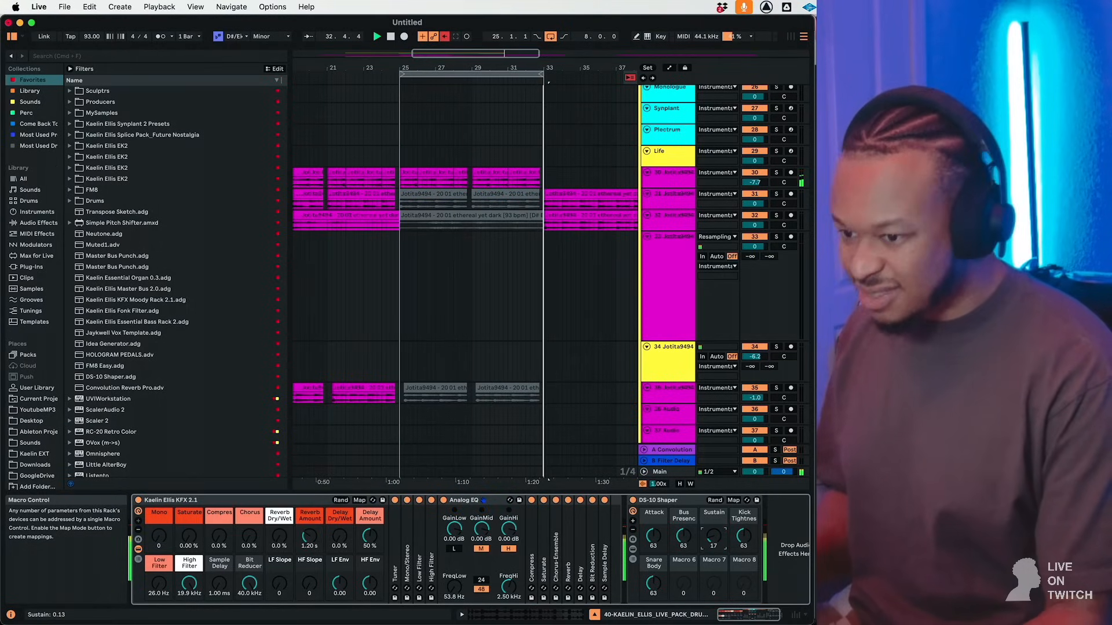
pyautogui.moveTo(683, 538); pyautogui.dragTo(683, 530)
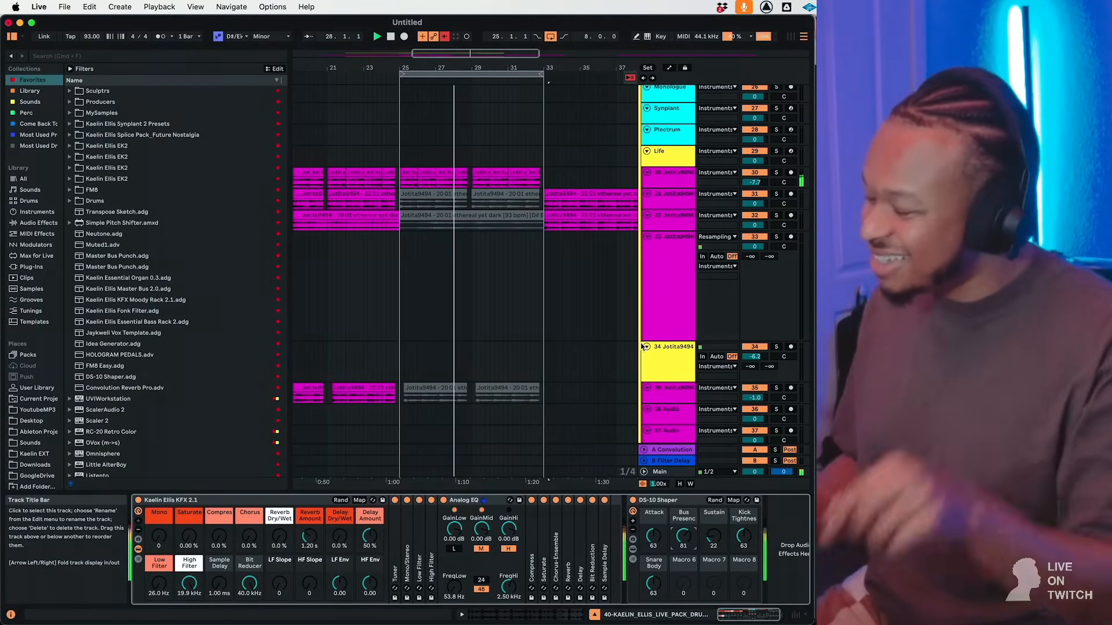
# Record live drums on the armed Kick, Snare, Hat, Tom and Side tracks across the loop from bar 25 to 33.
pyautogui.scroll(15, 644, 346)
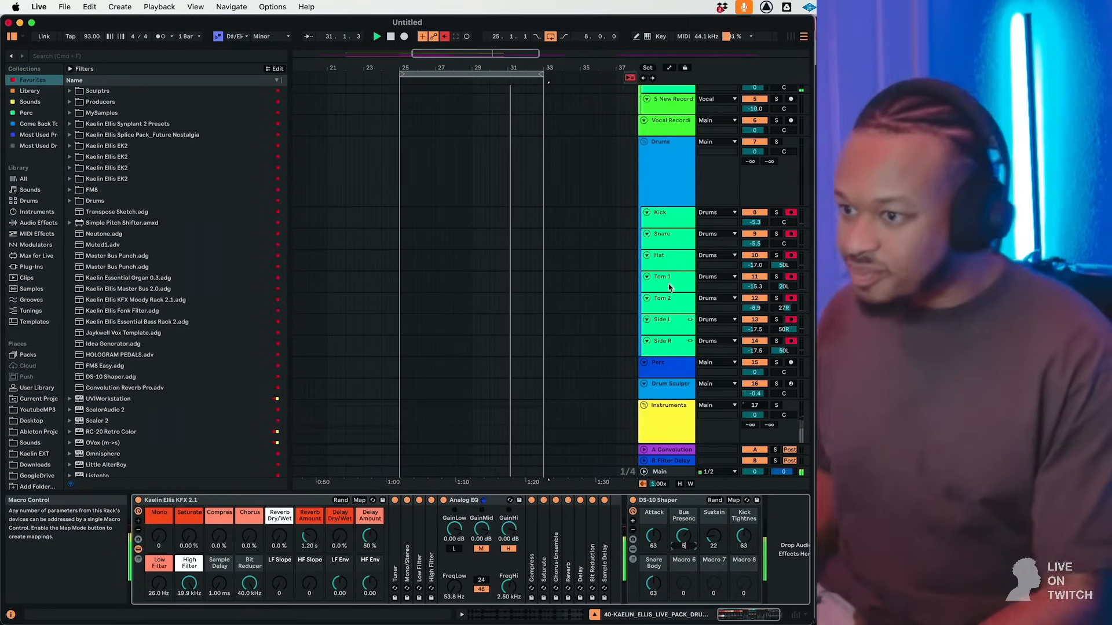
pyautogui.click(412, 284)
pyautogui.press('F9')
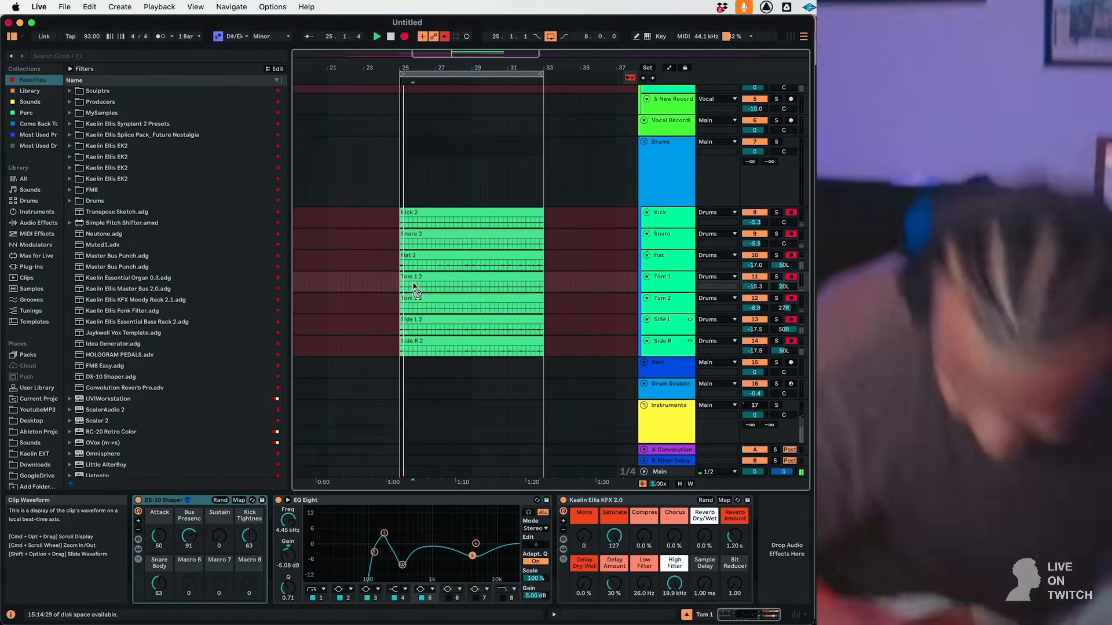
pyautogui.press('F9')
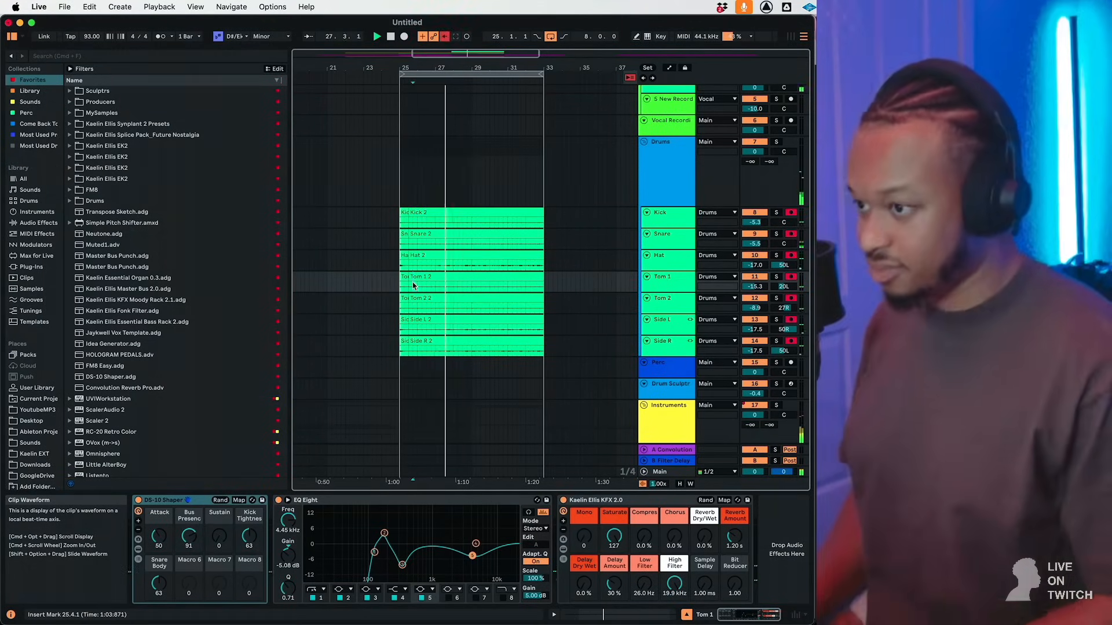
# Extend the starts of all seven recorded drum clips back to bar 25 and raise their clip gain to 13.8 dB.
pyautogui.click(420, 214)
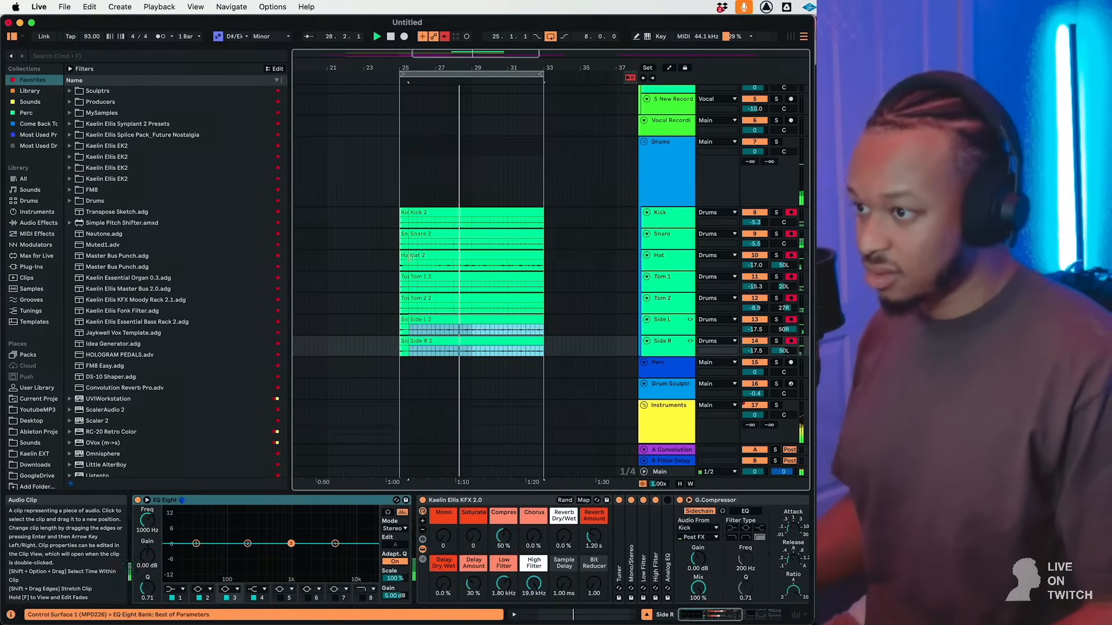
pyautogui.moveTo(410, 214); pyautogui.dragTo(404, 218)
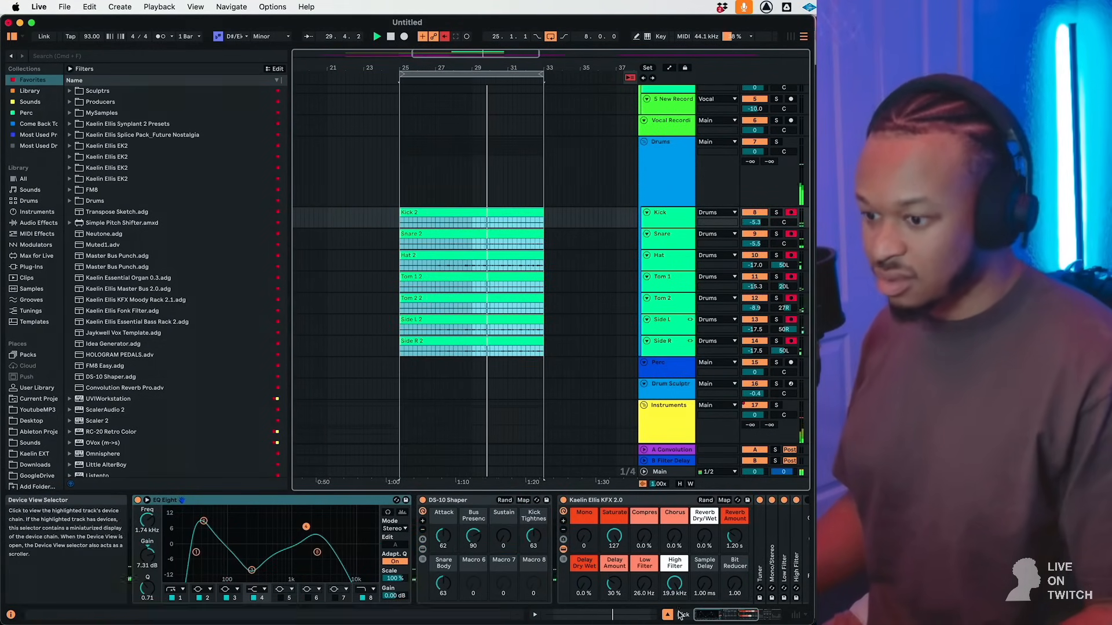
pyautogui.click(615, 615)
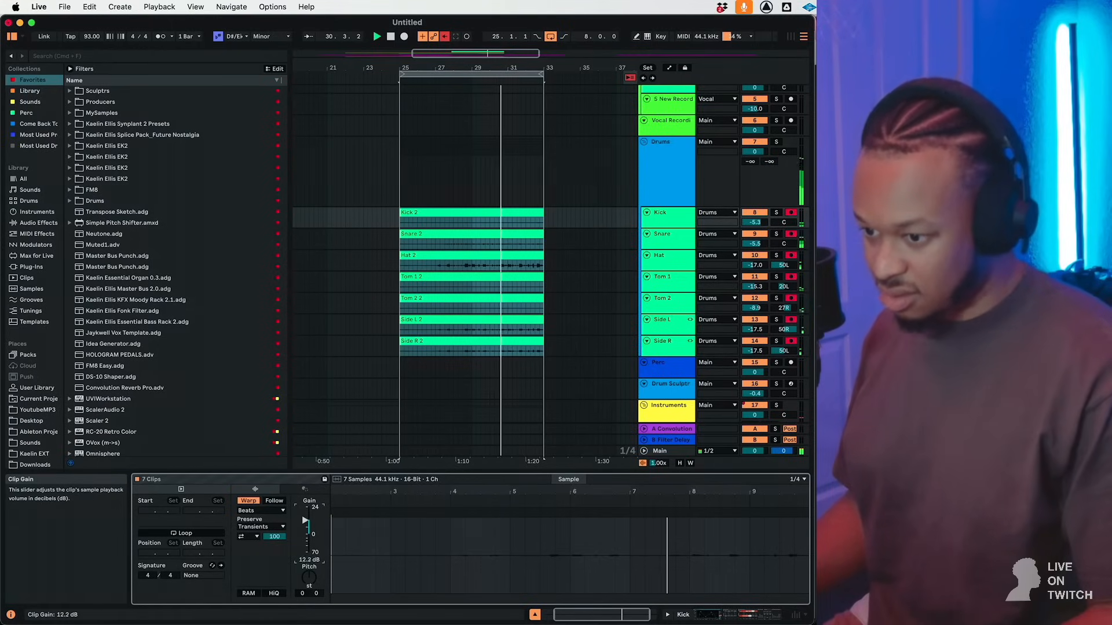
pyautogui.press('space')
# Turn the grid off and trim the starts of the seven drum clips to slightly after bar 25.
pyautogui.moveTo(428, 54); pyautogui.dragTo(455, 57)
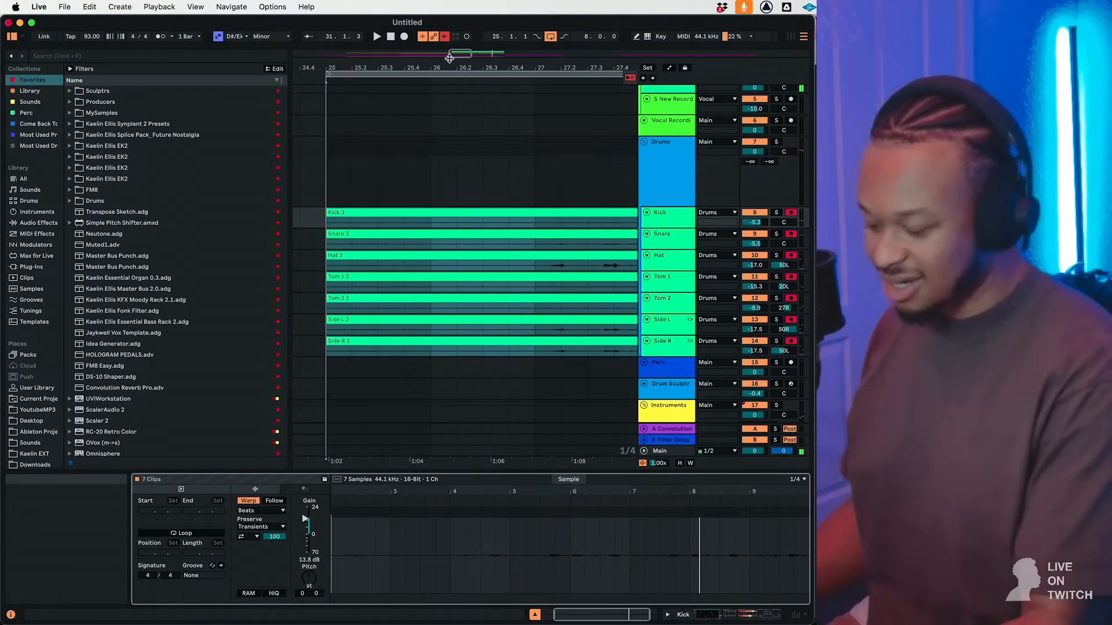
pyautogui.rightClick(378, 185)
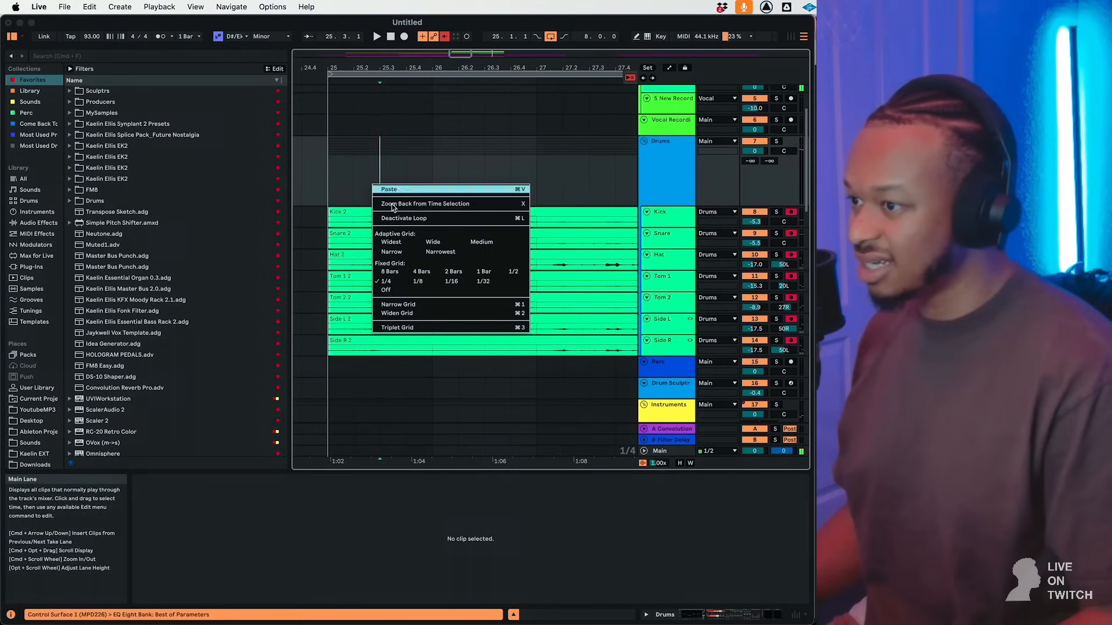
pyautogui.click(396, 291)
pyautogui.click(342, 212)
pyautogui.keyDown('shift'); pyautogui.click(352, 339); pyautogui.keyUp('shift')
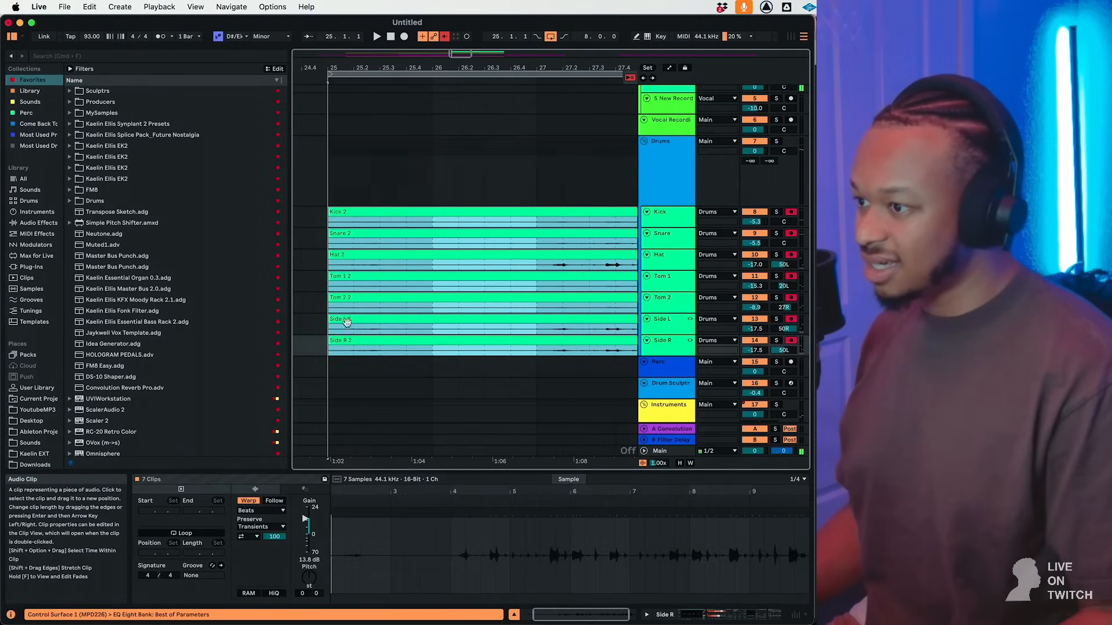
pyautogui.moveTo(330, 210); pyautogui.dragTo(333, 211)
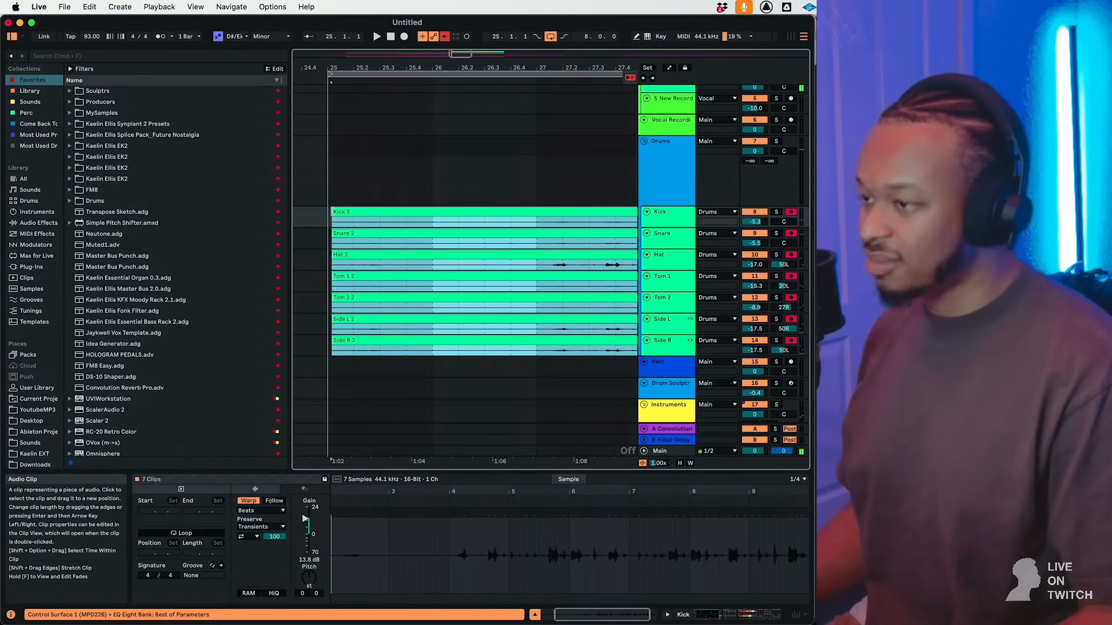
pyautogui.click(514, 184)
pyautogui.press('space')
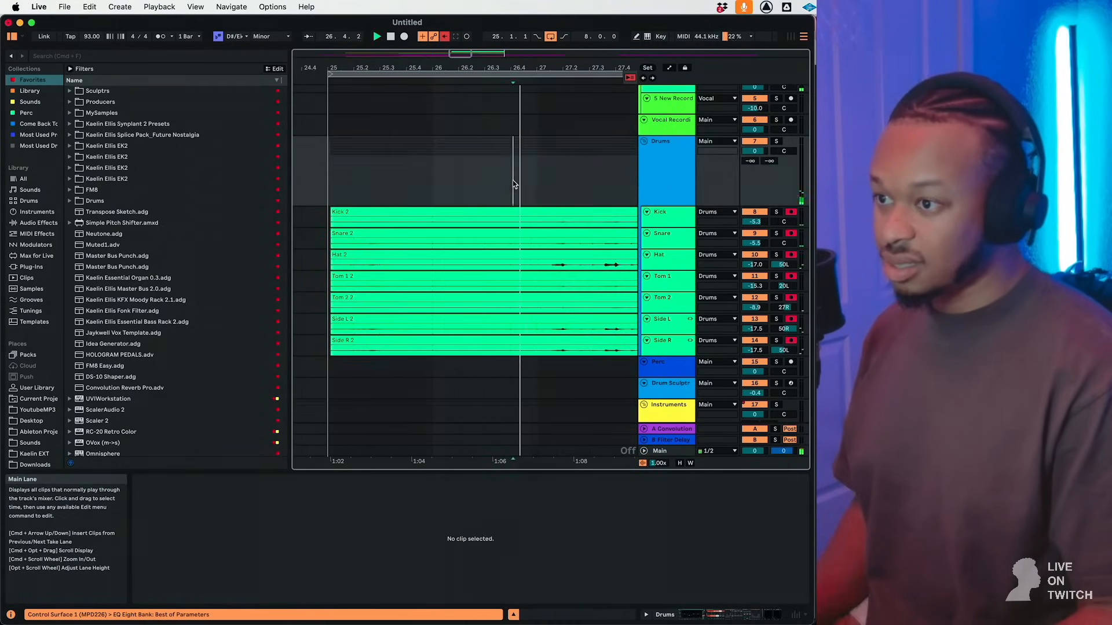
# Set the warp mode of all seven drum clips to Complex and transpose them to -3 semitones.
pyautogui.click(560, 341)
pyautogui.hscroll(4, 561, 341)
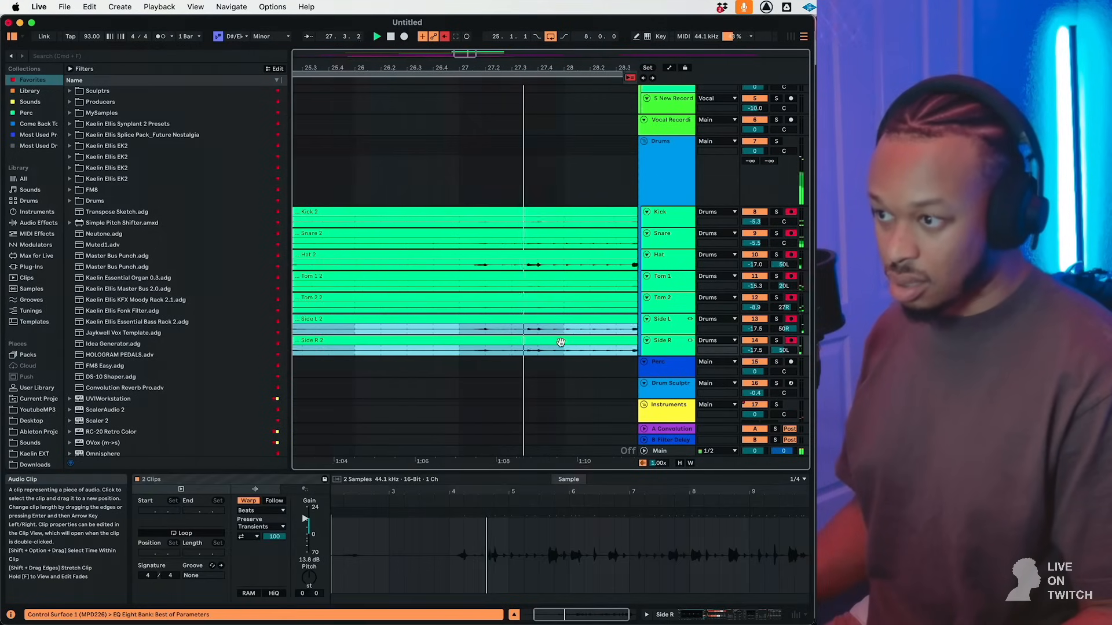
pyautogui.hscroll(4, 560, 341)
pyautogui.scroll(-2, 563, 330)
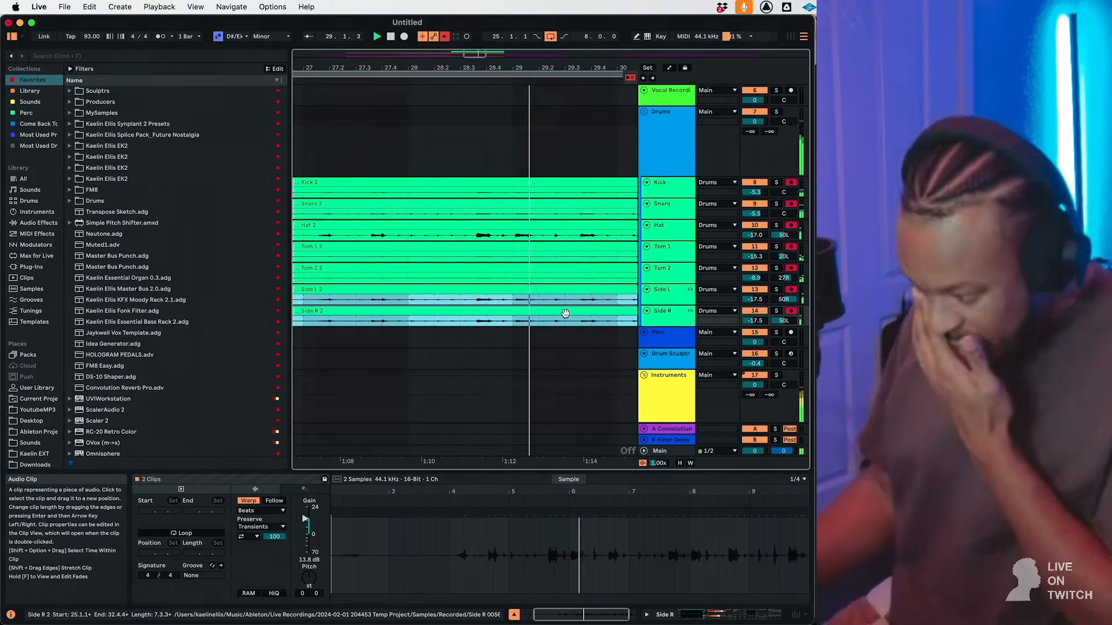
pyautogui.keyDown('shift'); pyautogui.click(464, 182); pyautogui.keyUp('shift')
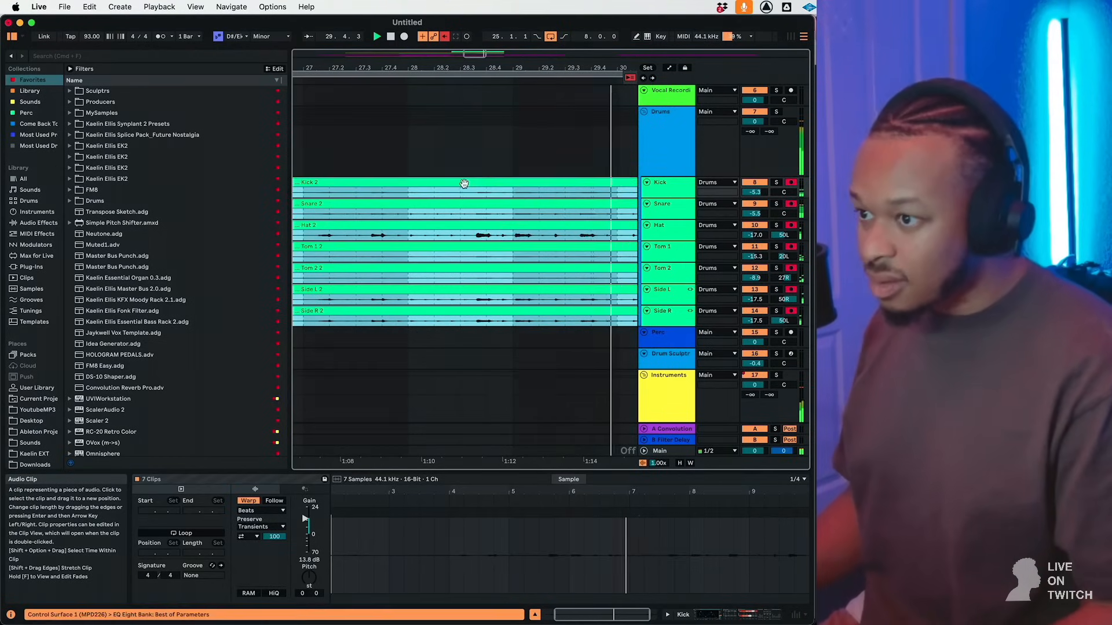
pyautogui.hscroll(-5, 463, 183)
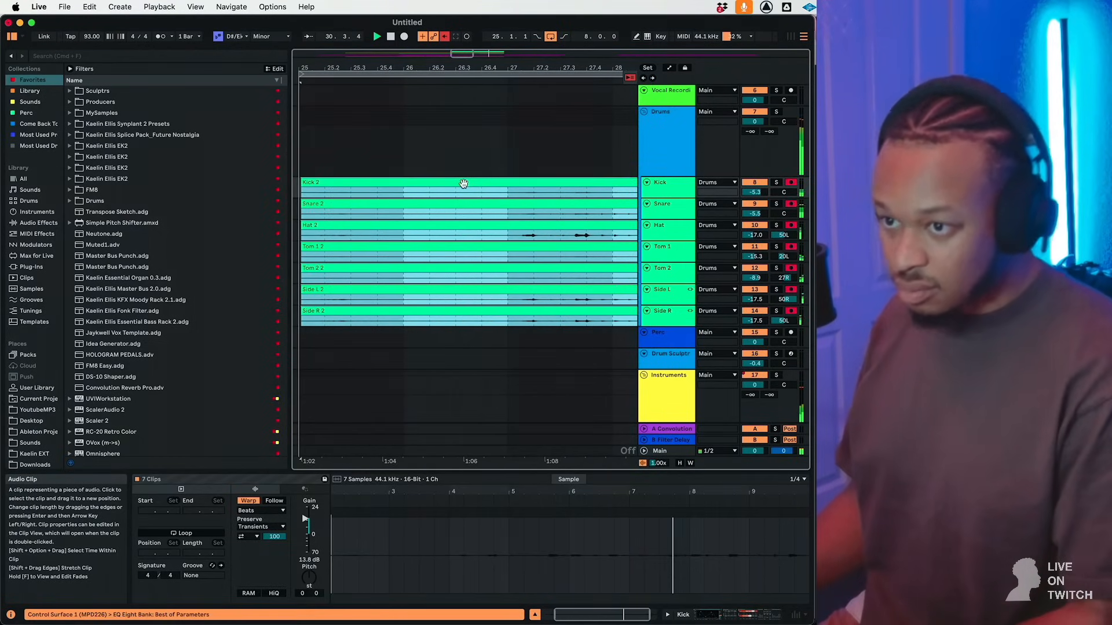
pyautogui.click(260, 510)
pyautogui.click(263, 554)
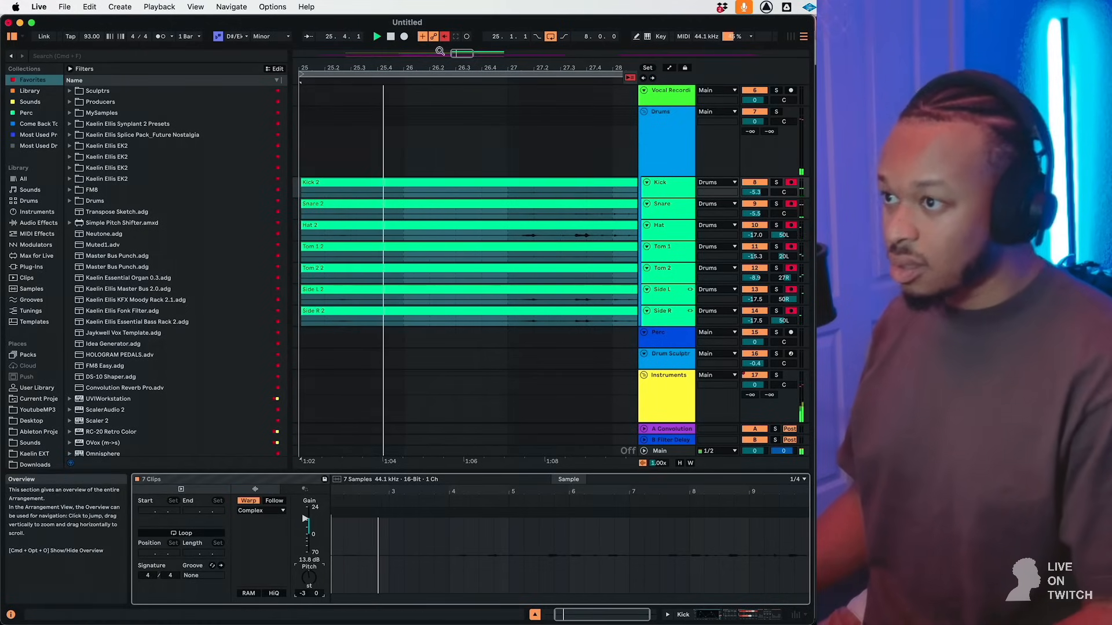
# Set the fixed grid to 2 bars and select bars 29 to 33 across the Kick through Perc tracks.
pyautogui.moveTo(442, 54); pyautogui.dragTo(434, 23)
pyautogui.click(480, 338)
pyautogui.rightClick(479, 337)
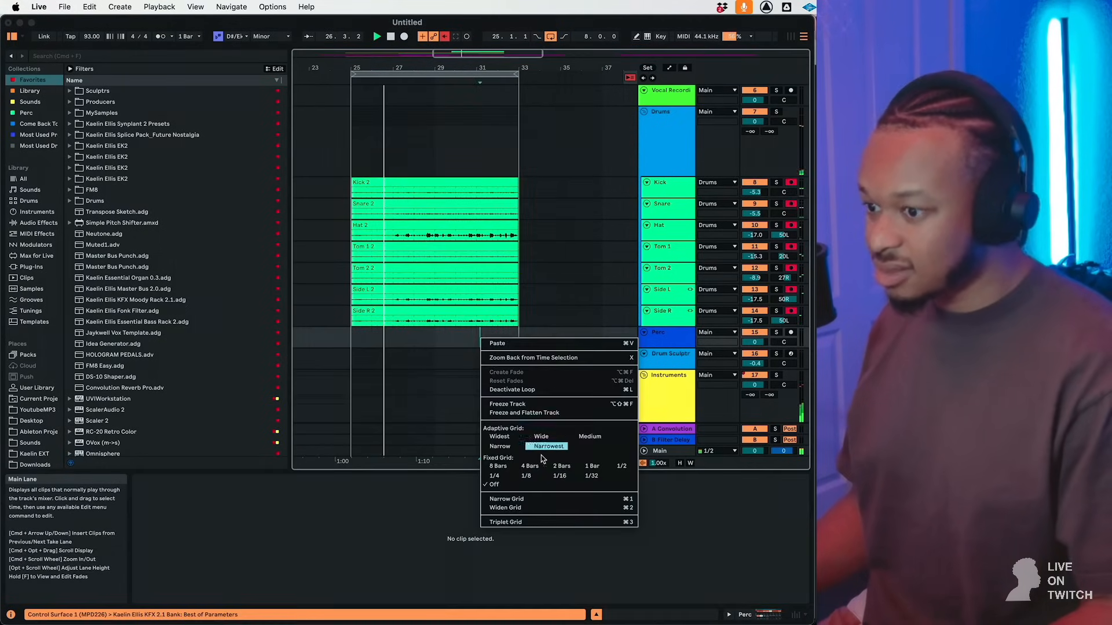
pyautogui.click(555, 466)
pyautogui.moveTo(440, 338); pyautogui.dragTo(507, 195)
pyautogui.hscroll(-2, 499, 226)
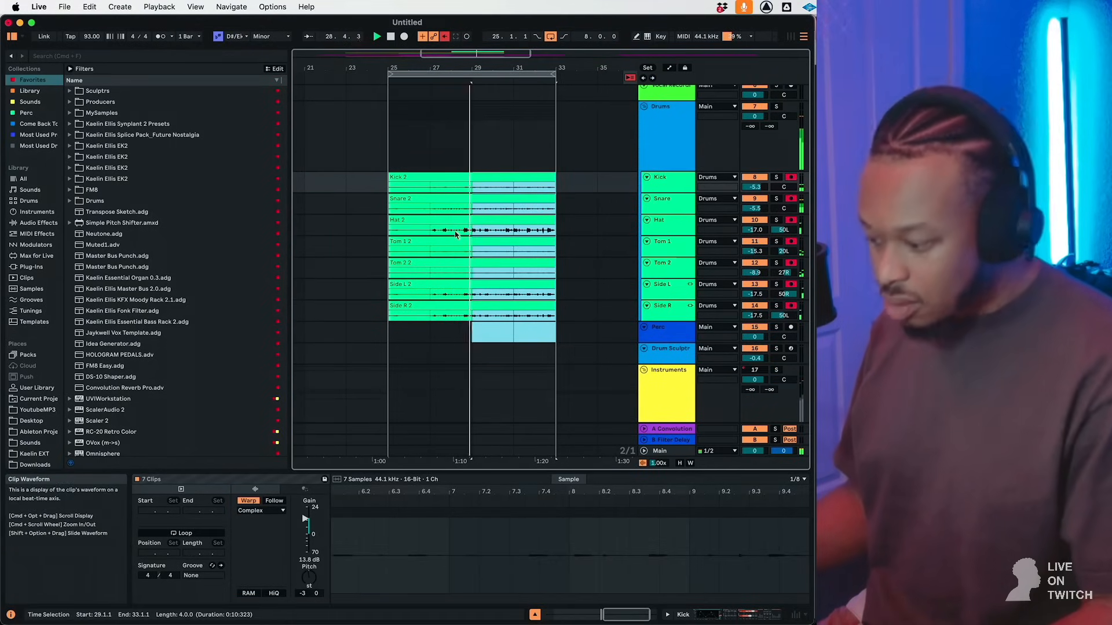
# Set the Hat track's volume to -10.7 dB and its pan to centre.
pyautogui.doubleClick(755, 231)
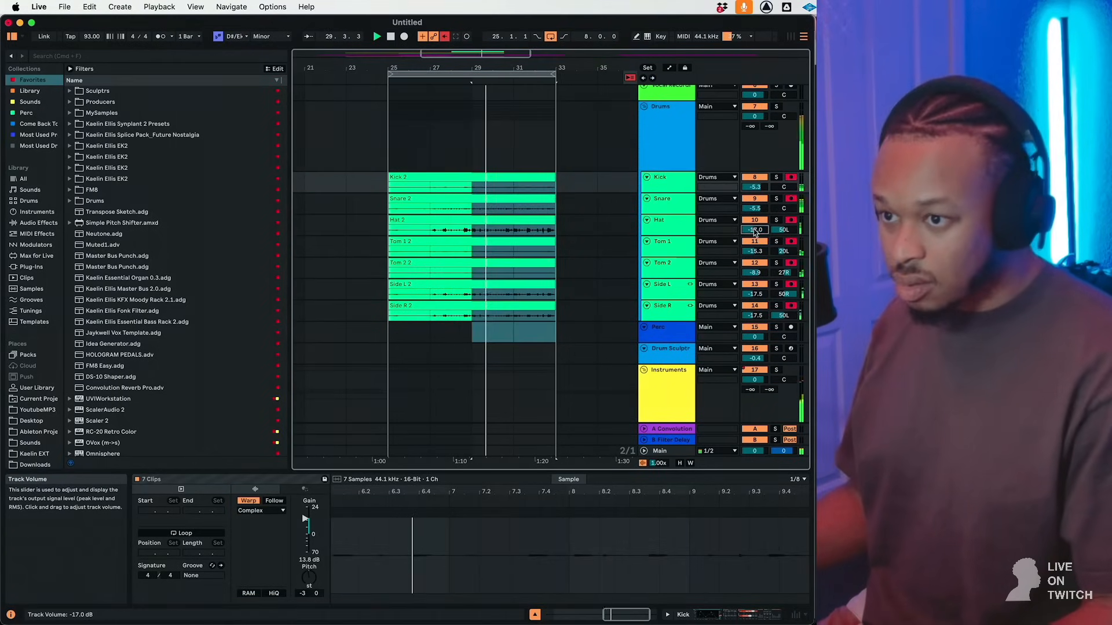
pyautogui.moveTo(758, 233); pyautogui.dragTo(758, 247)
pyautogui.doubleClick(784, 230)
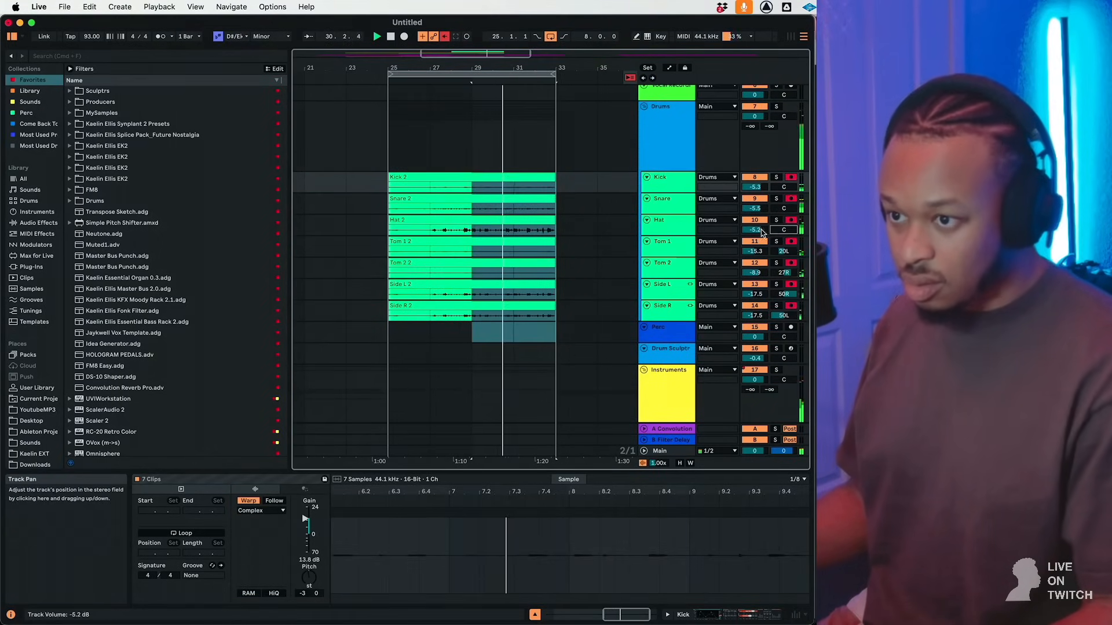
pyautogui.click(677, 229)
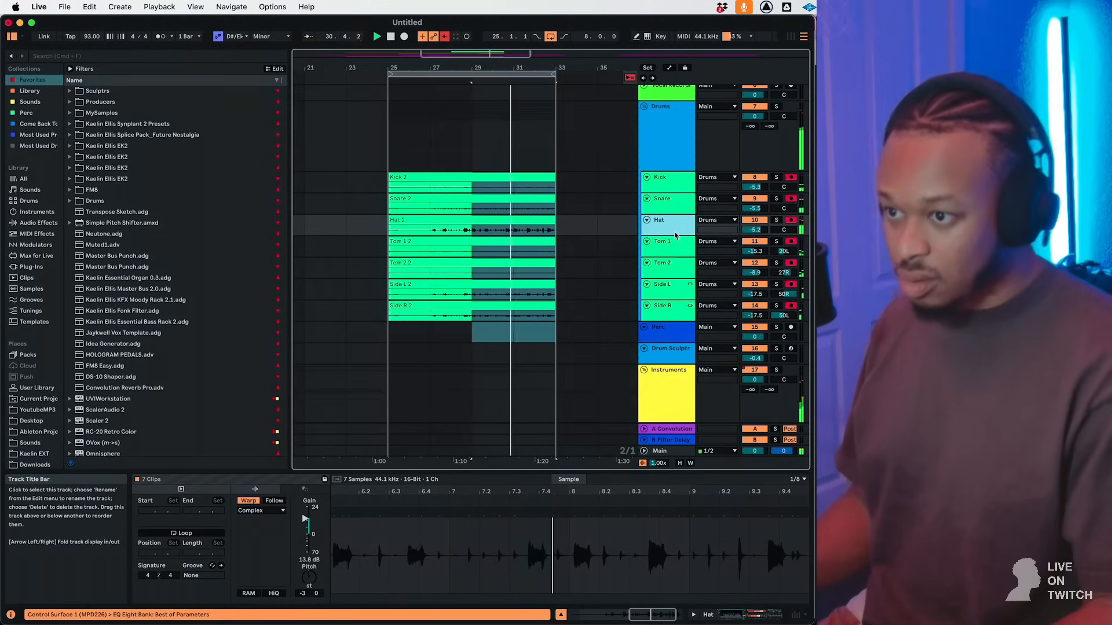
pyautogui.click(755, 230)
pyautogui.moveTo(755, 230); pyautogui.dragTo(755, 243)
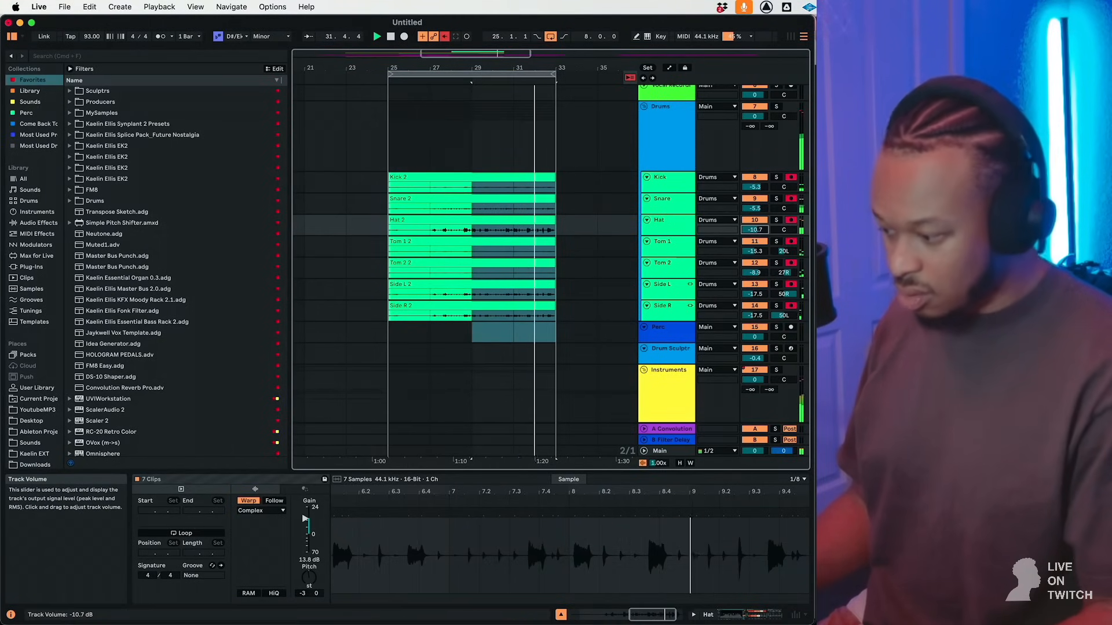
# Bring up track 40's device chain and set the DS-10 Shaper's Attack to 83.
pyautogui.scroll(-10, 589, 232)
pyautogui.click(671, 366)
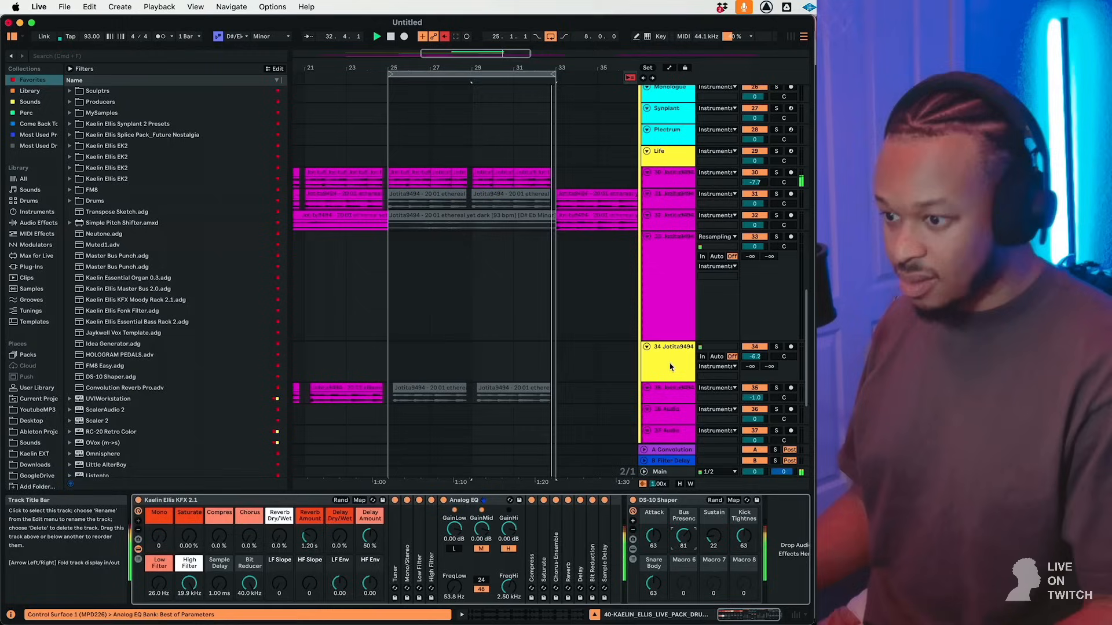
pyautogui.moveTo(654, 537); pyautogui.dragTo(654, 531)
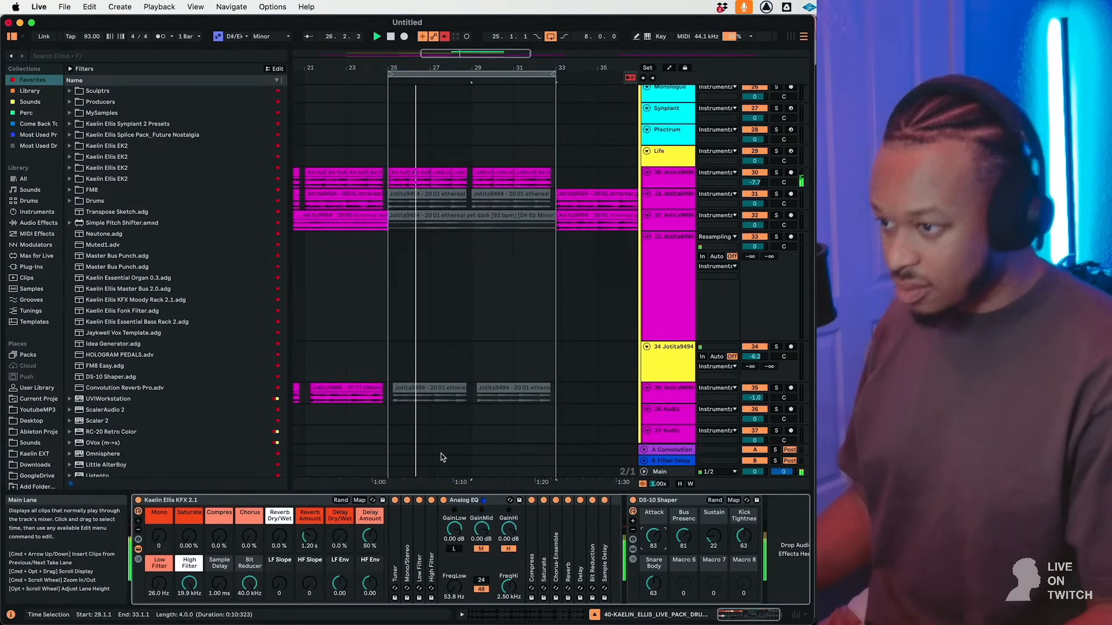
# Select the drum loop clips on track 40 from bar 25 to 33 and set their transient envelope to 86.
pyautogui.scroll(-4, 461, 380)
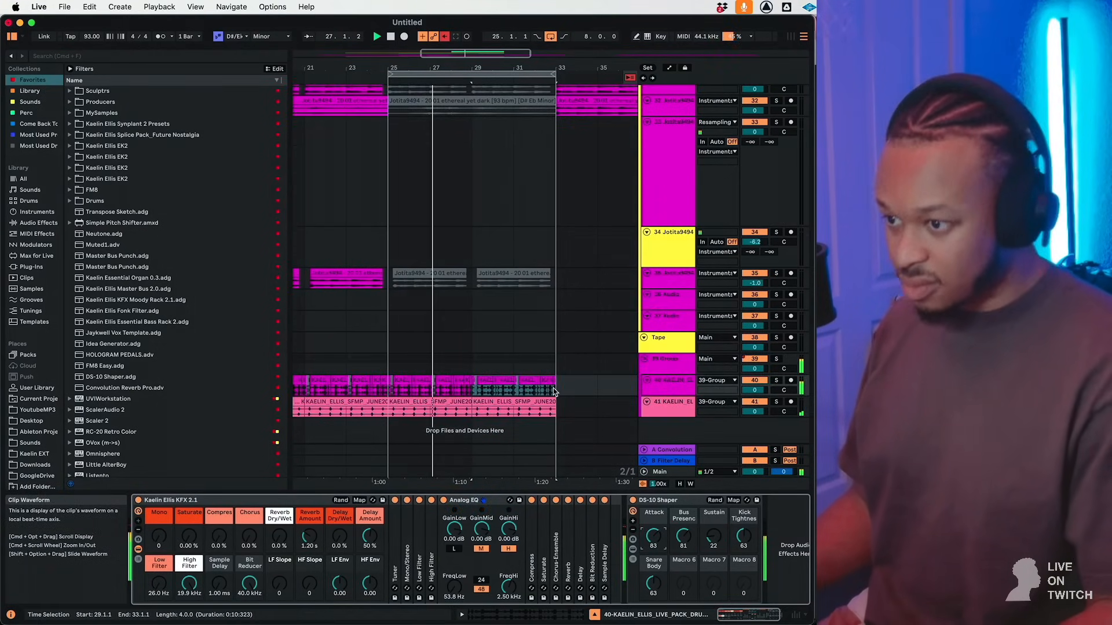
pyautogui.moveTo(553, 388); pyautogui.dragTo(413, 395)
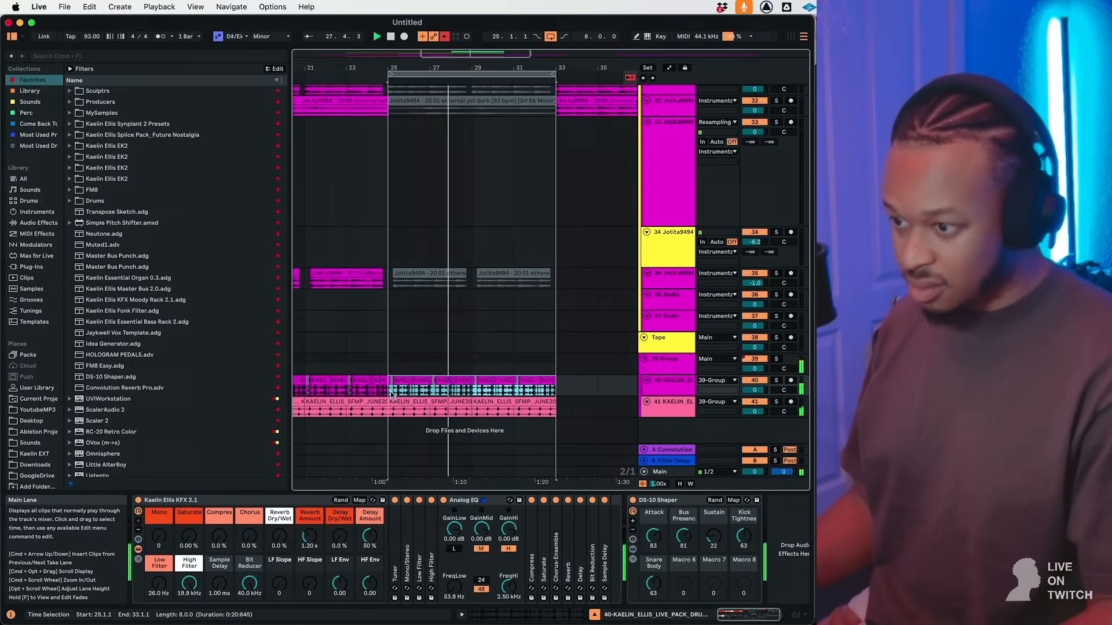
pyautogui.click(510, 615)
pyautogui.click(274, 537)
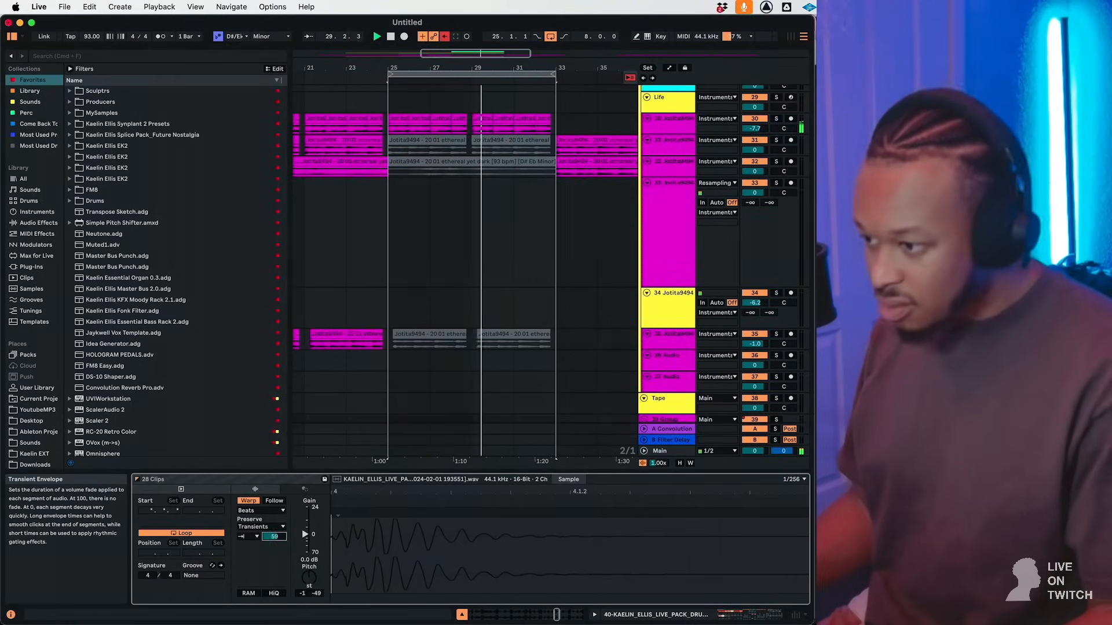
pyautogui.moveTo(274, 537); pyautogui.dragTo(274, 530)
# Set the fixed grid to 1/4 for editing the percussion snap loop on track 41.
pyautogui.scroll(5, 453, 315)
pyautogui.scroll(5, 453, 314)
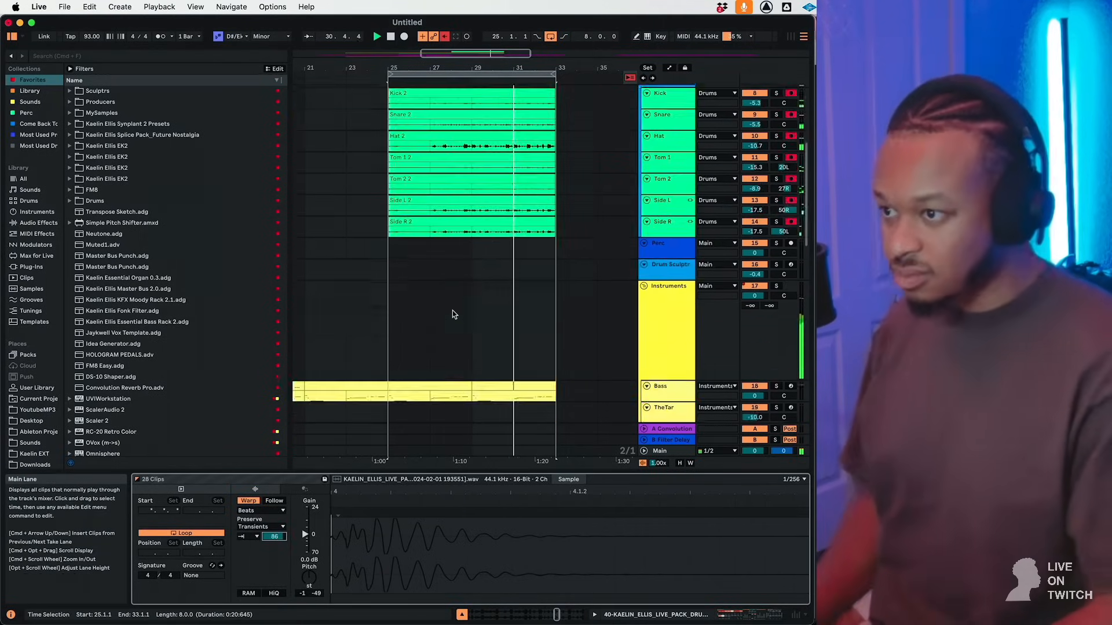
pyautogui.scroll(-10, 453, 315)
pyautogui.click(485, 390)
pyautogui.click(485, 390)
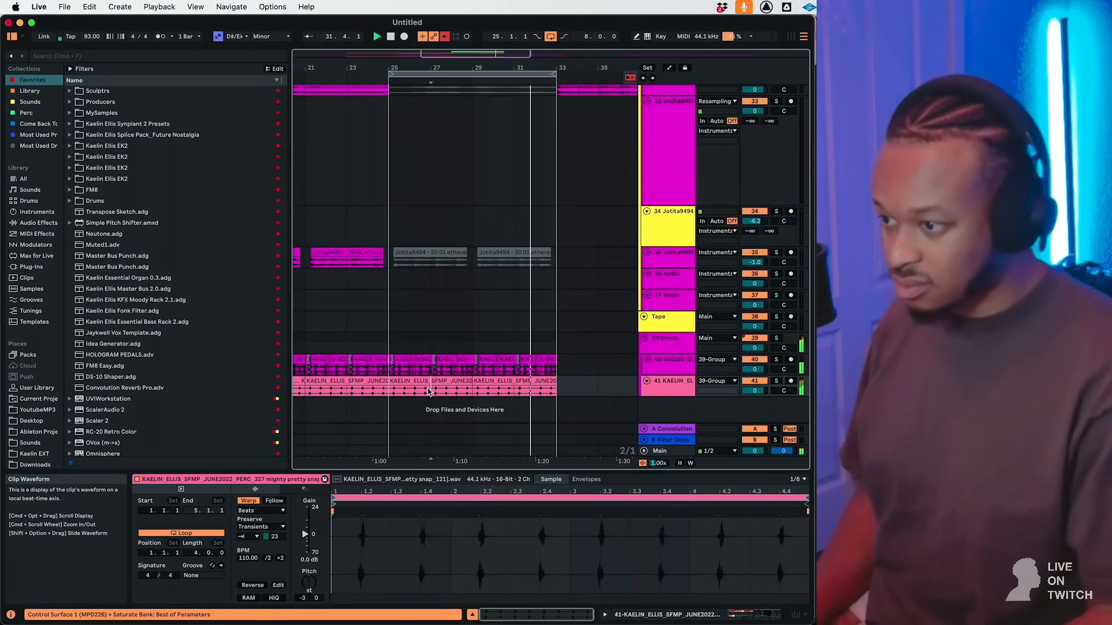
pyautogui.rightClick(391, 392)
pyautogui.click(414, 328)
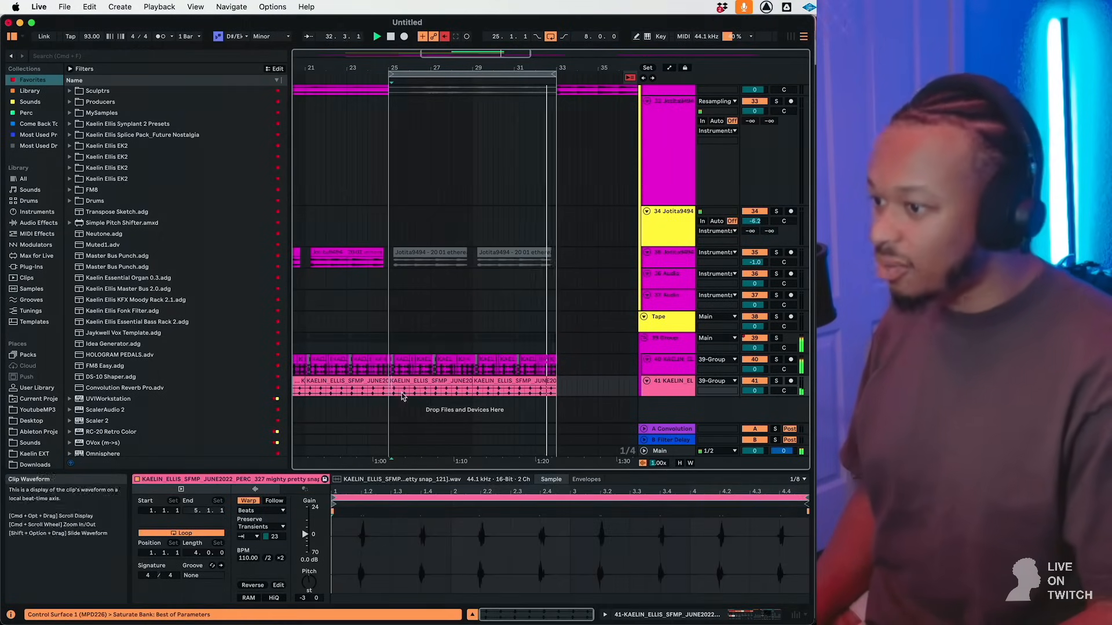
pyautogui.click(398, 392)
pyautogui.press('+')
pyautogui.press('+')
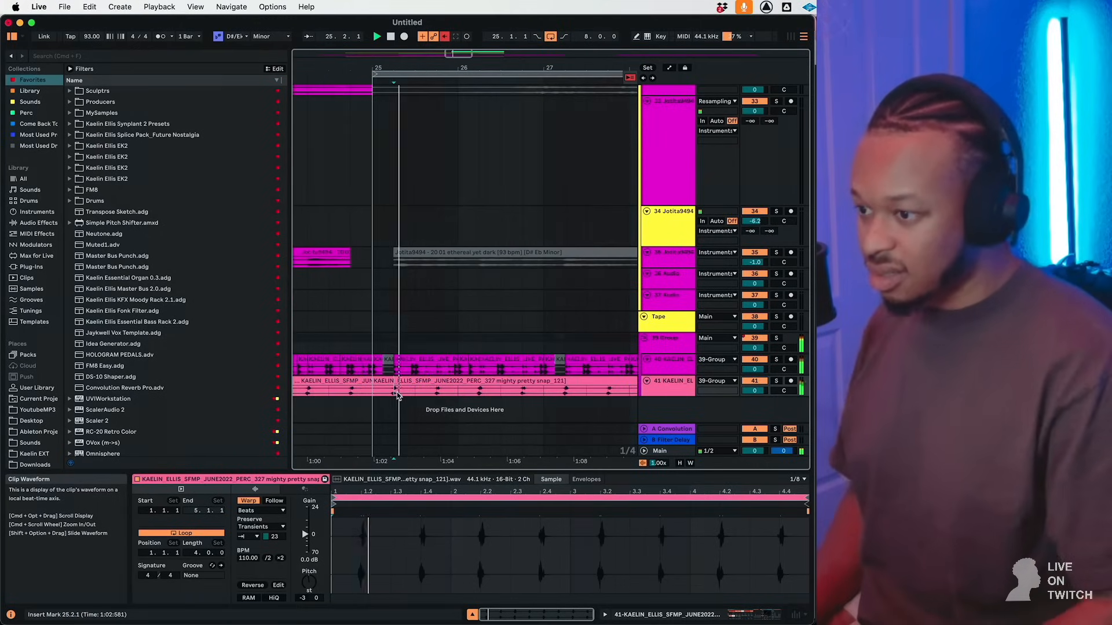
pyautogui.moveTo(418, 392); pyautogui.dragTo(538, 394)
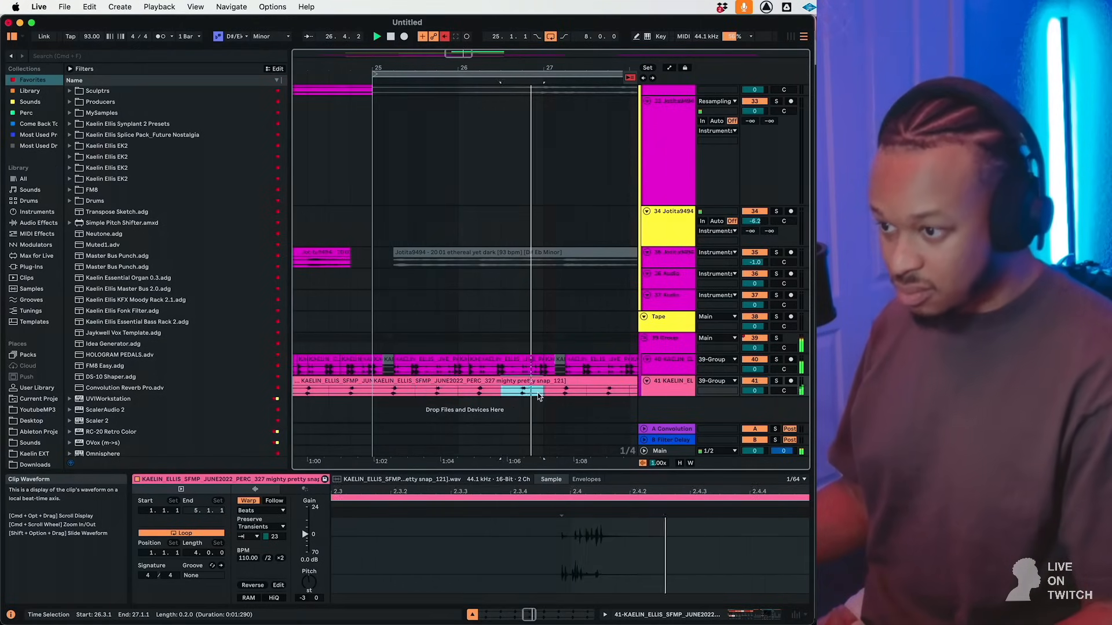
pyautogui.click(472, 393)
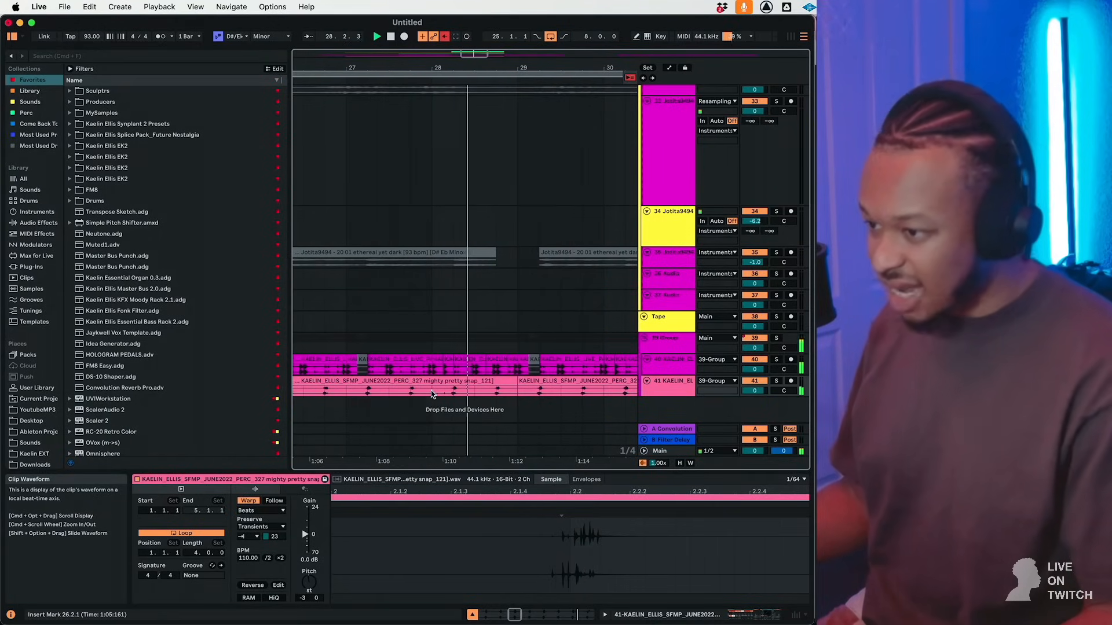
# Select the half bar before bar 28 of track 41's percussion loop and duplicate it repeatedly into bar 32.
pyautogui.moveTo(431, 395); pyautogui.dragTo(394, 390)
pyautogui.press('super+d')
pyautogui.press('super+d')
pyautogui.press('super+d')
pyautogui.press('super+d')
pyautogui.press('super+d')
pyautogui.press('super+d')
pyautogui.press('super+d')
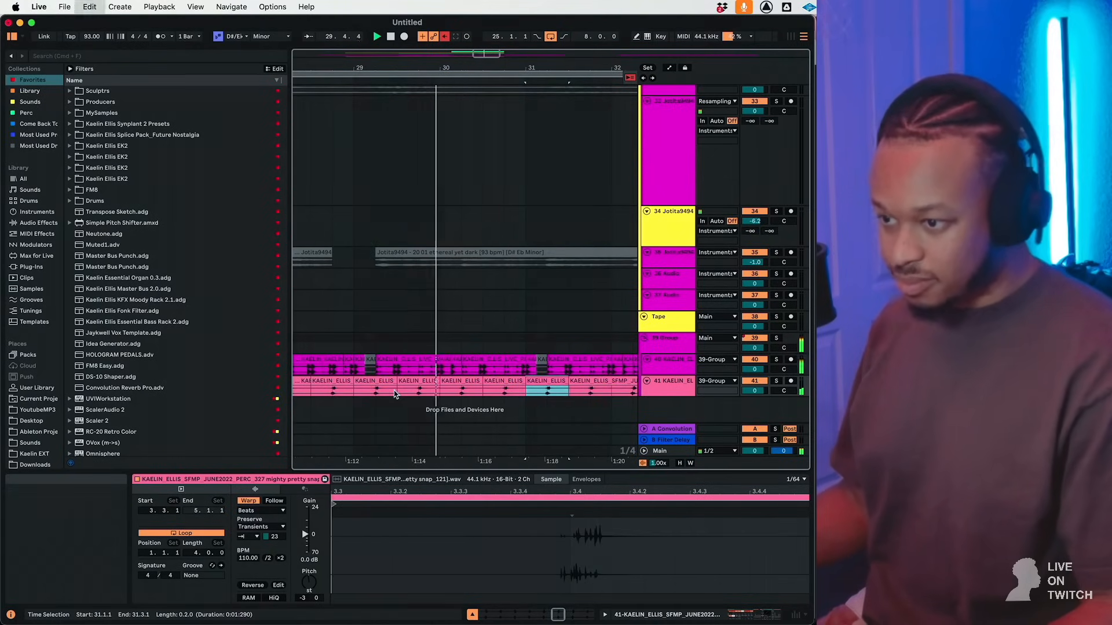
pyautogui.press('super+d')
pyautogui.press('super+d')
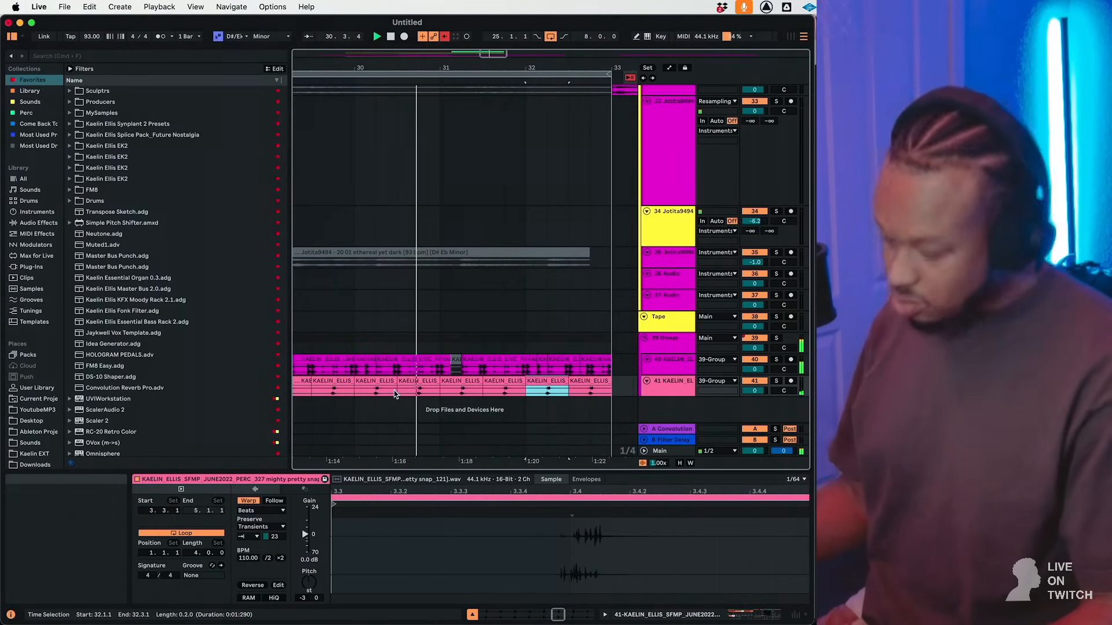
# Paste the half-bar percussion segment at bar 25 on track 41.
pyautogui.hscroll(-10, 394, 390)
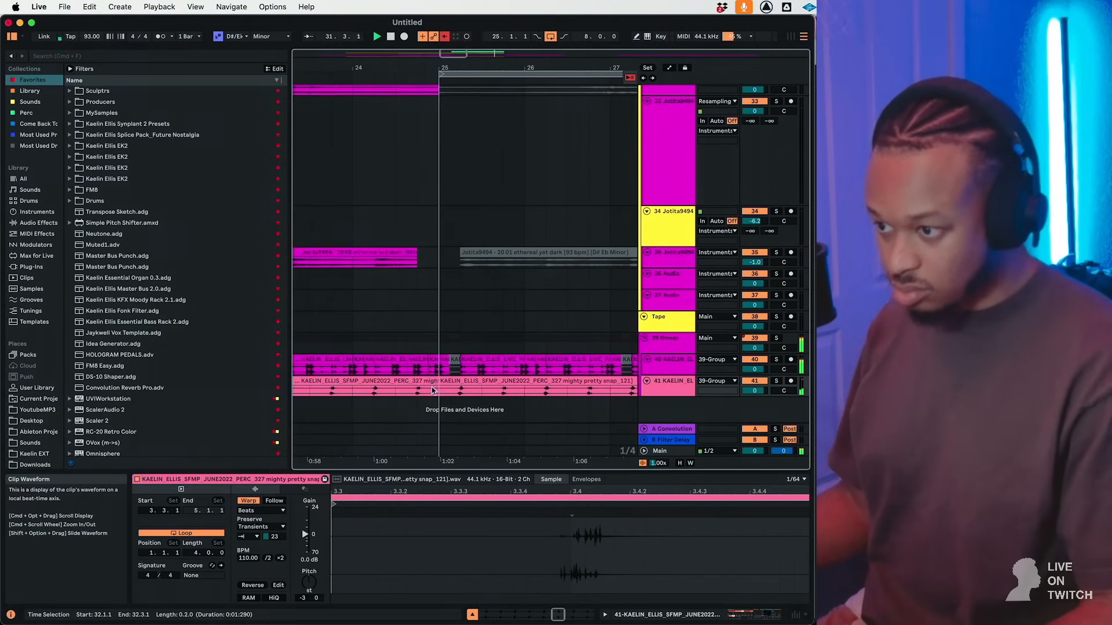
pyautogui.click(442, 388)
pyautogui.press('super+v')
pyautogui.moveTo(457, 54); pyautogui.dragTo(457, 40)
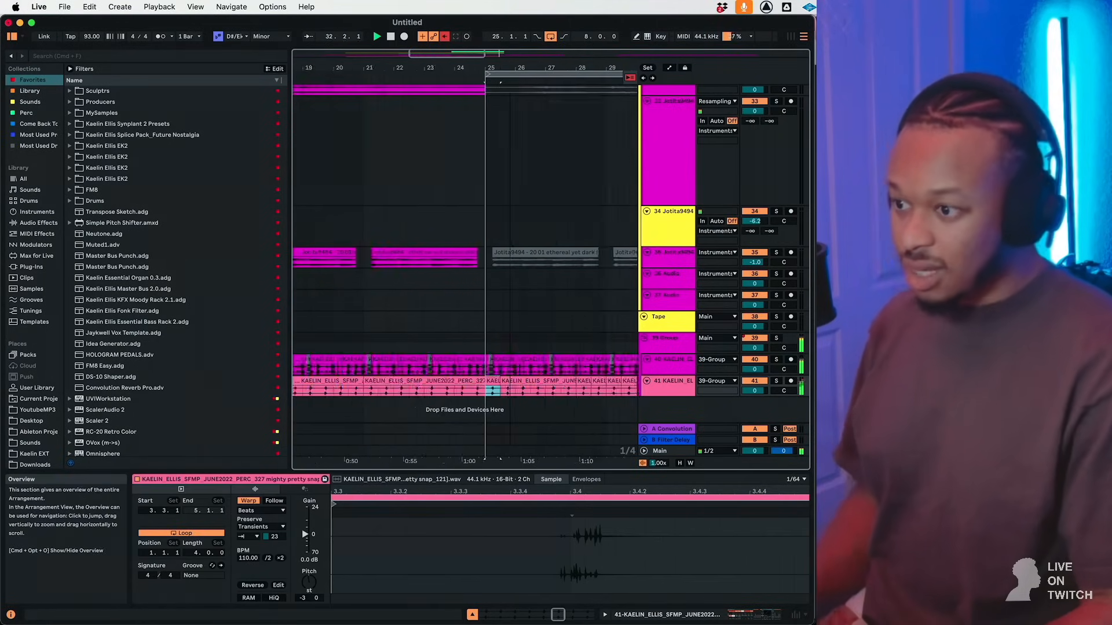
pyautogui.click(498, 362)
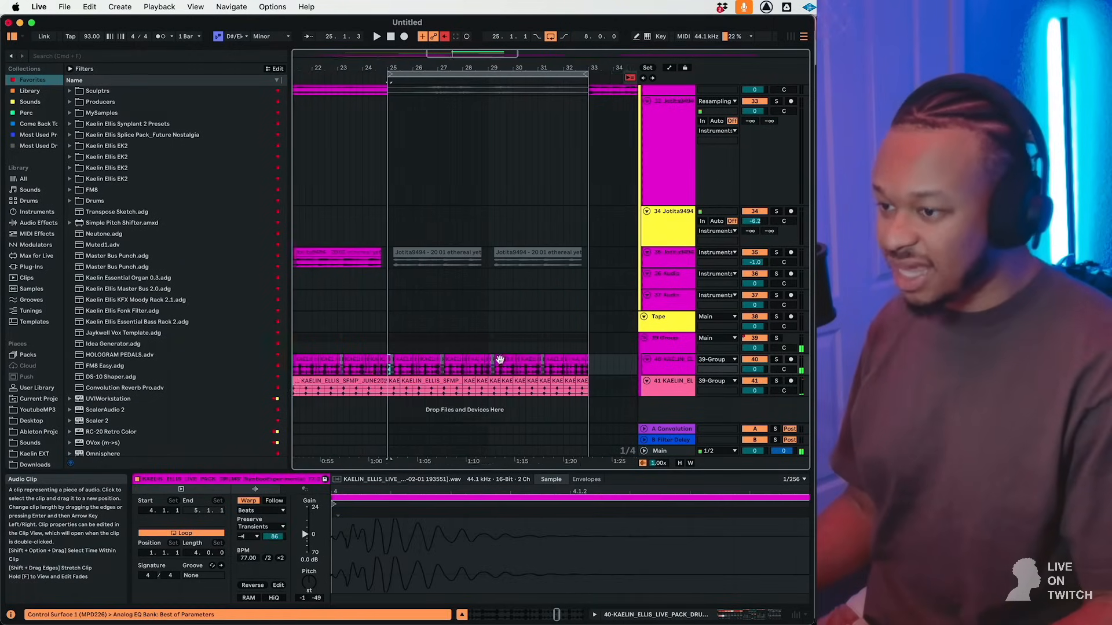
# Select the drum loop clips on track 40 from bar 25 to 33 and adjust their pitch transposition to +1 semitone during playback.
pyautogui.hscroll(3, 510, 360)
pyautogui.keyDown('shift'); pyautogui.click(554, 361); pyautogui.keyUp('shift')
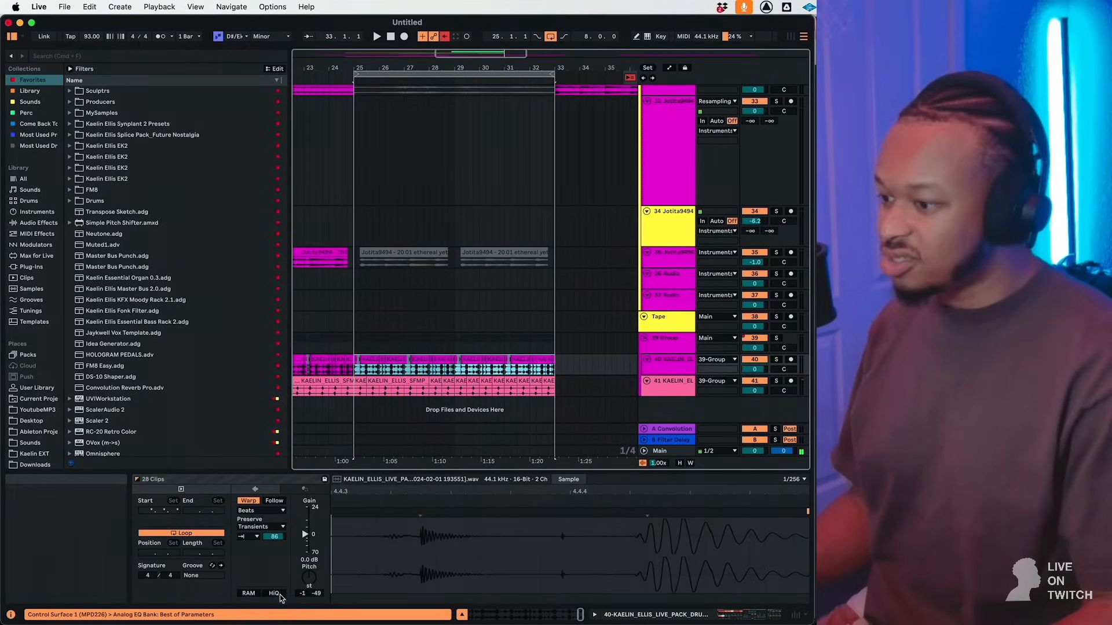
pyautogui.press('space')
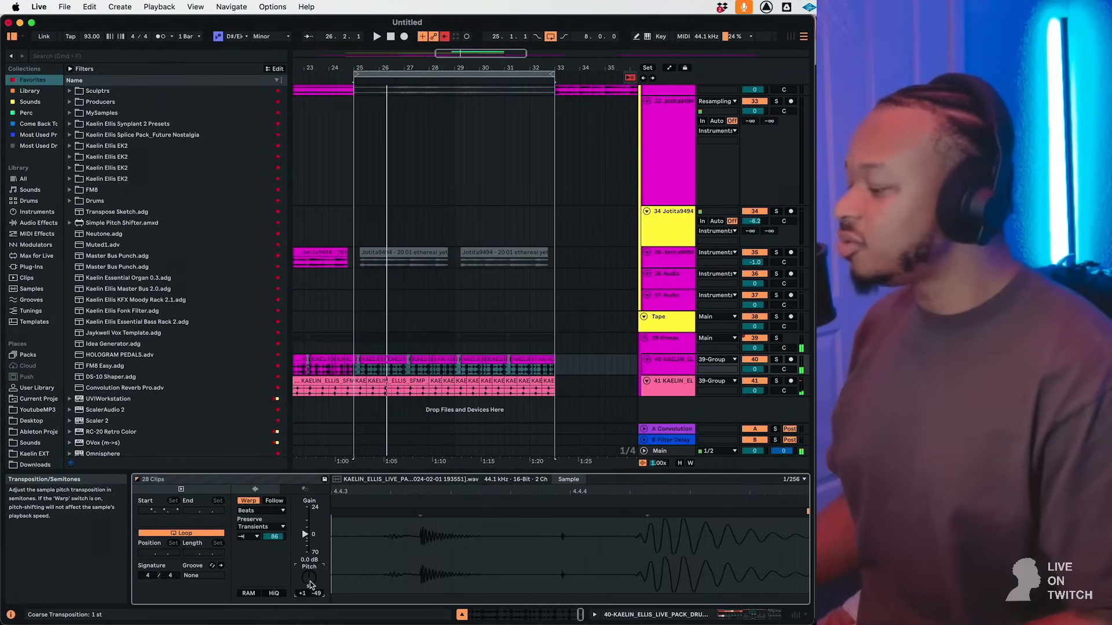
pyautogui.press('space')
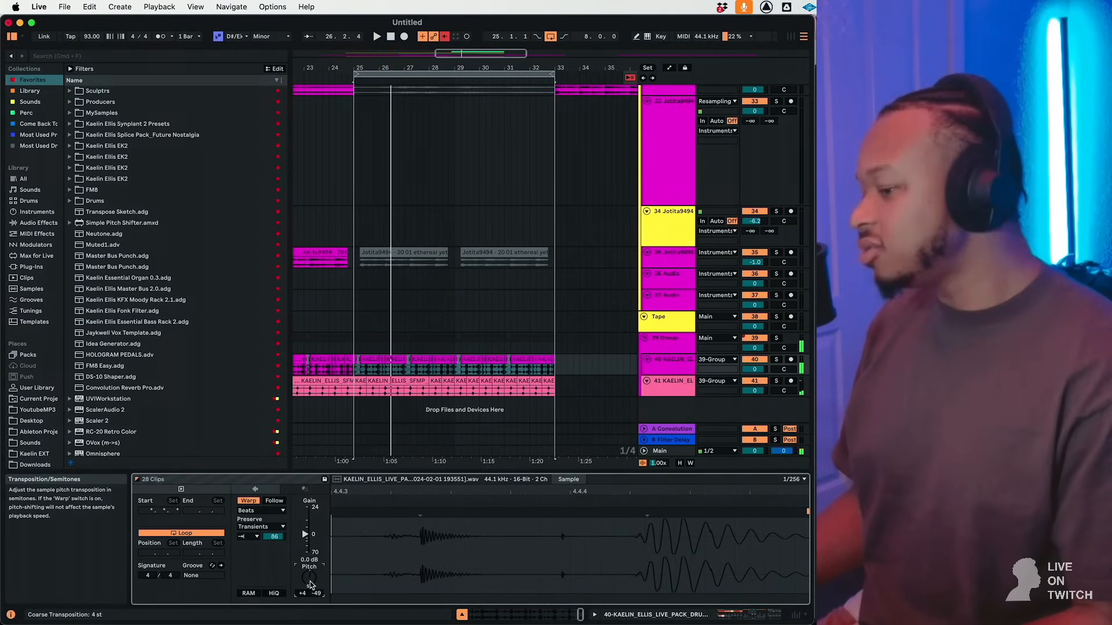
pyautogui.press('space')
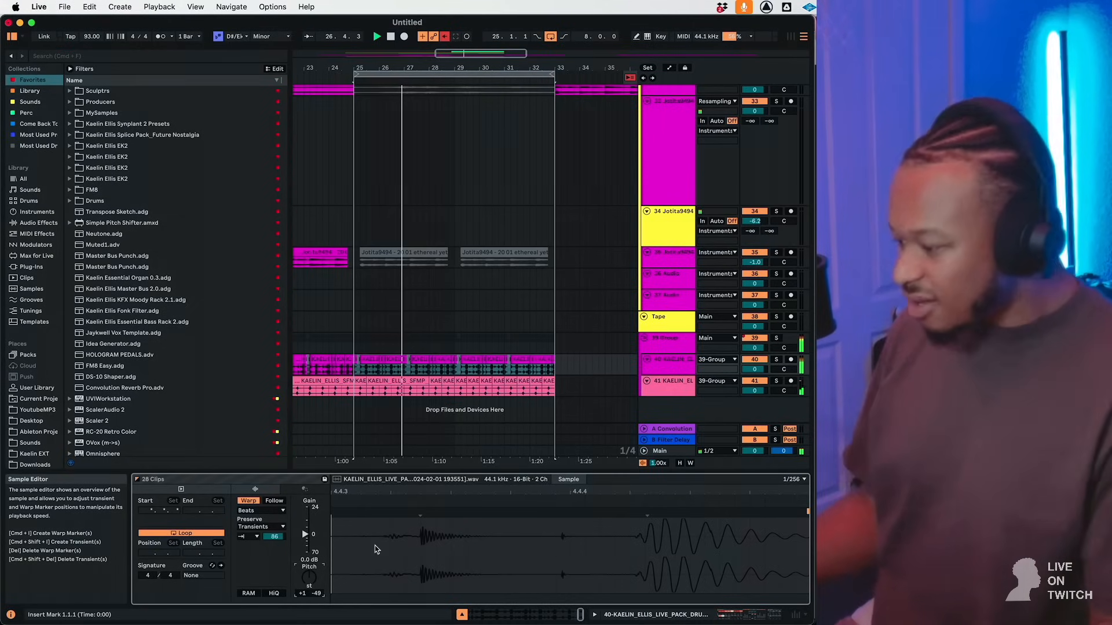
pyautogui.press('space')
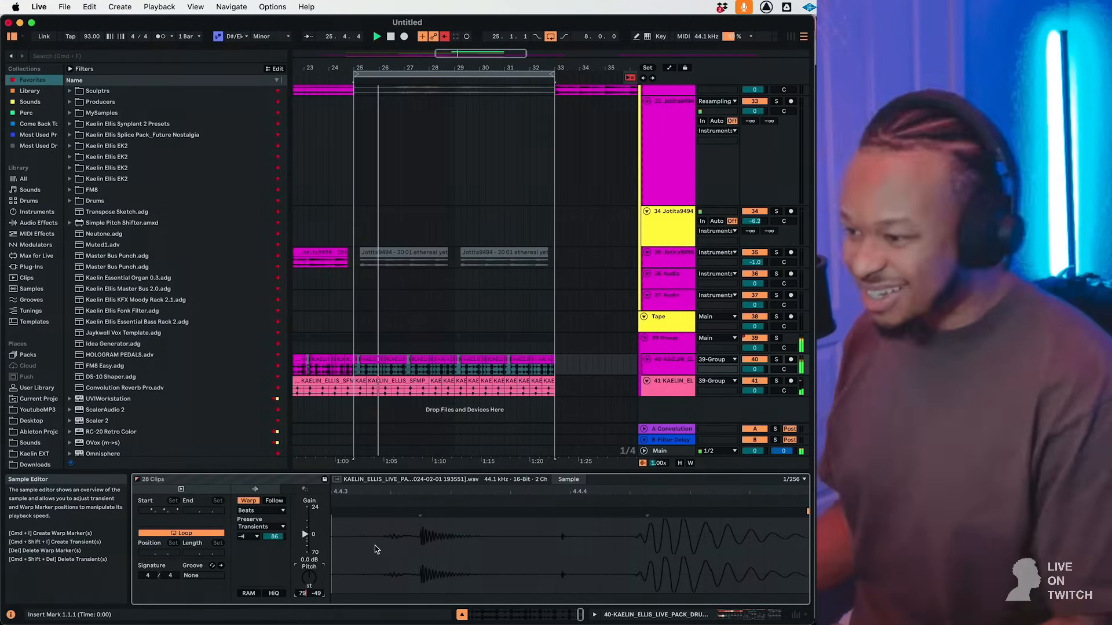
# Open the drum One Shots folder of the Kaelin Ellis Live Pack in the Sounds place.
pyautogui.click(31, 442)
pyautogui.click(107, 243)
pyautogui.click(127, 255)
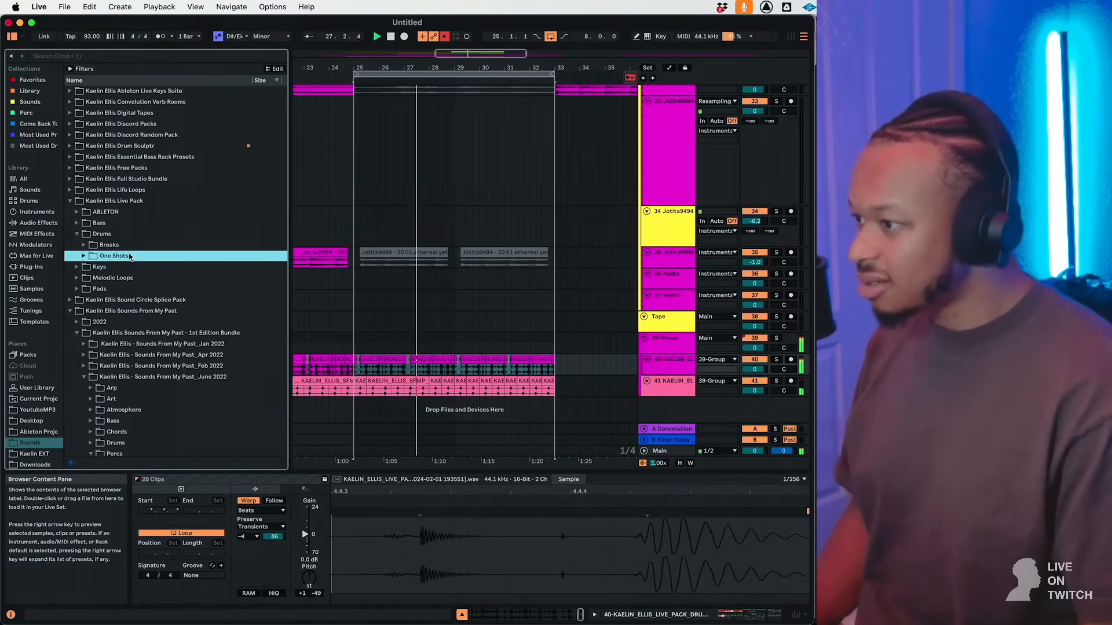
# Audition the drum one-shot samples of the Kaelin Ellis Live Pack against the playing loop.
pyautogui.click(153, 303)
pyautogui.press('Down')
pyautogui.press('Down')
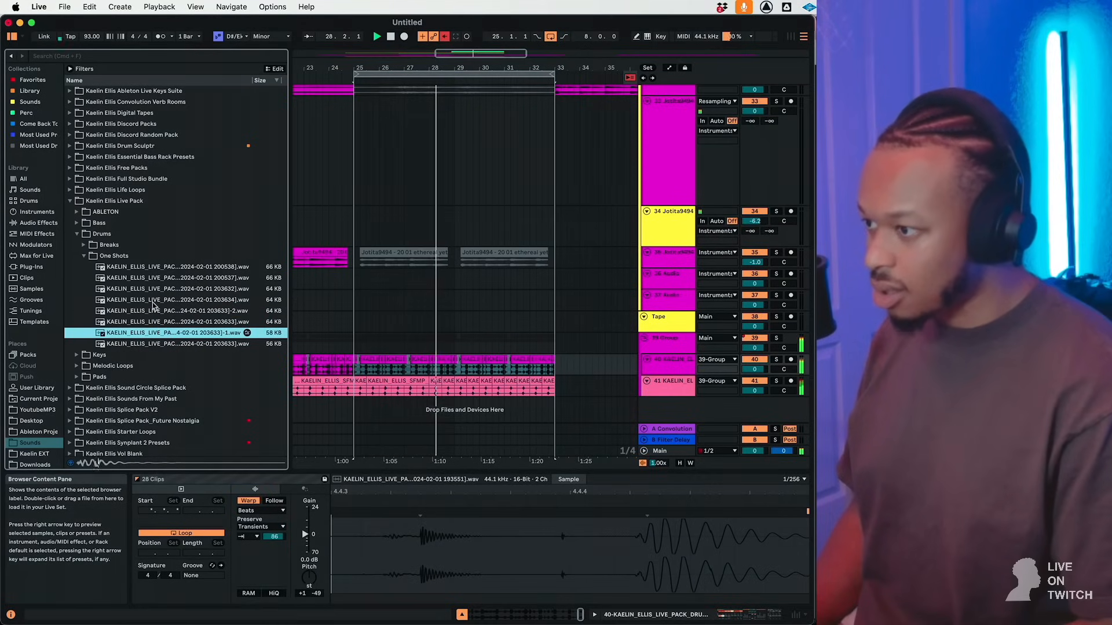
pyautogui.press('Down')
pyautogui.press('Up')
pyautogui.press('Up')
pyautogui.press('Up')
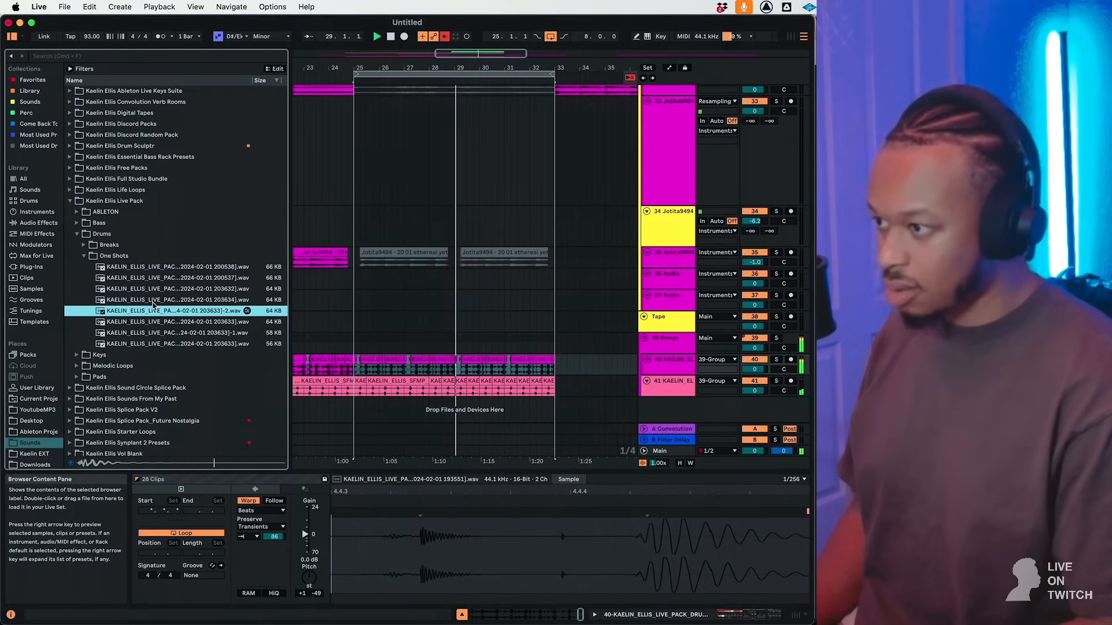
pyautogui.press('Down')
pyautogui.press('Down')
pyautogui.press('Up')
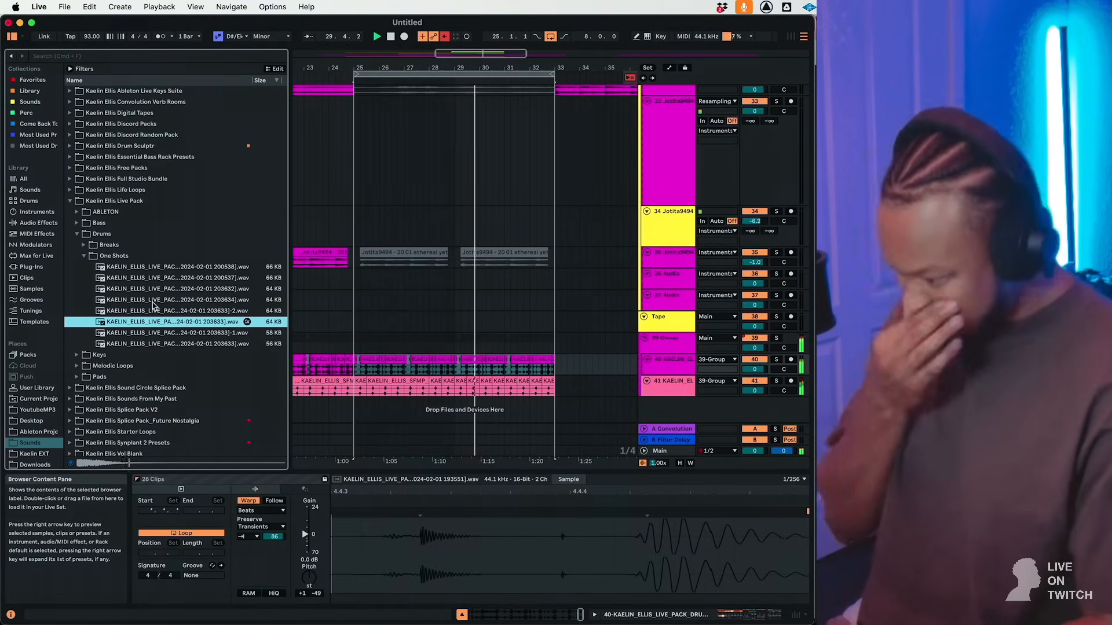
# Move the Hat track between the Side L and Side R tracks in the Drums group.
pyautogui.scroll(15, 608, 301)
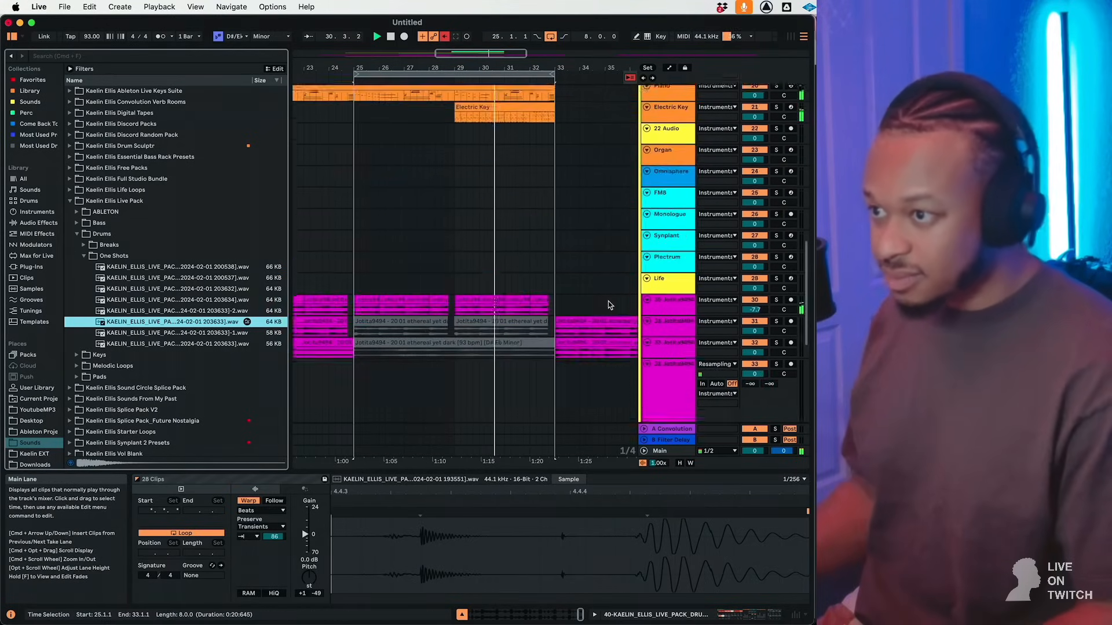
pyautogui.scroll(5, 620, 285)
pyautogui.click(664, 224)
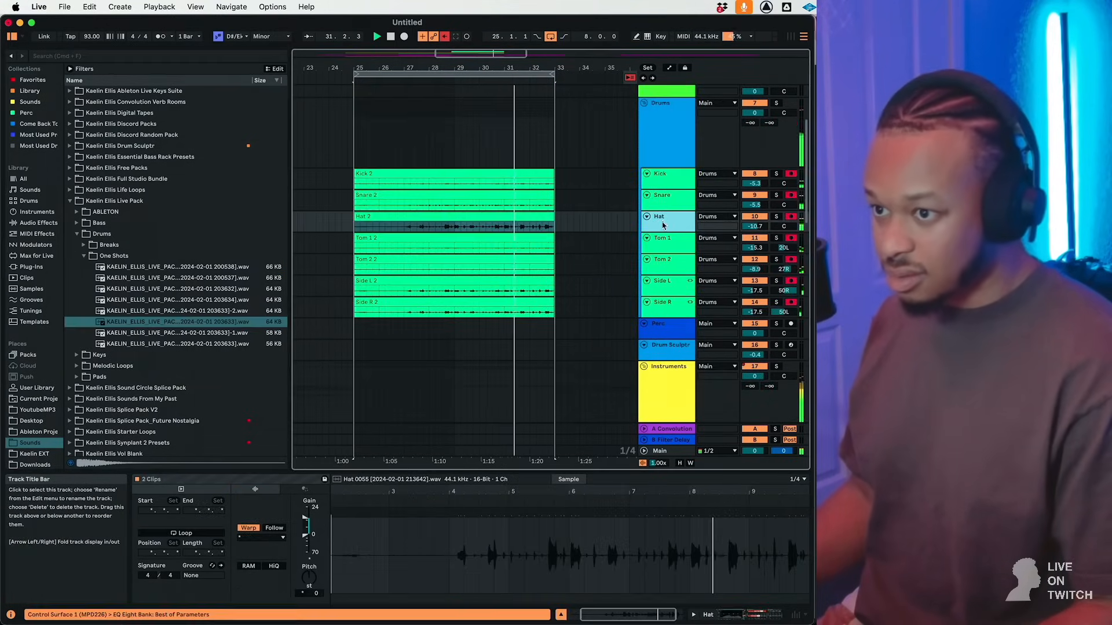
pyautogui.scroll(-2, 663, 241)
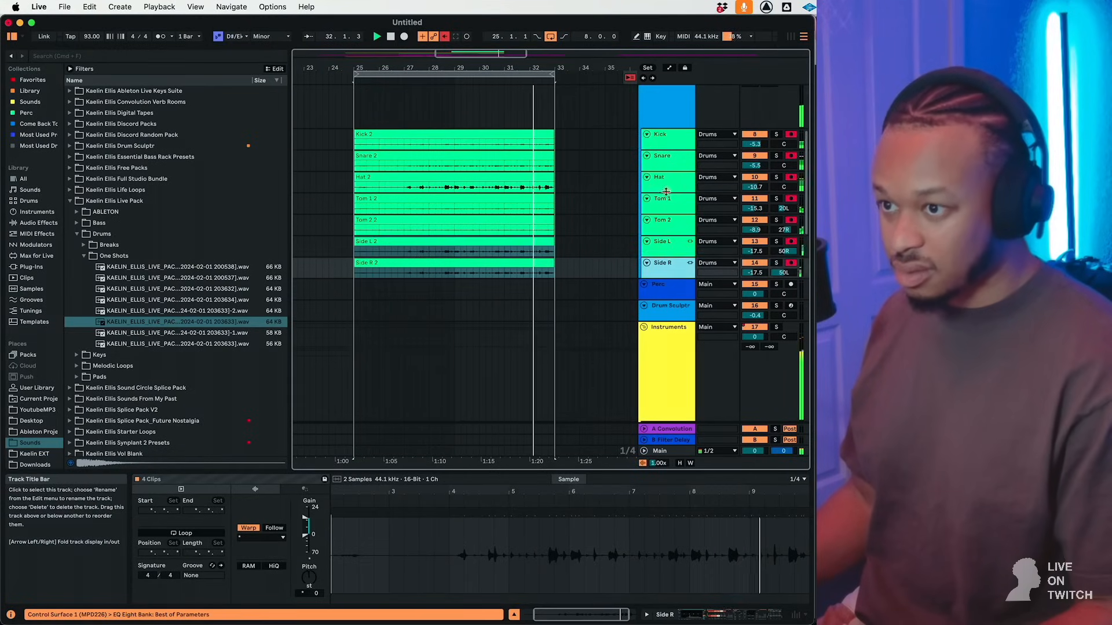
pyautogui.moveTo(670, 250); pyautogui.dragTo(672, 254)
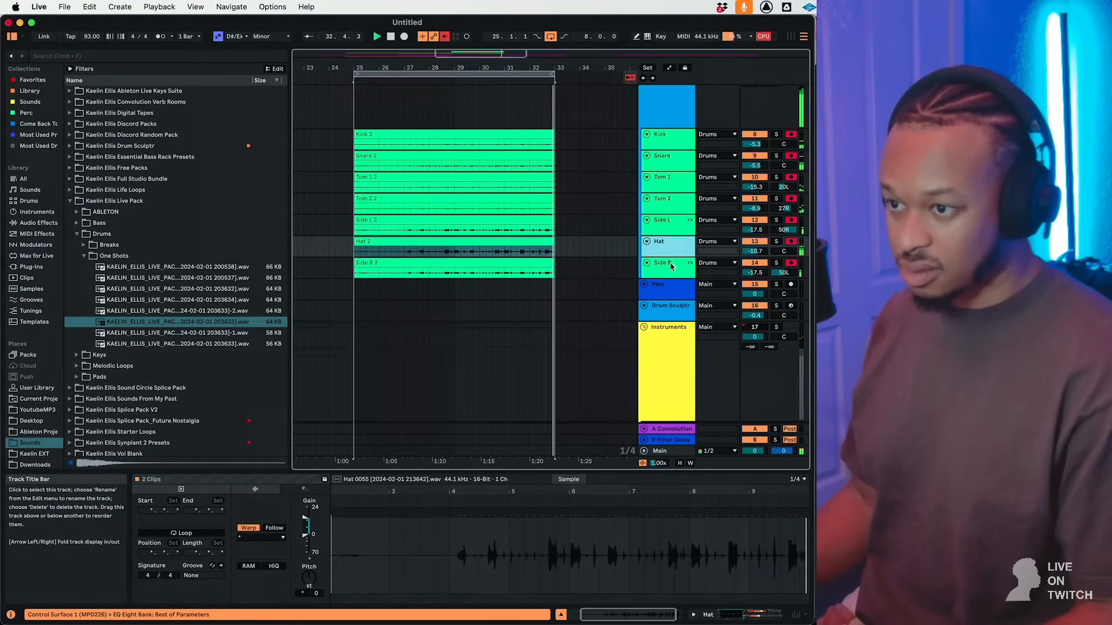
# Move the Side L, Hat and Side R tracks into the drum and percussion loop group, below the drum loop track, and solo the group.
pyautogui.scroll(-4, 675, 173)
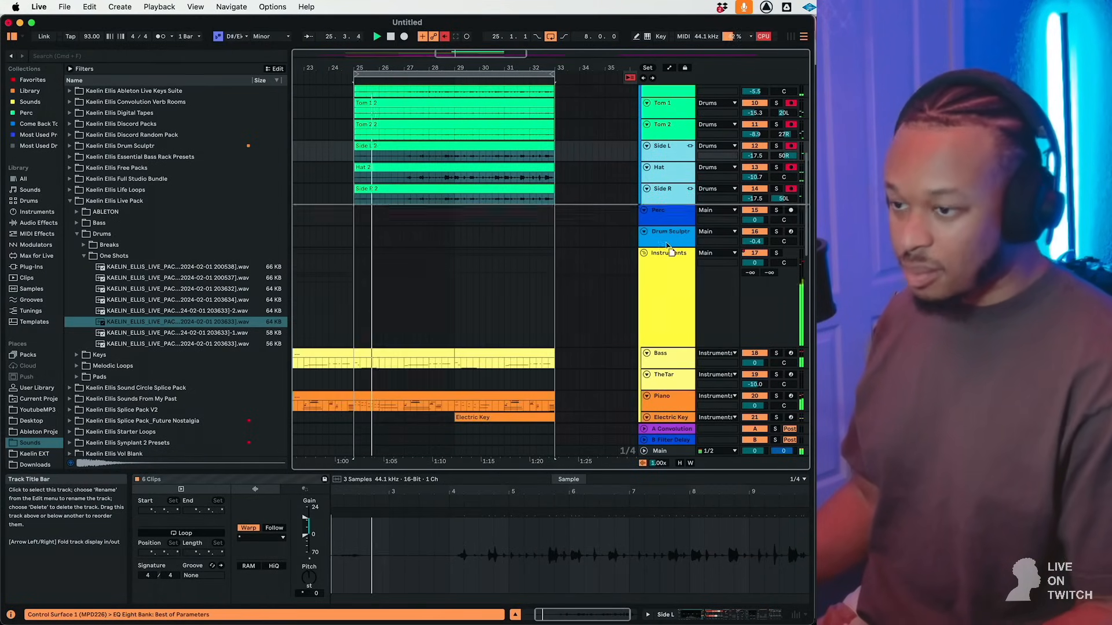
pyautogui.scroll(-1, 667, 444)
pyautogui.scroll(-3, 667, 443)
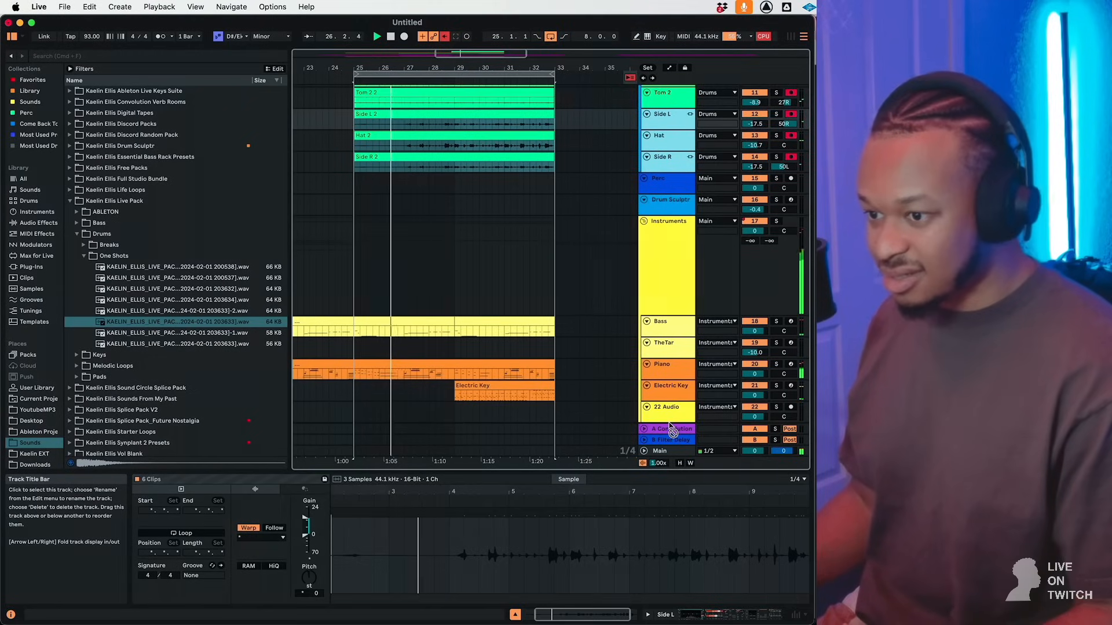
pyautogui.scroll(-15, 670, 443)
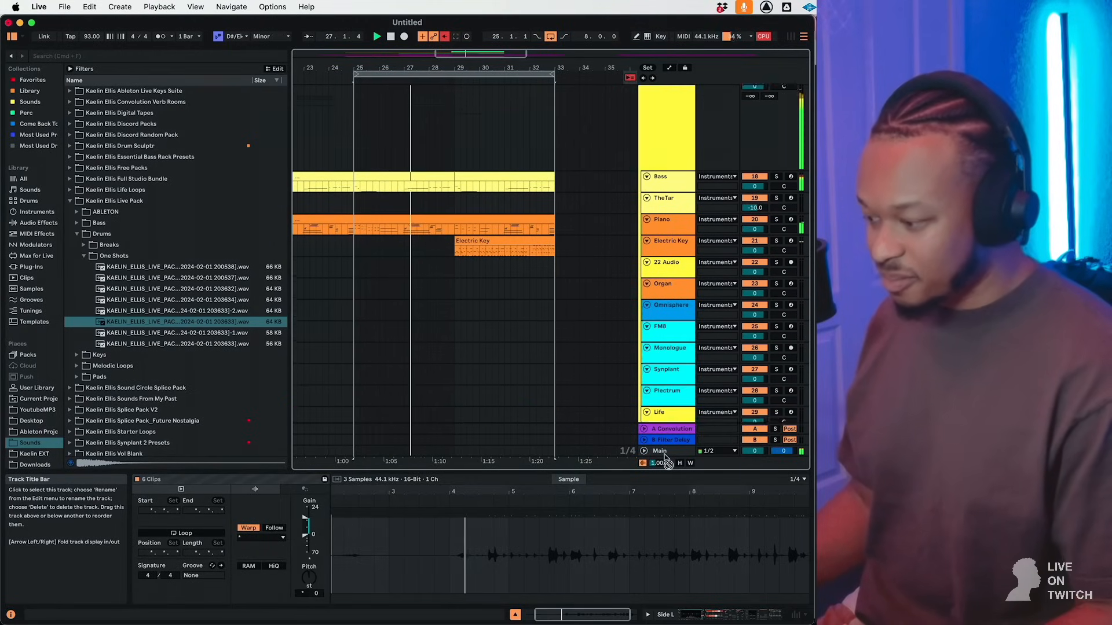
pyautogui.scroll(-16, 666, 459)
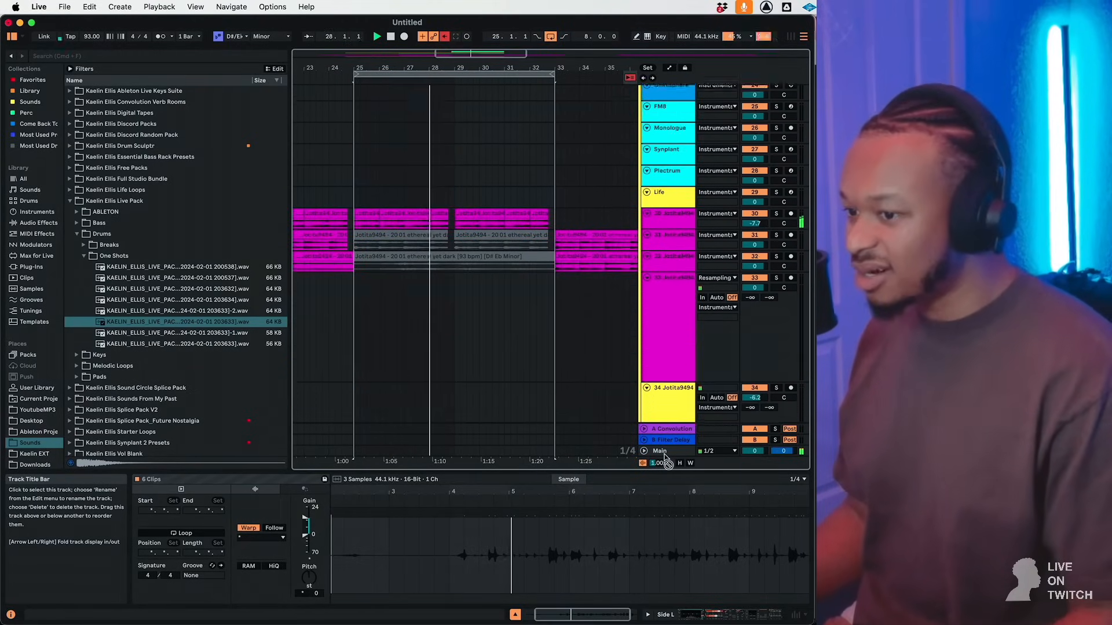
pyautogui.scroll(-8, 666, 462)
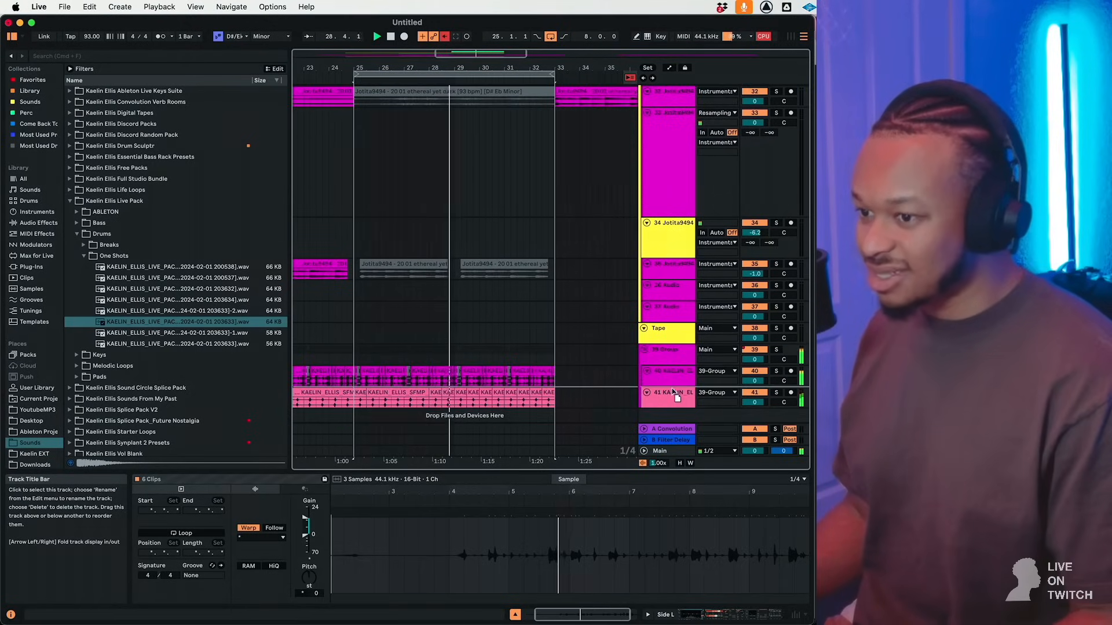
pyautogui.moveTo(671, 390); pyautogui.dragTo(669, 389)
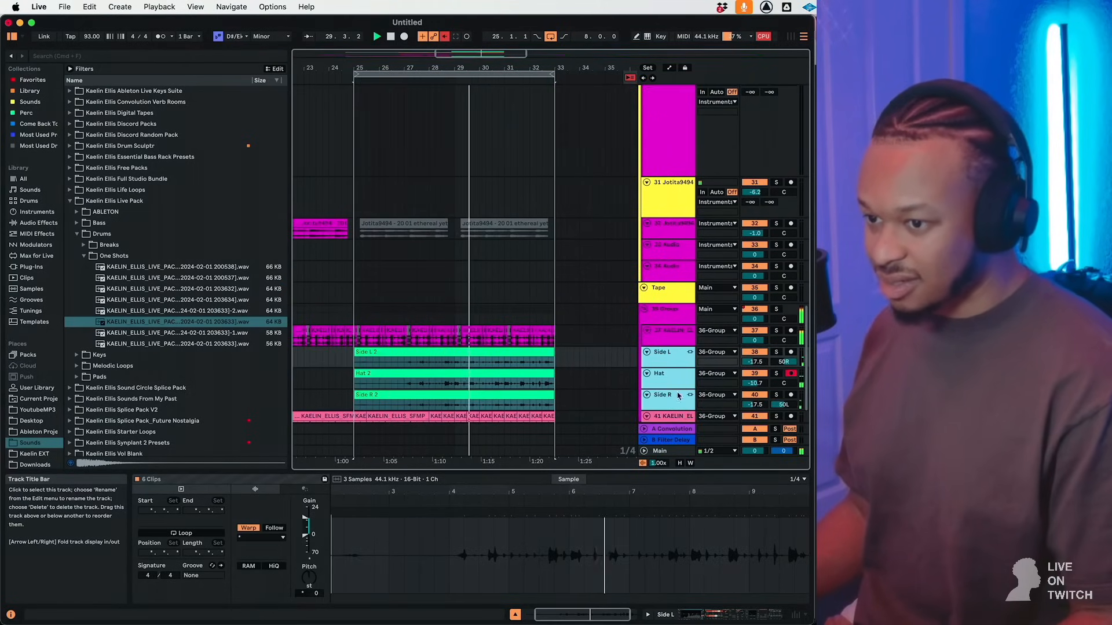
pyautogui.scroll(-3, 671, 353)
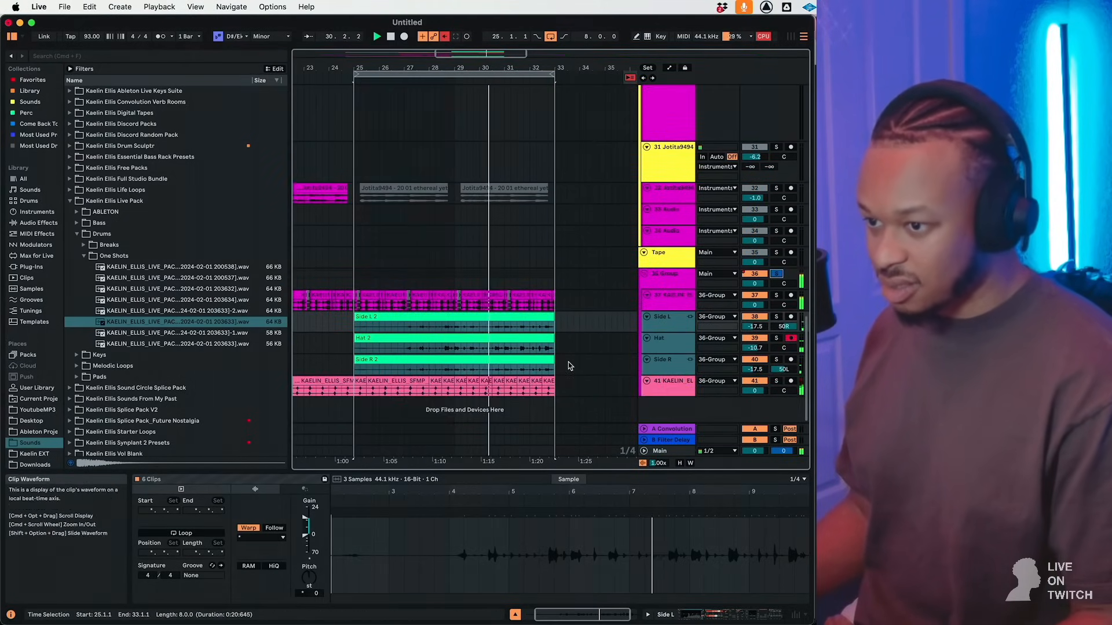
# Add a new audio track and a new MIDI track at the end of the loop group.
pyautogui.click(195, 325)
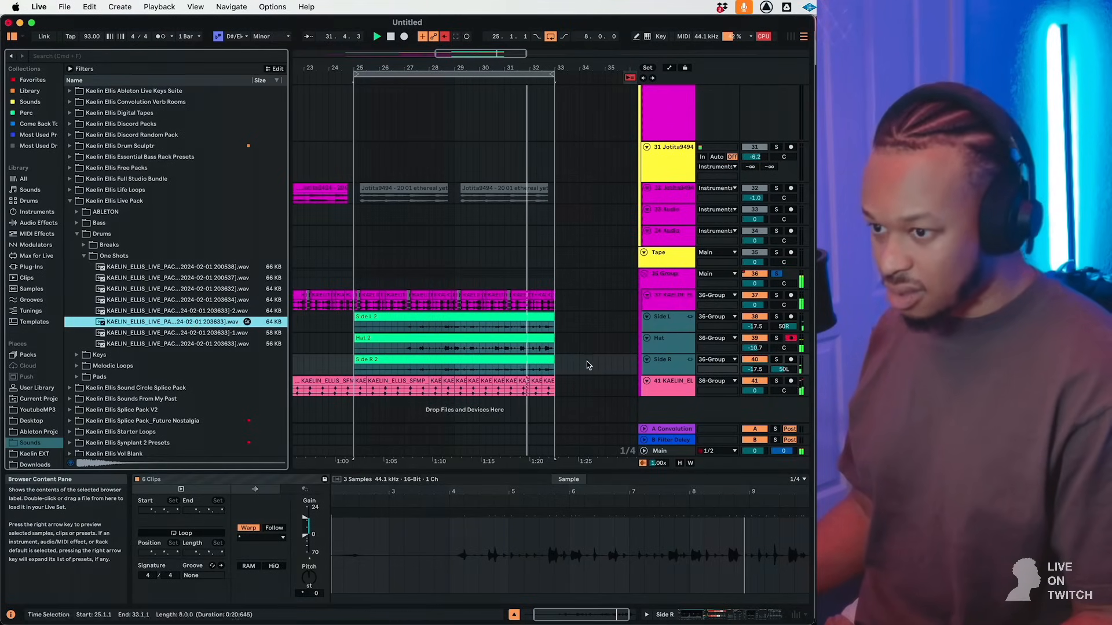
pyautogui.press('super+t')
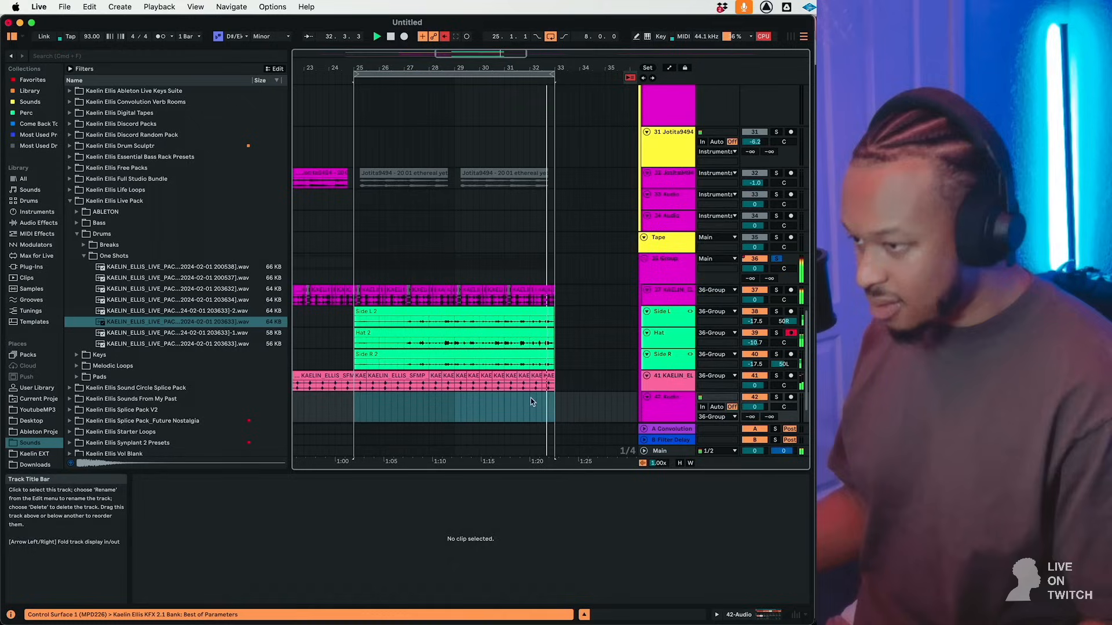
pyautogui.click(686, 417)
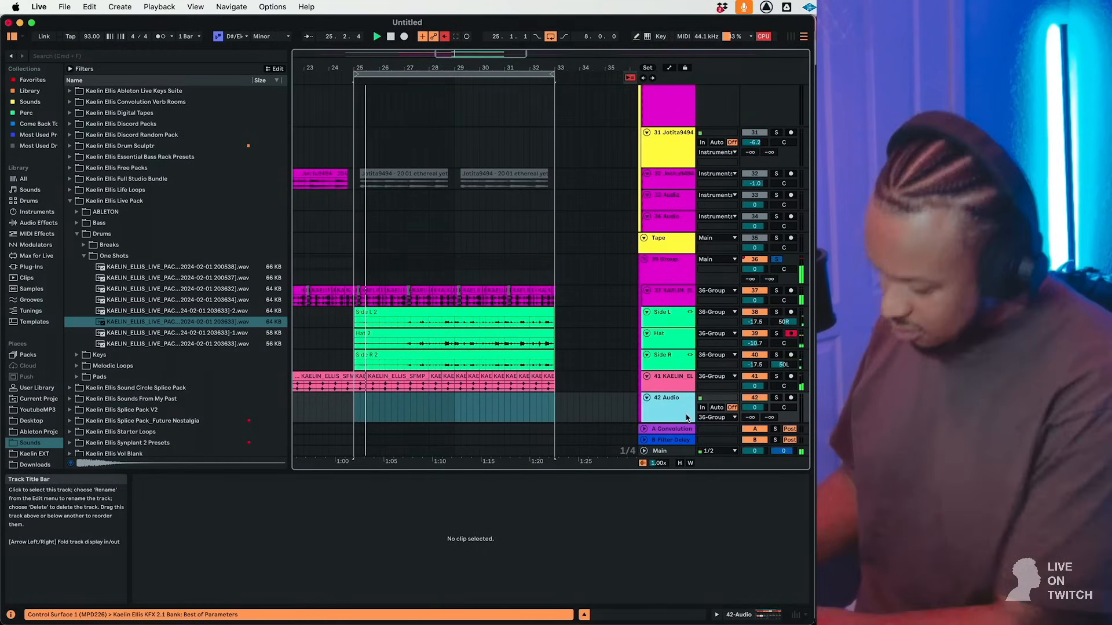
pyautogui.press('super+shift+t')
# Set the fixed grid to two bars and cut bars 29 to 31 out of the Side L, Hat and Side R clips.
pyautogui.click(429, 317)
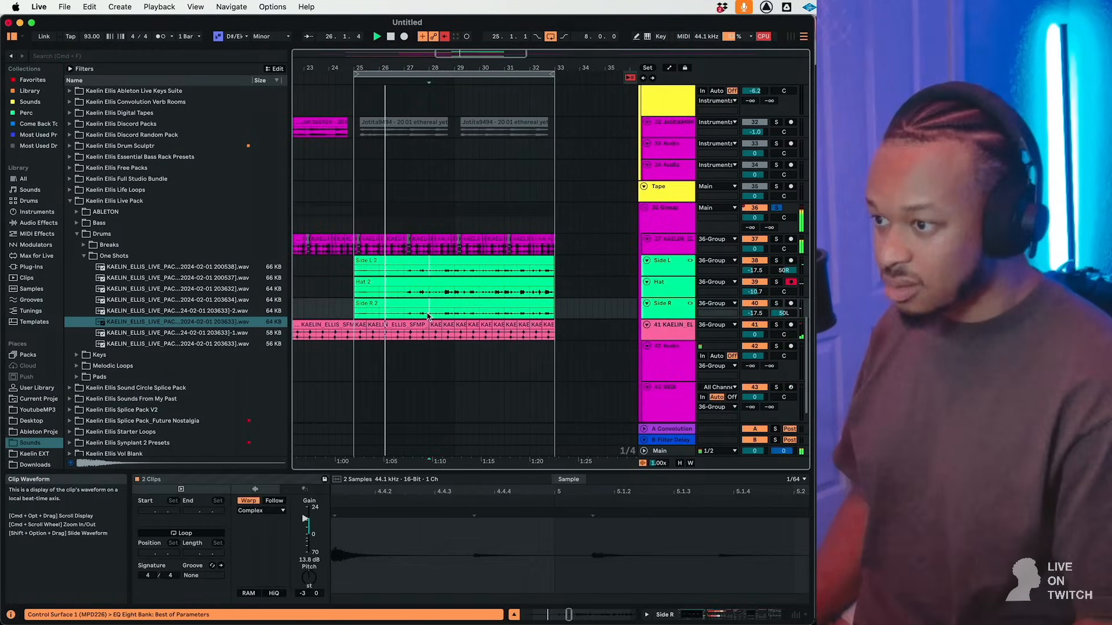
pyautogui.rightClick(428, 317)
pyautogui.click(508, 491)
pyautogui.moveTo(461, 313); pyautogui.dragTo(493, 296)
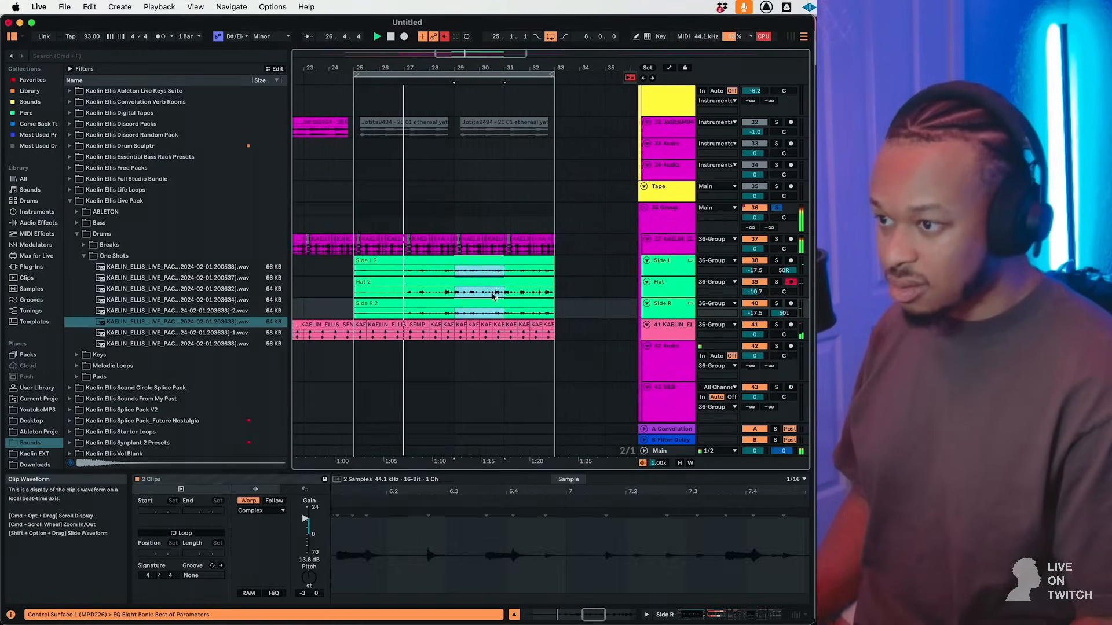
pyautogui.press('Delete')
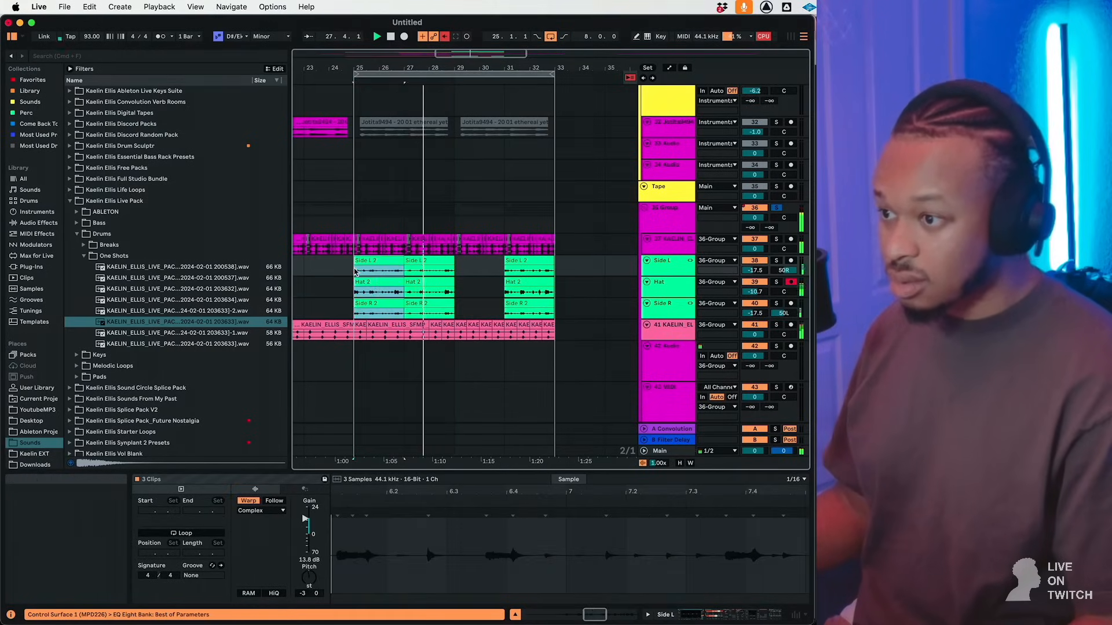
# Place the cut two-bar segment at bar 25 on the Side L, Hat and Side R tracks and duplicate it up to bar 33.
pyautogui.press('super+d')
pyautogui.press('super+d')
pyautogui.press('super+d')
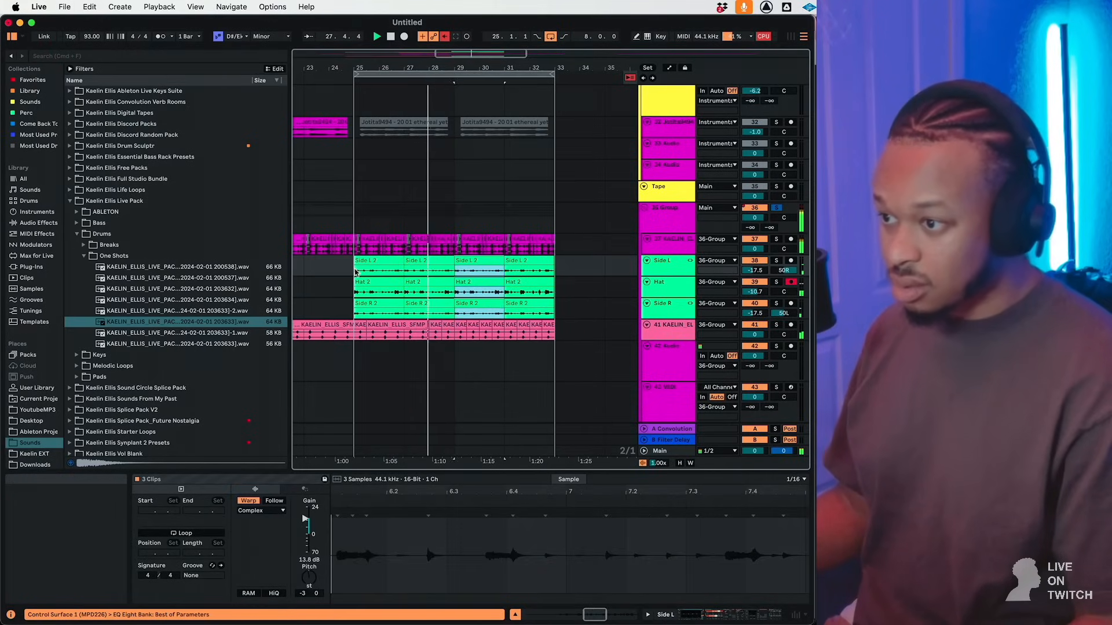
# Load the KAELIN_ELLIS_LIVE_PACK_SNAREv3 one-shot onto MIDI track 43.
pyautogui.click(680, 378)
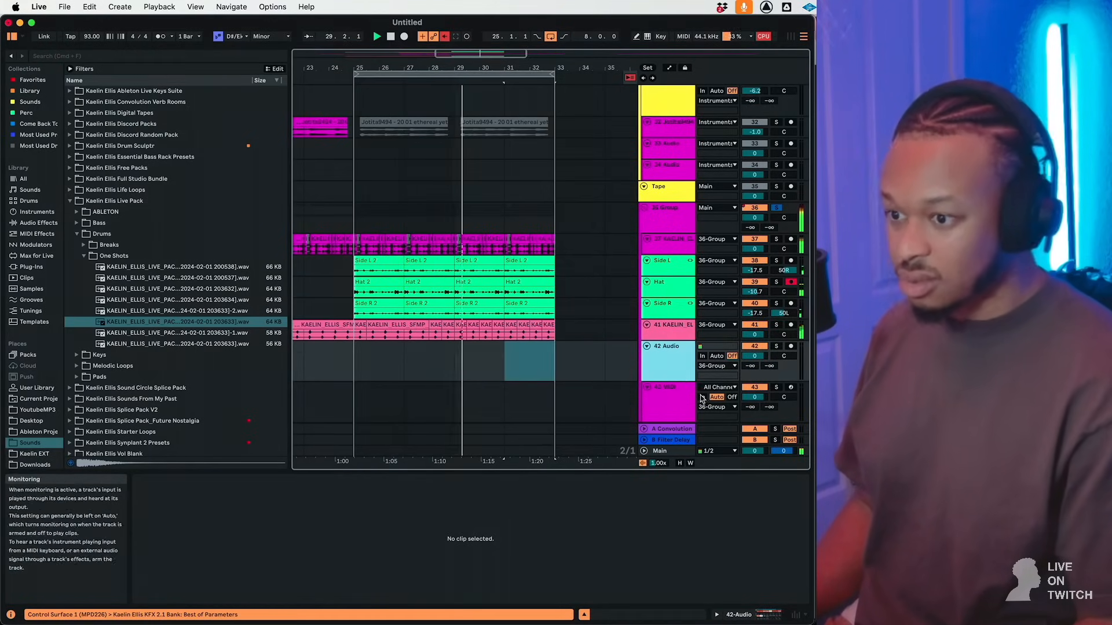
pyautogui.click(676, 399)
pyautogui.click(203, 344)
pyautogui.click(181, 332)
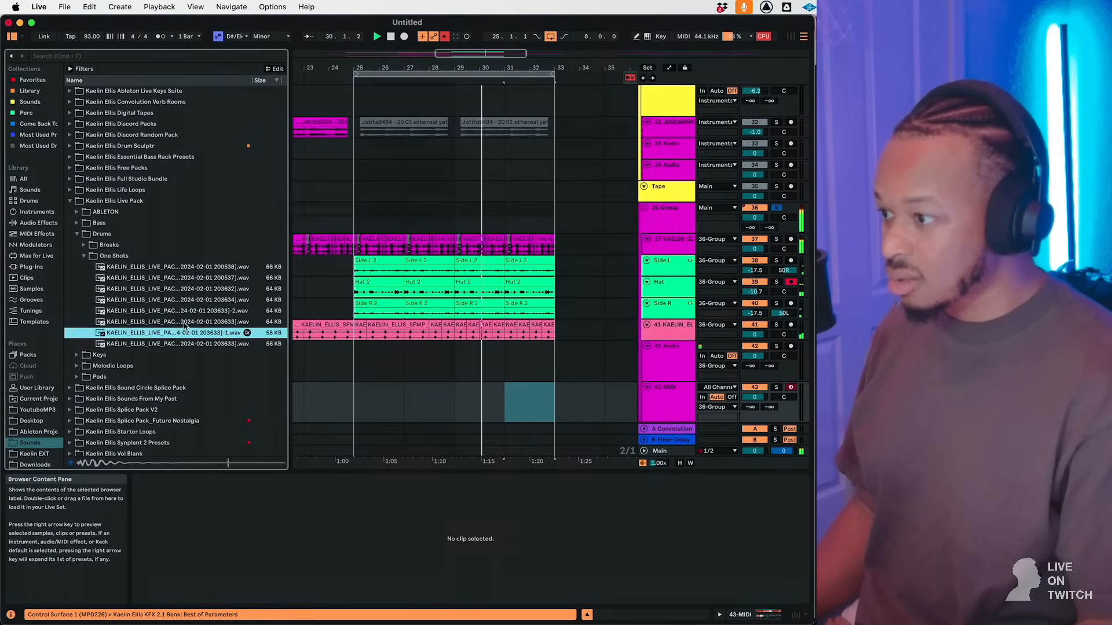
pyautogui.click(183, 322)
pyautogui.doubleClick(184, 322)
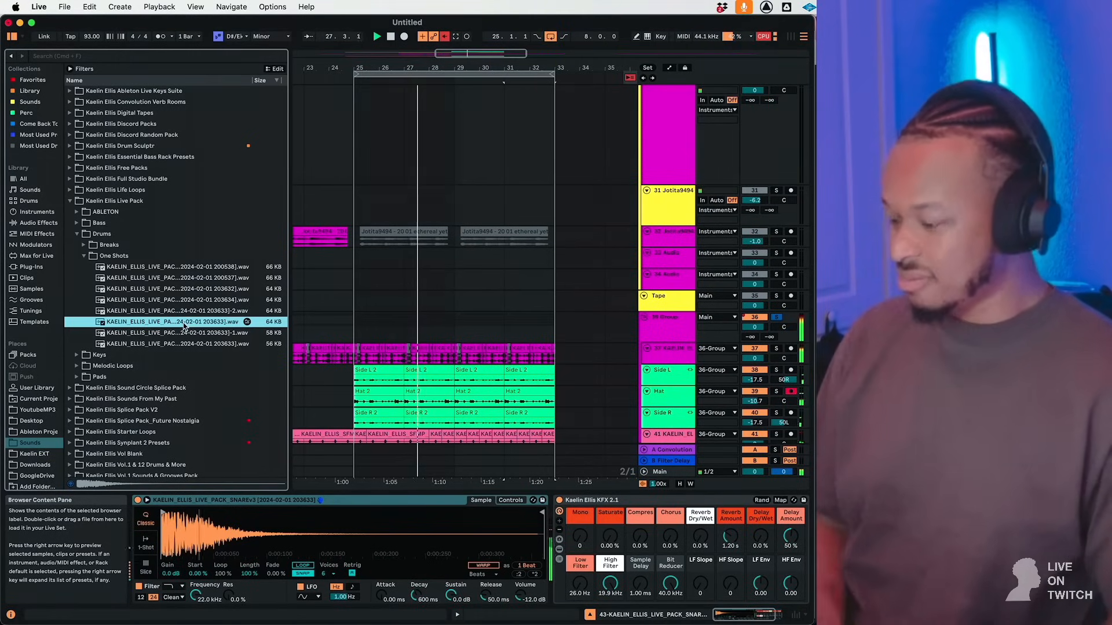
# Switch the snare sampler to 1-Shot with warping on and envelope 27, and set the effect rack's Low Filter to 162 Hz.
pyautogui.scroll(-1, 184, 327)
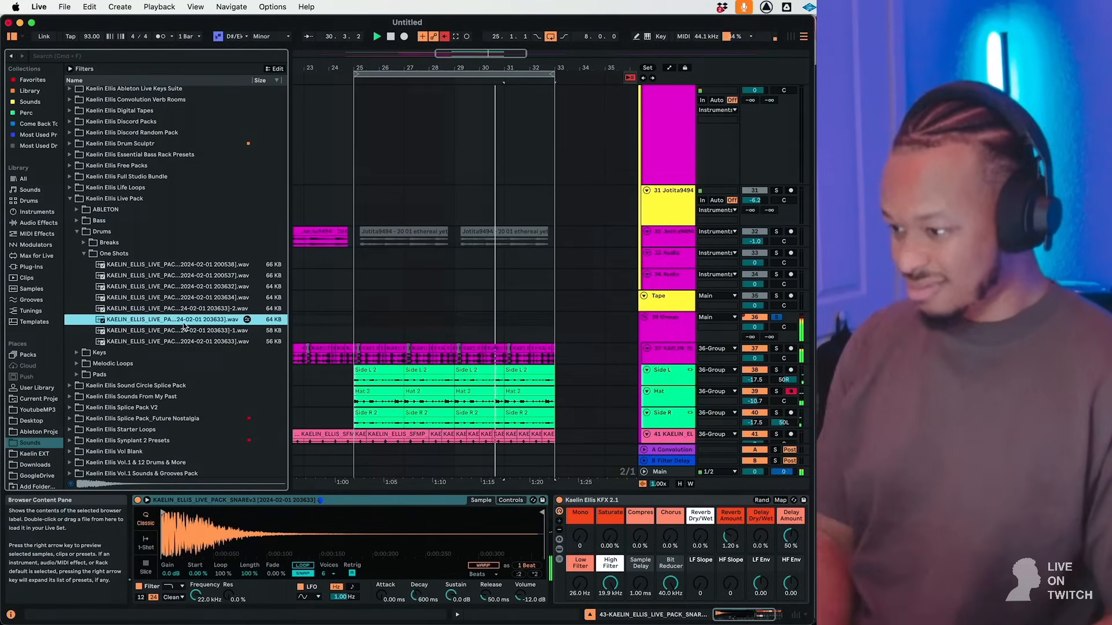
pyautogui.click(145, 543)
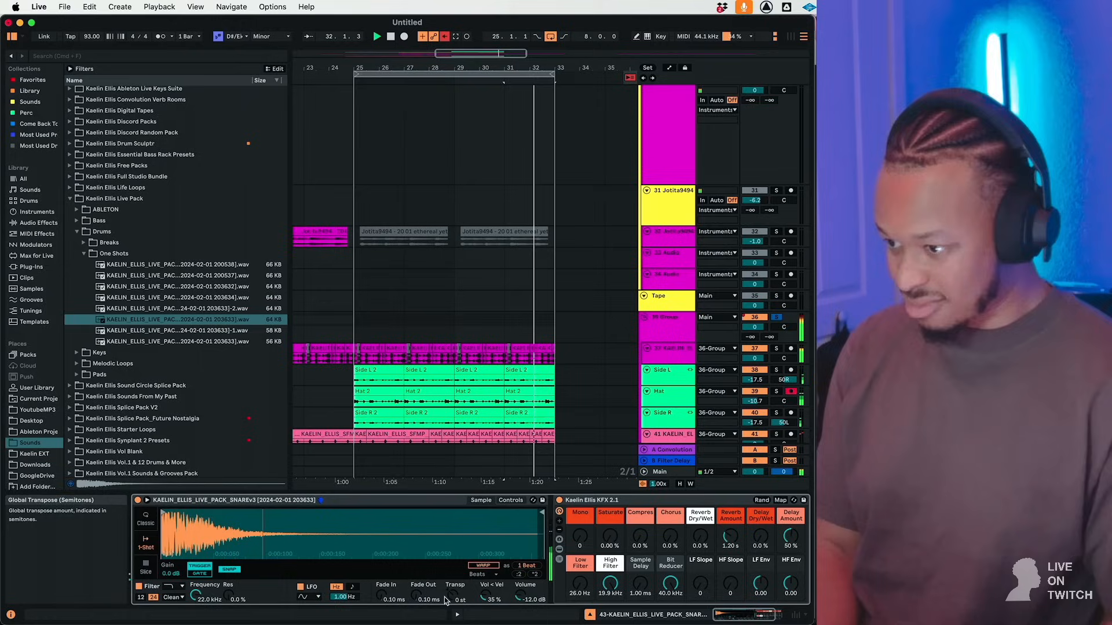
pyautogui.click(482, 566)
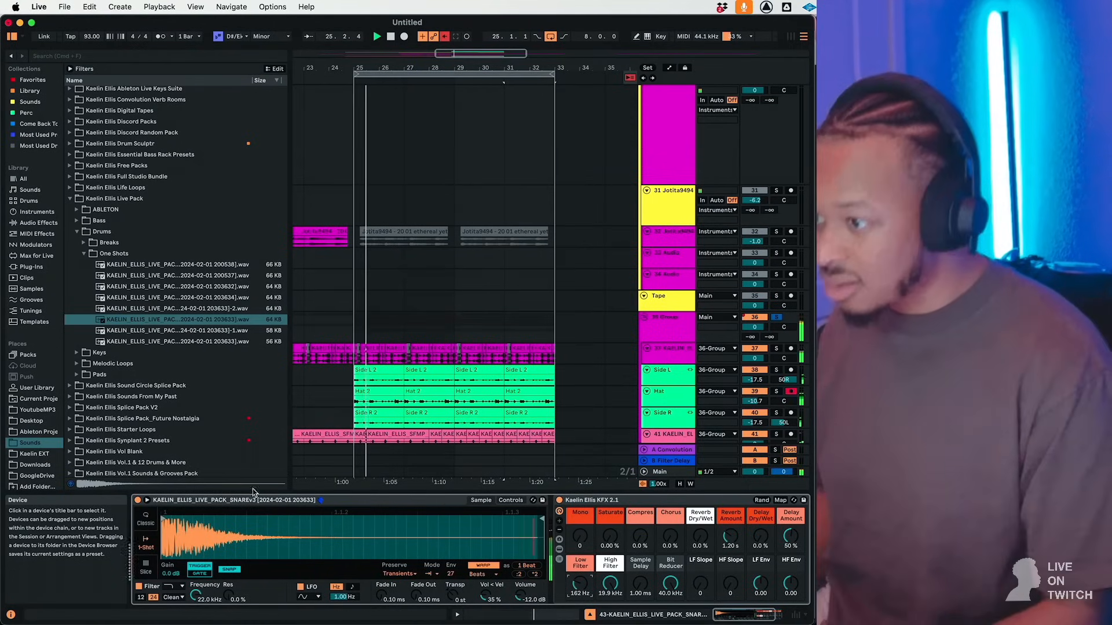
# Place a two-bar segment of the recorded snare MIDI at bar 25 on track 43 and duplicate it up to bar 33.
pyautogui.scroll(-5, 413, 389)
pyautogui.click(450, 401)
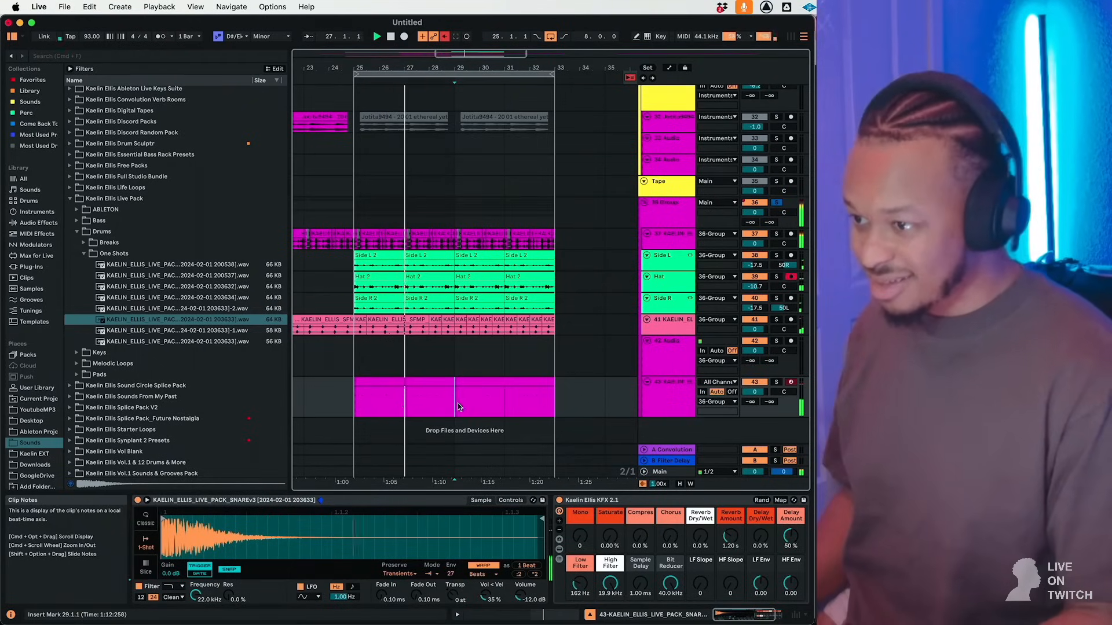
pyautogui.keyDown('shift'); pyautogui.click(501, 404); pyautogui.keyUp('shift')
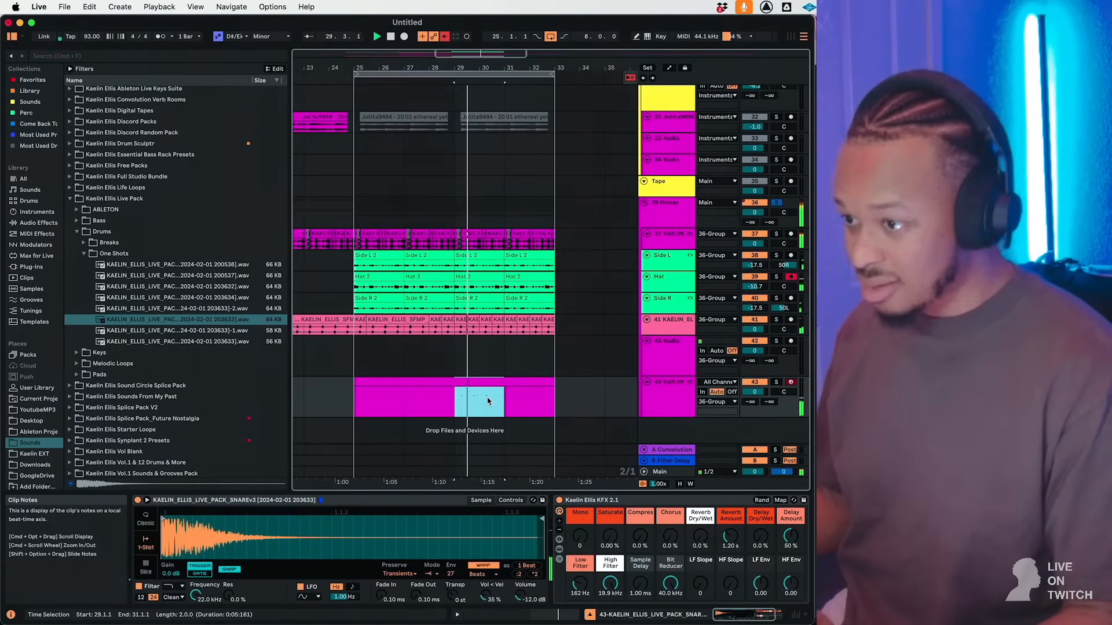
pyautogui.click(501, 403)
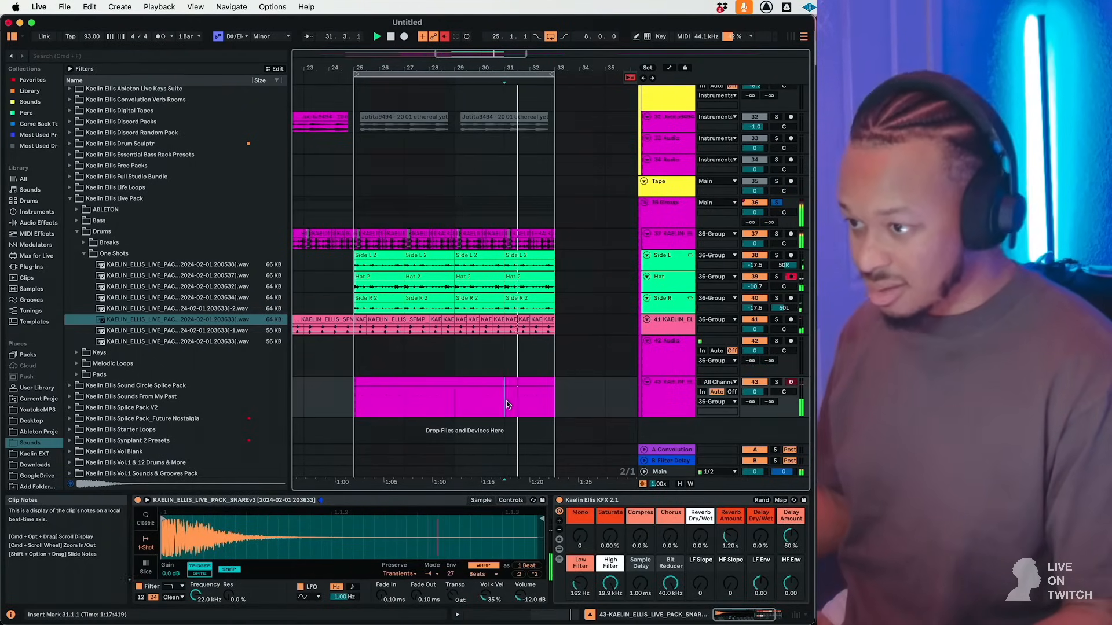
pyautogui.moveTo(507, 402); pyautogui.dragTo(398, 390)
pyautogui.press('super+d')
pyautogui.press('super+d')
pyautogui.press('super+d')
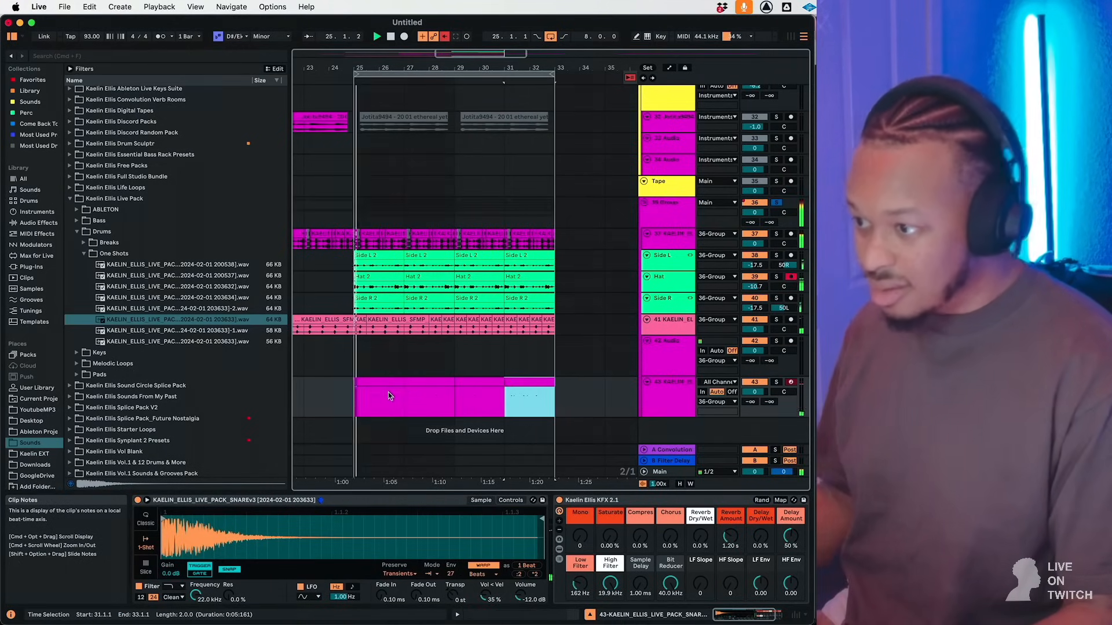
# Move the one-shot snare track above the empty audio track in the drum group.
pyautogui.click(388, 394)
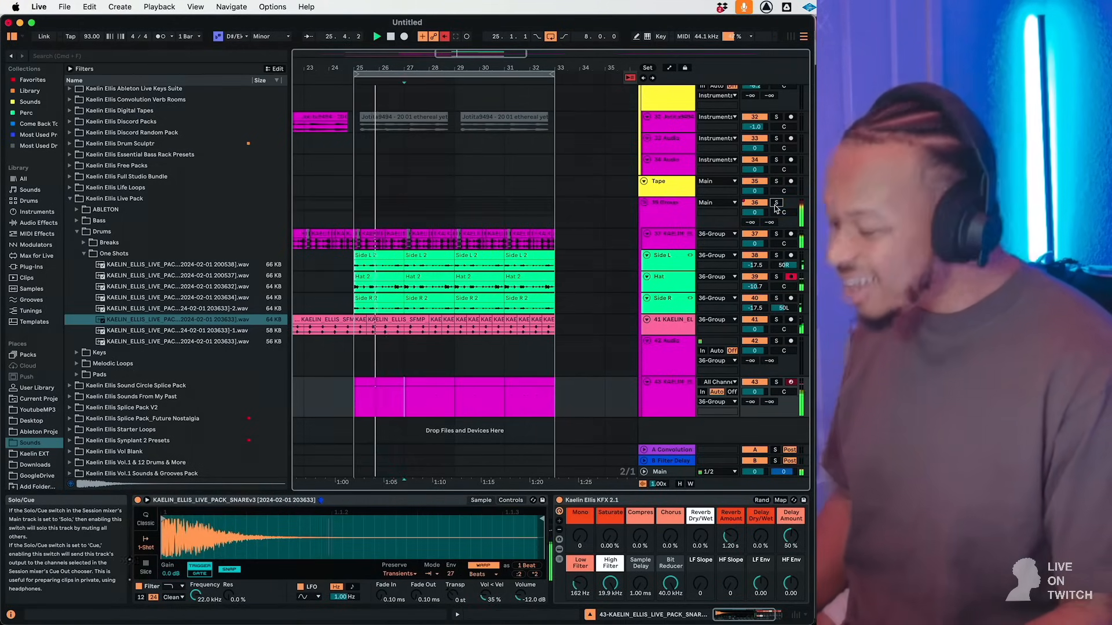
pyautogui.moveTo(689, 392); pyautogui.dragTo(668, 333)
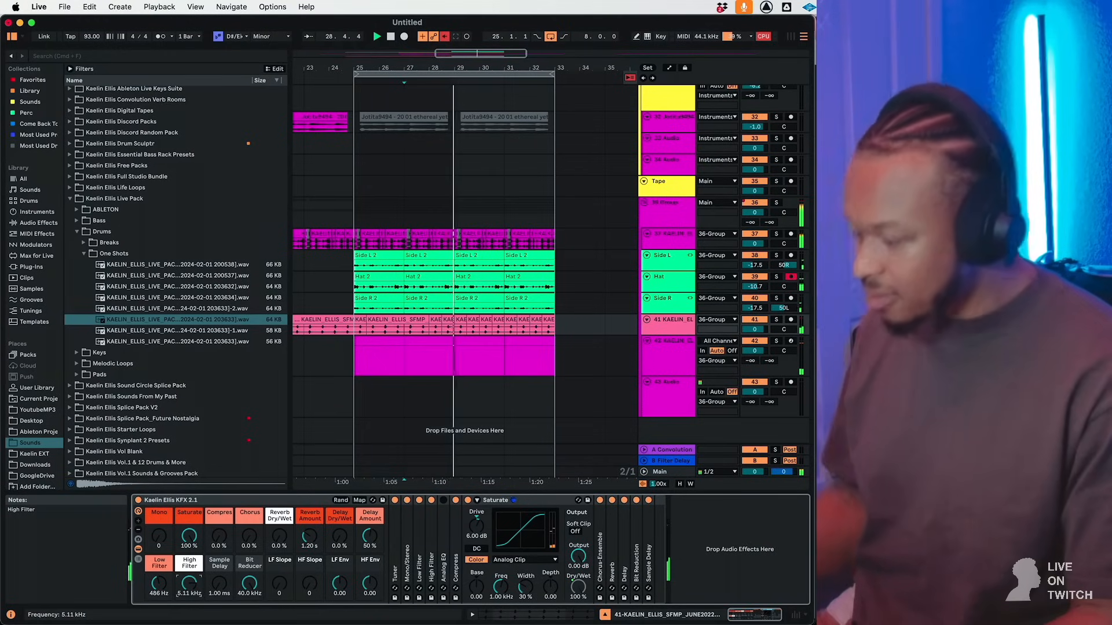
pyautogui.click(361, 240)
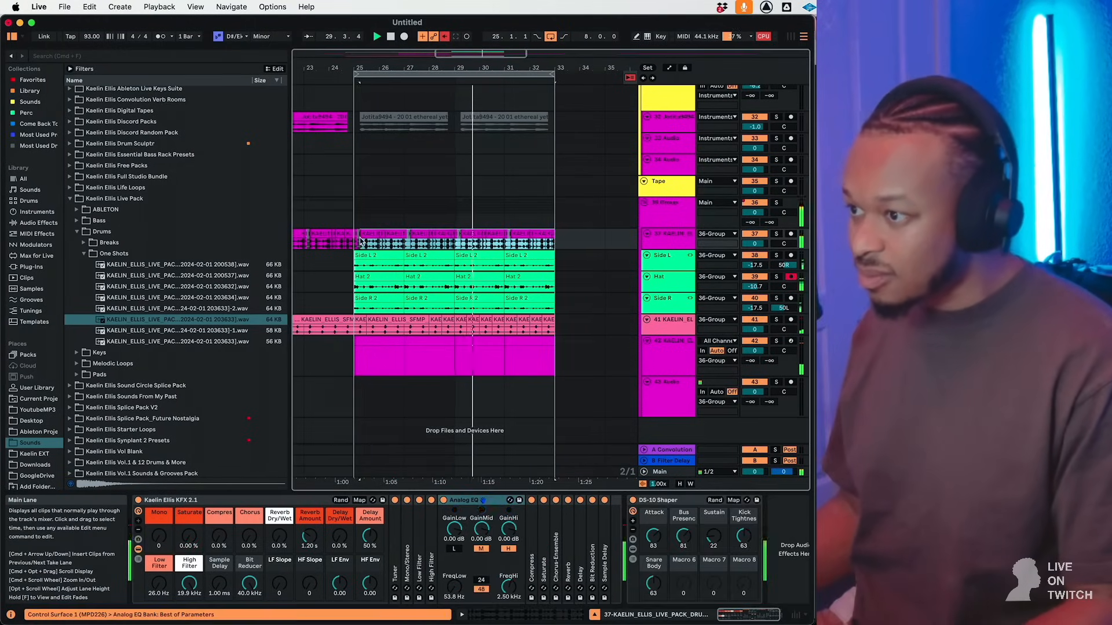
pyautogui.scroll(10, 387, 219)
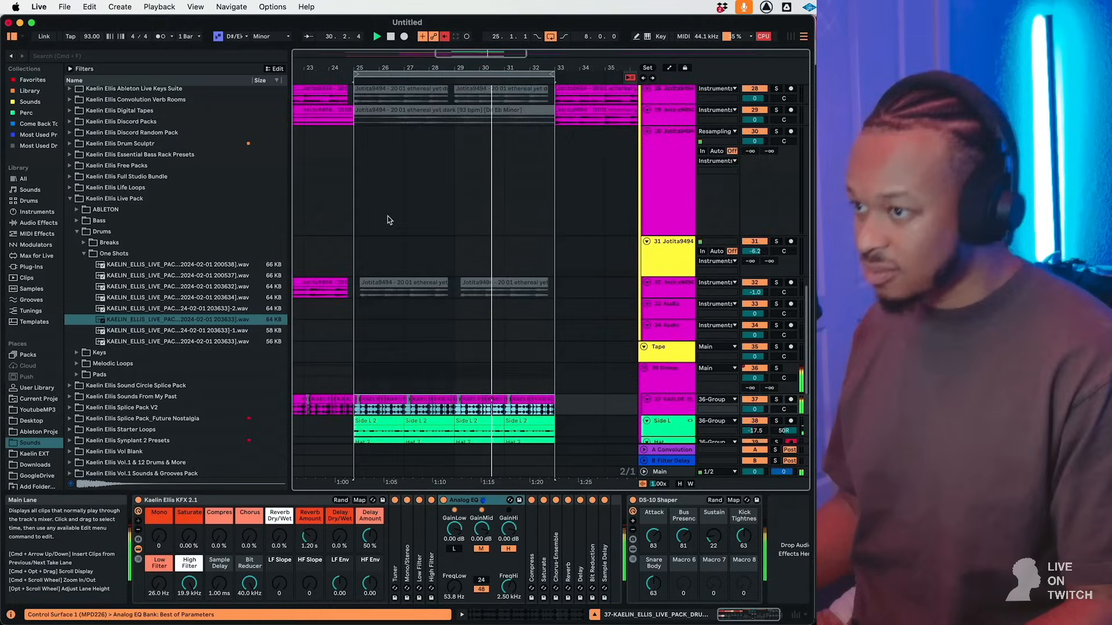
pyautogui.scroll(-10, 389, 220)
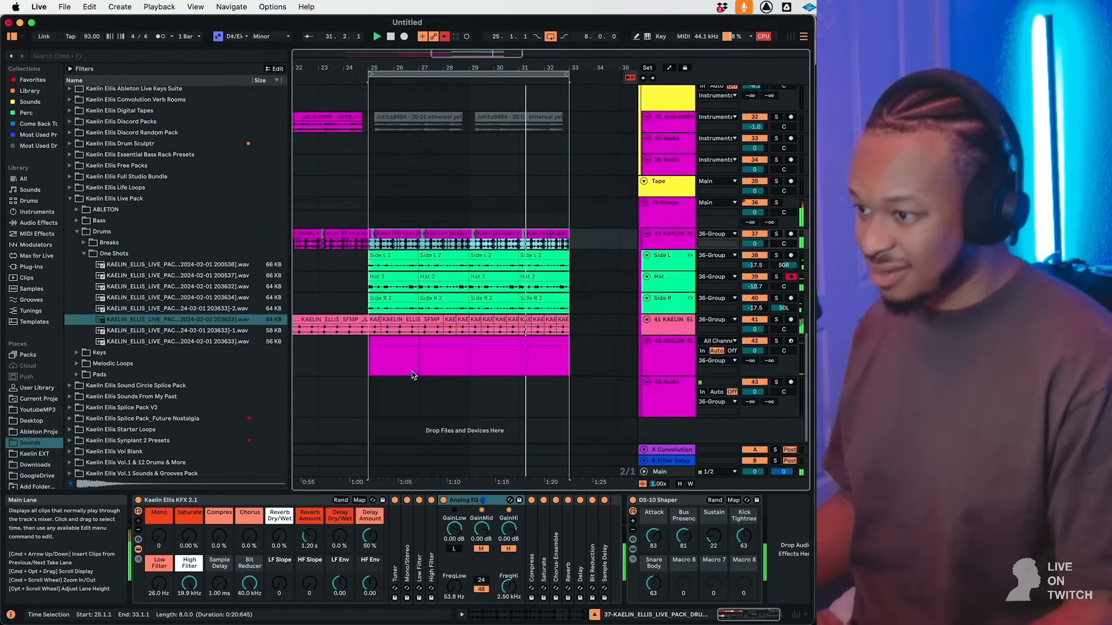
# Duplicate a one-bar snare pattern across bars 25 to 33 on the one-shot snare track.
pyautogui.rightClick(400, 359)
pyautogui.press('Escape')
pyautogui.click(388, 360)
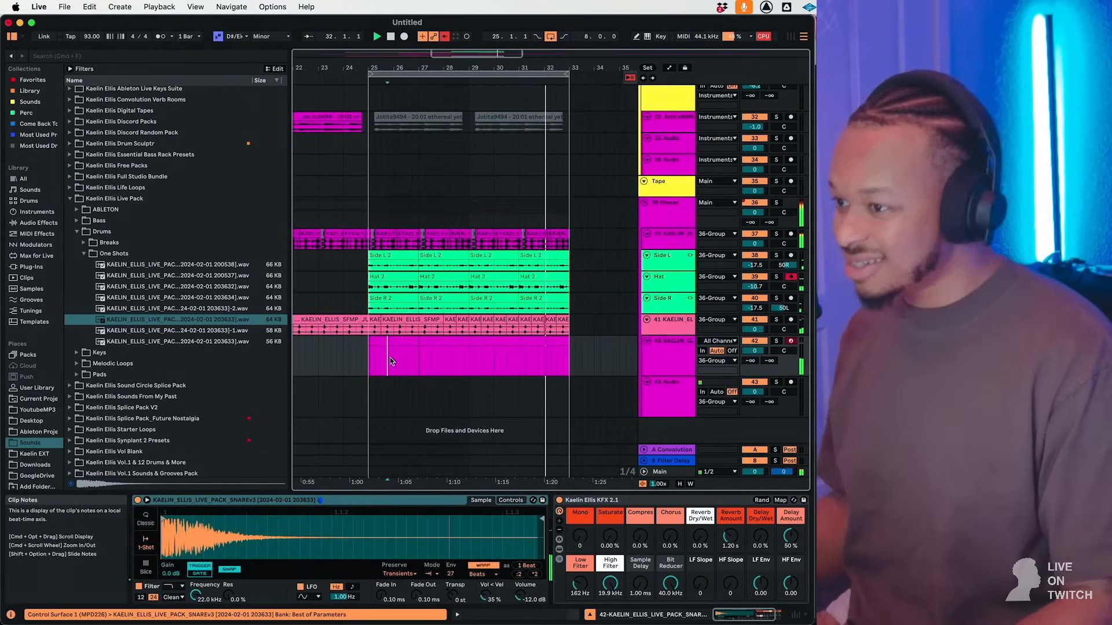
pyautogui.press('Right')
pyautogui.press('Right')
pyautogui.press('Right')
pyautogui.press('Right')
pyautogui.press('Right')
pyautogui.press('Right')
pyautogui.press('Right')
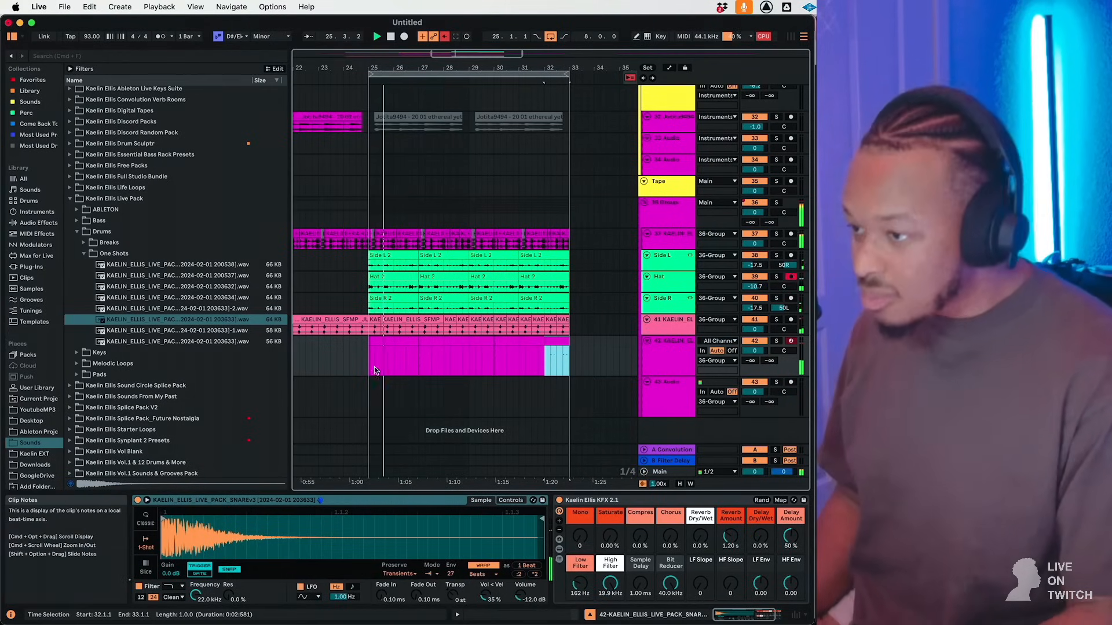
# Set Delay Amount to 0% in the drum loop track's effect rack, try Delay Dry/Wet at 100%, and return it to 0%.
pyautogui.click(372, 358)
pyautogui.click(378, 341)
pyautogui.click(382, 245)
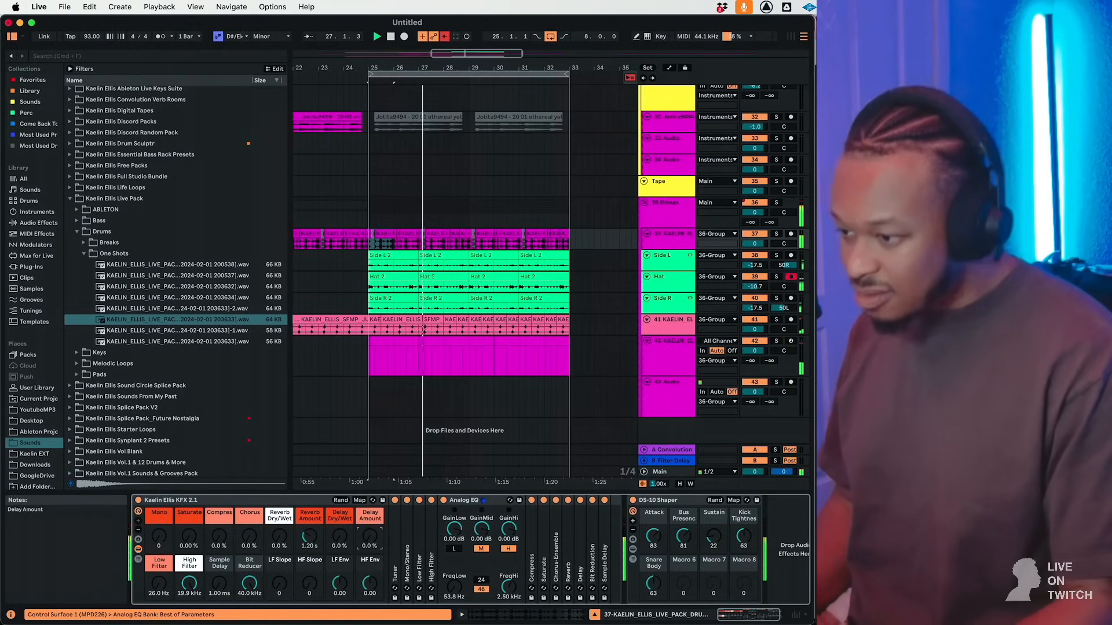
pyautogui.doubleClick(581, 563)
pyautogui.click(345, 540)
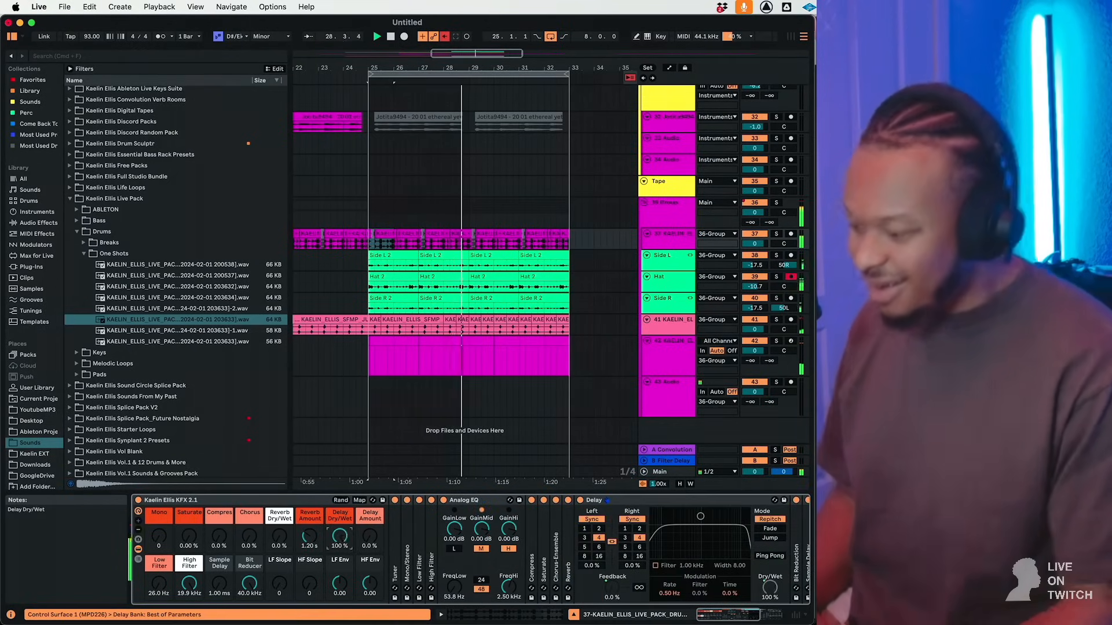
pyautogui.moveTo(340, 538)
pyautogui.mouseDown()
pyautogui.moveTo(340, 464)
pyautogui.moveTo(340, 541)
pyautogui.mouseUp()
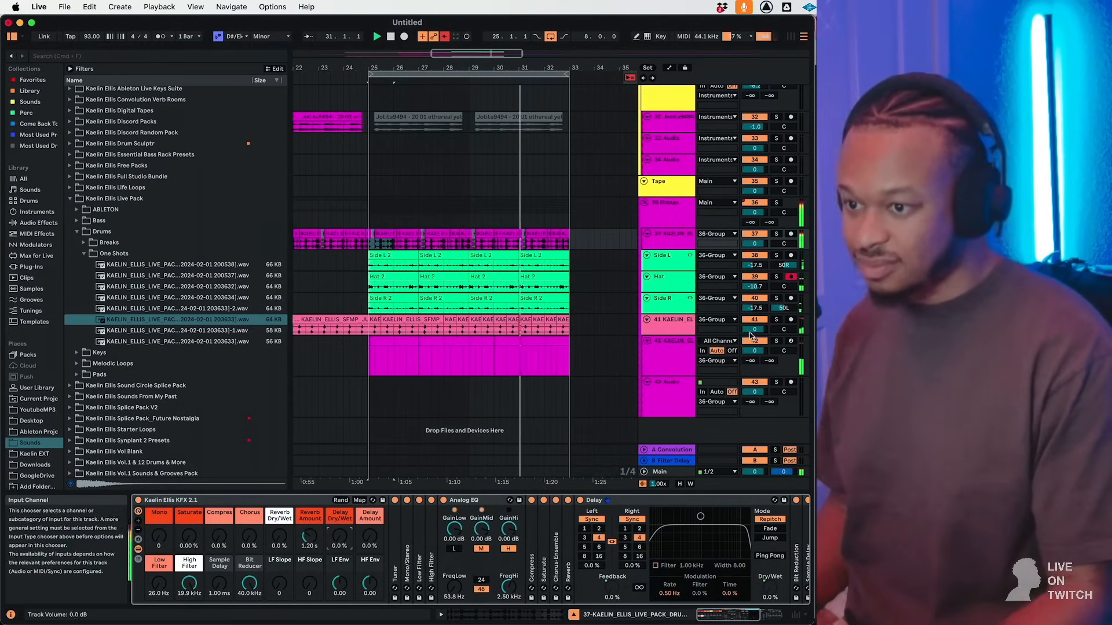
# Lower the volume of loop track 41 to -12.4 dB and solo the drum group.
pyautogui.moveTo(755, 329); pyautogui.dragTo(755, 352)
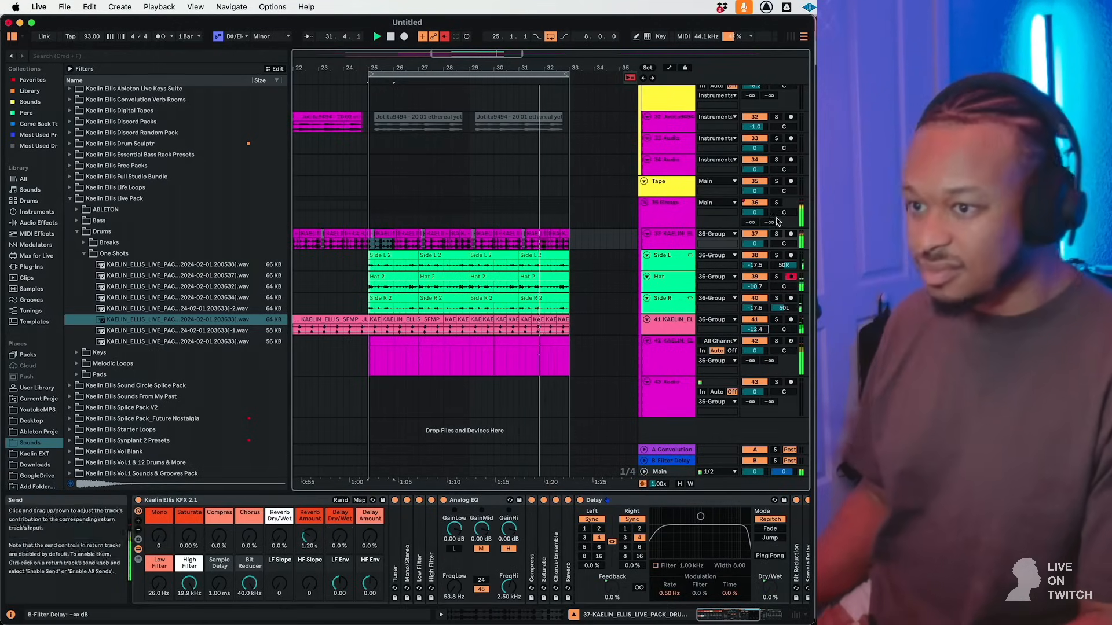
pyautogui.click(776, 202)
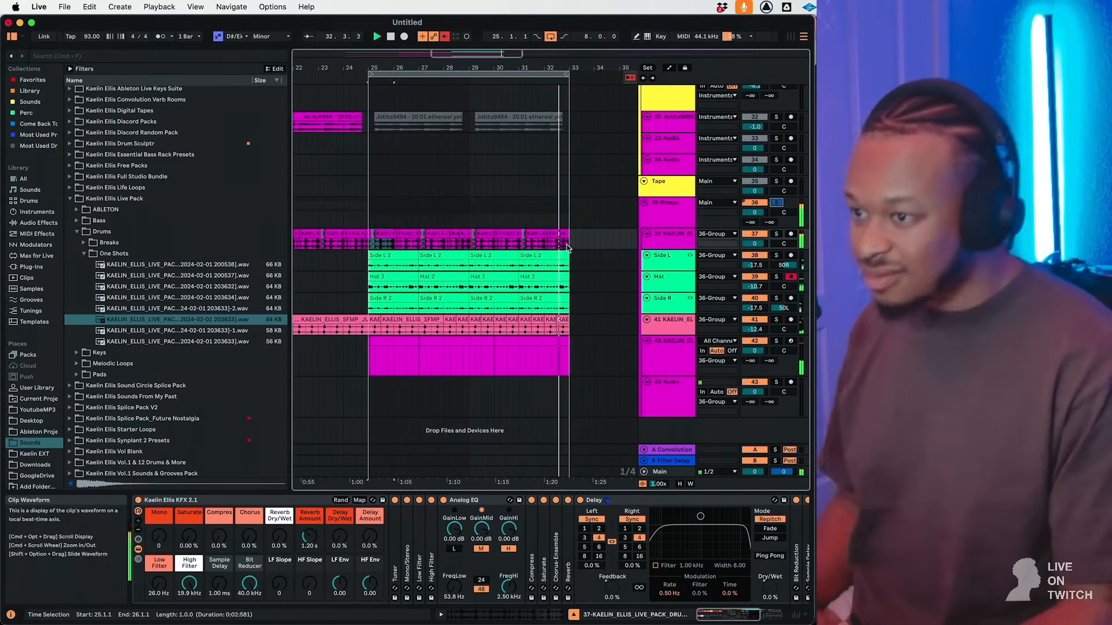
# Transpose the track 37 drum loop clips in bars 25 to 33 to -1 semitone and turn off the drum group's solo.
pyautogui.moveTo(570, 240); pyautogui.dragTo(441, 246)
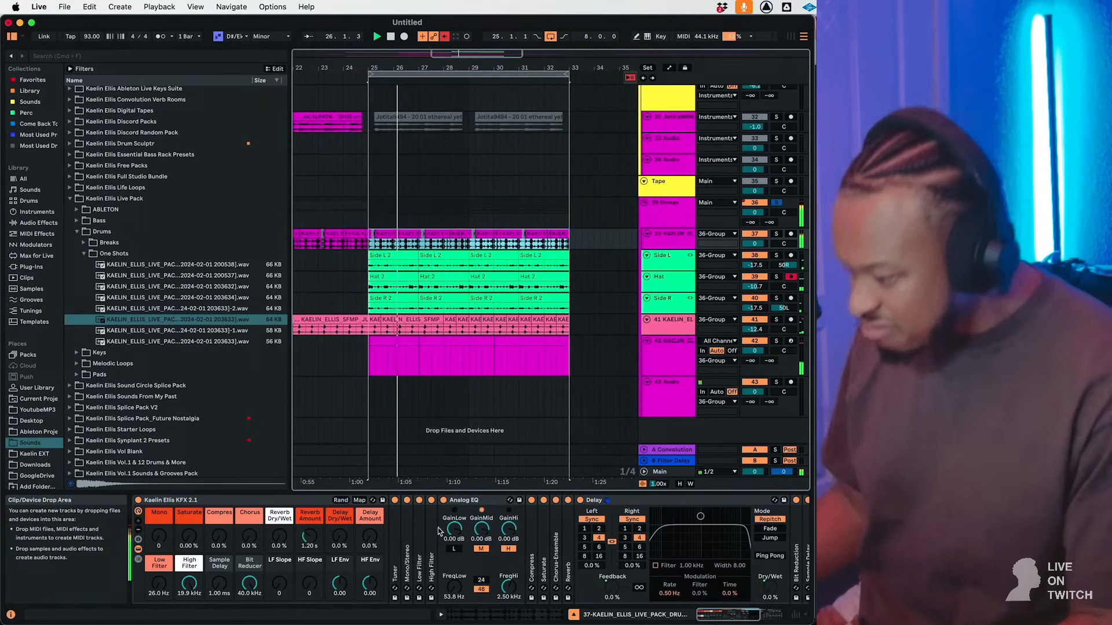
pyautogui.click(537, 615)
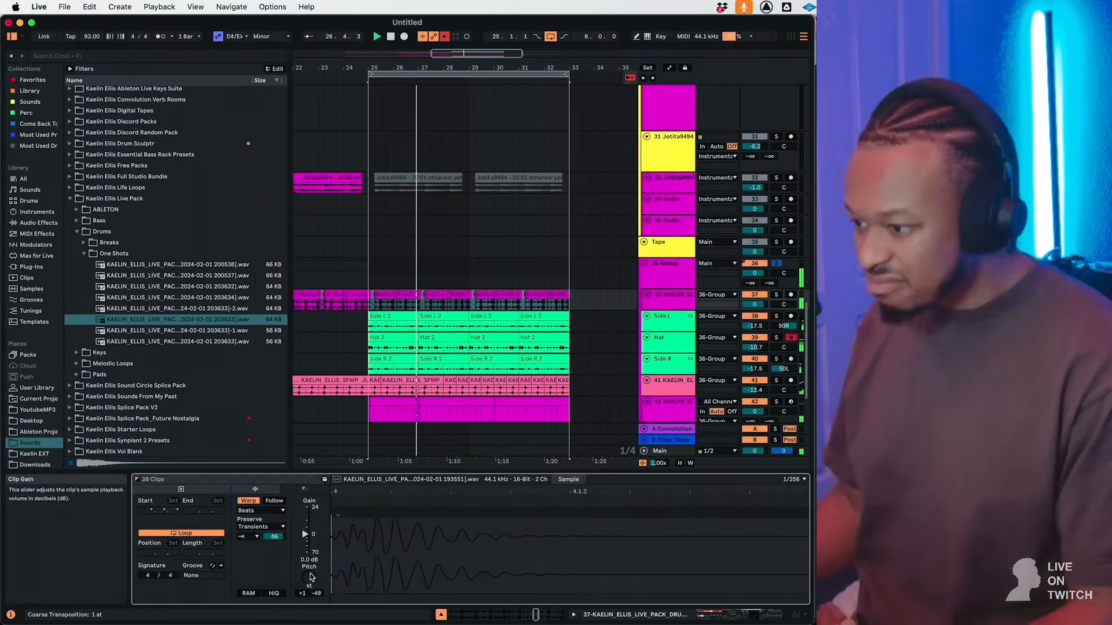
pyautogui.click(777, 263)
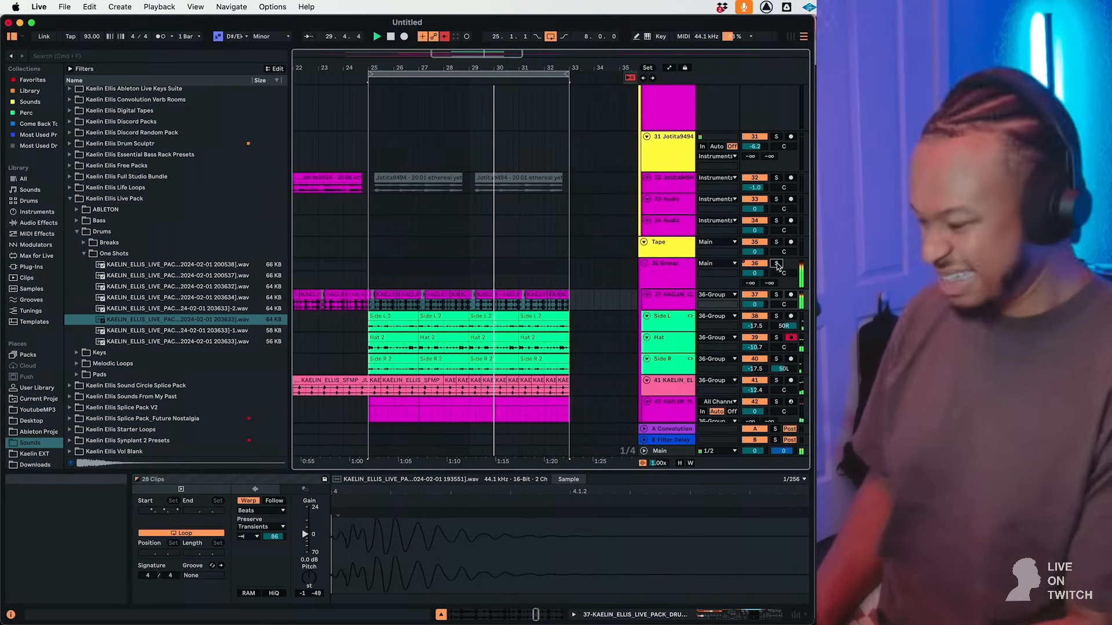
# Open the KNOCK plug-in on the drum group, switch it to the DECAP - BREAKBEAT HARD preset, and close its window.
pyautogui.click(687, 278)
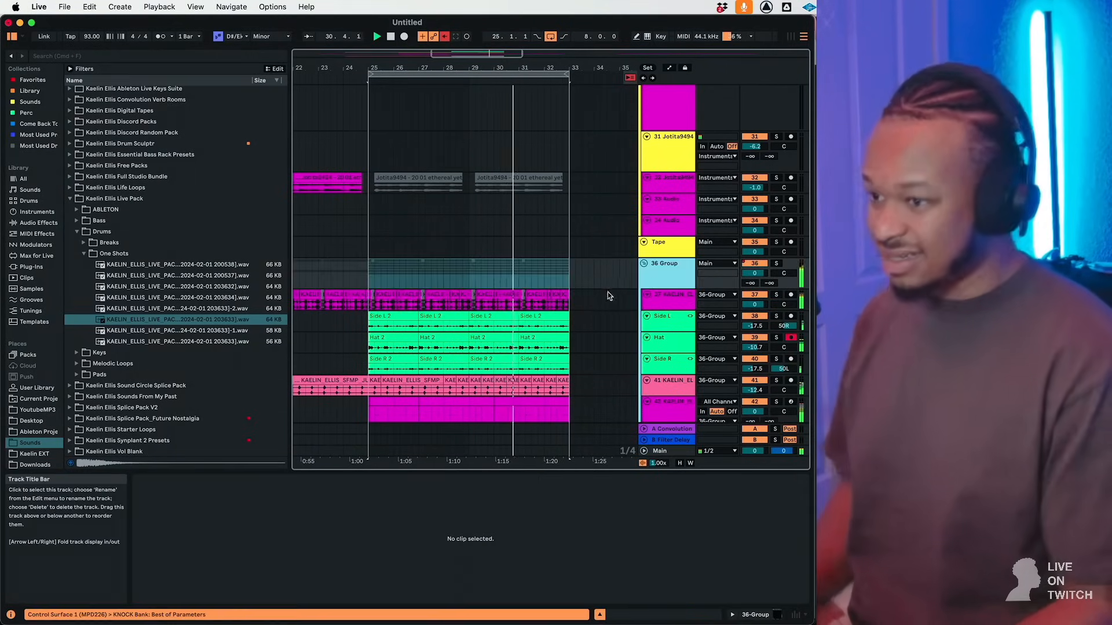
pyautogui.doubleClick(663, 274)
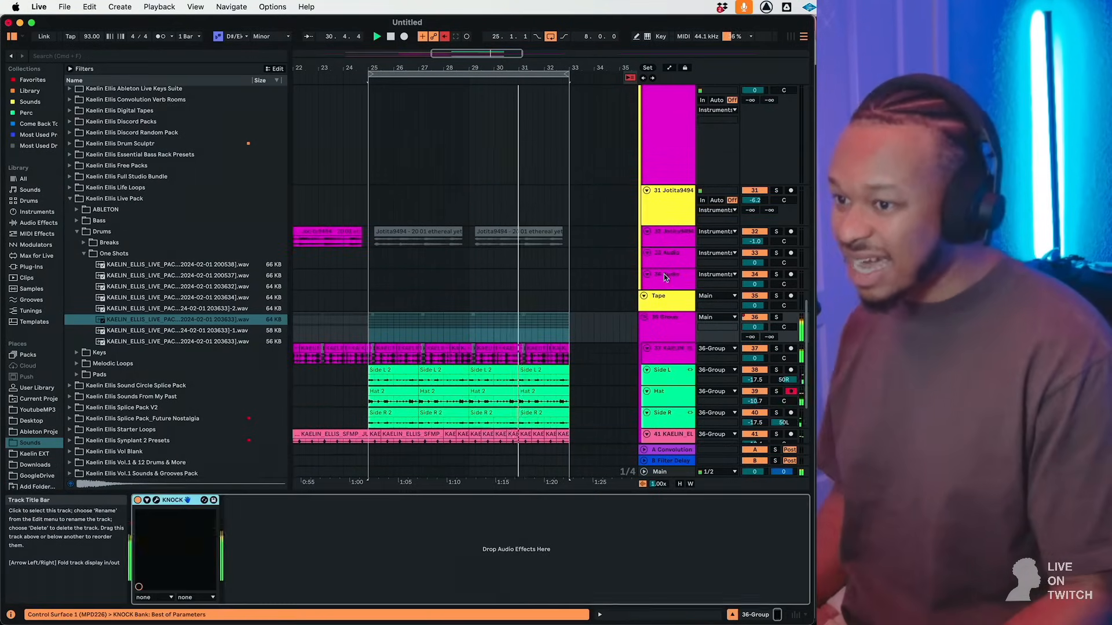
pyautogui.click(156, 500)
pyautogui.click(669, 147)
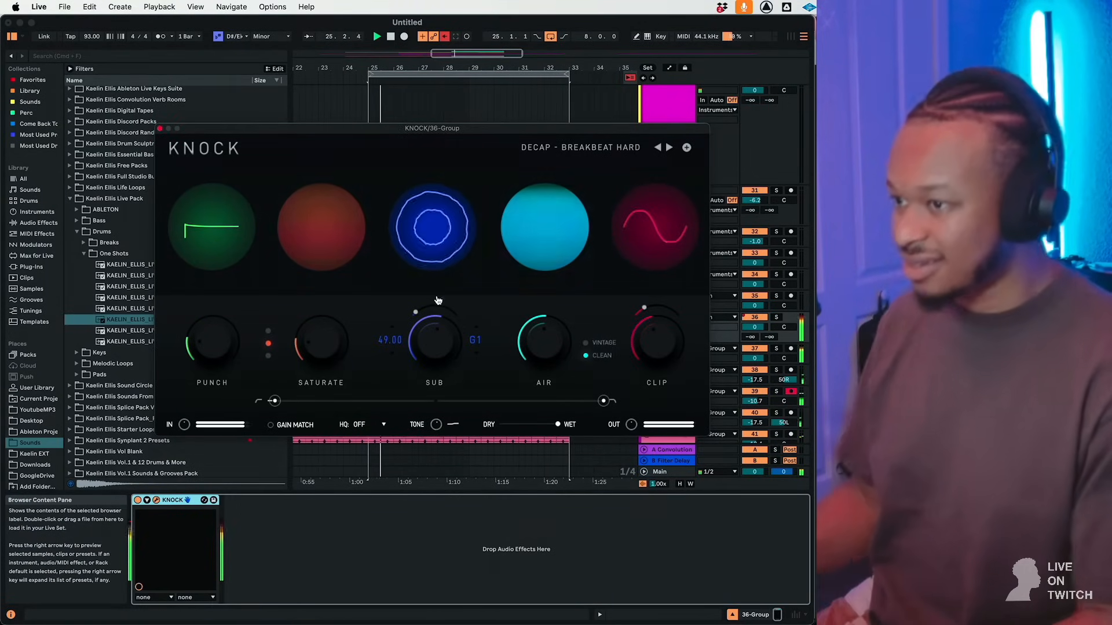
pyautogui.click(160, 128)
# Copy bars 25 to 33 of the Side L through one-shot snare tracks, paste them at bar 9, and duplicate them up to bar 25.
pyautogui.scroll(2, 450, 307)
pyautogui.hscroll(-6, 450, 304)
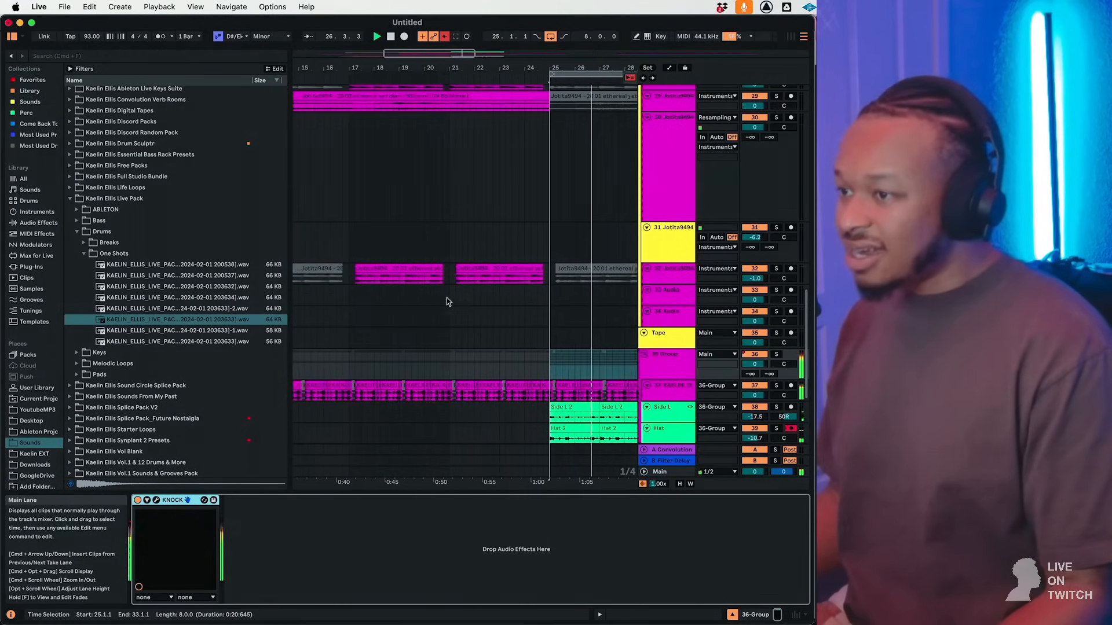
pyautogui.moveTo(400, 54); pyautogui.dragTo(400, 29)
pyautogui.scroll(-5, 463, 272)
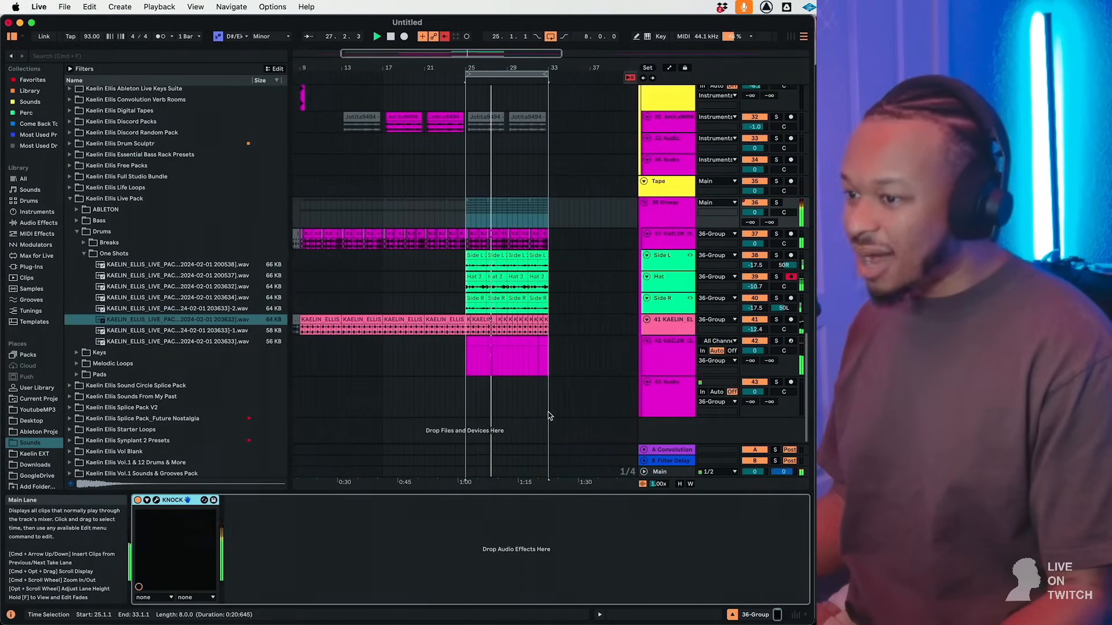
pyautogui.hscroll(-3, 463, 289)
pyautogui.click(539, 341)
pyautogui.keyDown('shift'); pyautogui.click(607, 255); pyautogui.keyUp('shift')
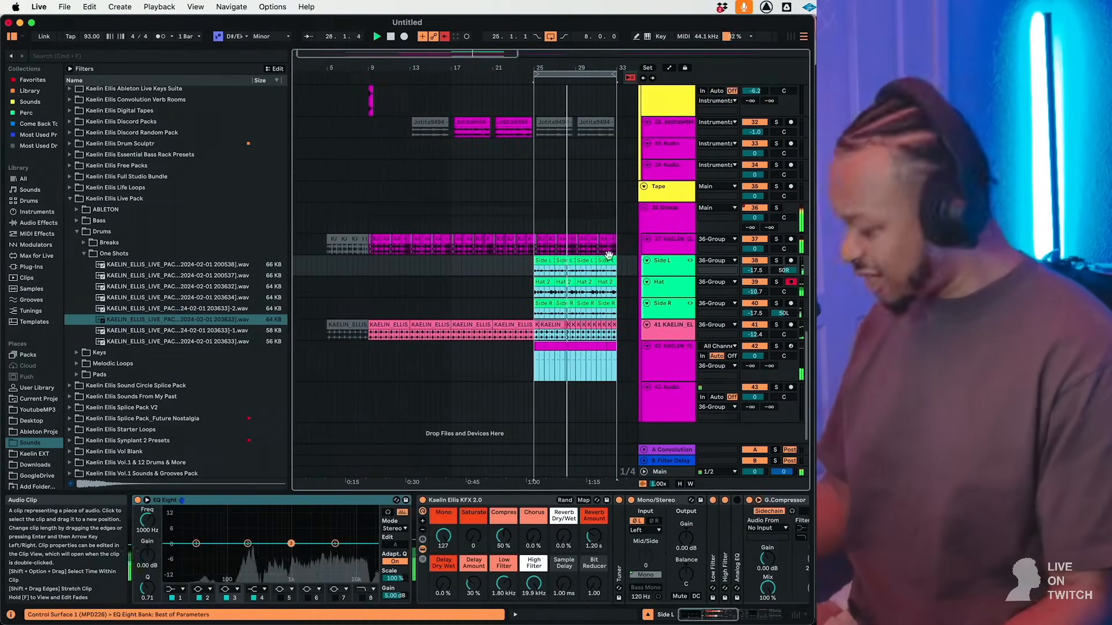
pyautogui.press('super+c')
pyautogui.press('space')
pyautogui.click(367, 266)
pyautogui.press('super+v')
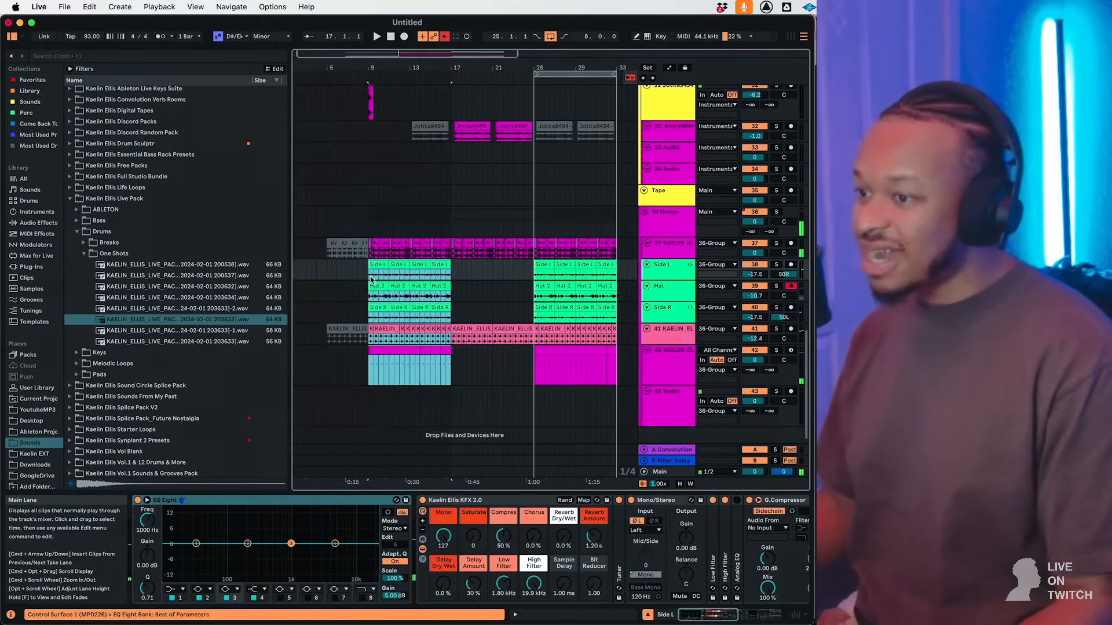
pyautogui.press('super+d')
# Play the arrangement from bar 5 and set the volume of drum loop track 37 to -3.4 dB.
pyautogui.click(326, 272)
pyautogui.press('space')
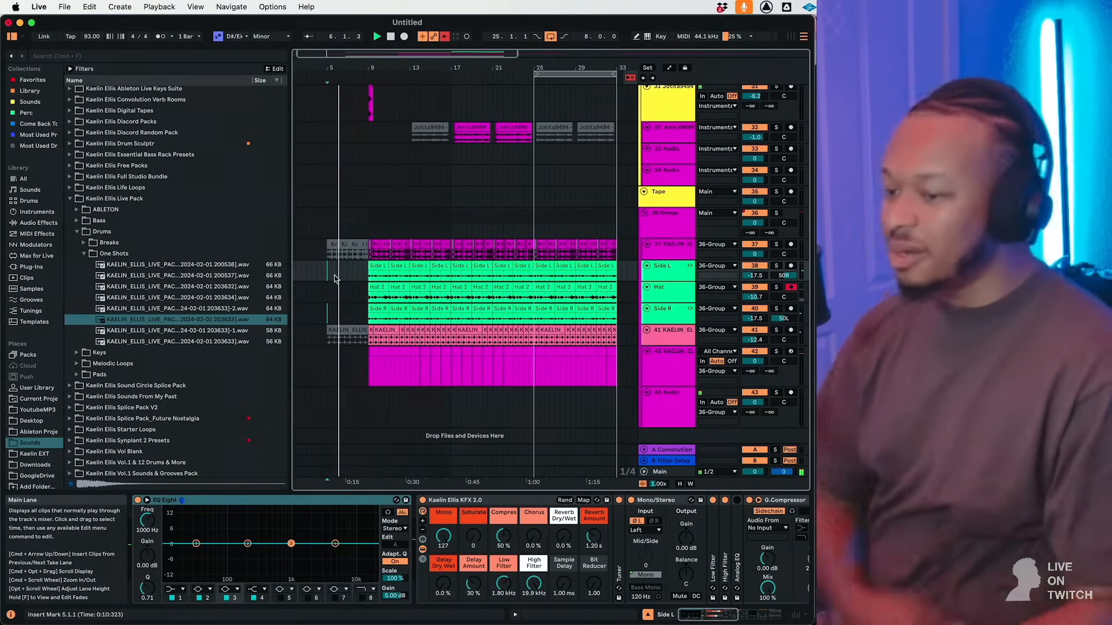
pyautogui.click(679, 475)
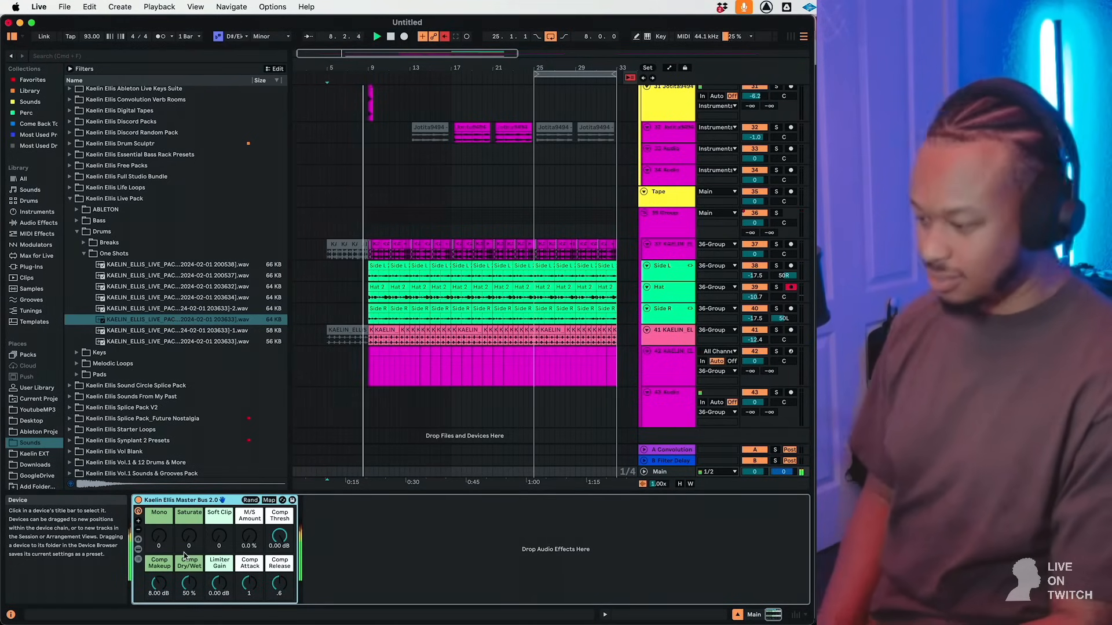
pyautogui.click(366, 258)
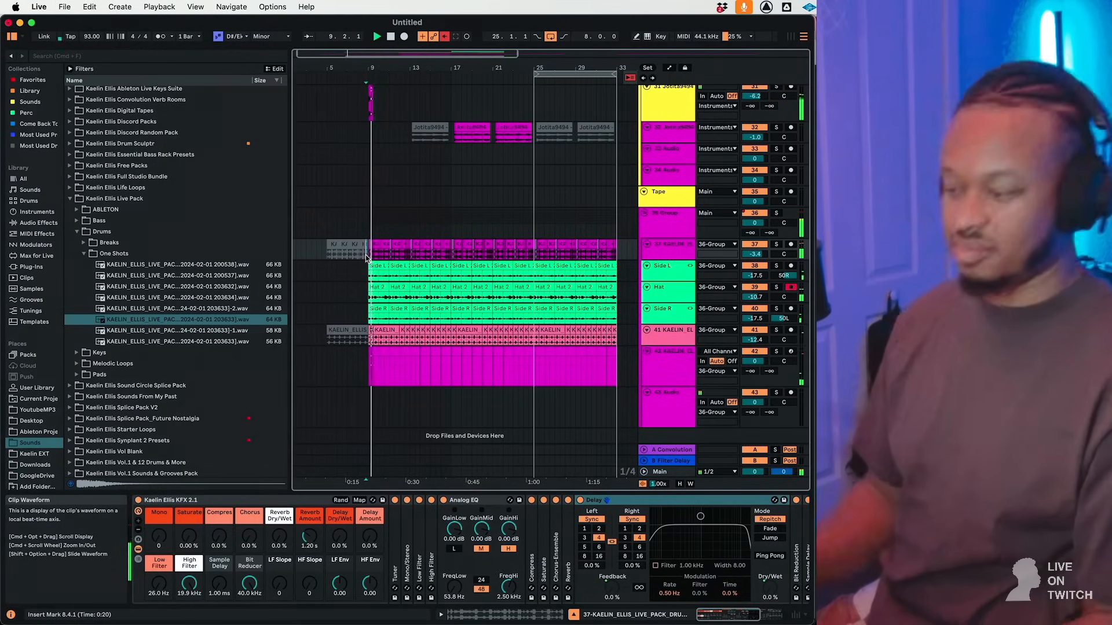
pyautogui.click(342, 245)
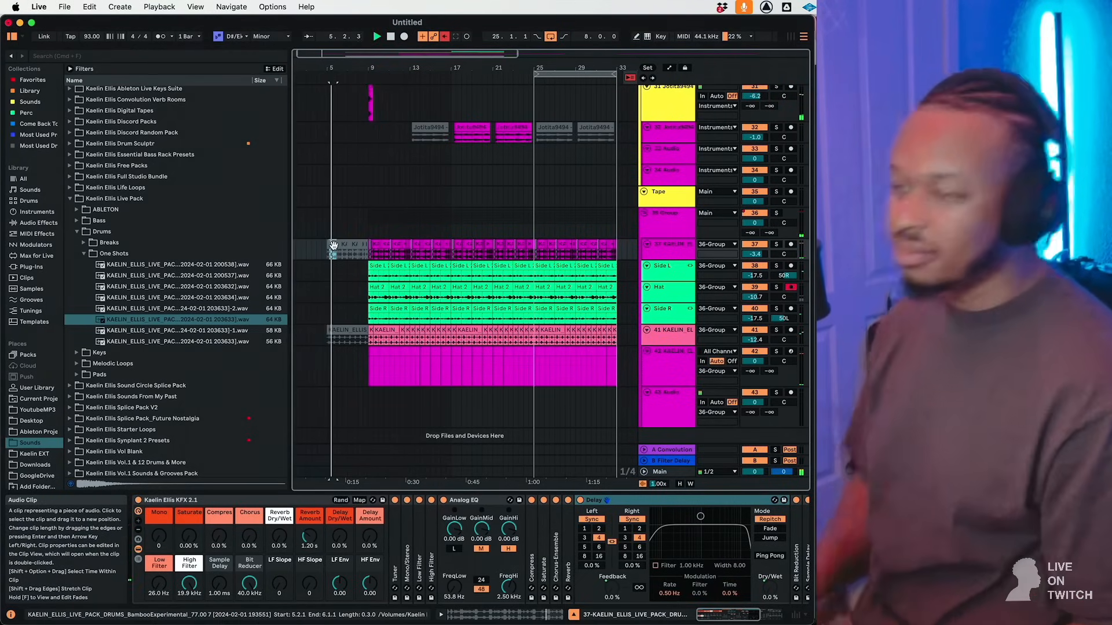
# Arm the Vocal Recording track and record a short take from about bar 8 to just past bar 9.
pyautogui.scroll(15, 437, 207)
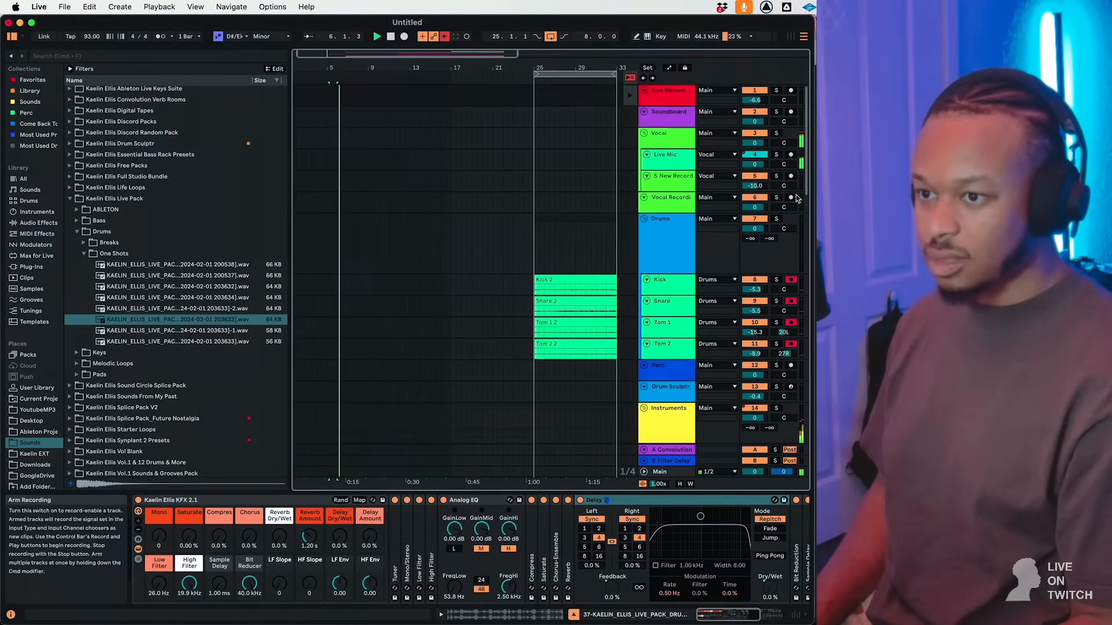
pyautogui.click(791, 197)
pyautogui.click(795, 202)
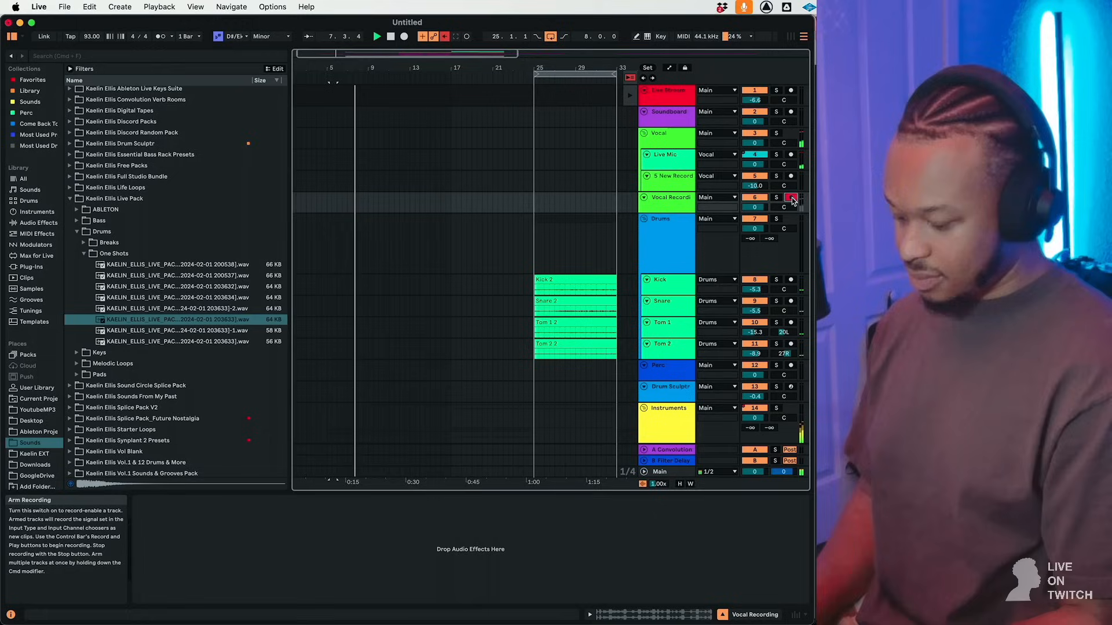
pyautogui.press('F9')
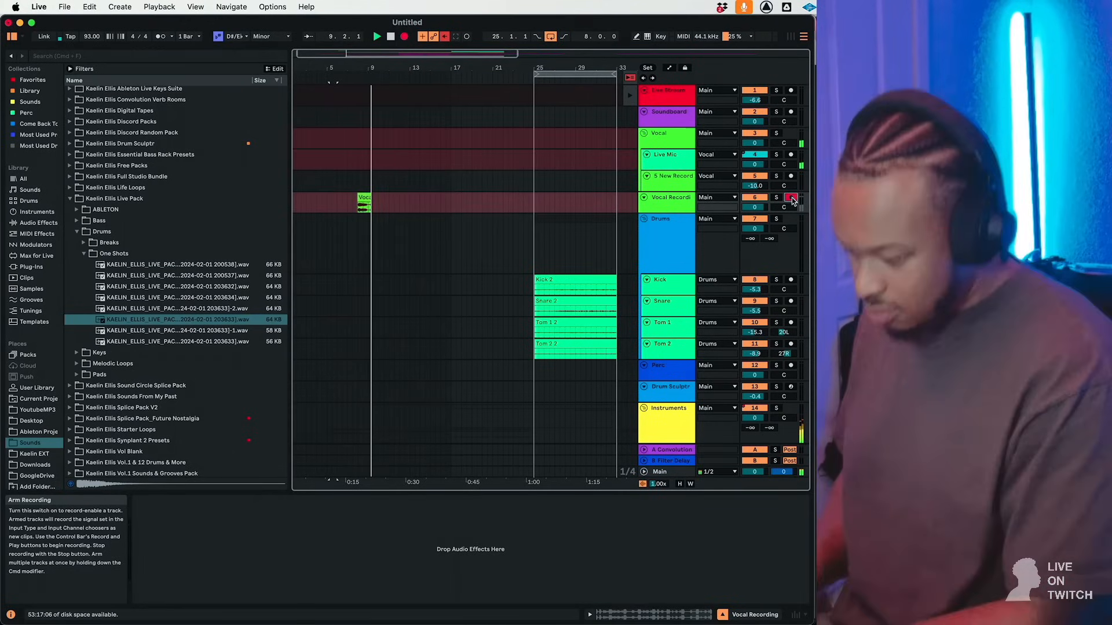
pyautogui.press('F9')
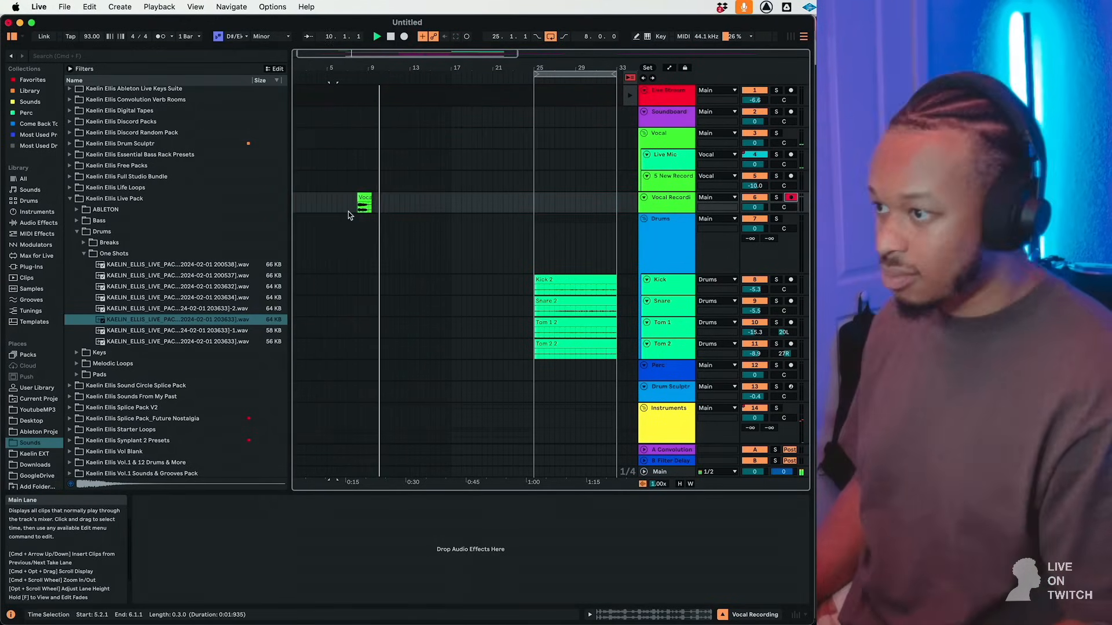
pyautogui.click(354, 207)
pyautogui.scroll(8, 355, 206)
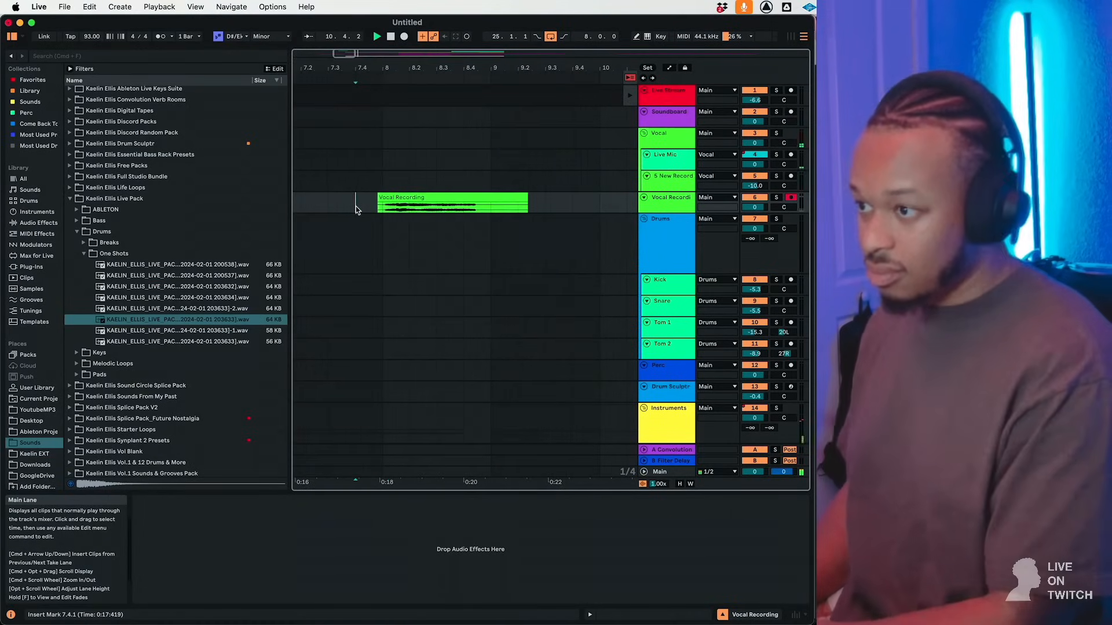
# Delete the unused tail of the Vocal Recording clip from 8.4.1 to its end.
pyautogui.click(462, 198)
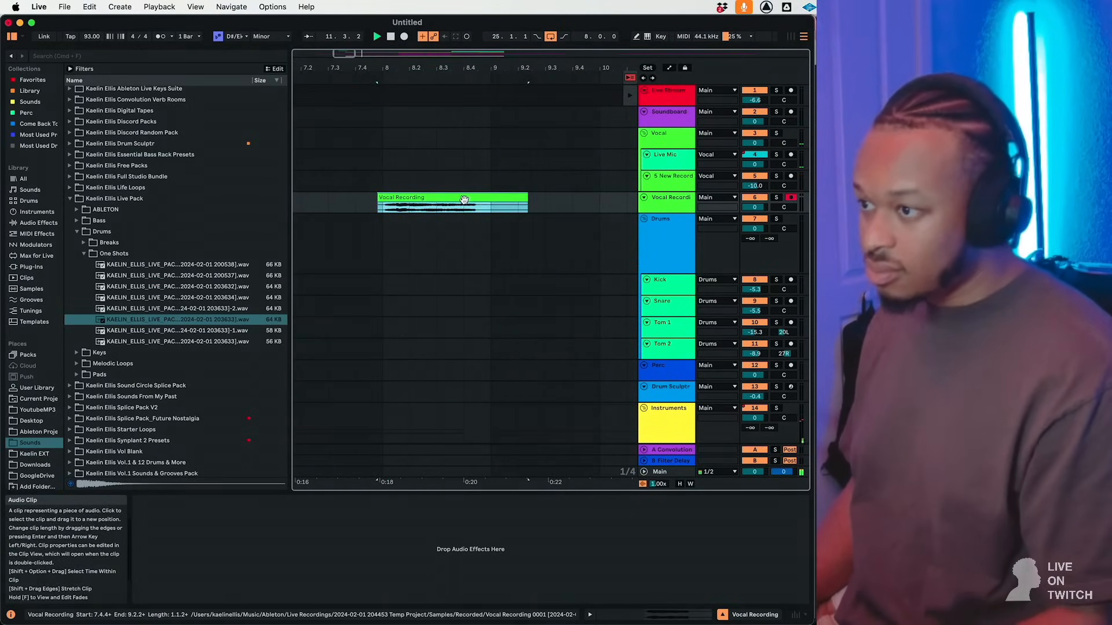
pyautogui.moveTo(476, 207); pyautogui.dragTo(523, 203)
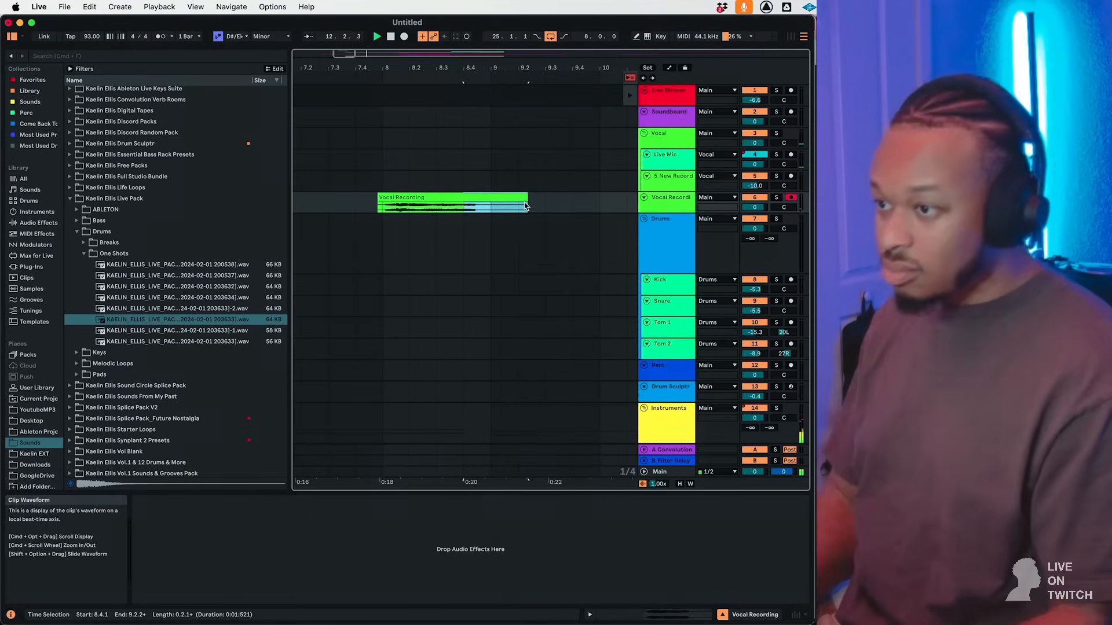
pyautogui.press('Delete')
pyautogui.moveTo(438, 68); pyautogui.dragTo(439, 52)
pyautogui.moveTo(345, 53); pyautogui.dragTo(345, 50)
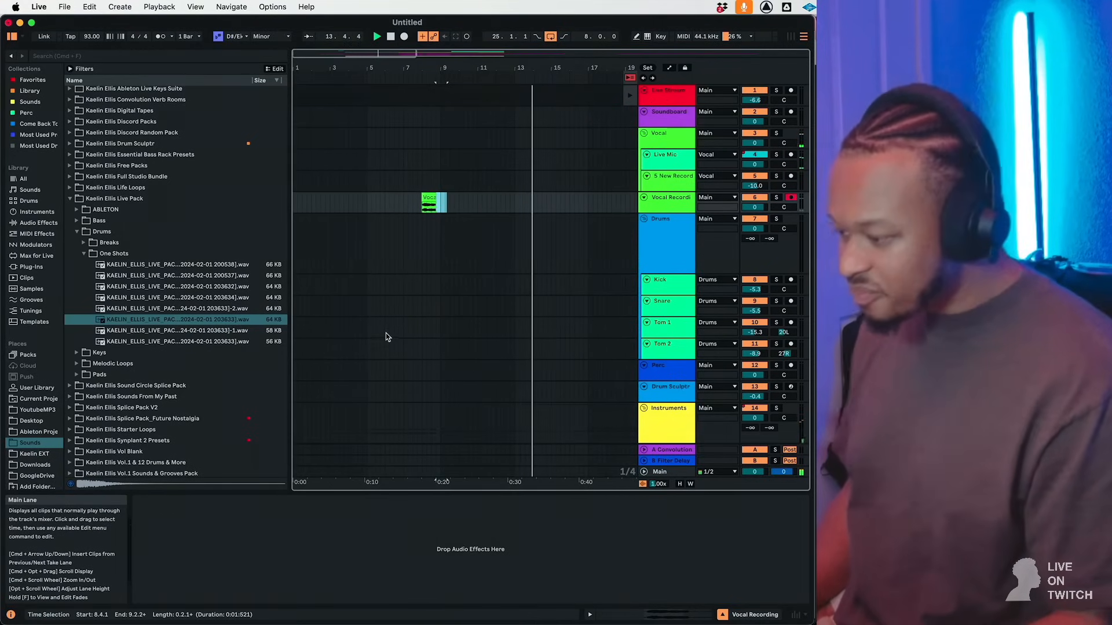
# Repeat the vocal clip up to bar 29 using a fixed 2-bar grid, and set the Vocal Recording track's volume to -9.5 dB.
pyautogui.scroll(-5, 385, 332)
pyautogui.hscroll(3, 386, 333)
pyautogui.moveTo(373, 51); pyautogui.dragTo(374, 46)
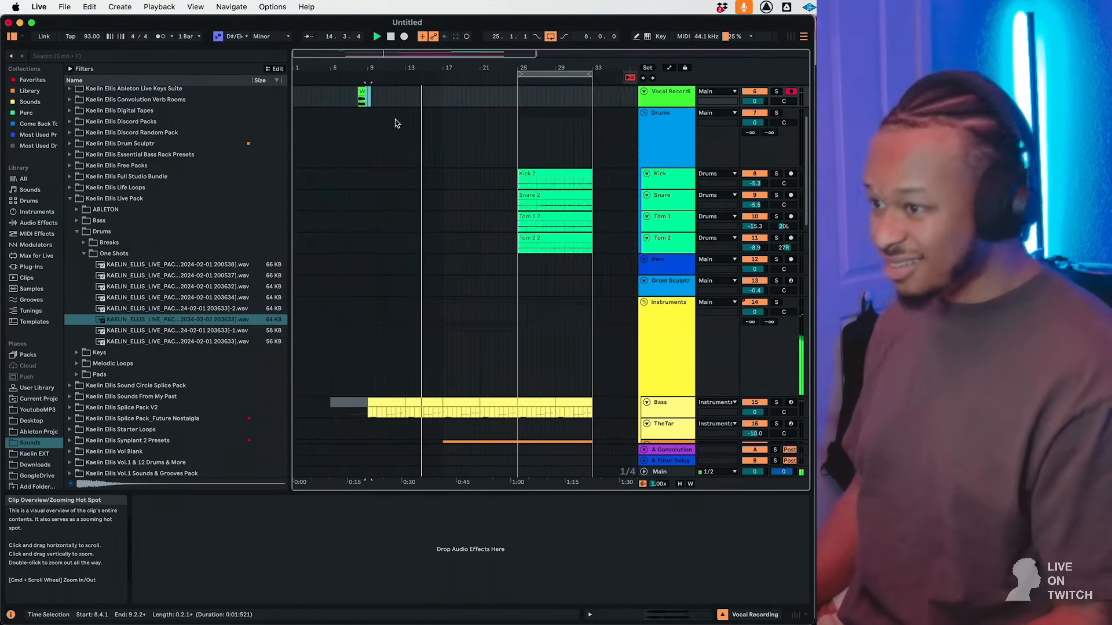
pyautogui.scroll(4, 422, 186)
pyautogui.rightClick(450, 219)
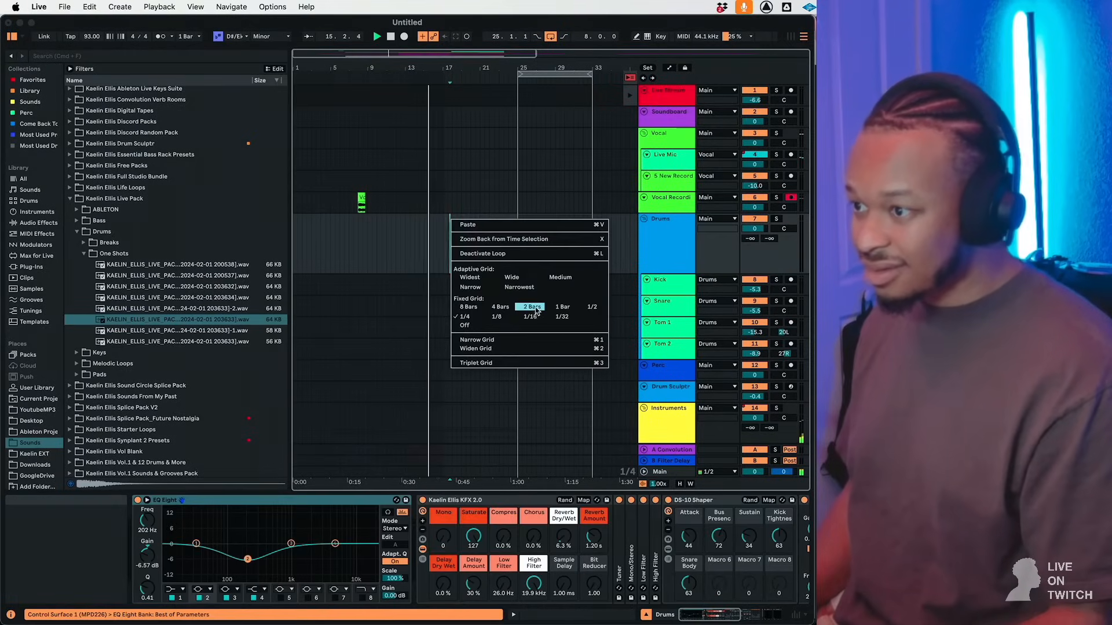
pyautogui.click(536, 307)
pyautogui.moveTo(388, 208); pyautogui.dragTo(326, 207)
pyautogui.press('super+d')
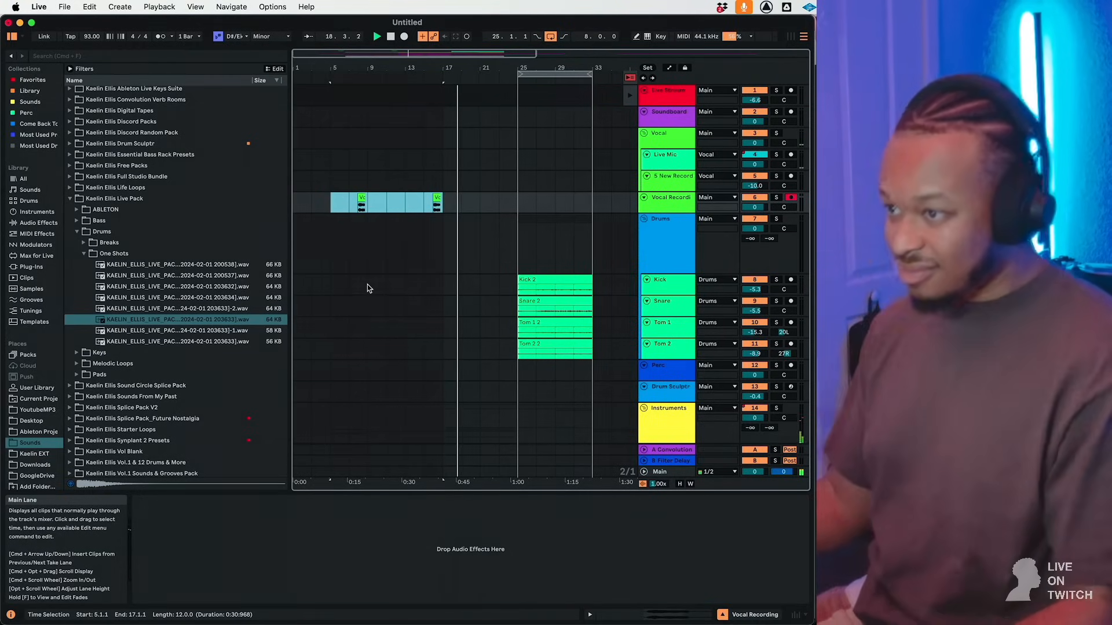
pyautogui.press('super+d')
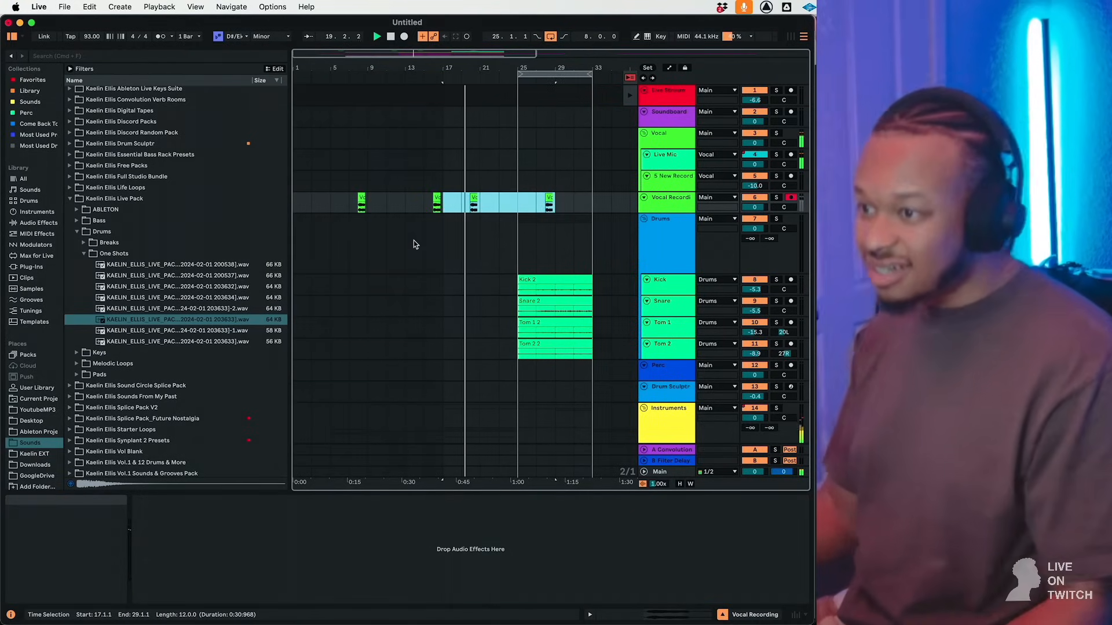
pyautogui.click(754, 207)
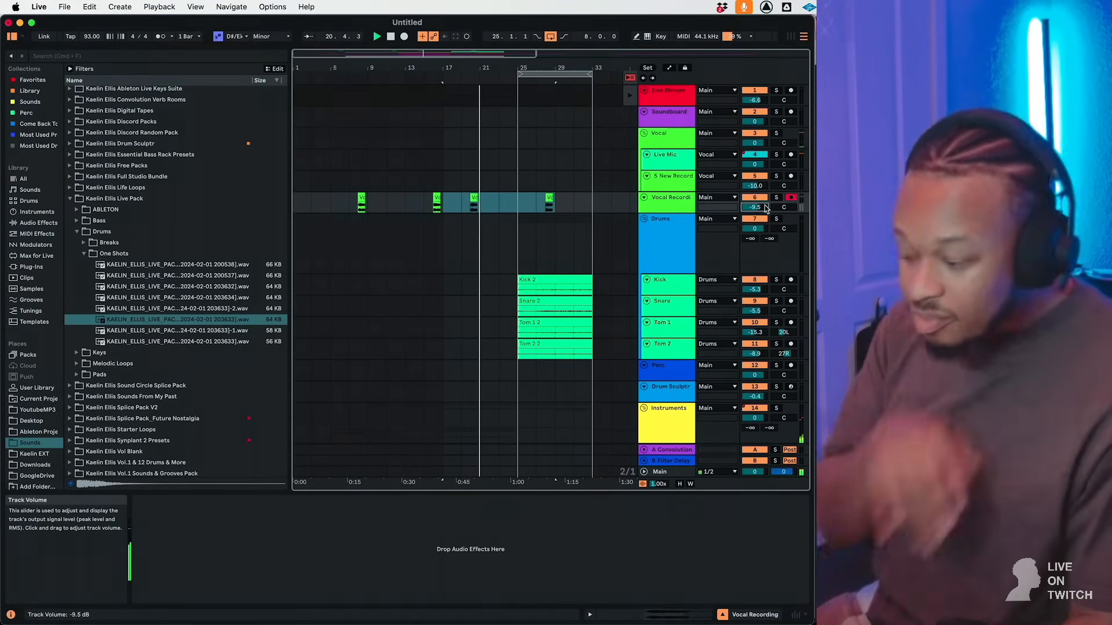
# Deactivate the Piano part between bars 25 and 29.
pyautogui.scroll(-5, 454, 258)
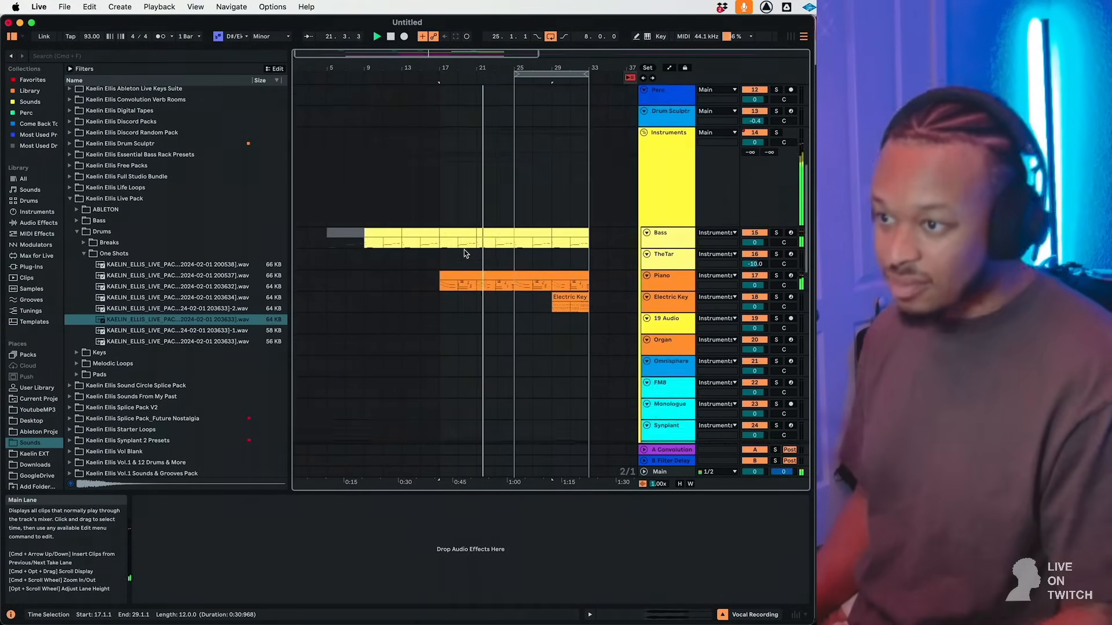
pyautogui.scroll(-3, 464, 249)
pyautogui.scroll(-5, 464, 249)
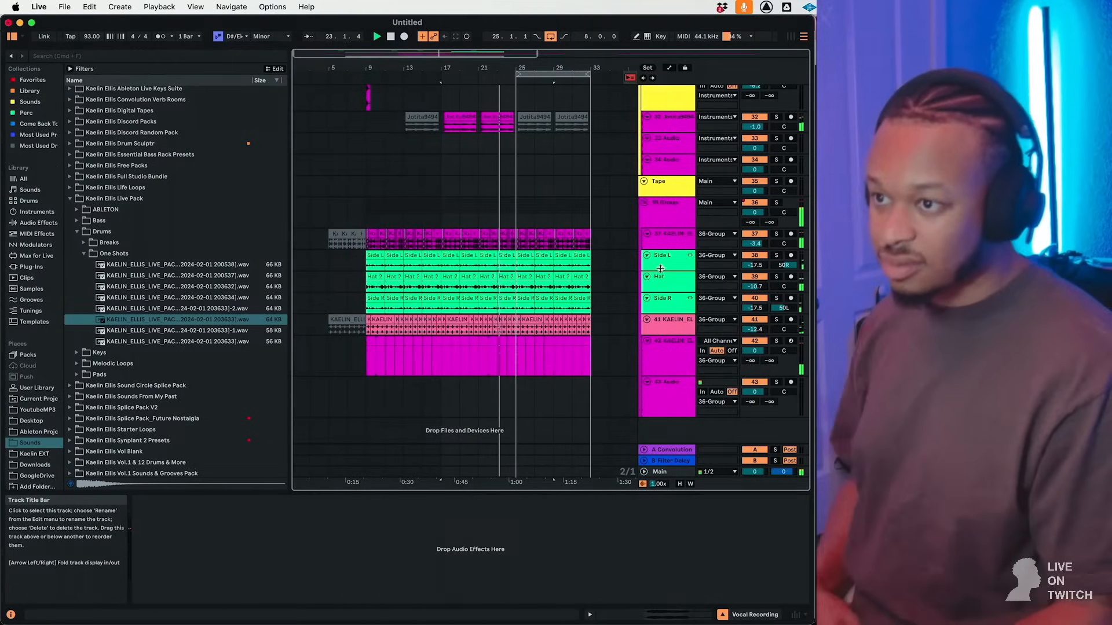
pyautogui.scroll(10, 660, 267)
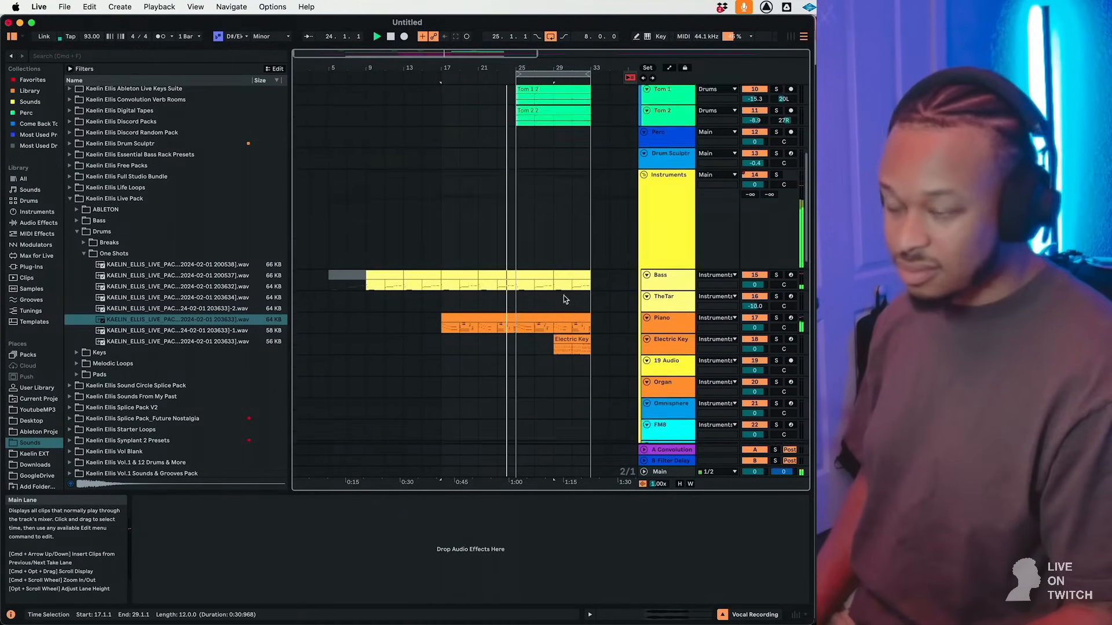
pyautogui.scroll(-5, 564, 299)
pyautogui.click(547, 297)
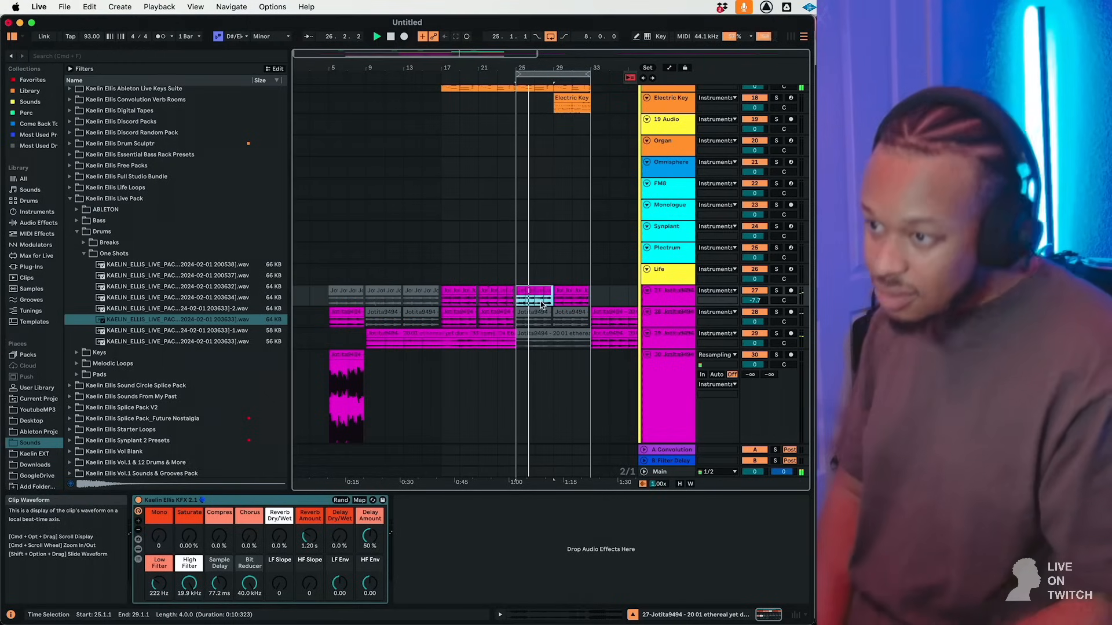
pyautogui.scroll(3, 553, 280)
pyautogui.scroll(3, 553, 281)
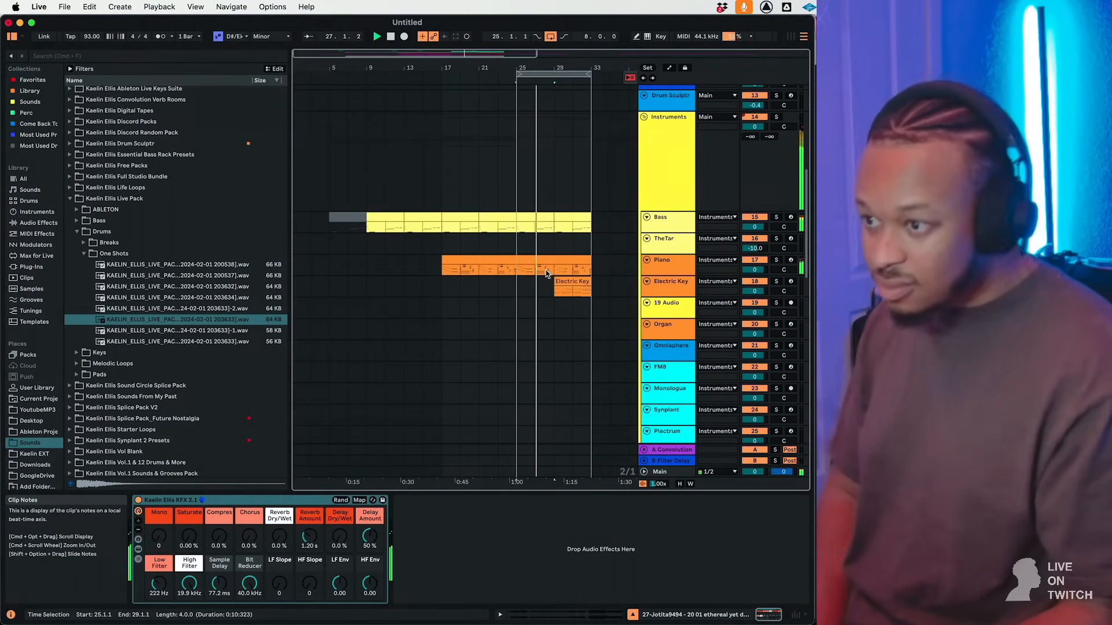
pyautogui.click(522, 272)
pyautogui.scroll(-8, 549, 283)
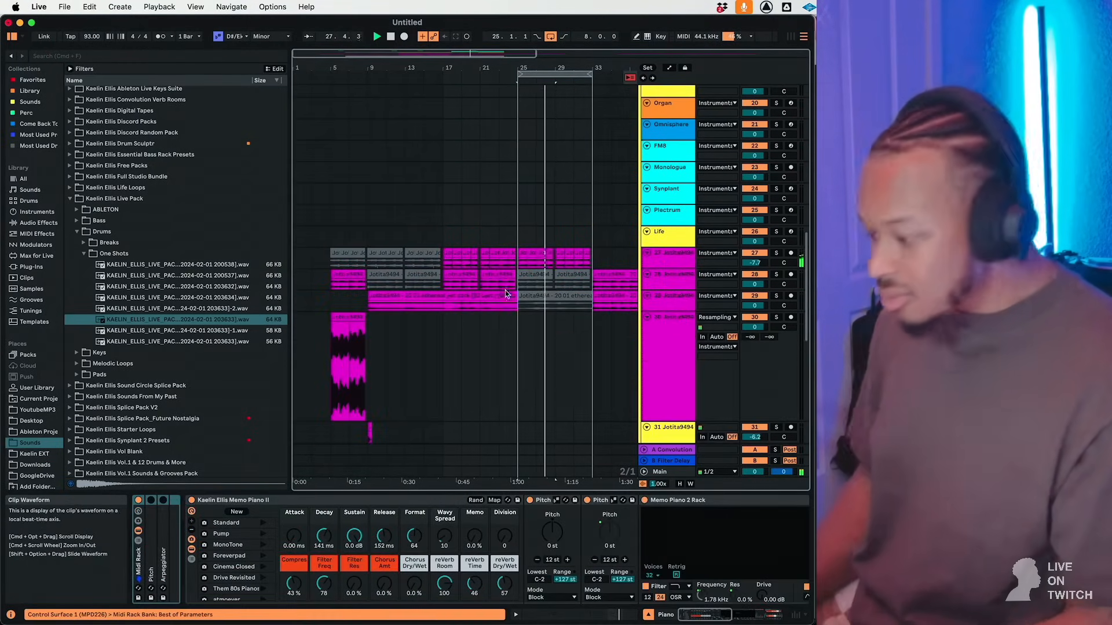
# Insert an empty two-bar MIDI clip on the Plectrum track from bar 23 to bar 25.
pyautogui.click(505, 289)
pyautogui.click(511, 221)
pyautogui.doubleClick(511, 223)
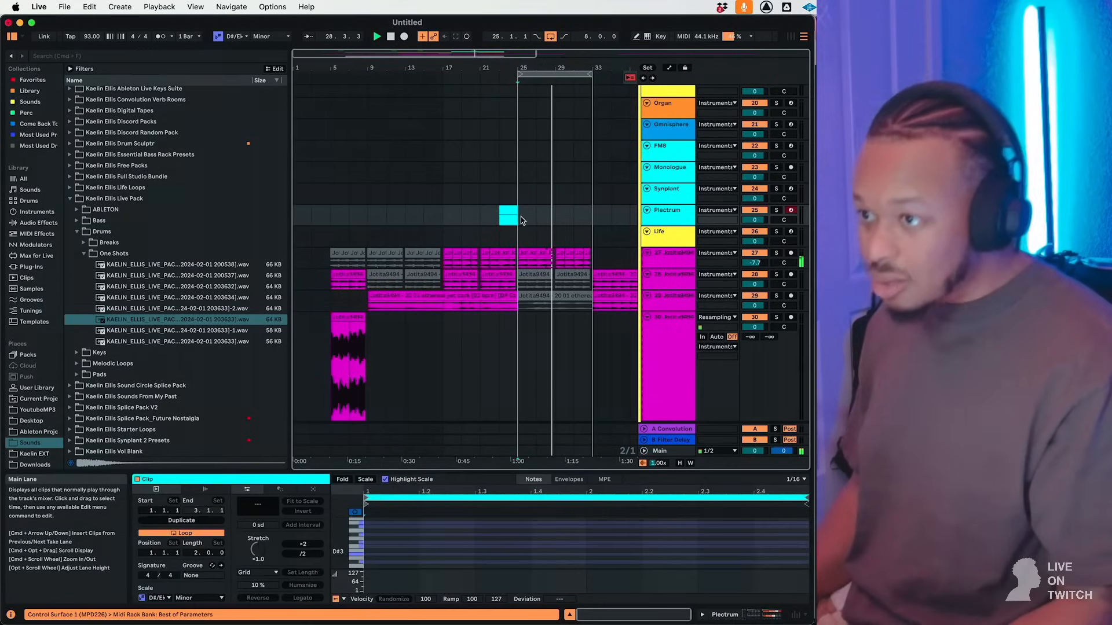
# Play the arrangement from bar 25 and review the clips on all tracks from the vocals down to the drum group.
pyautogui.press('space')
pyautogui.scroll(10, 520, 217)
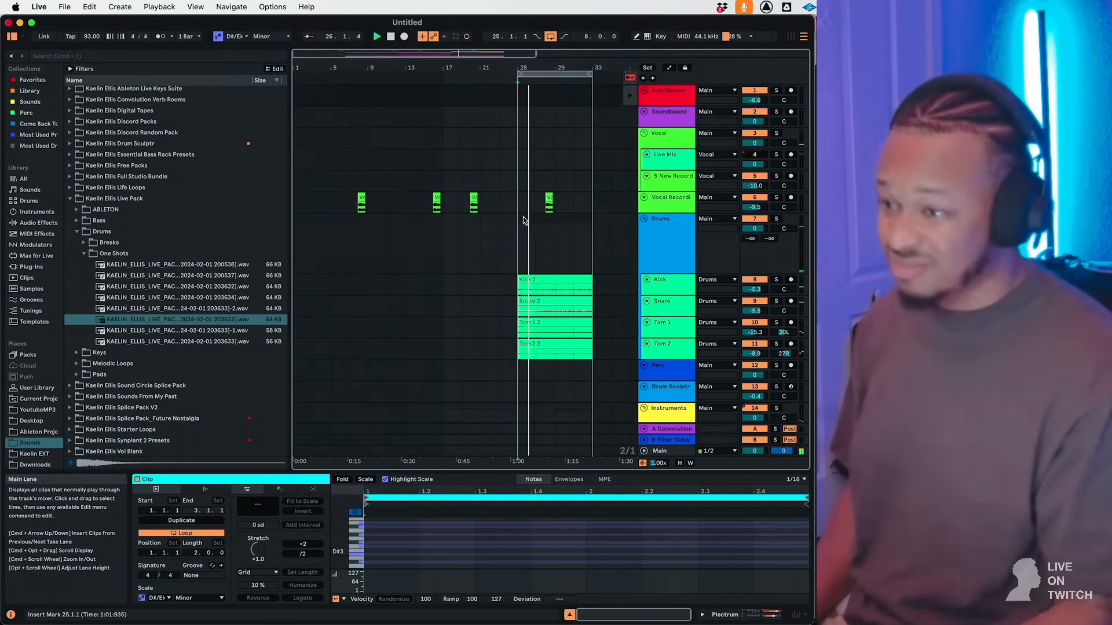
pyautogui.scroll(-10, 527, 219)
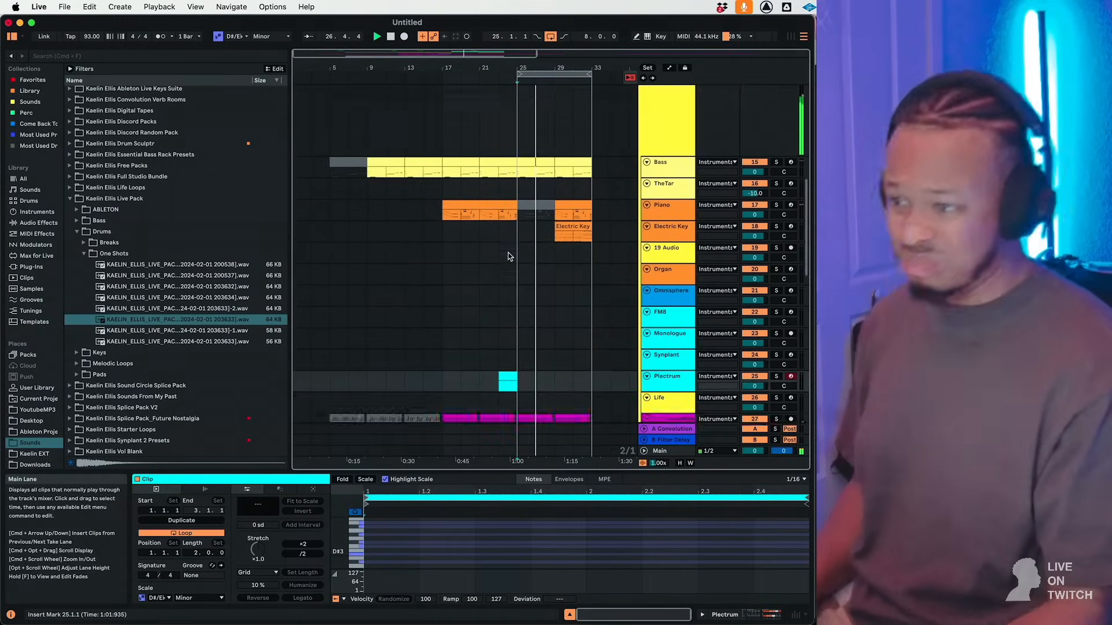
pyautogui.scroll(-5, 509, 256)
pyautogui.click(479, 332)
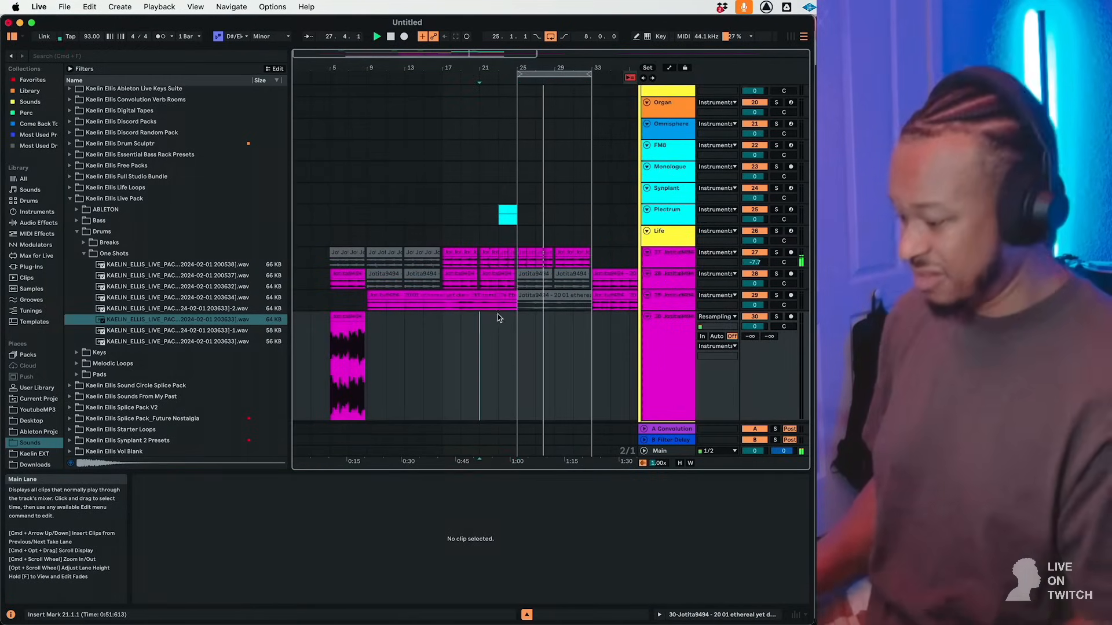
pyautogui.scroll(5, 505, 306)
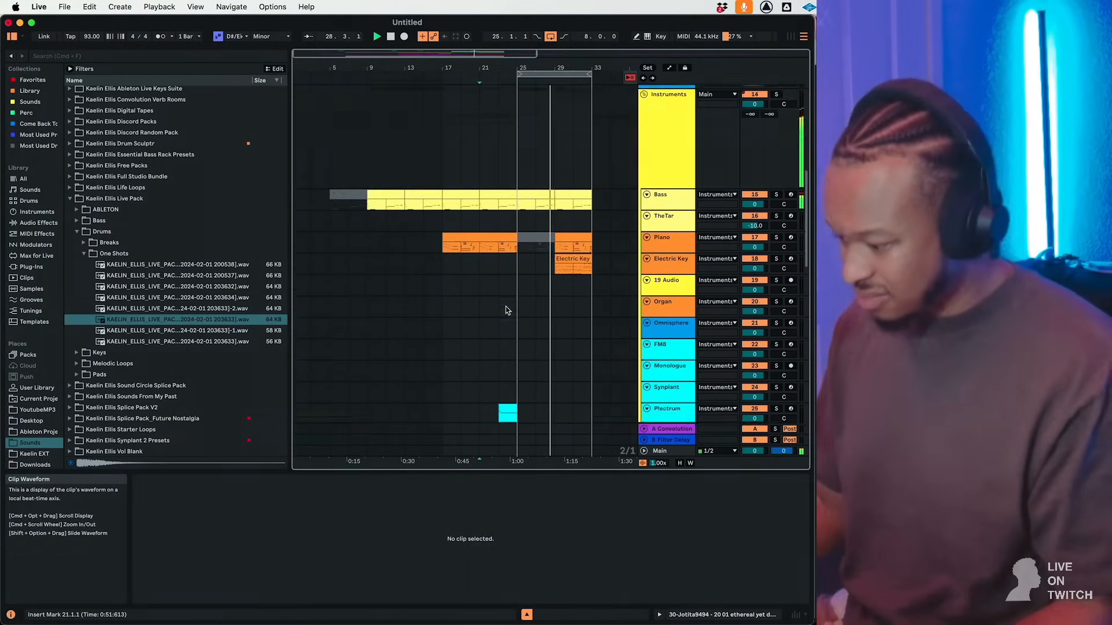
pyautogui.scroll(5, 505, 310)
pyautogui.scroll(-10, 506, 310)
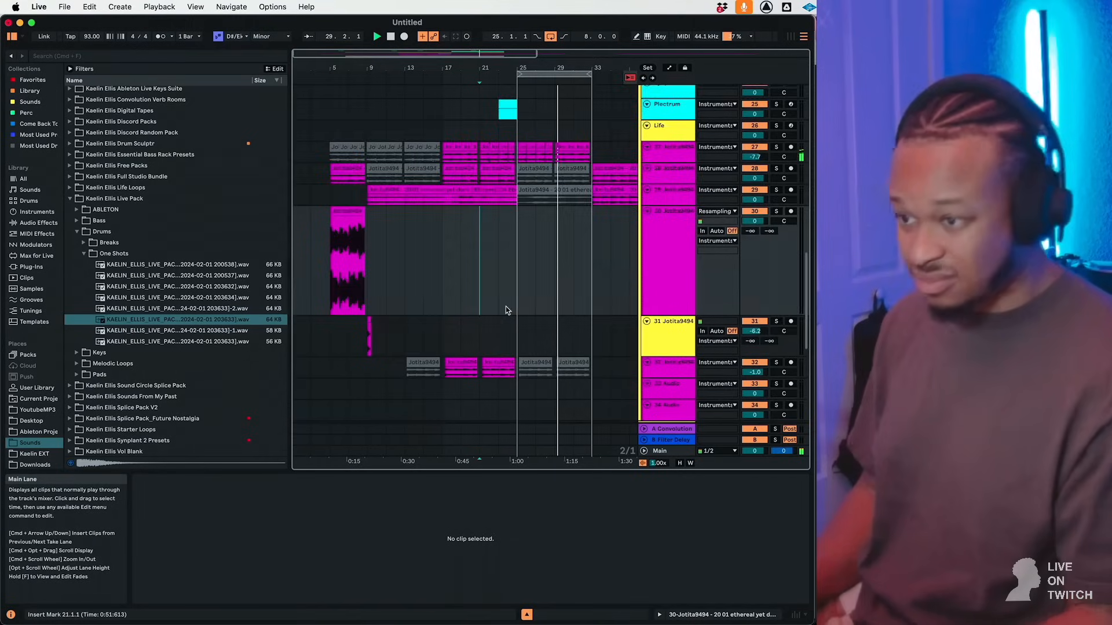
pyautogui.scroll(-10, 505, 307)
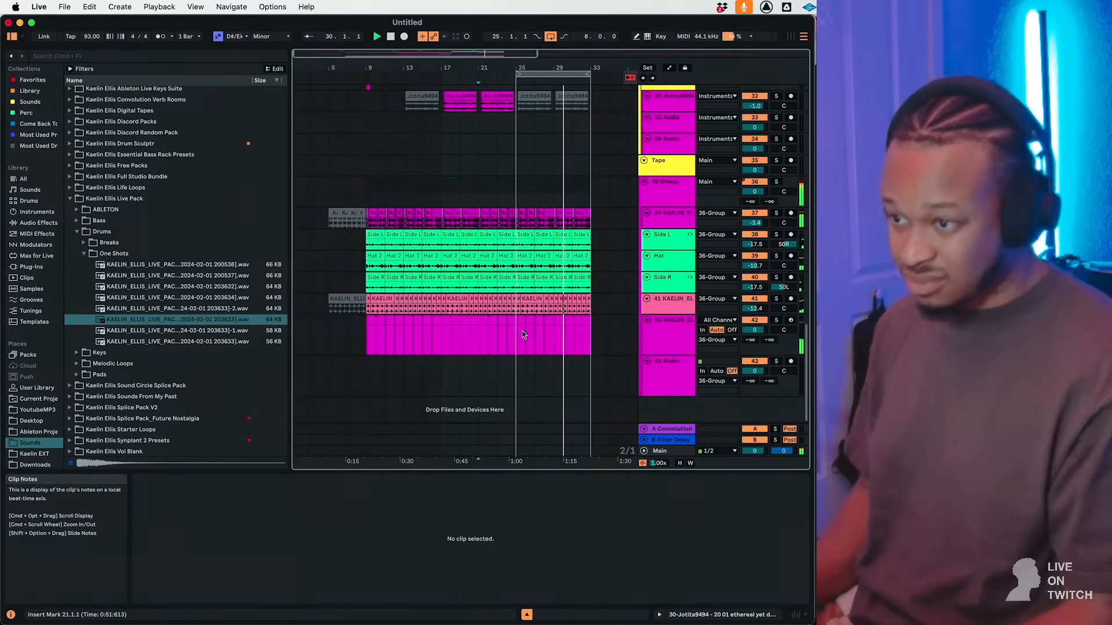
# Listen to the one-shot snare on track 42 in solo, and return to the full mix.
pyautogui.click(526, 336)
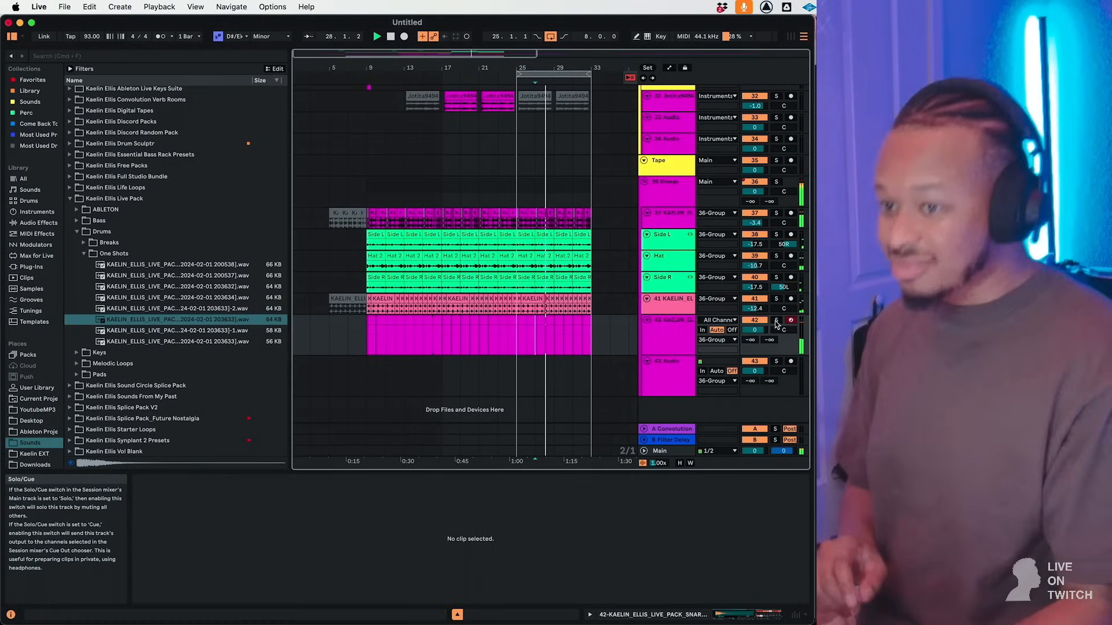
pyautogui.click(775, 321)
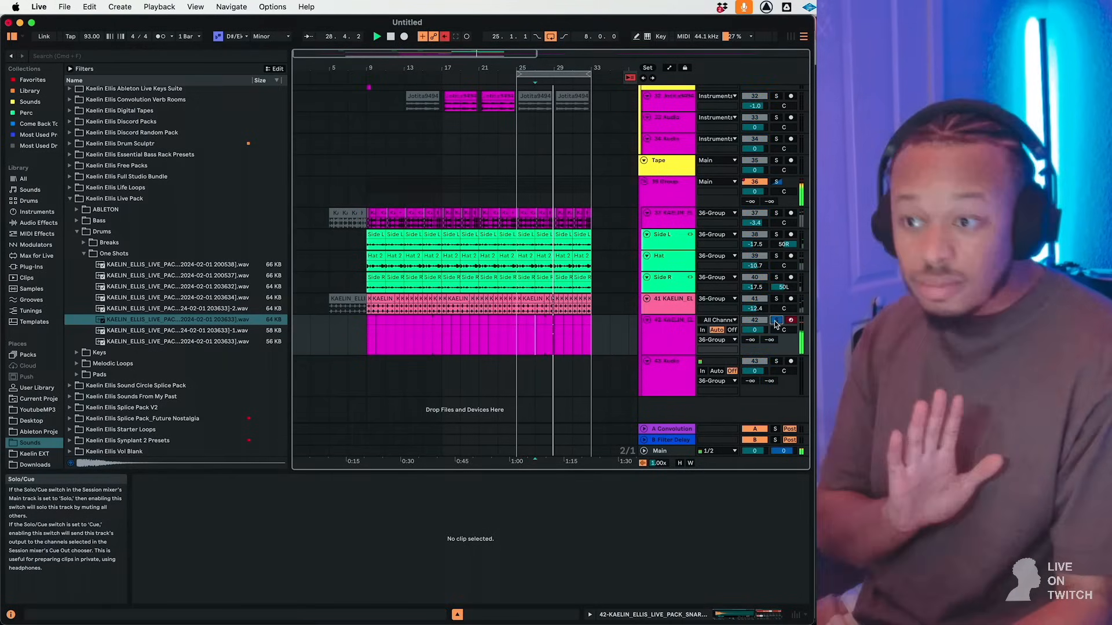
pyautogui.click(775, 321)
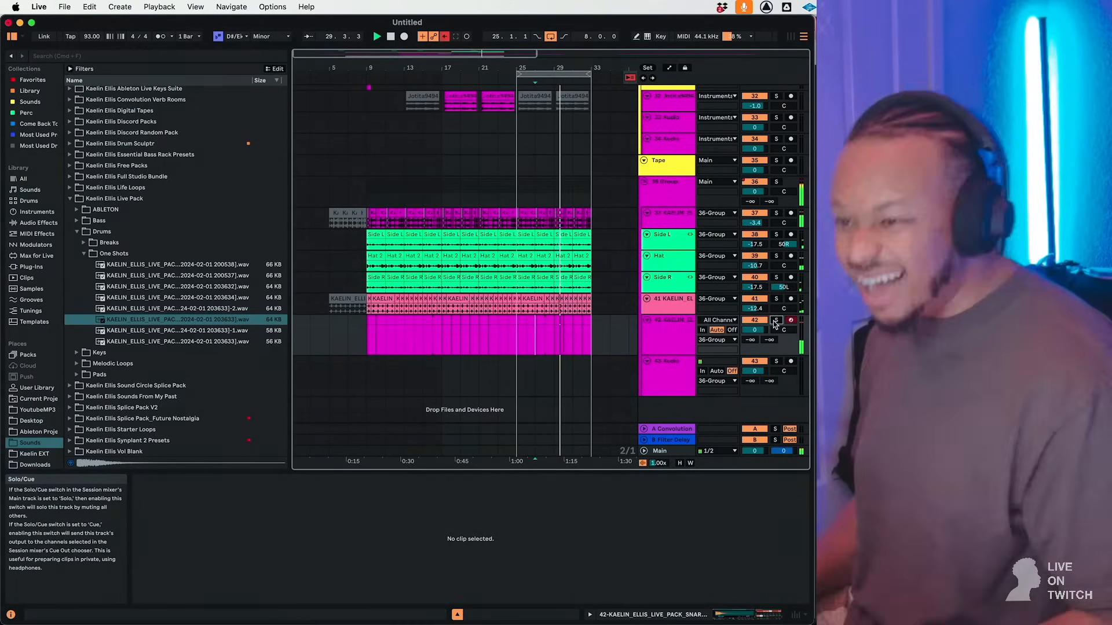
# Delete the automation of the Live Mic track's activator and extend the loop to span bars 5 to 33.
pyautogui.scroll(15, 764, 243)
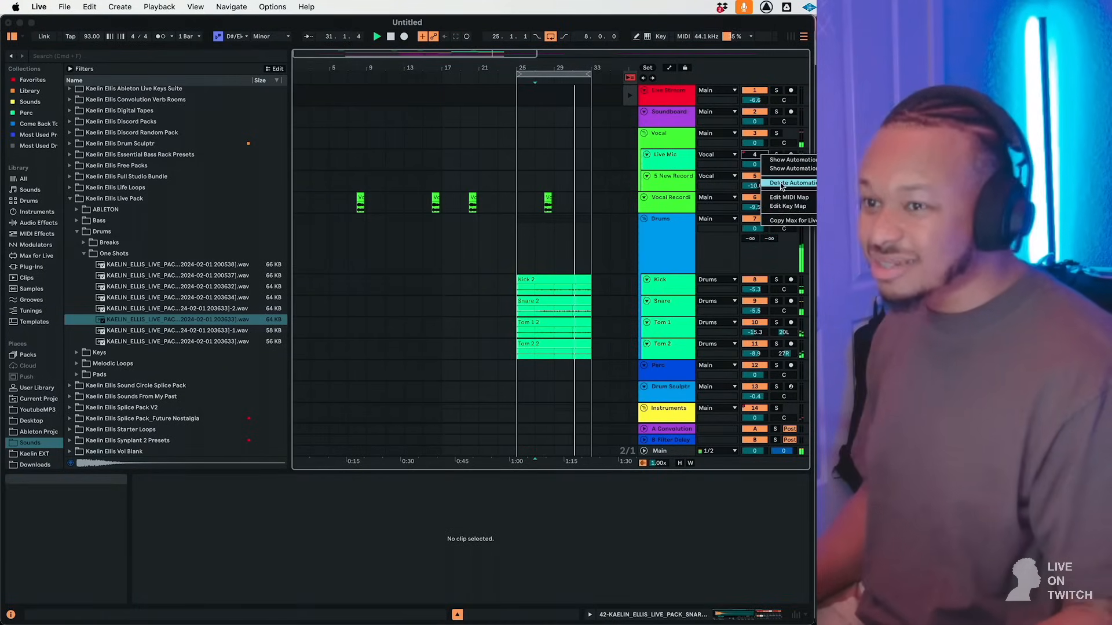
pyautogui.scroll(-15, 561, 174)
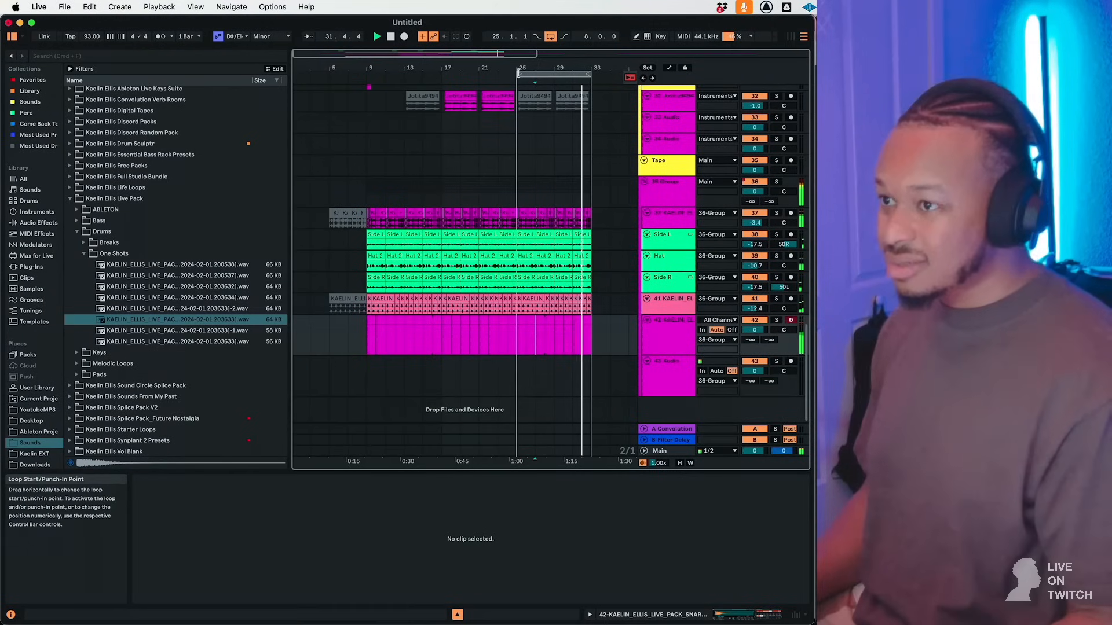
pyautogui.moveTo(517, 74); pyautogui.dragTo(333, 113)
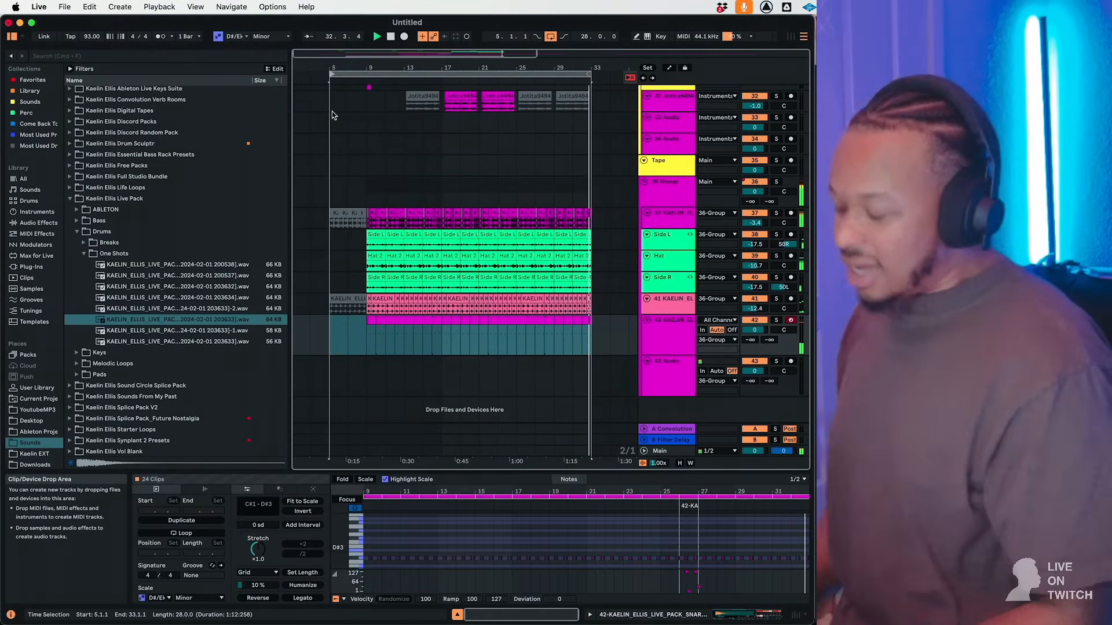